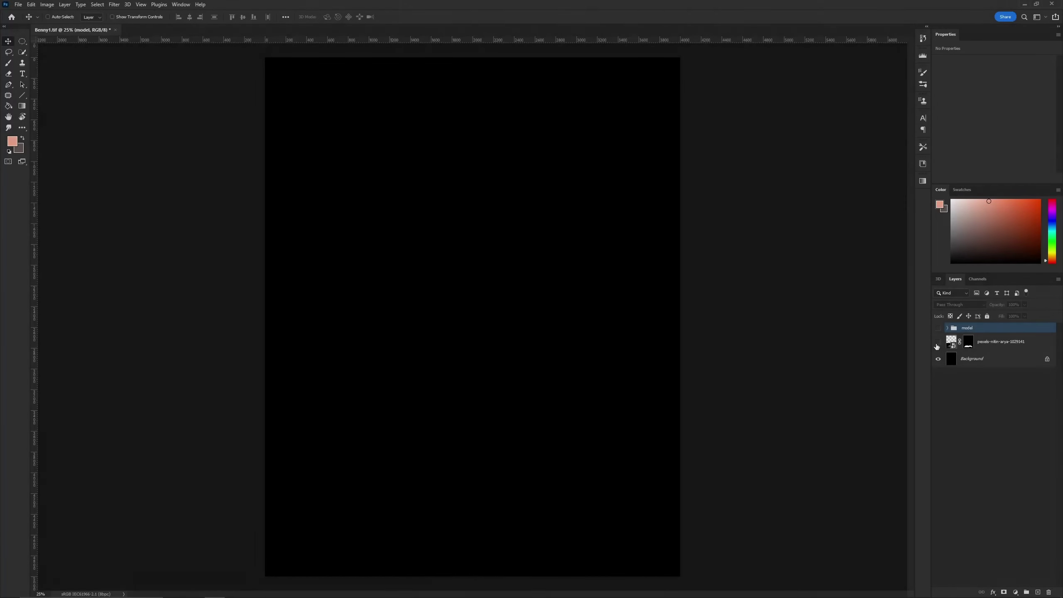
Show the book layer and model group, nudge the monk up, and select May 2022.
{"action": "left_click", "coordinate": [938, 342]}
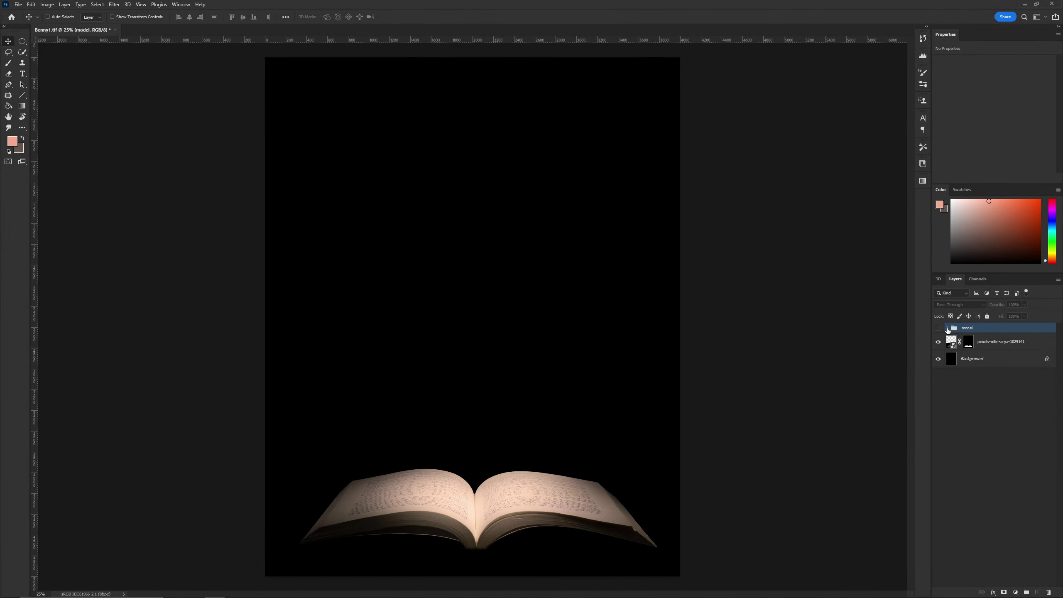
{"action": "left_click", "coordinate": [948, 329]}
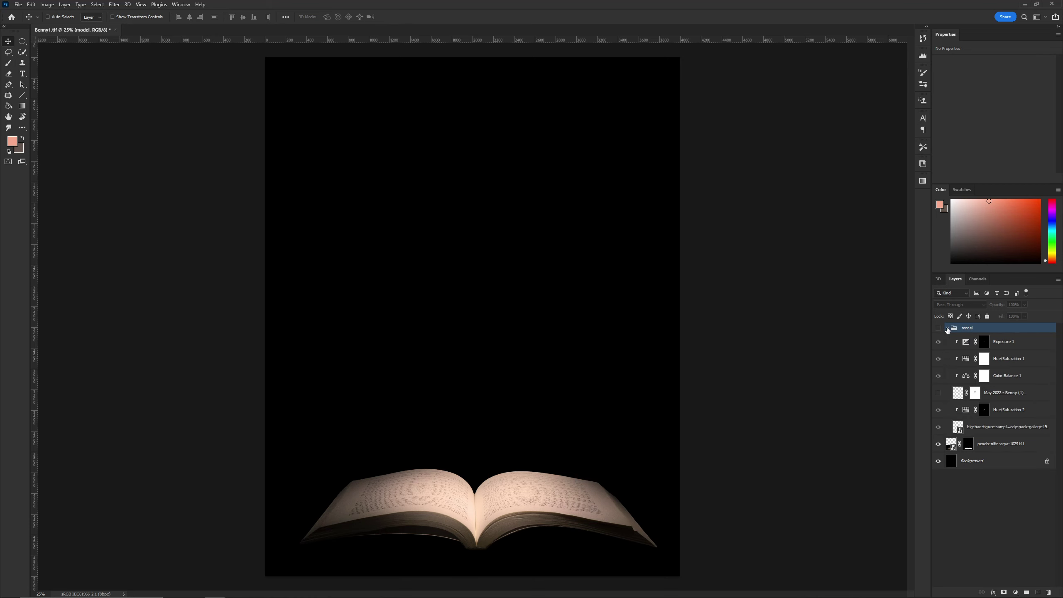
{"action": "left_click", "coordinate": [939, 328]}
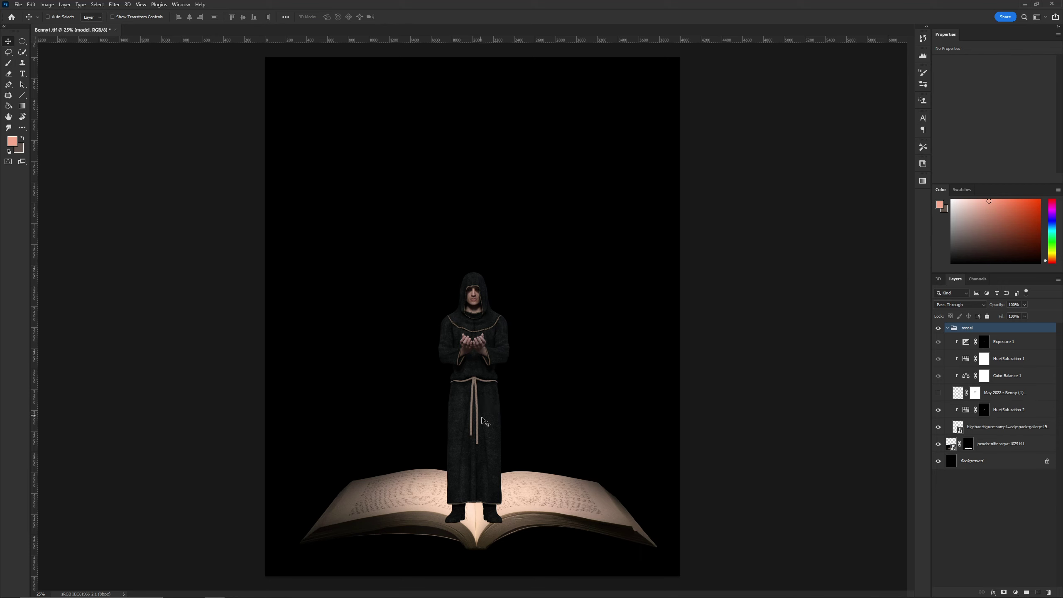
{"action": "left_click_drag", "start_coordinate": [482, 459], "coordinate": [482, 431]}
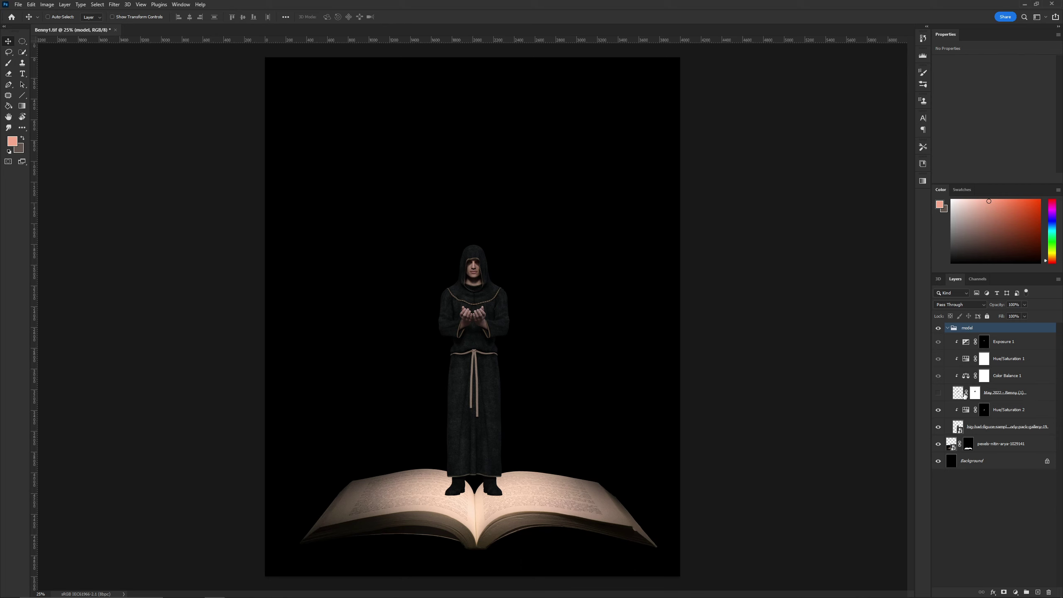
{"action": "left_click", "coordinate": [960, 397]}
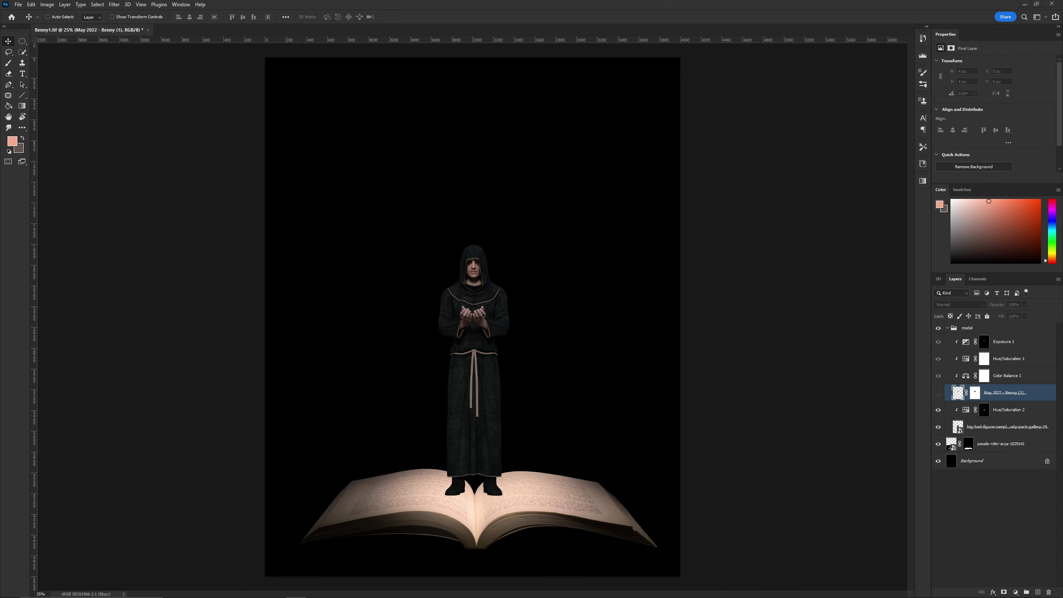
Place the May 2022 photo, scale it to about 56%, and move it over the monk.
{"action": "left_click_drag", "start_coordinate": [670, 59], "coordinate": [499, 239]}
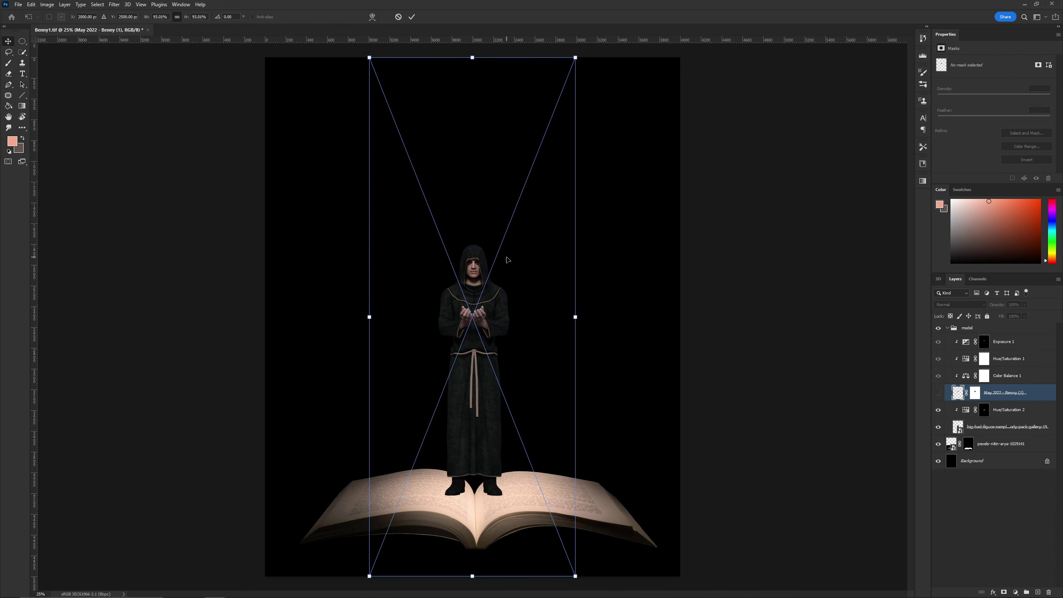
{"action": "left_click_drag", "start_coordinate": [472, 57], "coordinate": [488, 276]}
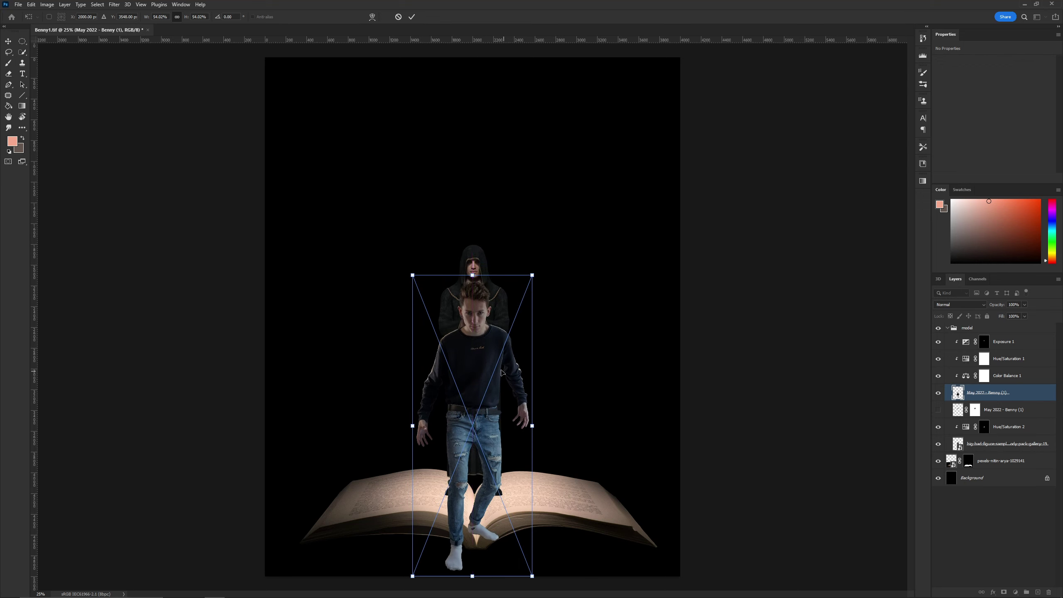
{"action": "key", "text": "Return"}
{"action": "left_click_drag", "start_coordinate": [502, 372], "coordinate": [514, 362]}
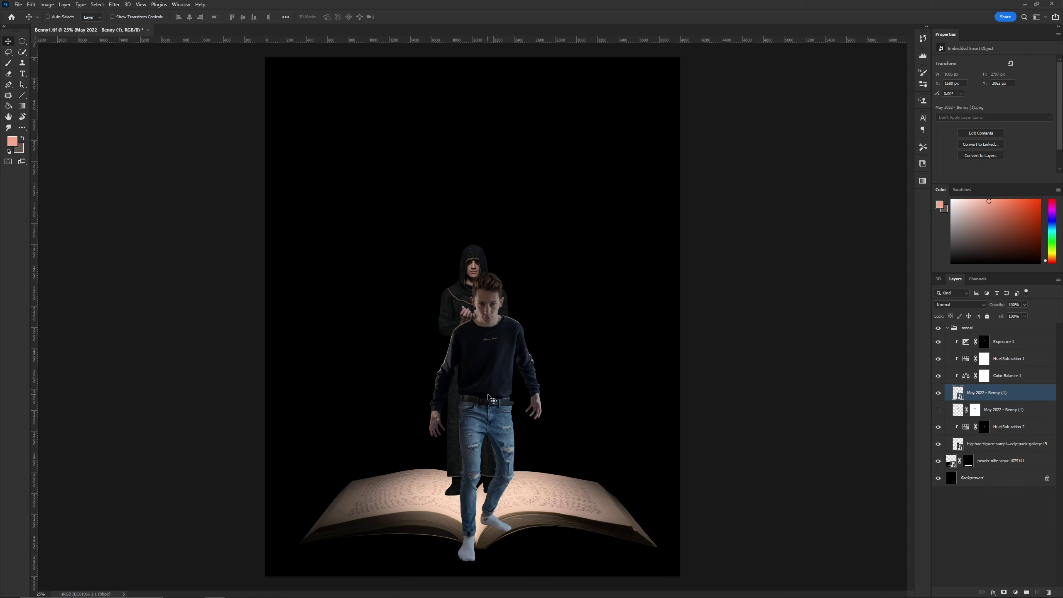
{"action": "key", "text": "ctrl+plus"}
{"action": "key", "text": "ctrl+plus"}
{"action": "key", "text": "ctrl+plus"}
{"action": "left_click_drag", "start_coordinate": [519, 414], "coordinate": [485, 328]}
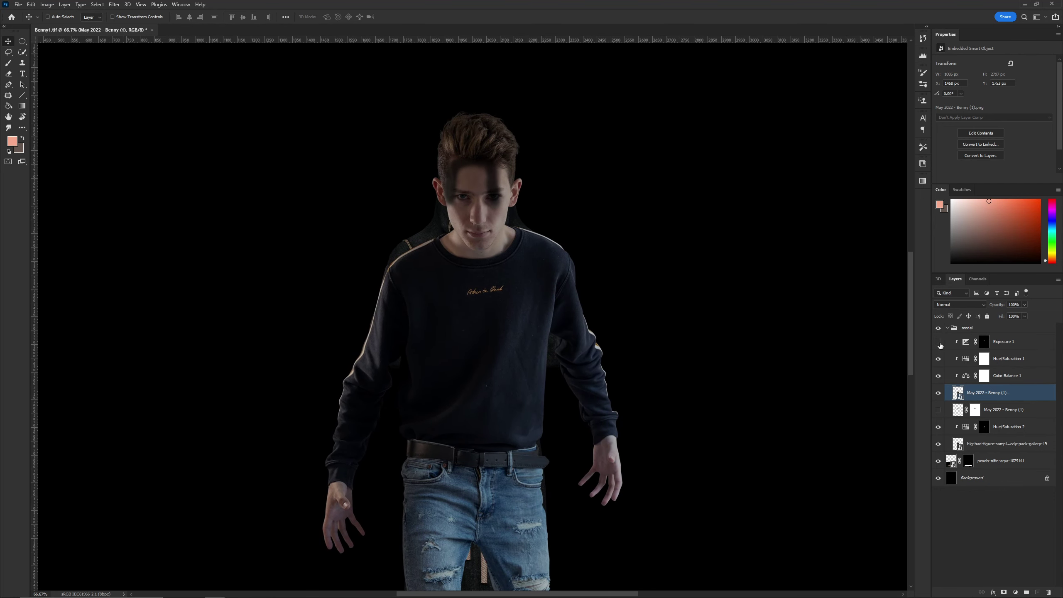
Hide Color Balance 1 and scale the young man's photo to about 39% onto the monk.
{"action": "left_click", "coordinate": [938, 376]}
{"action": "left_click_drag", "start_coordinate": [508, 342], "coordinate": [503, 348]}
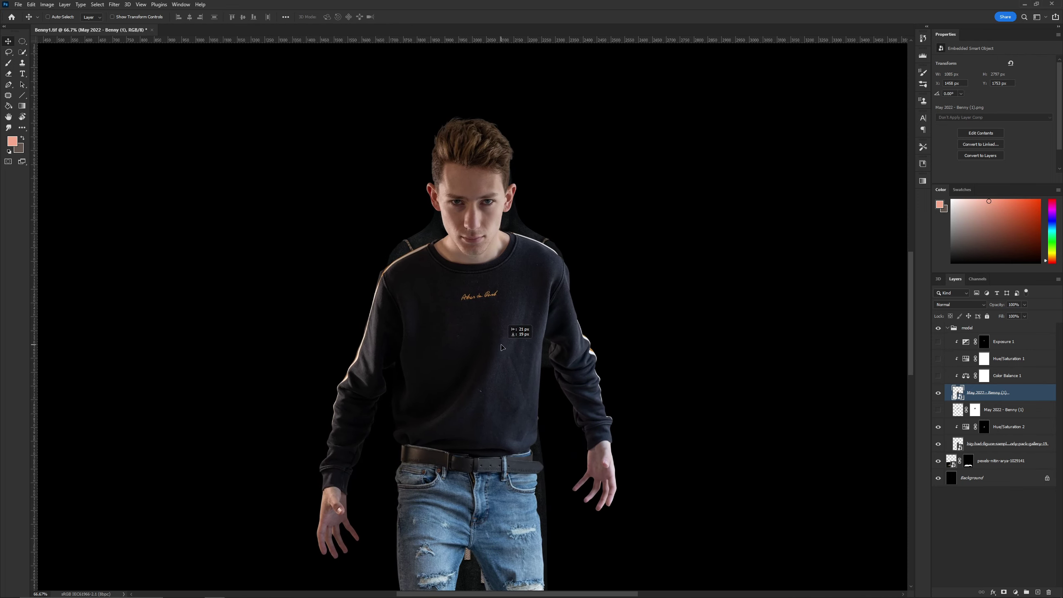
{"action": "key", "text": "ctrl+t"}
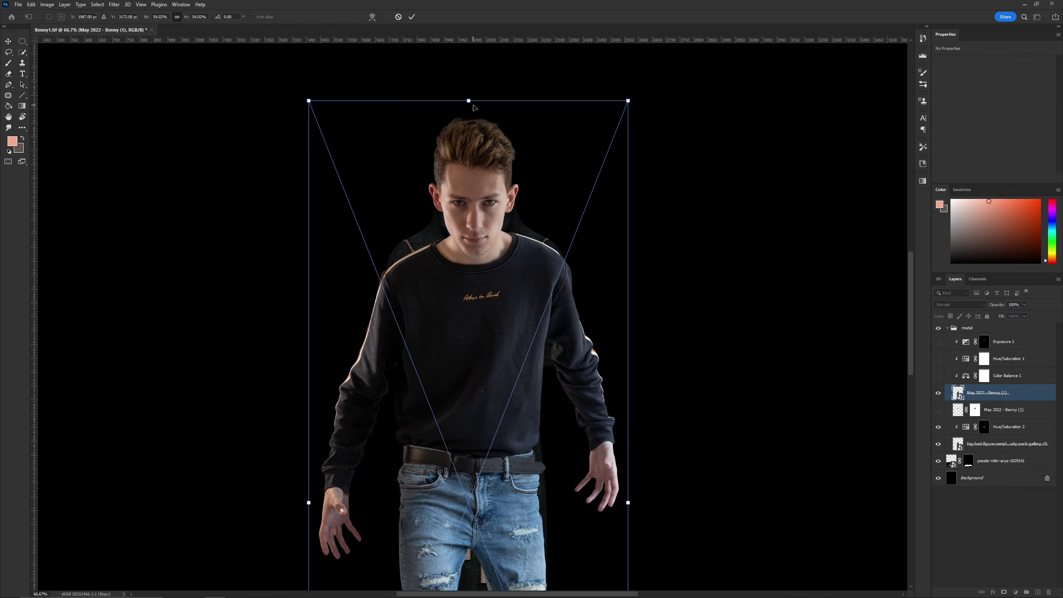
{"action": "left_click_drag", "start_coordinate": [308, 506], "coordinate": [412, 496]}
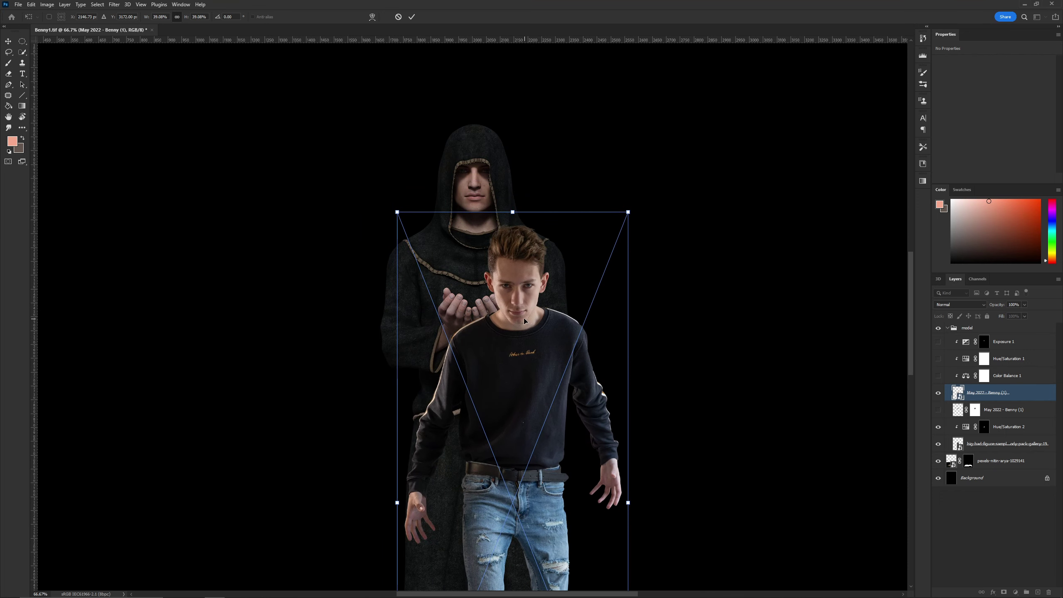
{"action": "left_click_drag", "start_coordinate": [524, 321], "coordinate": [483, 227]}
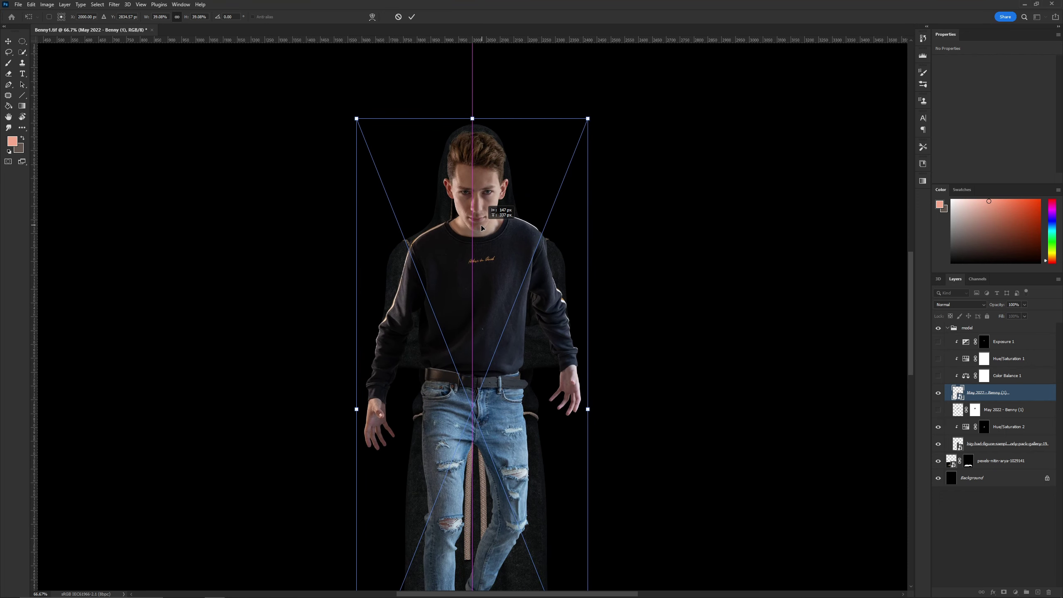
{"action": "key", "text": "Return"}
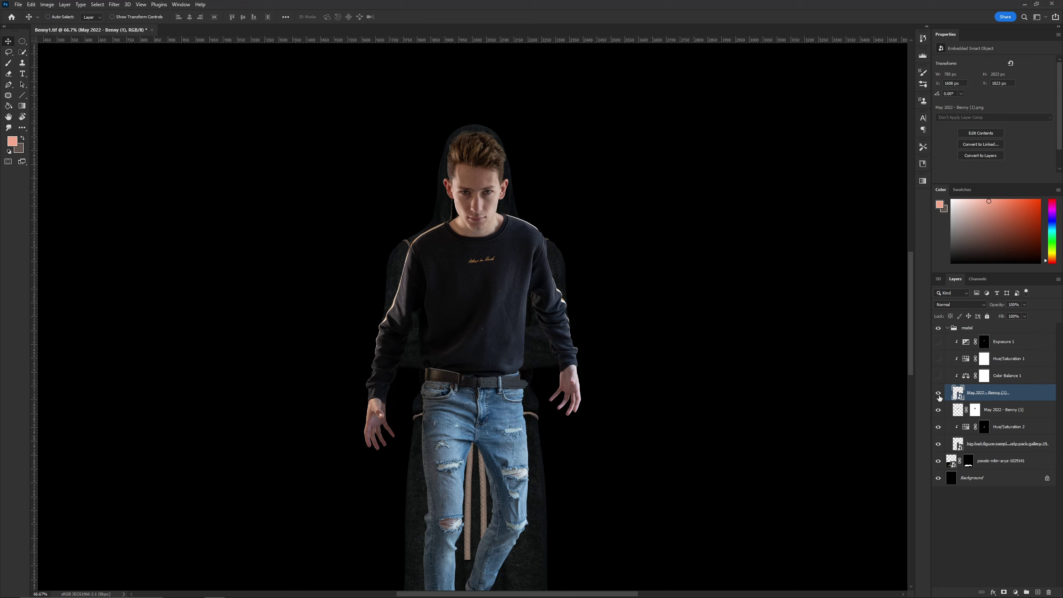
Delete and restore the photo layer, then add a white layer mask to it.
{"action": "key", "text": "Delete"}
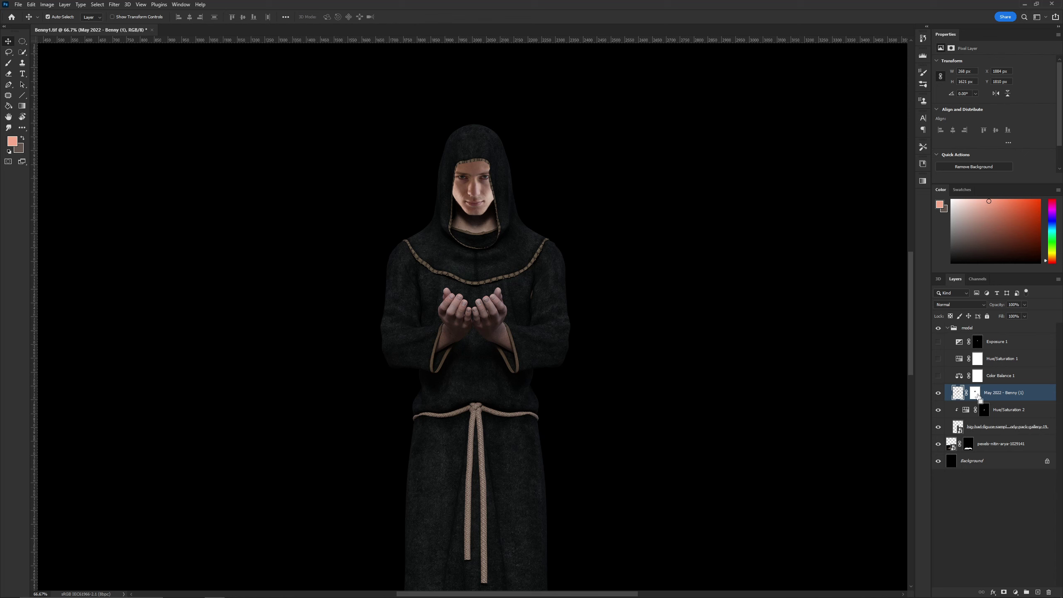
{"action": "key", "text": "ctrl+z"}
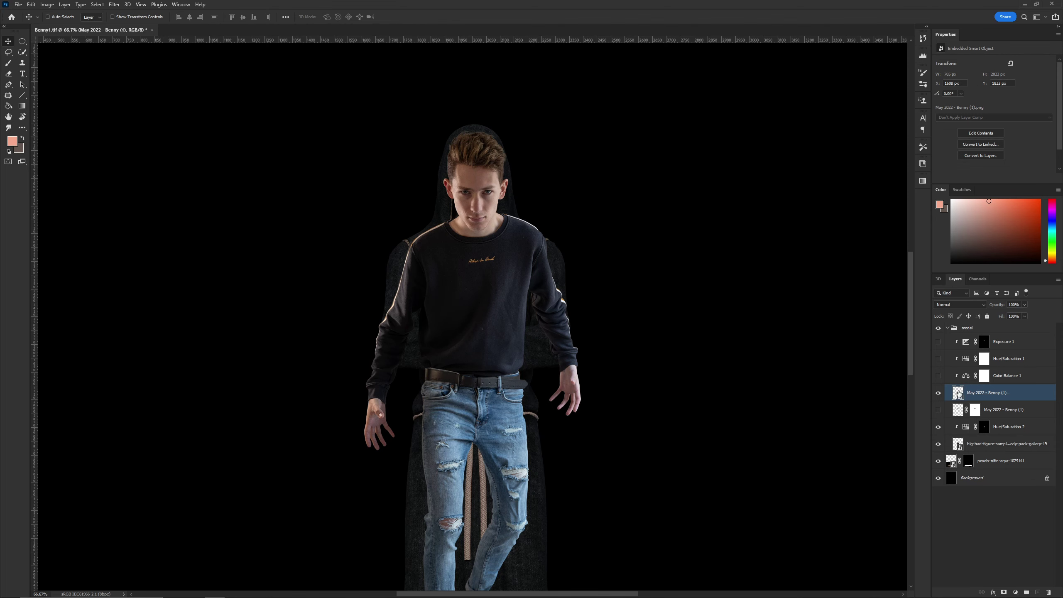
{"action": "left_click", "coordinate": [1004, 591]}
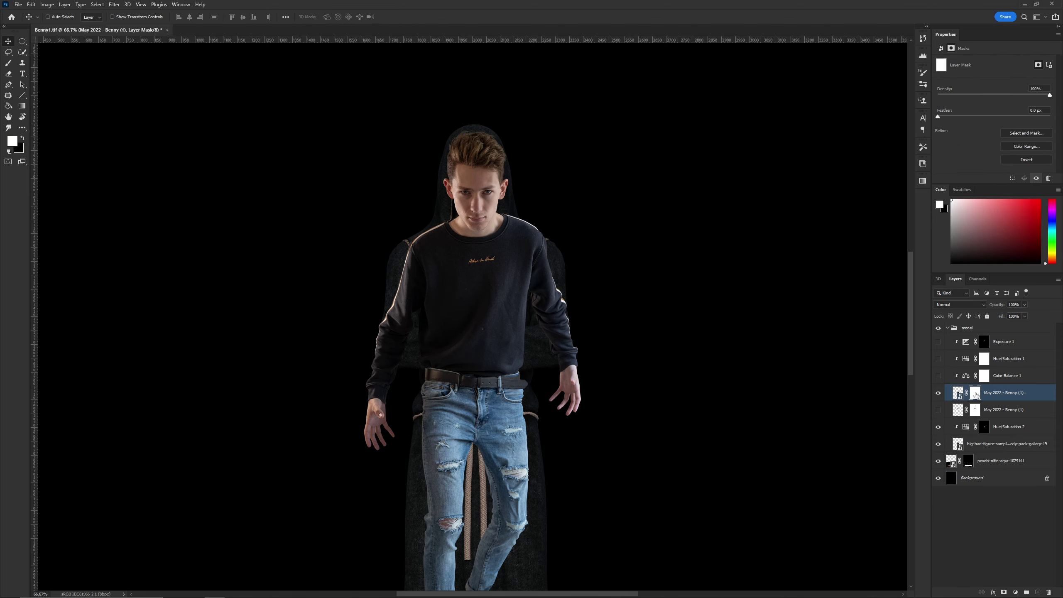
Zoom to 200%, set a 100 px Soft Round brush, and lower the photo's opacity to 30%.
{"action": "key", "text": "b"}
{"action": "key", "text": "ctrl+plus"}
{"action": "key", "text": "ctrl+plus"}
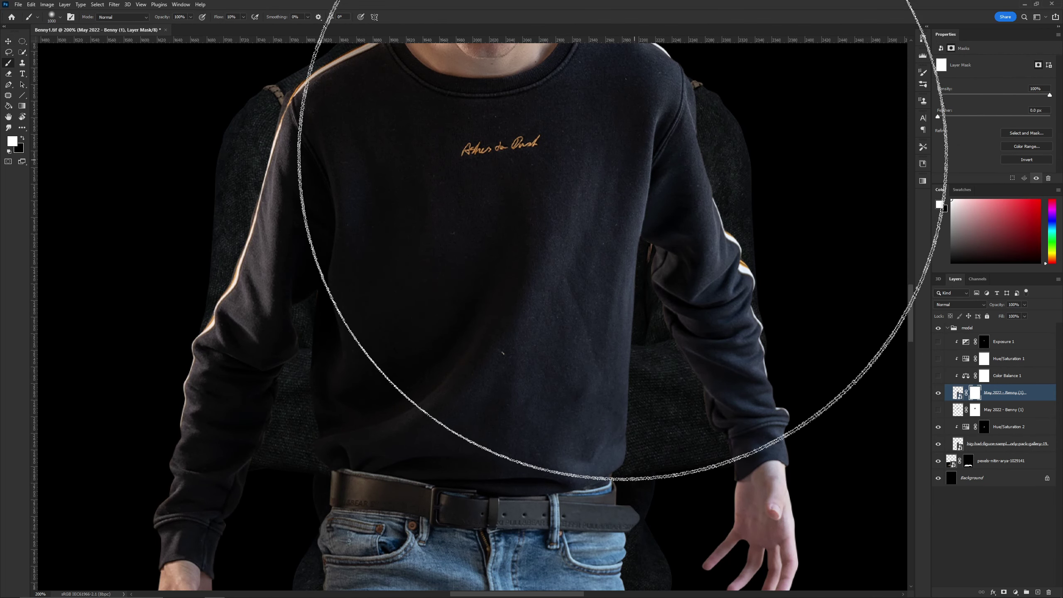
{"action": "scroll", "coordinate": [623, 153], "scroll_direction": "up", "scroll_amount": 2}
{"action": "scroll", "coordinate": [622, 153], "scroll_direction": "up", "scroll_amount": 2}
{"action": "scroll", "coordinate": [606, 210], "scroll_direction": "up", "scroll_amount": 2}
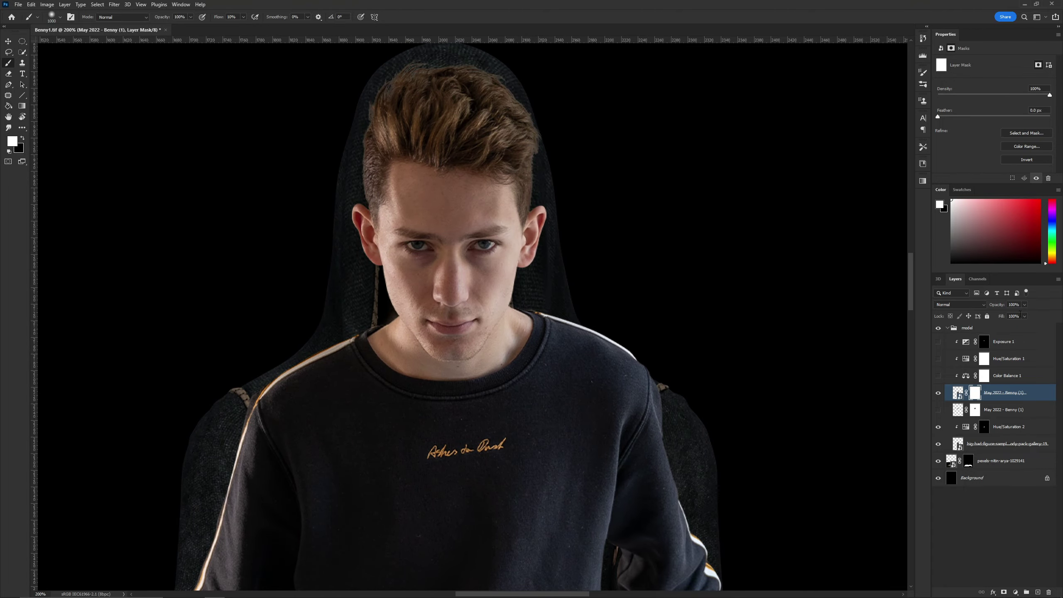
{"action": "key", "text": "bracketleft"}
{"action": "key", "text": "bracketleft"}
{"action": "key", "text": "bracketleft"}
{"action": "key", "text": "bracketleft"}
{"action": "key", "text": "bracketleft"}
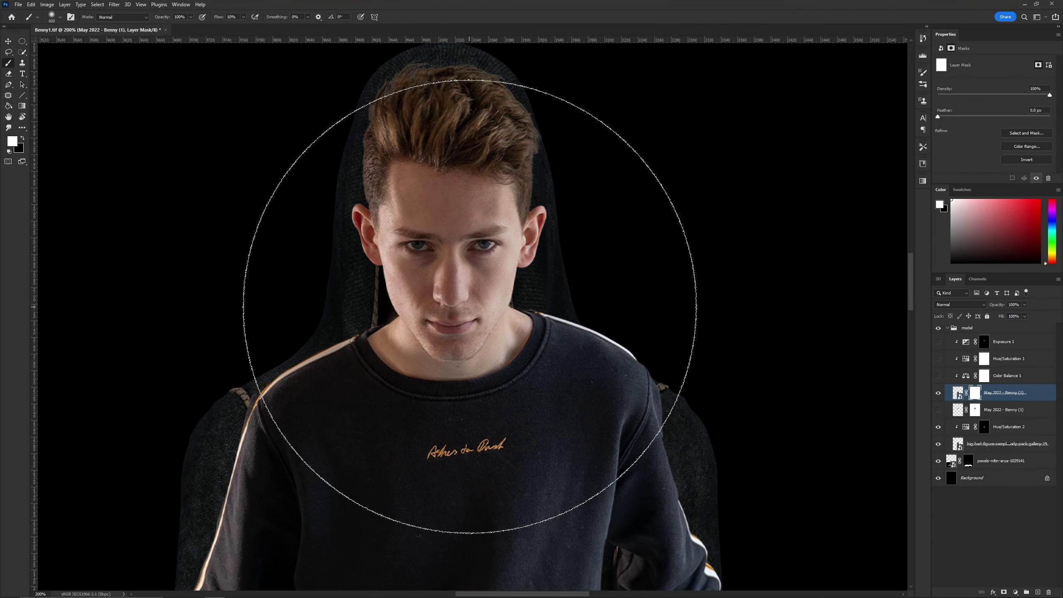
{"action": "key", "text": "bracketleft"}
{"action": "key", "text": "bracketleft"}
{"action": "key", "text": "bracketleft"}
{"action": "key", "text": "bracketleft"}
{"action": "key", "text": "bracketleft"}
{"action": "right_click", "coordinate": [584, 271]}
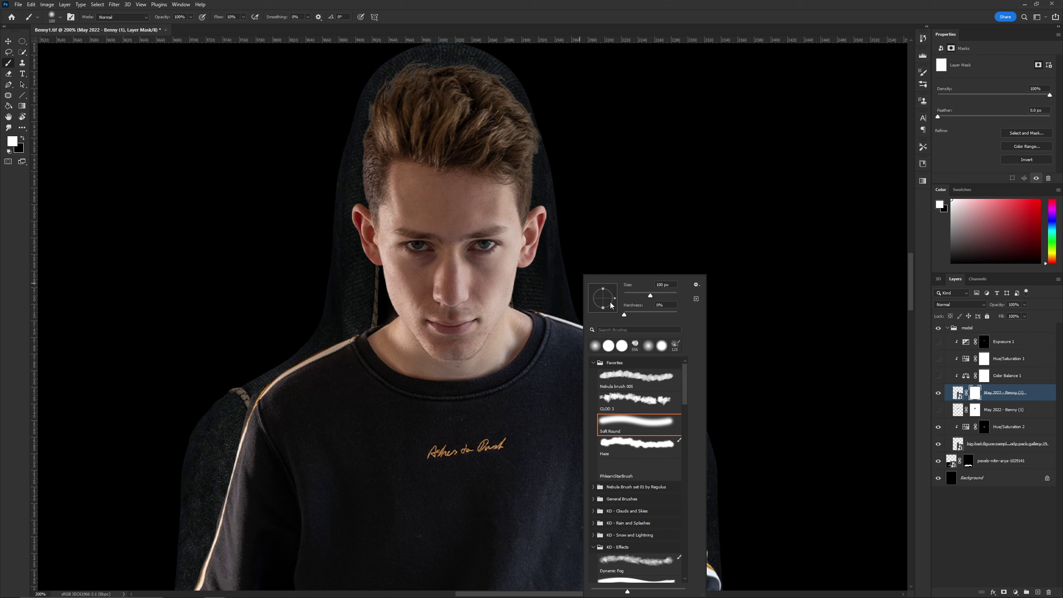
{"action": "key", "text": "Escape"}
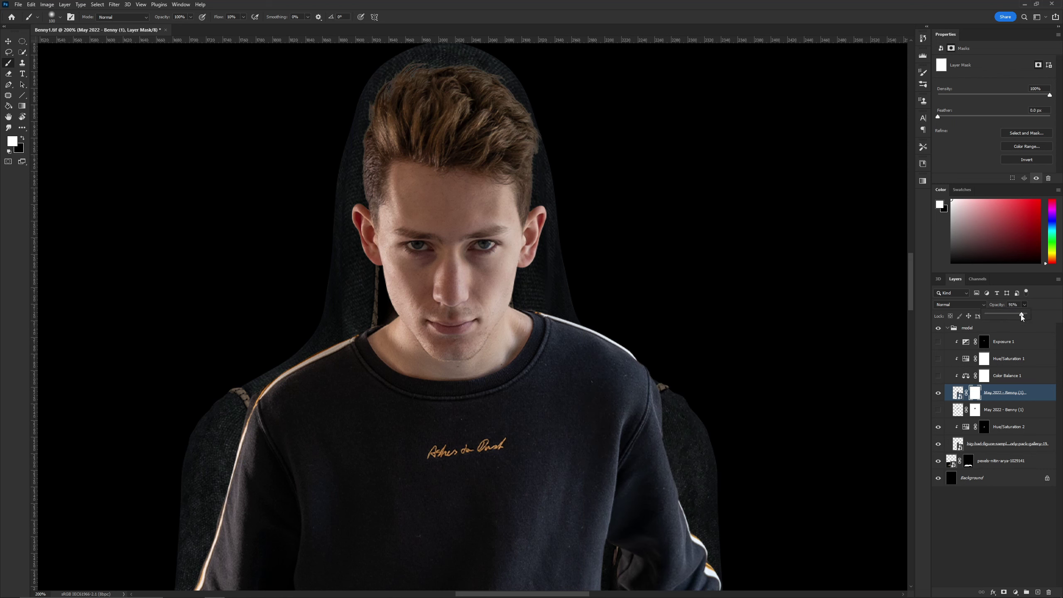
{"action": "left_click_drag", "start_coordinate": [1021, 317], "coordinate": [1002, 316]}
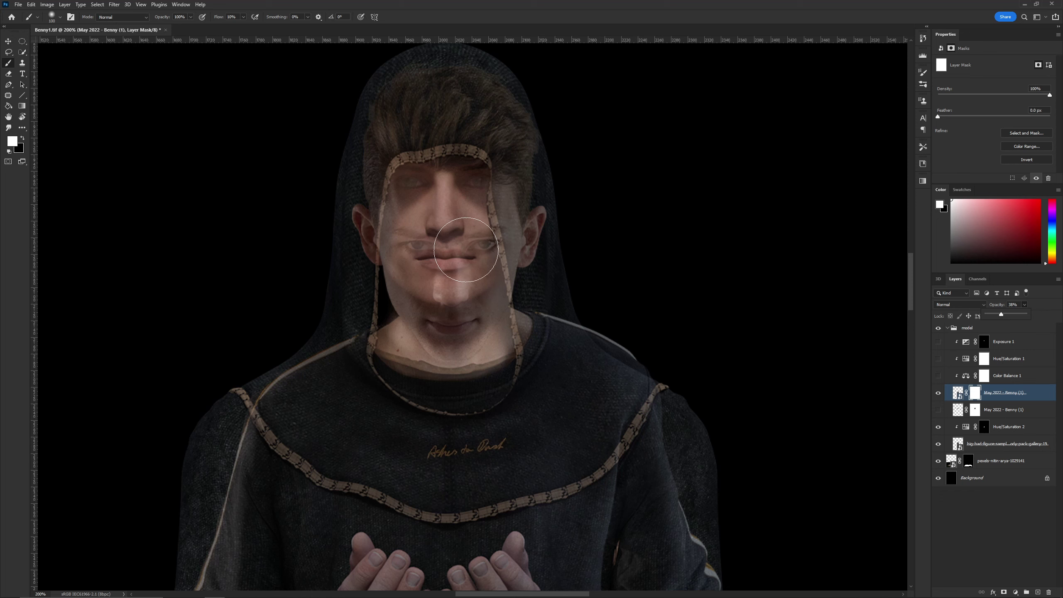
Move the photo up and shrink it to about 80% with Free Transform.
{"action": "key", "text": "v"}
{"action": "left_click_drag", "start_coordinate": [446, 237], "coordinate": [450, 196]}
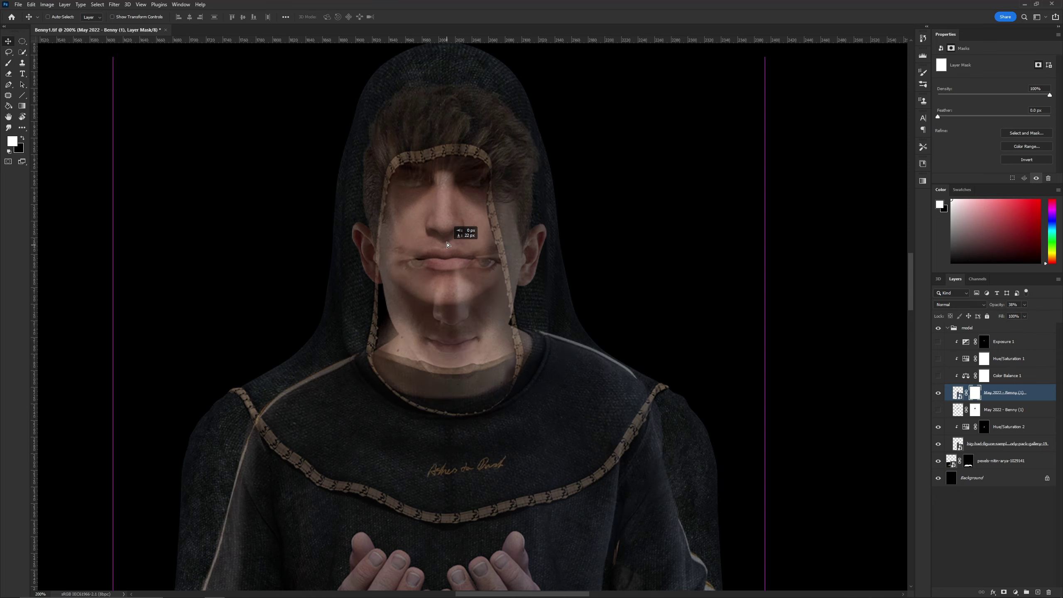
{"action": "key", "text": "ctrl+t"}
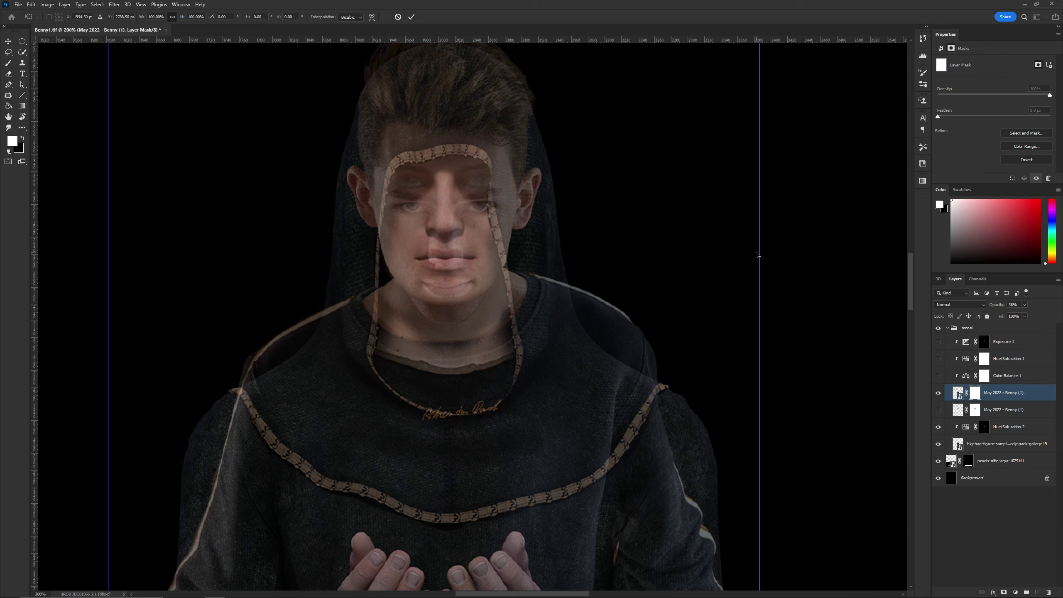
{"action": "left_click_drag", "start_coordinate": [760, 251], "coordinate": [630, 312]}
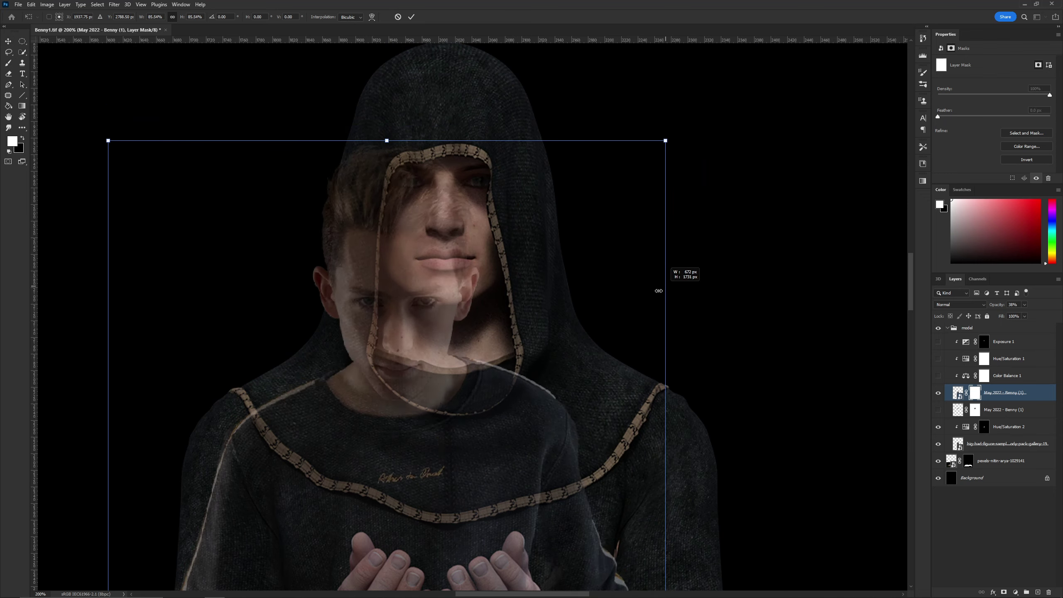
{"action": "left_click_drag", "start_coordinate": [374, 360], "coordinate": [436, 207]}
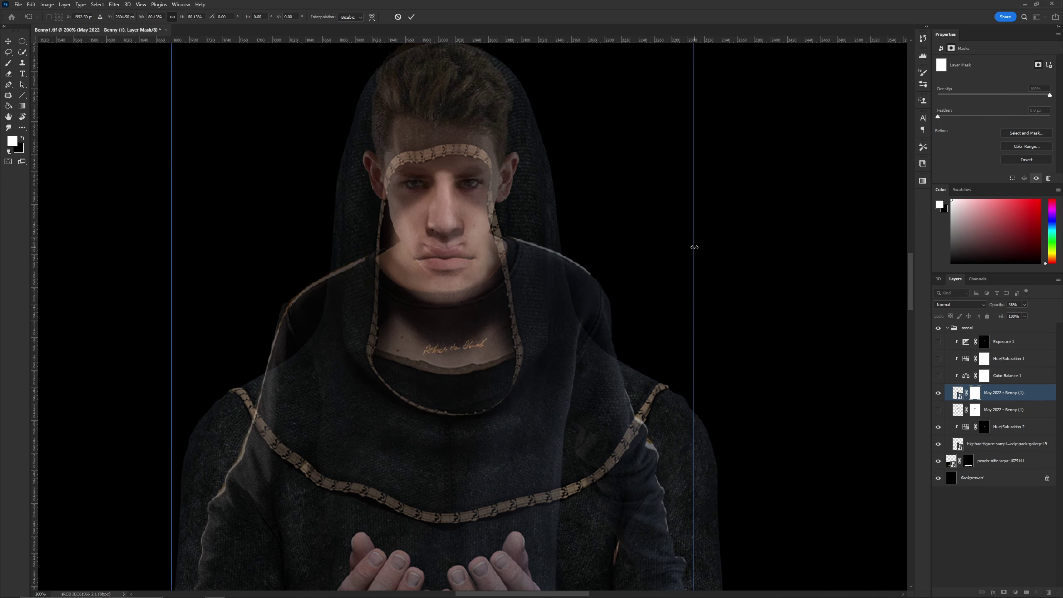
Fine-tune the photo to about 87% so the face sits inside the hood, and commit.
{"action": "left_click_drag", "start_coordinate": [695, 247], "coordinate": [706, 247]}
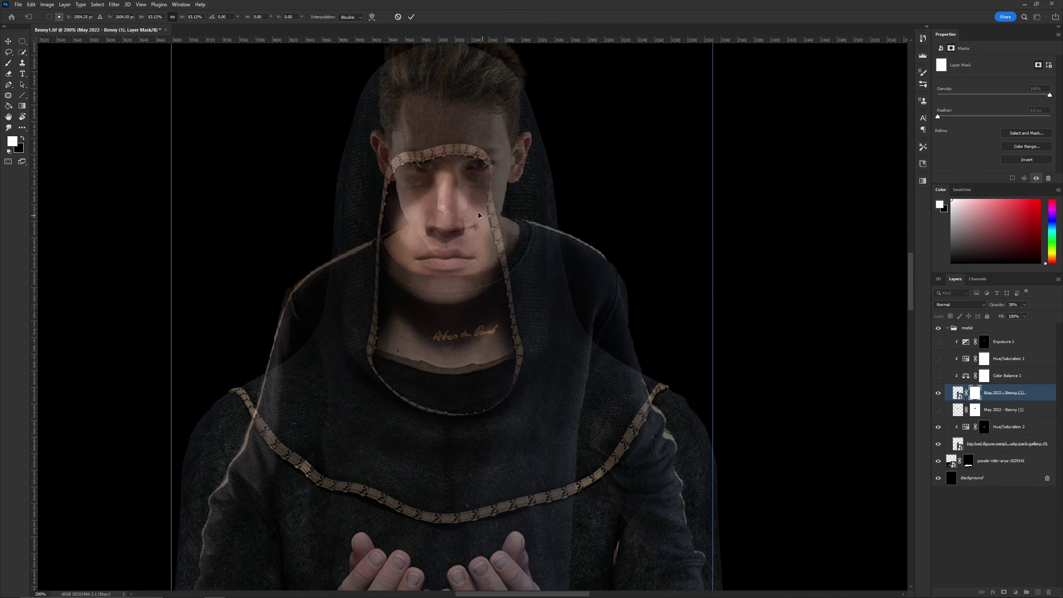
{"action": "left_click_drag", "start_coordinate": [713, 247], "coordinate": [720, 247]}
{"action": "left_click_drag", "start_coordinate": [448, 179], "coordinate": [434, 200]}
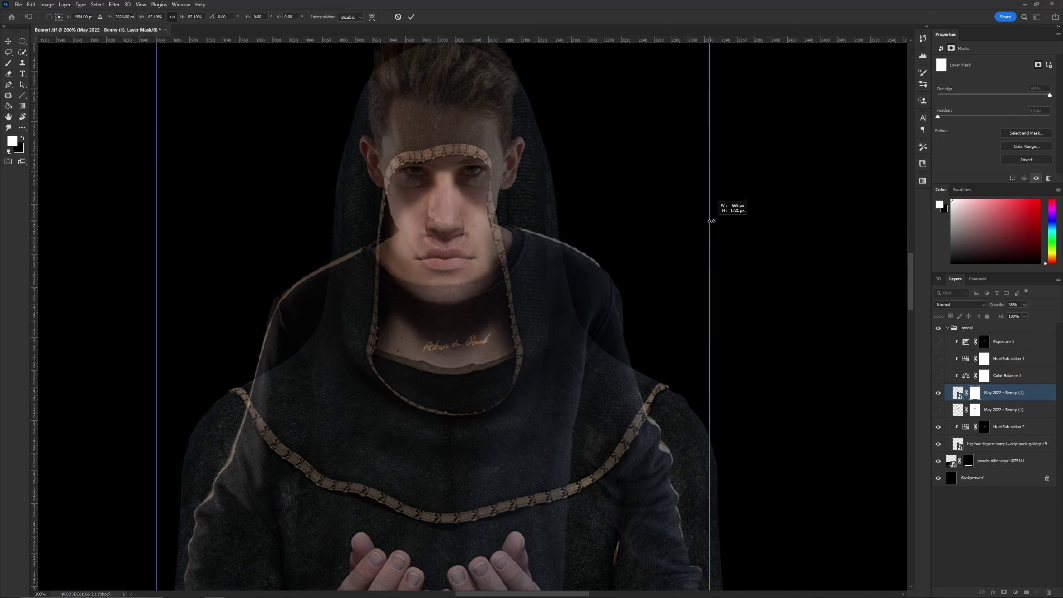
{"action": "left_click_drag", "start_coordinate": [699, 221], "coordinate": [720, 218]}
{"action": "left_click_drag", "start_coordinate": [466, 197], "coordinate": [459, 220]}
{"action": "key", "text": "Return"}
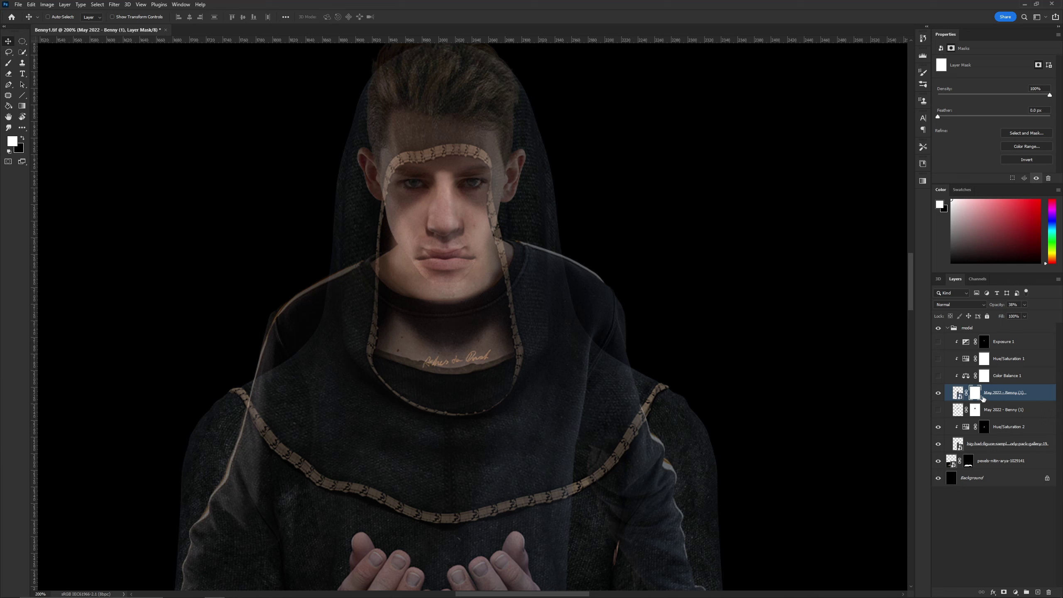
Paint black on the face layer's mask to hide the hood edges and black collar.
{"action": "key", "text": "b"}
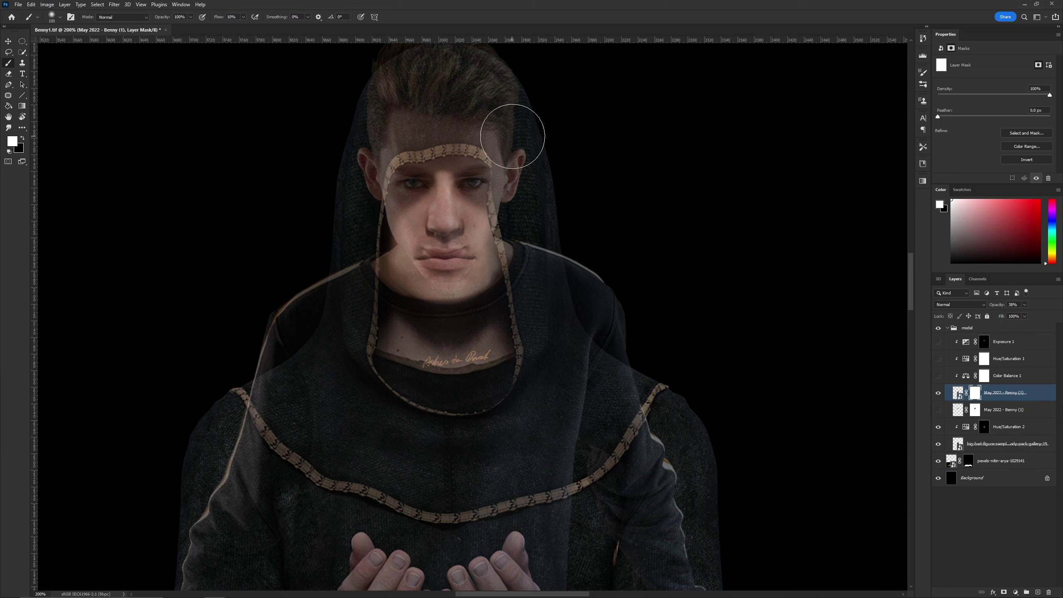
{"action": "left_click_drag", "start_coordinate": [244, 20], "coordinate": [280, 25]}
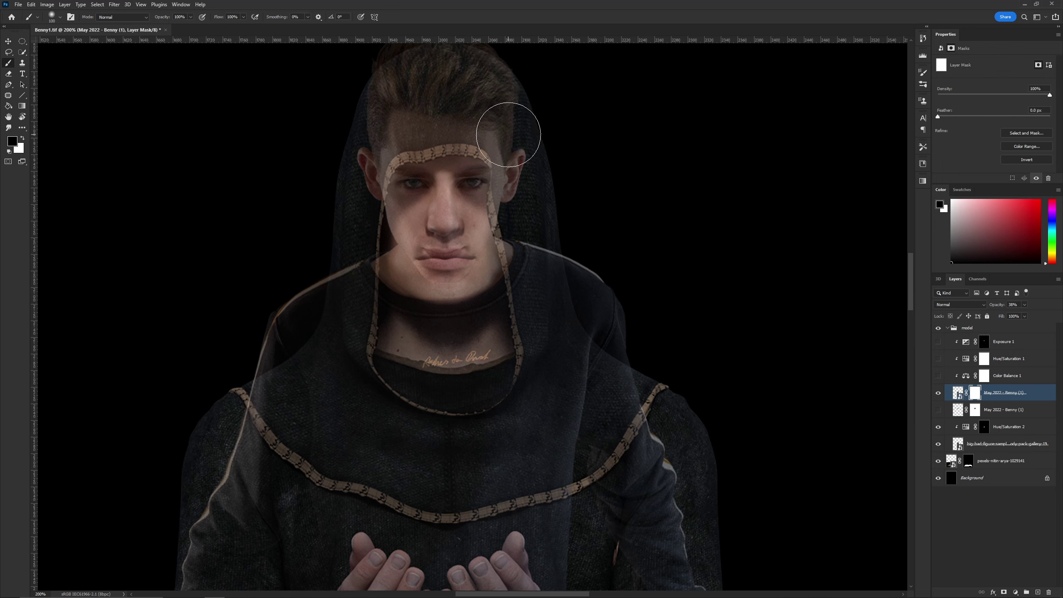
{"action": "key", "text": "x"}
{"action": "key", "text": "bracketleft"}
{"action": "key", "text": "bracketleft"}
{"action": "key", "text": "bracketleft"}
{"action": "mouse_move", "coordinate": [506, 134]}
{"action": "left_mouse_down"}
{"action": "mouse_move", "coordinate": [522, 209]}
{"action": "mouse_move", "coordinate": [524, 394]}
{"action": "mouse_move", "coordinate": [348, 247]}
{"action": "mouse_move", "coordinate": [351, 202]}
{"action": "mouse_move", "coordinate": [458, 119]}
{"action": "left_mouse_up"}
{"action": "key", "text": "ctrl+minus"}
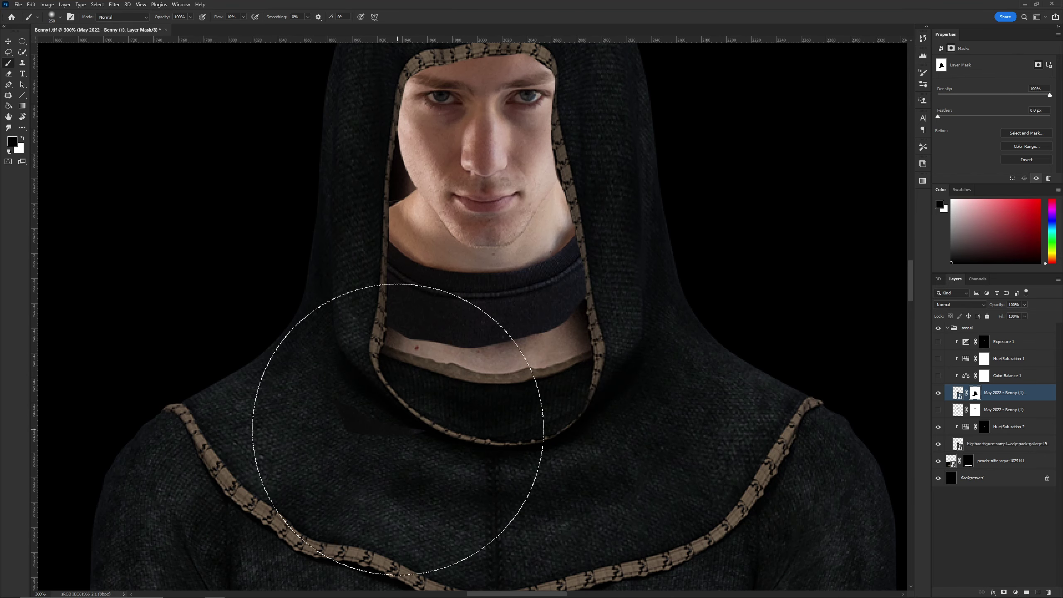
{"action": "mouse_move", "coordinate": [398, 429]}
{"action": "left_mouse_down"}
{"action": "mouse_move", "coordinate": [546, 297]}
{"action": "mouse_move", "coordinate": [387, 213]}
{"action": "mouse_move", "coordinate": [423, 218]}
{"action": "mouse_move", "coordinate": [477, 256]}
{"action": "mouse_move", "coordinate": [593, 173]}
{"action": "left_mouse_up"}
Widen the face layer slightly with Free Transform to fill the hood.
{"action": "key", "text": "ctrl+minus"}
{"action": "key", "text": "ctrl+t"}
{"action": "left_click_drag", "start_coordinate": [750, 326], "coordinate": [767, 326]}
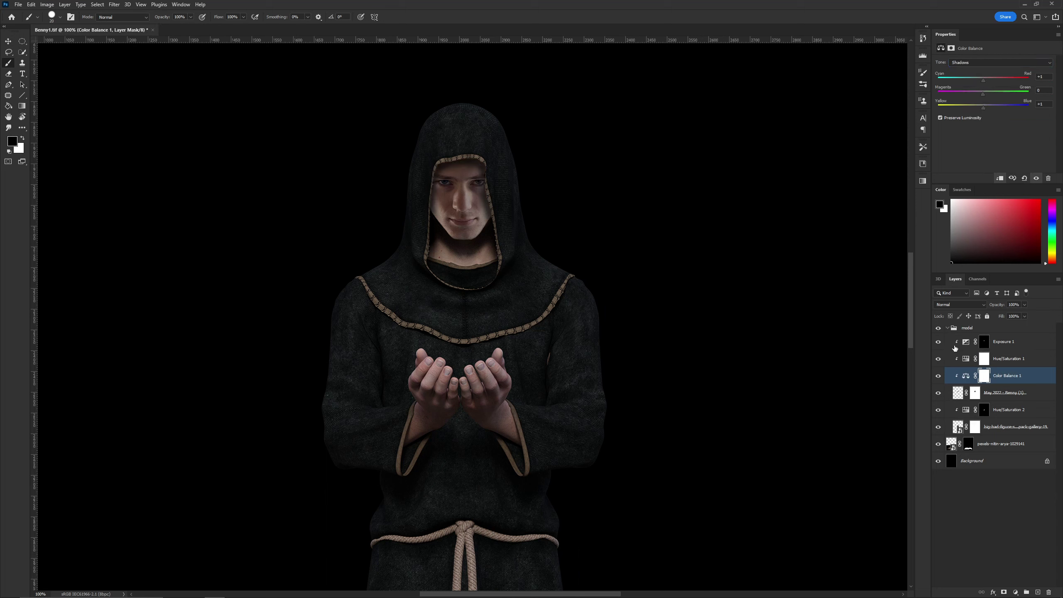
Add a clipped Levels adjustment with the black output level raised to 7.
{"action": "left_click", "coordinate": [1003, 342]}
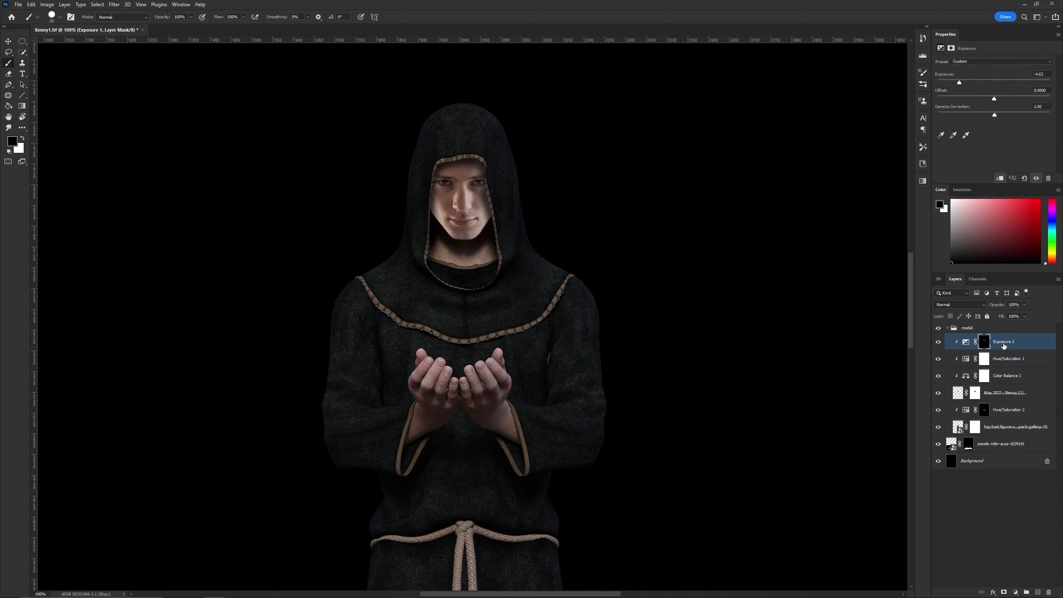
{"action": "left_click", "coordinate": [966, 342]}
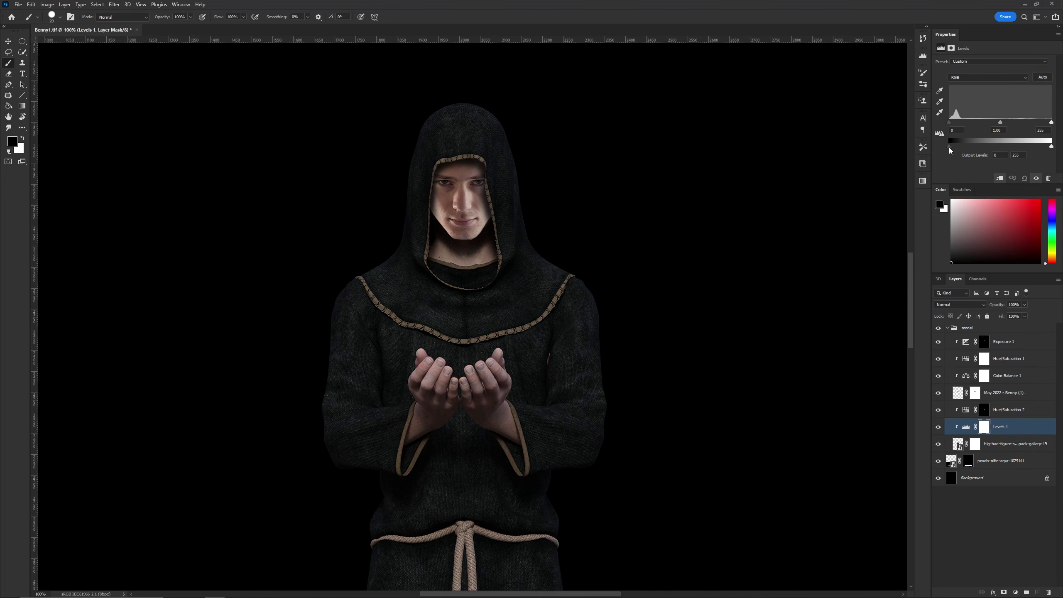
{"action": "left_click", "coordinate": [984, 427]}
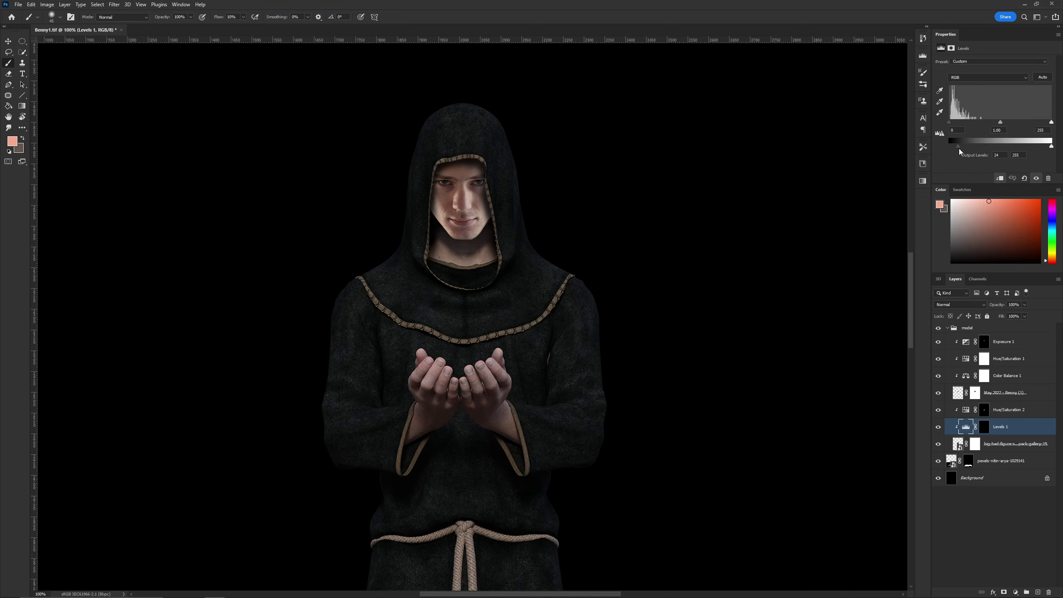
{"action": "left_click_drag", "start_coordinate": [959, 150], "coordinate": [952, 151]}
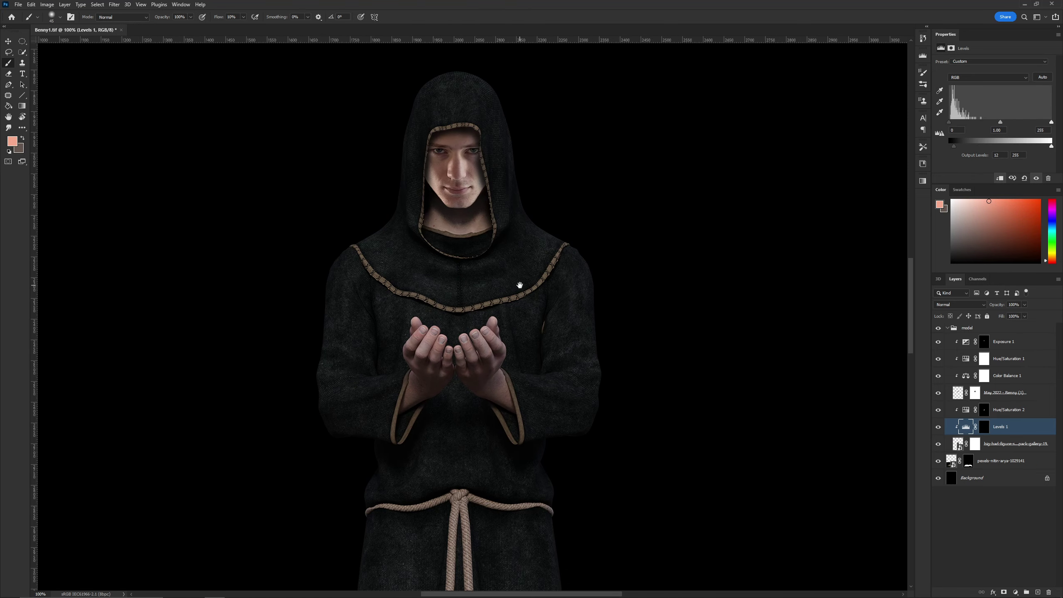
Review Hue/Saturation 2 and set Color Balance 1 Cyan-Red from -11 to -6.
{"action": "left_click", "coordinate": [942, 411]}
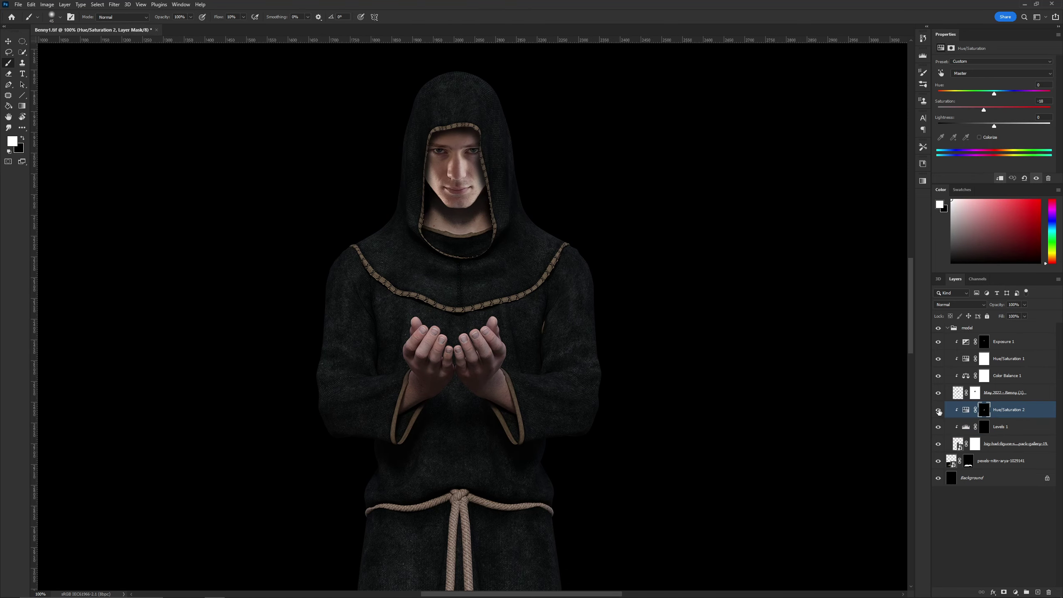
{"action": "key", "text": "ctrl+minus"}
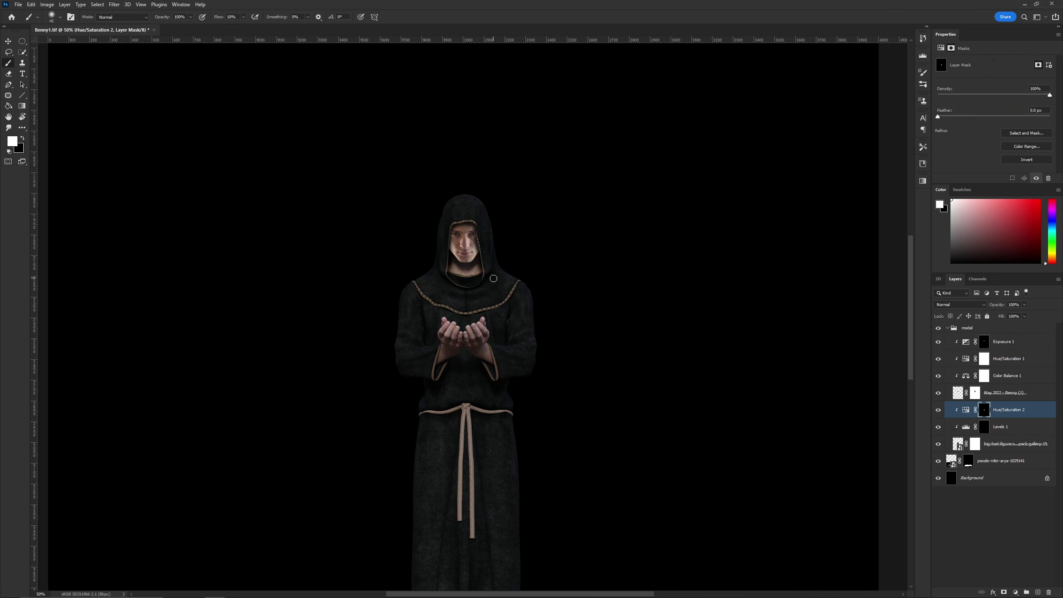
{"action": "key", "text": "x"}
{"action": "left_click", "coordinate": [966, 376]}
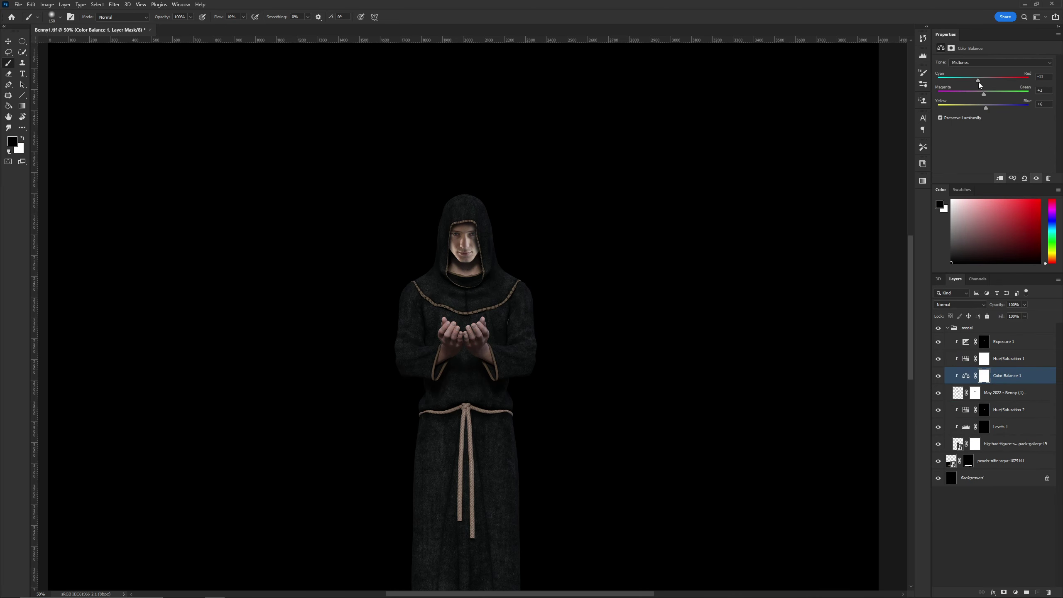
{"action": "left_click_drag", "start_coordinate": [979, 85], "coordinate": [980, 85]}
{"action": "key", "text": "ctrl+1"}
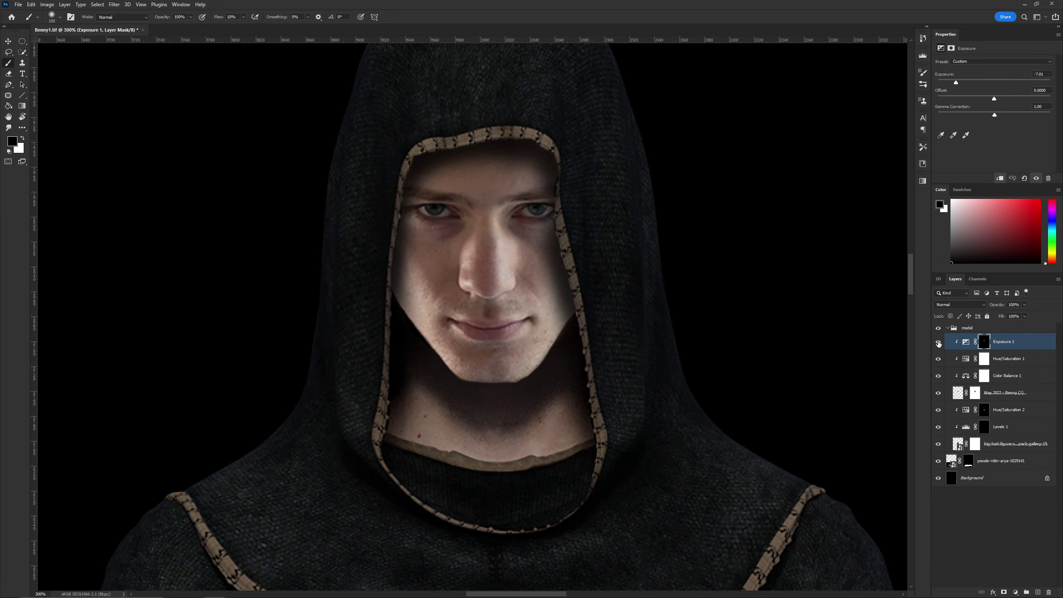
{"action": "key", "text": "ctrl+minus"}
{"action": "key", "text": "ctrl+minus"}
{"action": "left_click", "coordinate": [938, 342]}
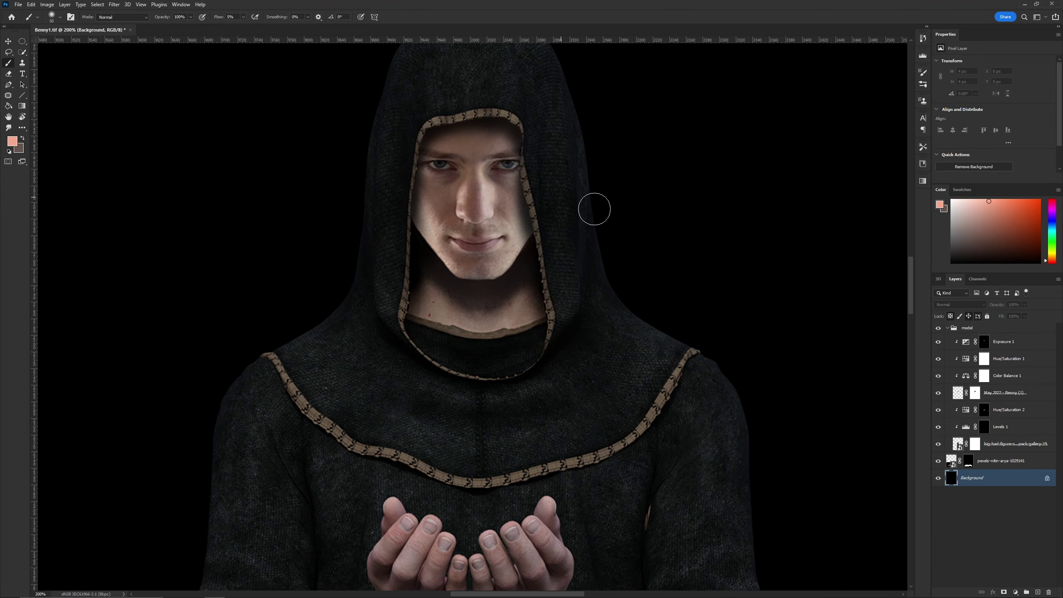
Brighten the monk's shadowed cheek and perspective-warp the desk photo beneath the book.
{"action": "mouse_move", "coordinate": [519, 201]}
{"action": "left_mouse_down"}
{"action": "mouse_move", "coordinate": [527, 237]}
{"action": "mouse_move", "coordinate": [527, 185]}
{"action": "left_mouse_up"}
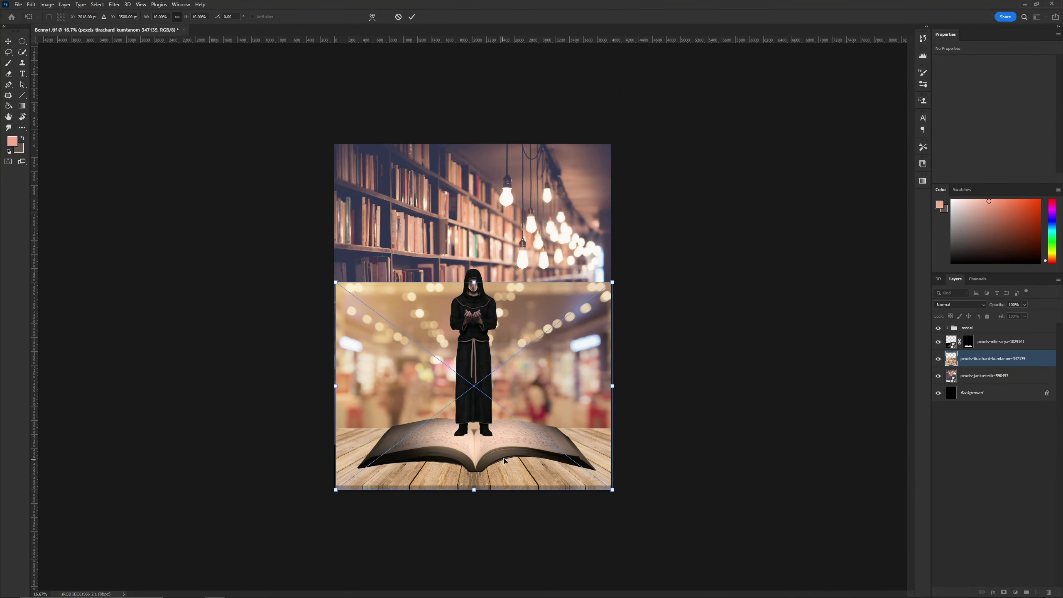
{"action": "left_click_drag", "start_coordinate": [612, 490], "coordinate": [677, 492]}
{"action": "left_click_drag", "start_coordinate": [335, 489], "coordinate": [257, 494]}
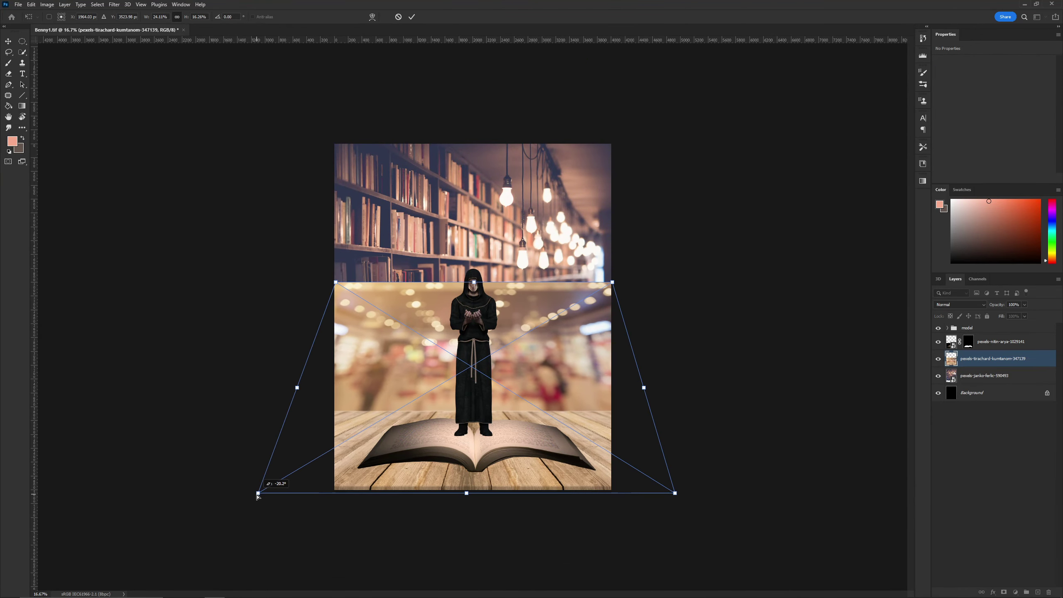
{"action": "left_click_drag", "start_coordinate": [613, 282], "coordinate": [612, 256]}
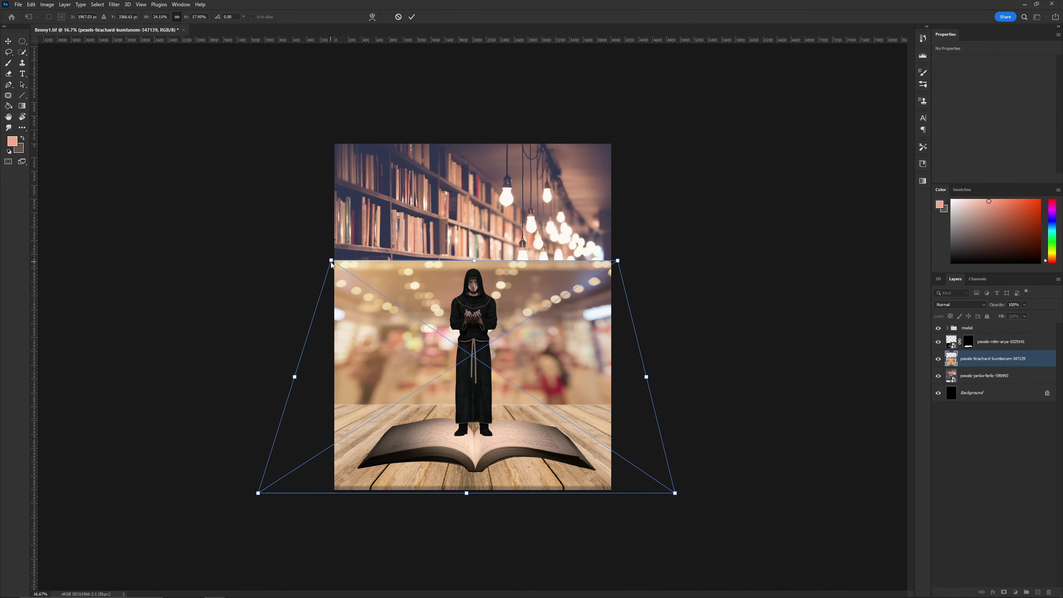
{"action": "left_click_drag", "start_coordinate": [468, 253], "coordinate": [468, 255]}
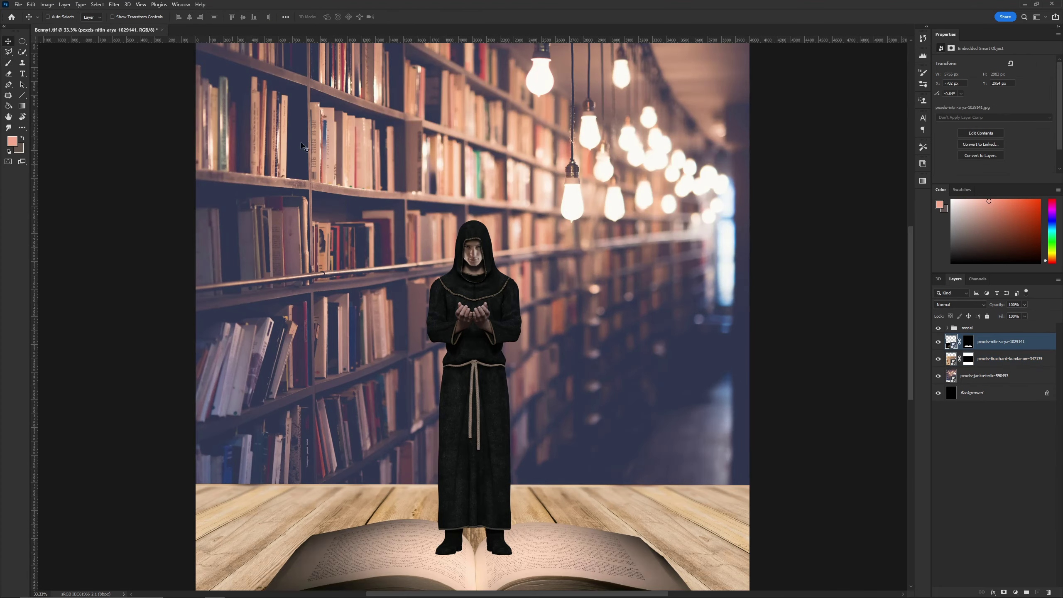
{"action": "left_click", "coordinate": [966, 376]}
{"action": "left_click", "coordinate": [114, 5]}
Apply a 32 px Field Blur to the library background.
{"action": "left_click", "coordinate": [226, 118]}
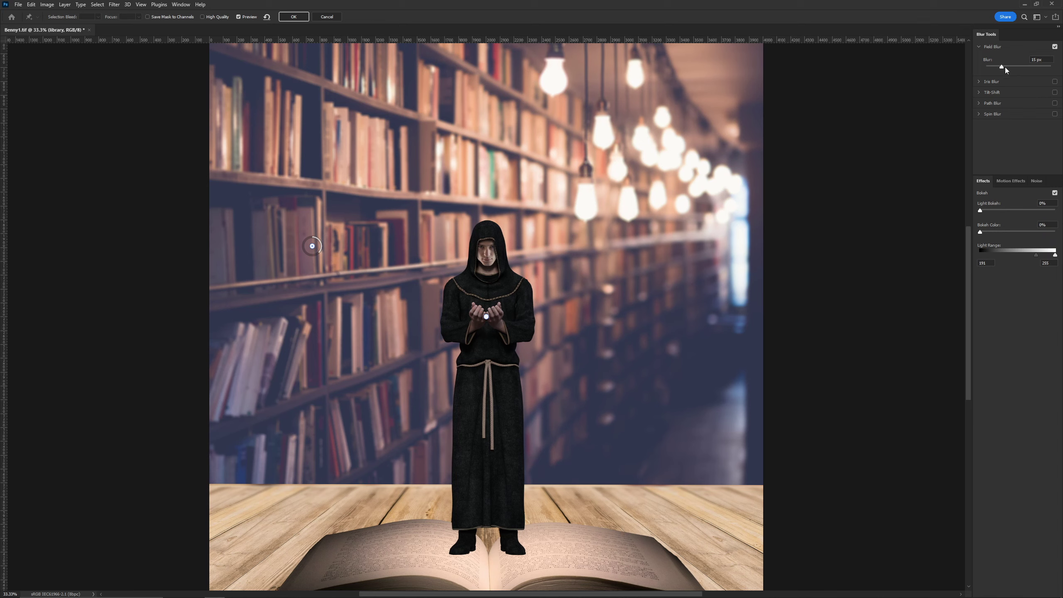
{"action": "left_click", "coordinate": [312, 246]}
{"action": "type", "text": "32"}
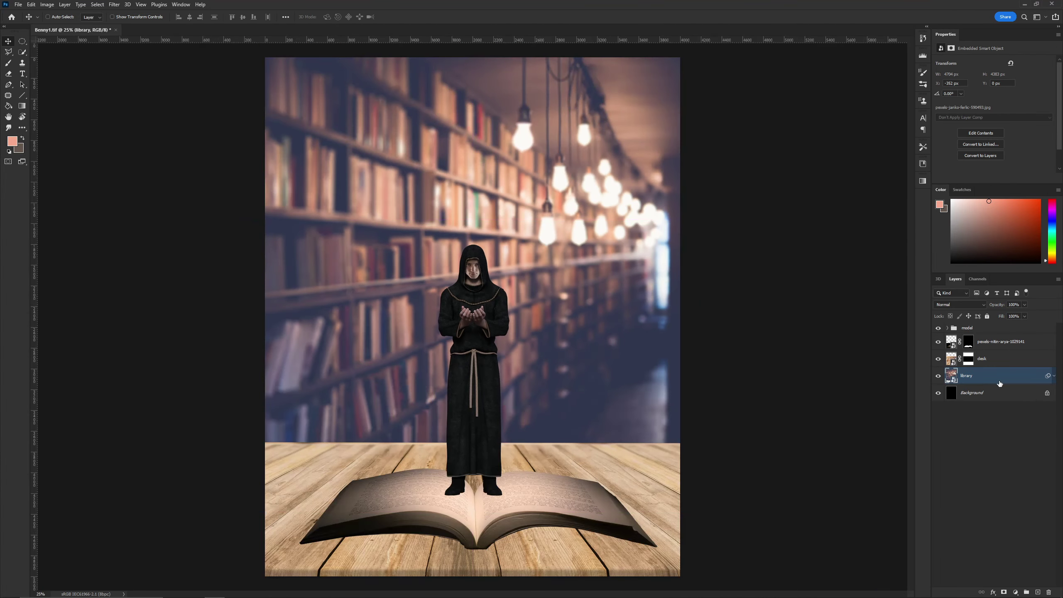
{"action": "left_click", "coordinate": [1015, 591]}
Add Hue/Saturation 3 with lower Lightness and start painting lamps back on its mask.
{"action": "left_click", "coordinate": [1012, 515]}
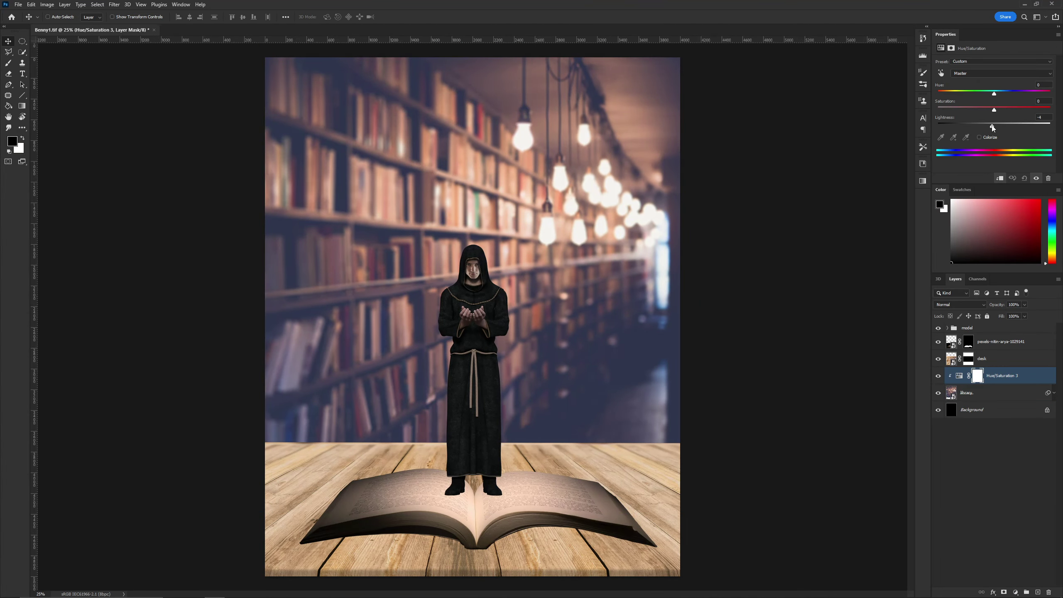
{"action": "left_click_drag", "start_coordinate": [992, 127], "coordinate": [960, 127]}
{"action": "left_click", "coordinate": [951, 48]}
{"action": "key", "text": "b"}
{"action": "mouse_move", "coordinate": [546, 230]}
{"action": "left_mouse_down"}
{"action": "mouse_move", "coordinate": [579, 230]}
{"action": "mouse_move", "coordinate": [614, 199]}
{"action": "left_mouse_up"}
Paint the hanging lamps bright on the mask with a small brush at 10% flow.
{"action": "key", "text": "ctrl+plus"}
{"action": "key", "text": "shift+1"}
{"action": "key", "text": "bracketleft"}
{"action": "key", "text": "bracketleft"}
{"action": "left_click_drag", "start_coordinate": [539, 67], "coordinate": [541, 88]}
{"action": "left_click_drag", "start_coordinate": [621, 63], "coordinate": [620, 82]}
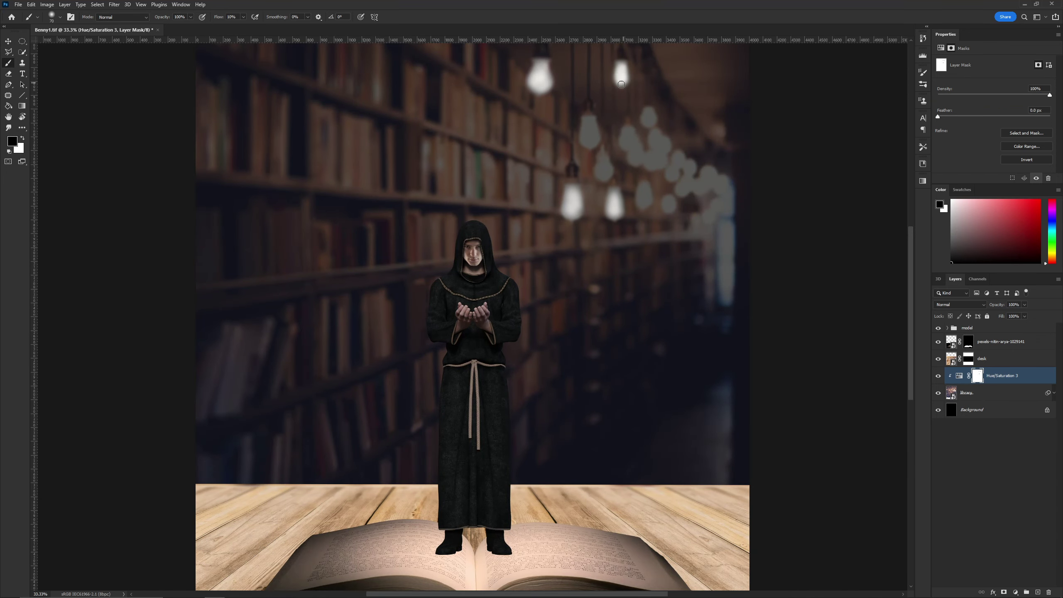
{"action": "mouse_move", "coordinate": [588, 118]}
{"action": "left_mouse_down"}
{"action": "mouse_move", "coordinate": [590, 145]}
{"action": "mouse_move", "coordinate": [586, 120]}
{"action": "left_mouse_up"}
{"action": "key", "text": "shift+7"}
{"action": "key", "text": "shift+5"}
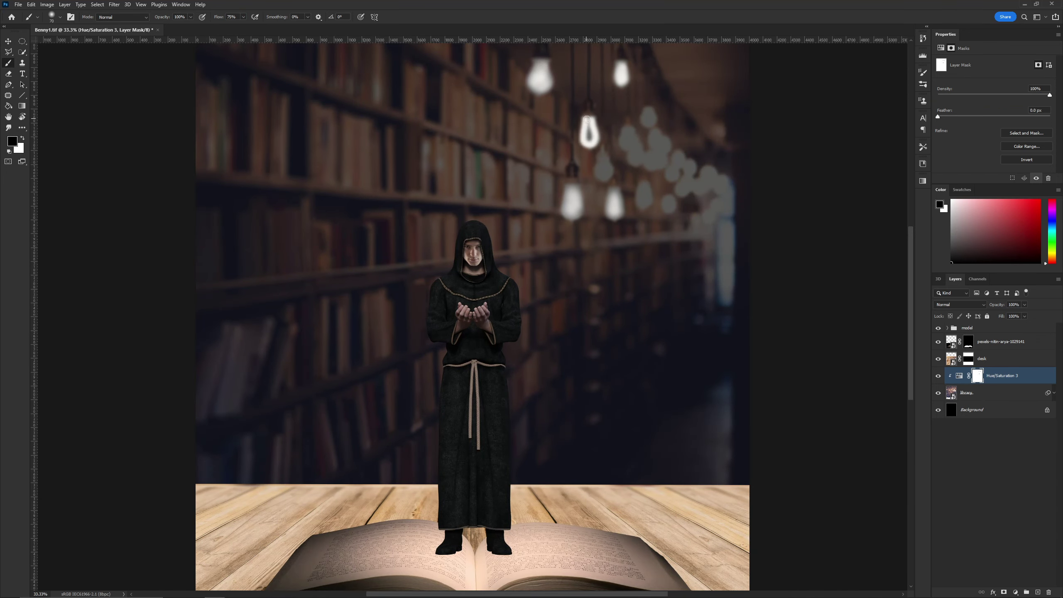
{"action": "key", "text": "ctrl+z"}
{"action": "key", "text": "shift+1"}
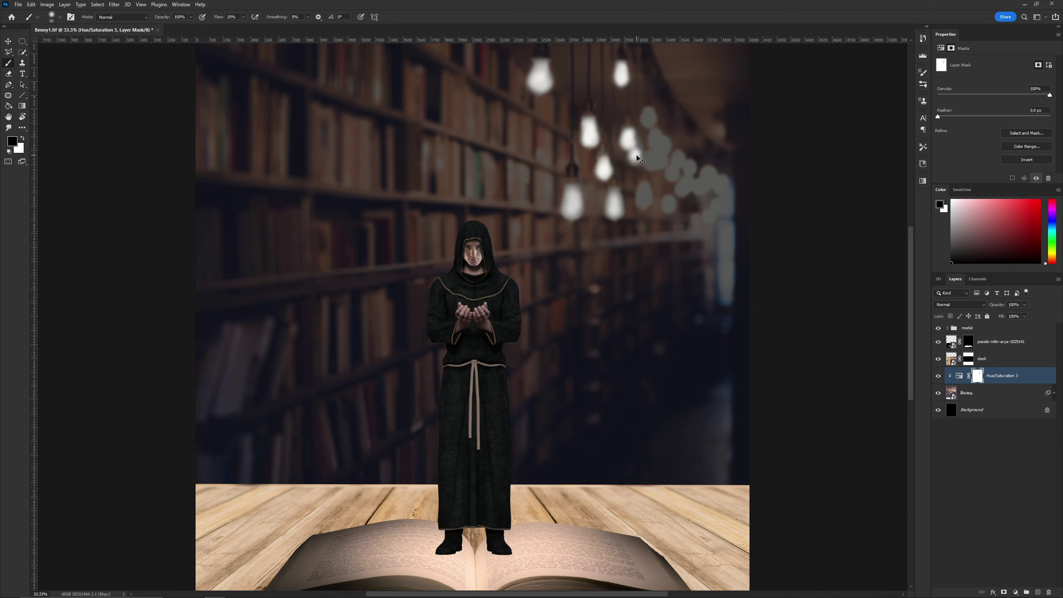
Brighten the remaining hanging lamps and right-side lights on the mask.
{"action": "key", "text": "ctrl+plus"}
{"action": "mouse_move", "coordinate": [577, 264]}
{"action": "left_mouse_down"}
{"action": "mouse_move", "coordinate": [602, 183]}
{"action": "mouse_move", "coordinate": [614, 271]}
{"action": "mouse_move", "coordinate": [666, 259]}
{"action": "mouse_move", "coordinate": [653, 293]}
{"action": "mouse_move", "coordinate": [596, 345]}
{"action": "left_mouse_up"}
{"action": "mouse_move", "coordinate": [643, 351]}
{"action": "left_mouse_down"}
{"action": "mouse_move", "coordinate": [690, 318]}
{"action": "mouse_move", "coordinate": [754, 413]}
{"action": "left_mouse_up"}
{"action": "key", "text": "bracketright"}
{"action": "key", "text": "bracketright"}
{"action": "key", "text": "bracketright"}
{"action": "key", "text": "ctrl+minus"}
{"action": "key", "text": "ctrl+minus"}
{"action": "left_click", "coordinate": [459, 338]}
{"action": "key", "text": "ctrl+minus"}
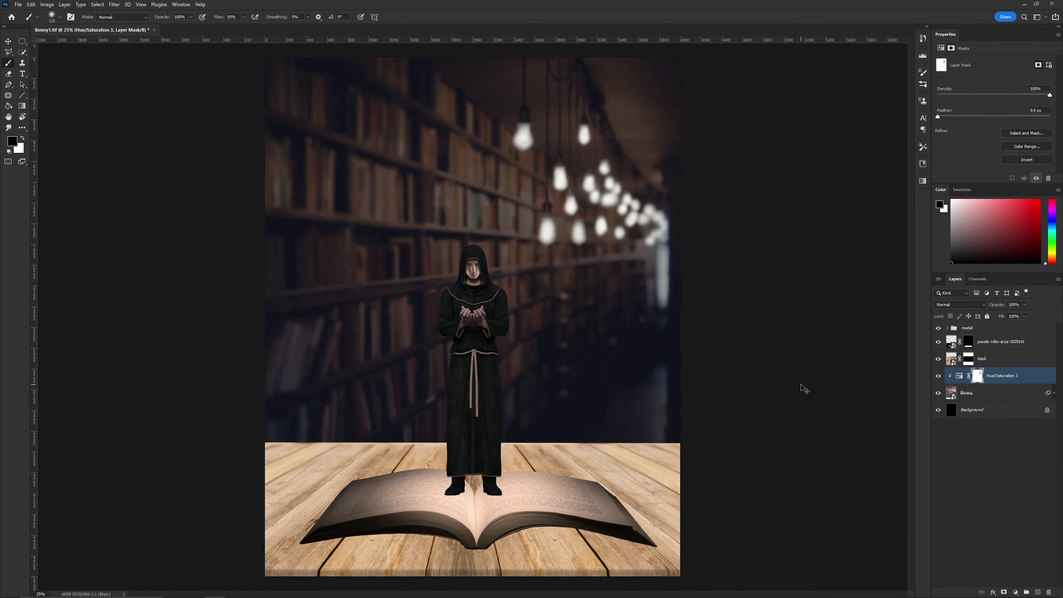
Set Hue/Saturation 3's Blend If Underlying Layer to 159/255 so bulbs stay bright.
{"action": "double_click", "coordinate": [1029, 375]}
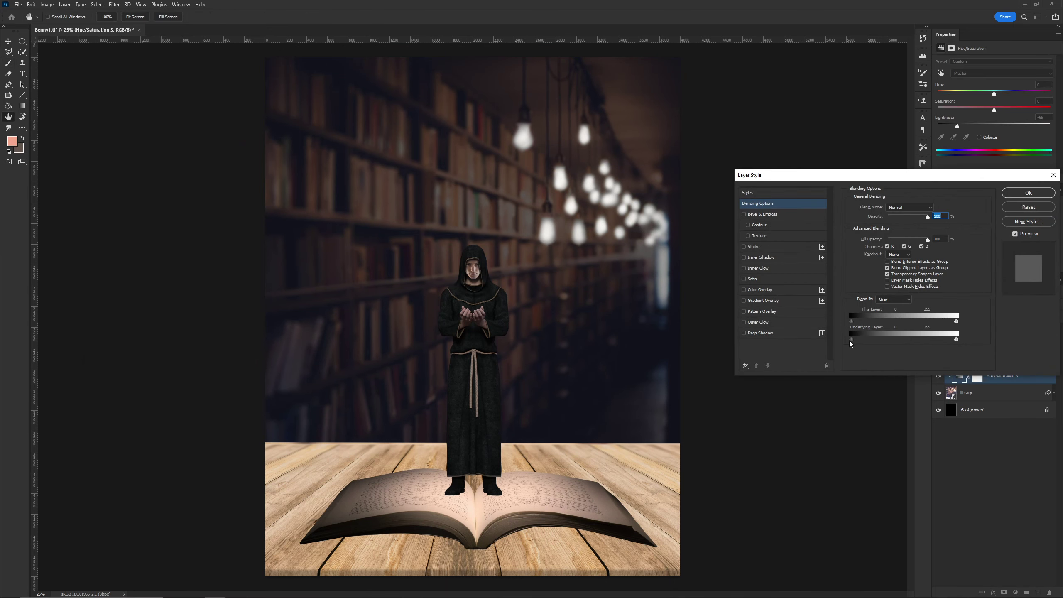
{"action": "mouse_move", "coordinate": [851, 320]}
{"action": "left_mouse_down"}
{"action": "mouse_move", "coordinate": [862, 322]}
{"action": "mouse_move", "coordinate": [851, 321]}
{"action": "left_mouse_up"}
{"action": "left_click_drag", "start_coordinate": [956, 338], "coordinate": [915, 338]}
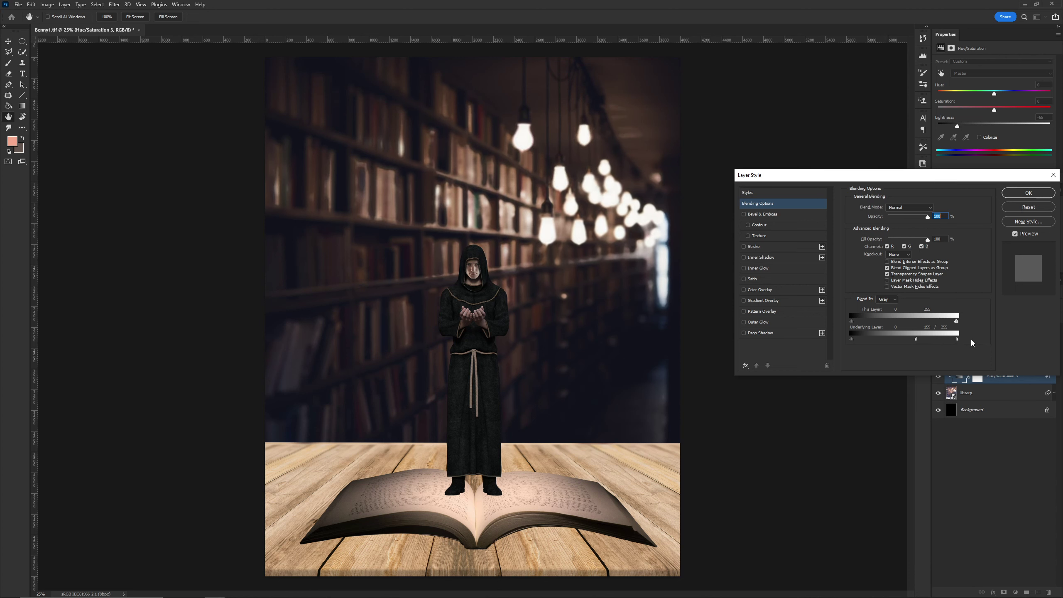
Add an Exposure 2 adjustment clipped to the wooden desk to darken it.
{"action": "left_click", "coordinate": [1015, 592]}
{"action": "left_click", "coordinate": [1019, 494]}
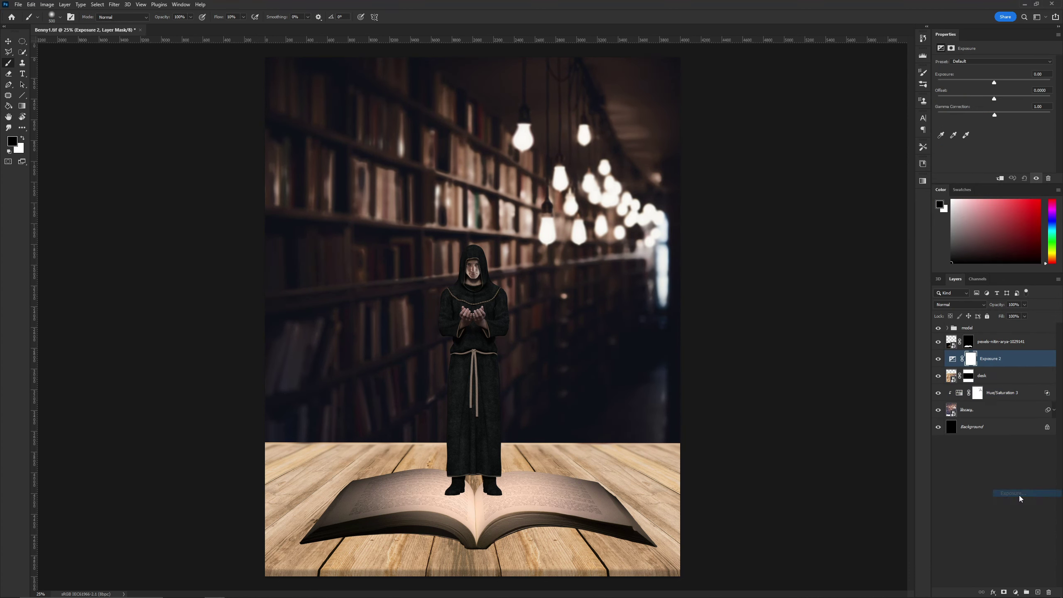
{"action": "key", "text": "ctrl+alt+g"}
{"action": "left_click_drag", "start_coordinate": [994, 82], "coordinate": [975, 82]}
{"action": "left_click", "coordinate": [977, 358]}
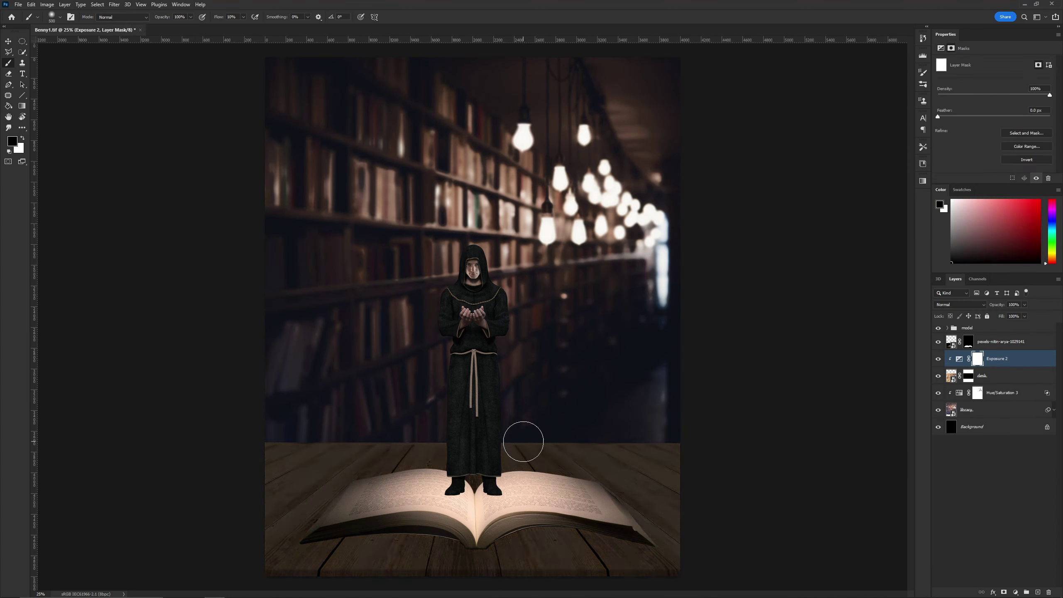
Add Exposure 3 at -2.73 and invert its mask to hide the darkening.
{"action": "left_click", "coordinate": [988, 201]}
{"action": "left_click", "coordinate": [1015, 592]}
{"action": "left_click", "coordinate": [1019, 494]}
{"action": "left_click_drag", "start_coordinate": [994, 82], "coordinate": [971, 82]}
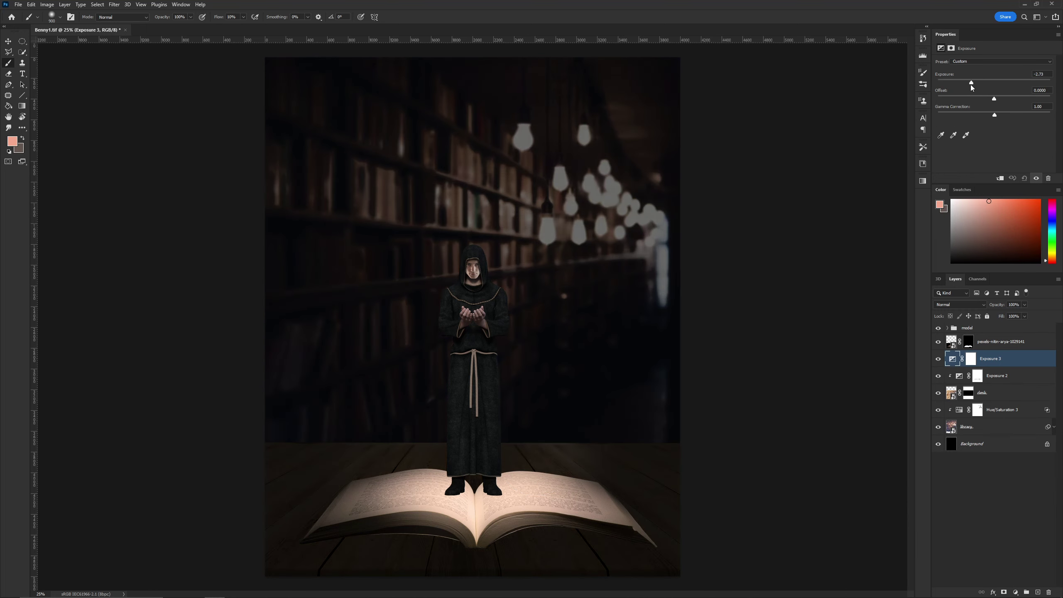
{"action": "left_click", "coordinate": [971, 358]}
{"action": "key", "text": "ctrl+i"}
Reset colours to white and black and set a large soft brush for the edges.
{"action": "key", "text": "d"}
{"action": "right_click", "coordinate": [567, 276]}
{"action": "key", "text": "Return"}
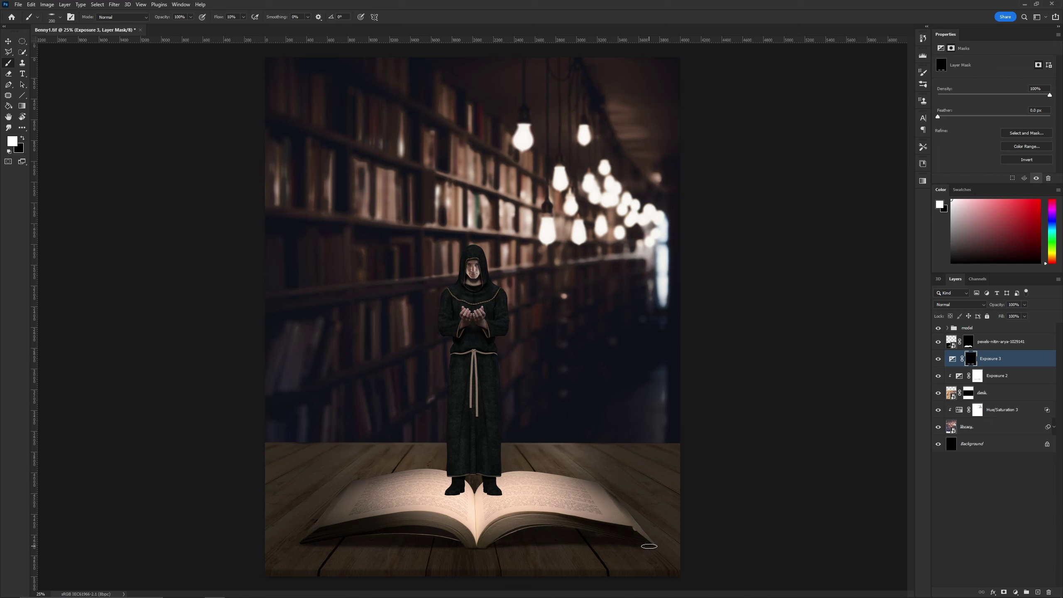
{"action": "key", "text": "ctrl+minus"}
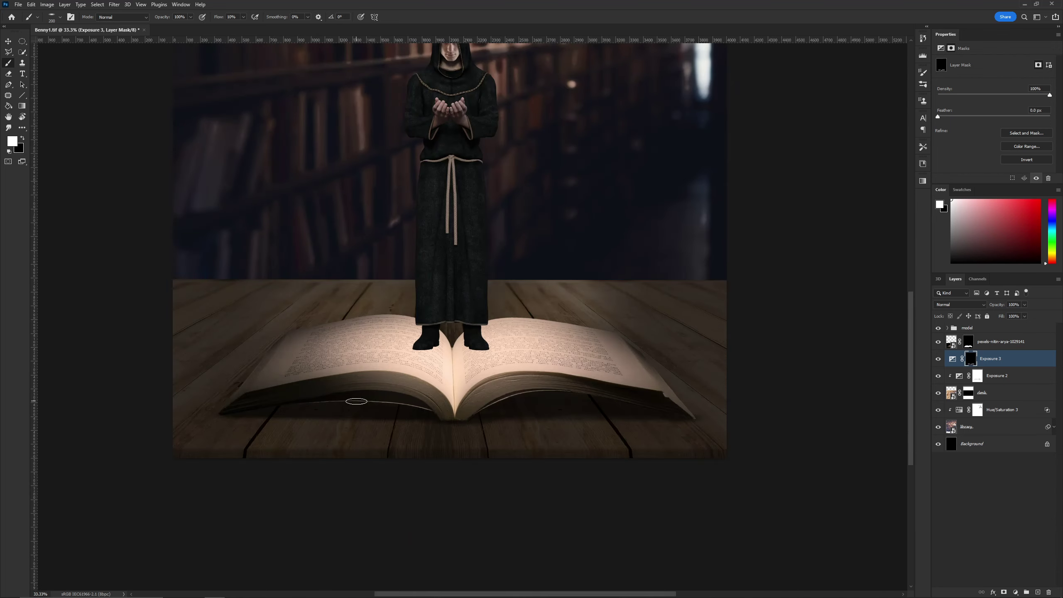
{"action": "left_click", "coordinate": [952, 358]}
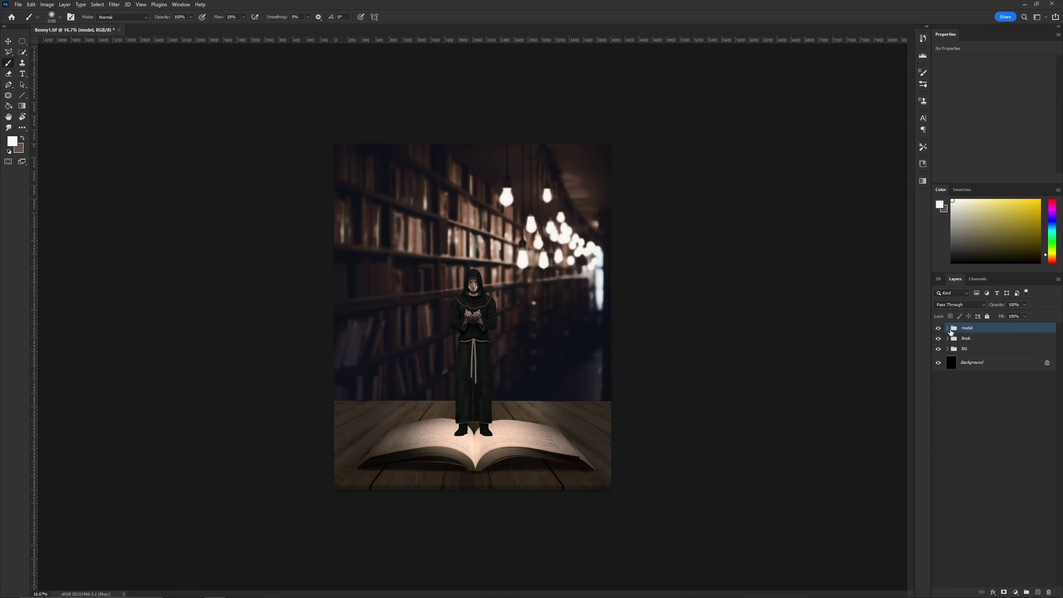
Duplicate the monk figure layer and fade its feet into the book pages with a soft fog brush.
{"action": "left_click", "coordinate": [947, 329]}
{"action": "left_click", "coordinate": [958, 444]}
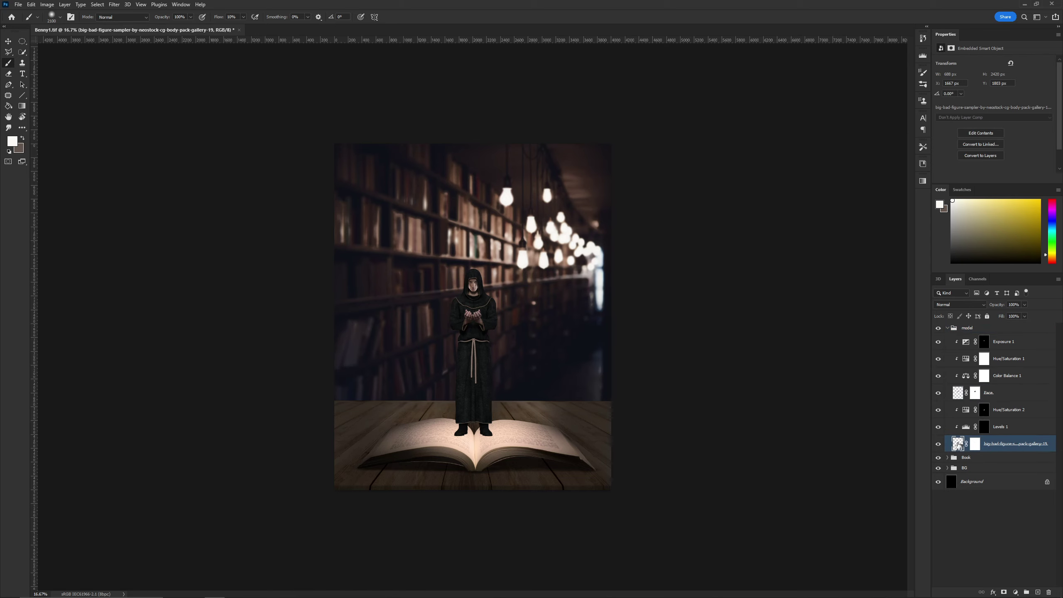
{"action": "left_click_drag", "start_coordinate": [959, 452], "coordinate": [960, 449]}
{"action": "left_click", "coordinate": [975, 461]}
{"action": "right_click", "coordinate": [519, 276]}
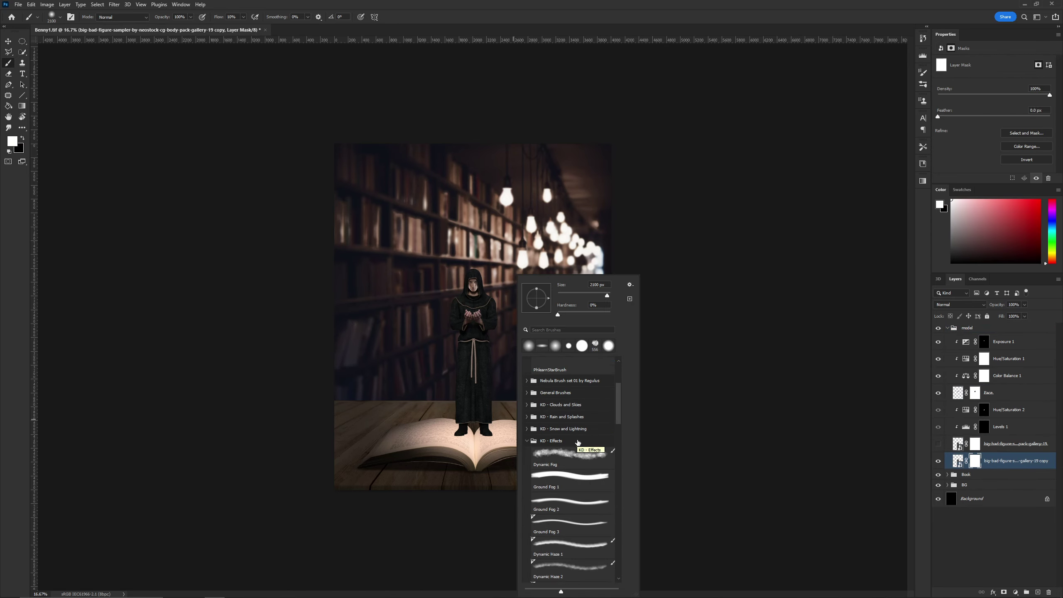
{"action": "left_click", "coordinate": [569, 444]}
{"action": "key", "text": "d"}
{"action": "scroll", "coordinate": [492, 468], "scroll_direction": "up", "scroll_amount": 2}
{"action": "key", "text": "bracketleft"}
{"action": "key", "text": "bracketleft"}
{"action": "key", "text": "bracketleft"}
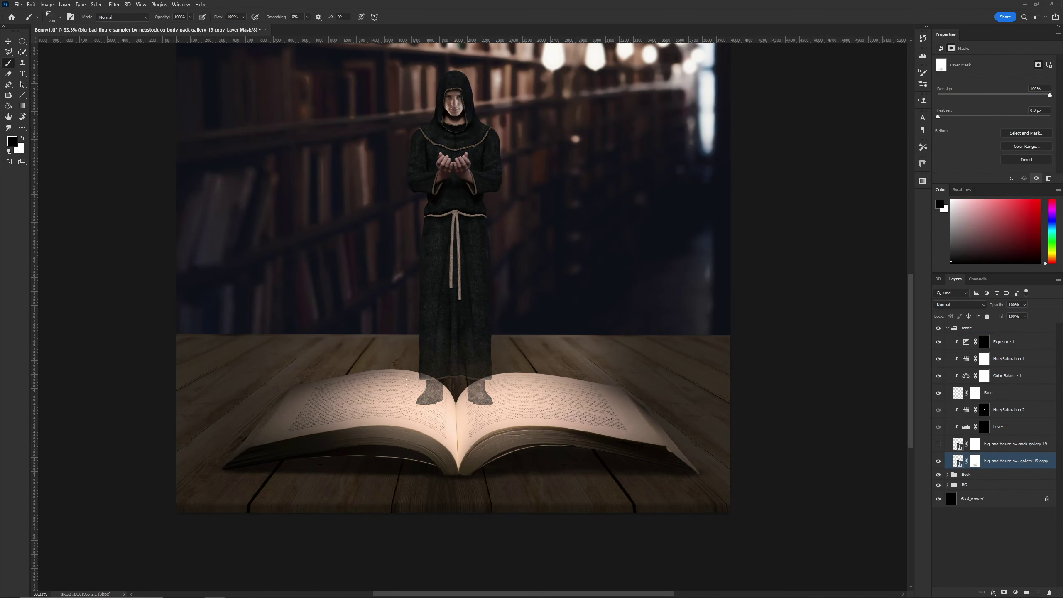
{"action": "mouse_move", "coordinate": [423, 390]}
{"action": "left_mouse_down"}
{"action": "mouse_move", "coordinate": [490, 391]}
{"action": "mouse_move", "coordinate": [515, 418]}
{"action": "mouse_move", "coordinate": [419, 392]}
{"action": "left_mouse_up"}
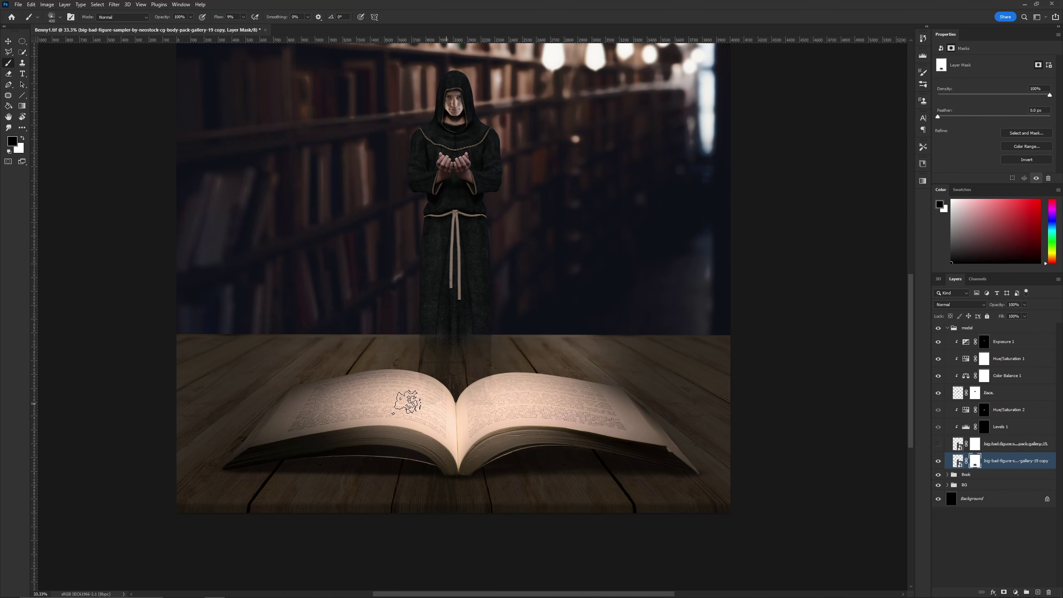
Bring back a faint robe below the figure, then delete the duplicate figure layer.
{"action": "key", "text": "x"}
{"action": "key", "text": "x"}
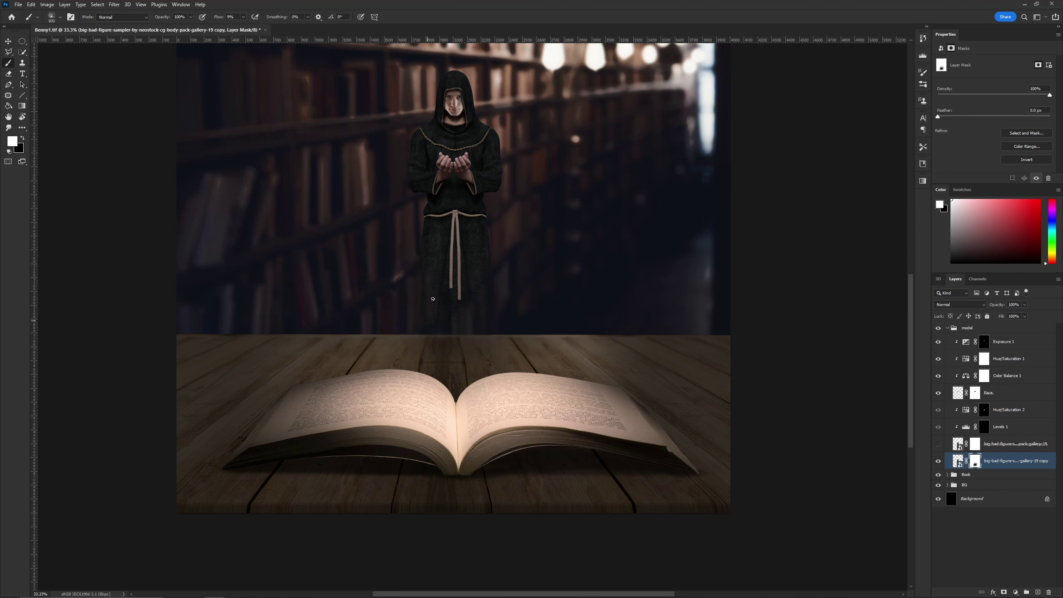
{"action": "left_click_drag", "start_coordinate": [461, 346], "coordinate": [444, 368]}
{"action": "key", "text": "x"}
{"action": "key", "text": "bracketleft"}
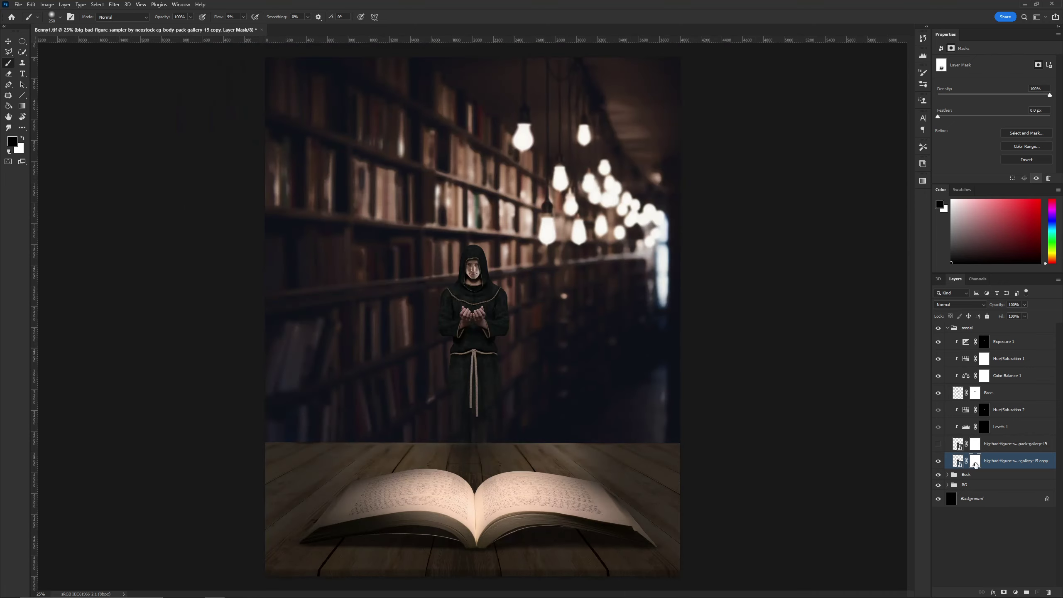
{"action": "left_click", "coordinate": [975, 444], "text": "alt"}
{"action": "mouse_move", "coordinate": [938, 457]}
{"action": "left_mouse_down"}
{"action": "mouse_move", "coordinate": [939, 472]}
{"action": "mouse_move", "coordinate": [939, 457]}
{"action": "left_mouse_up"}
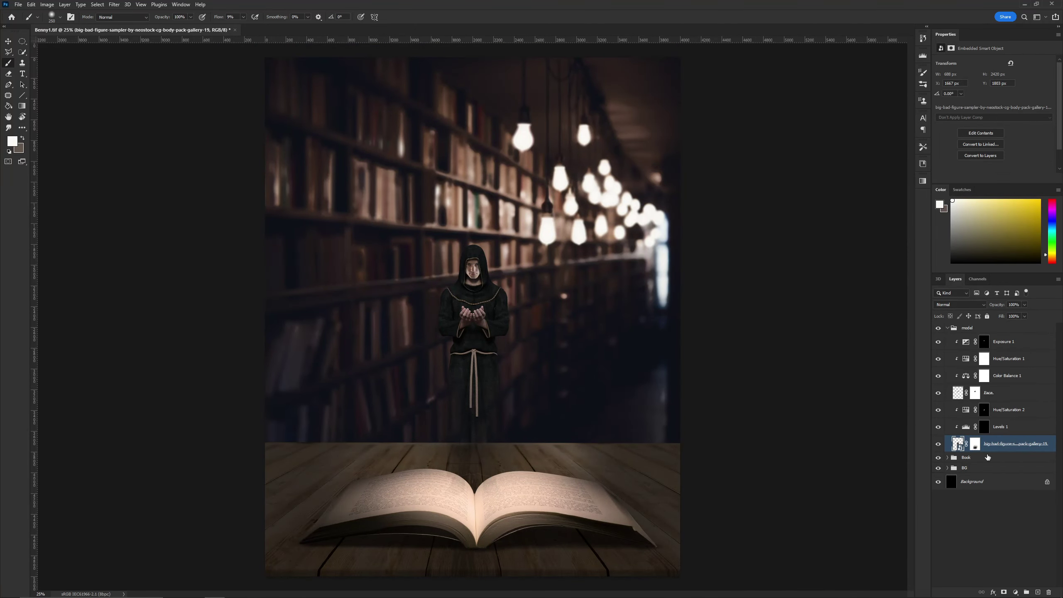
On a new Layer 1, paint soft warm-light smoke rising above the open book.
{"action": "key", "text": "ctrl+shift+alt+n"}
{"action": "left_click", "coordinate": [460, 480], "text": "alt"}
{"action": "right_click", "coordinate": [460, 481]}
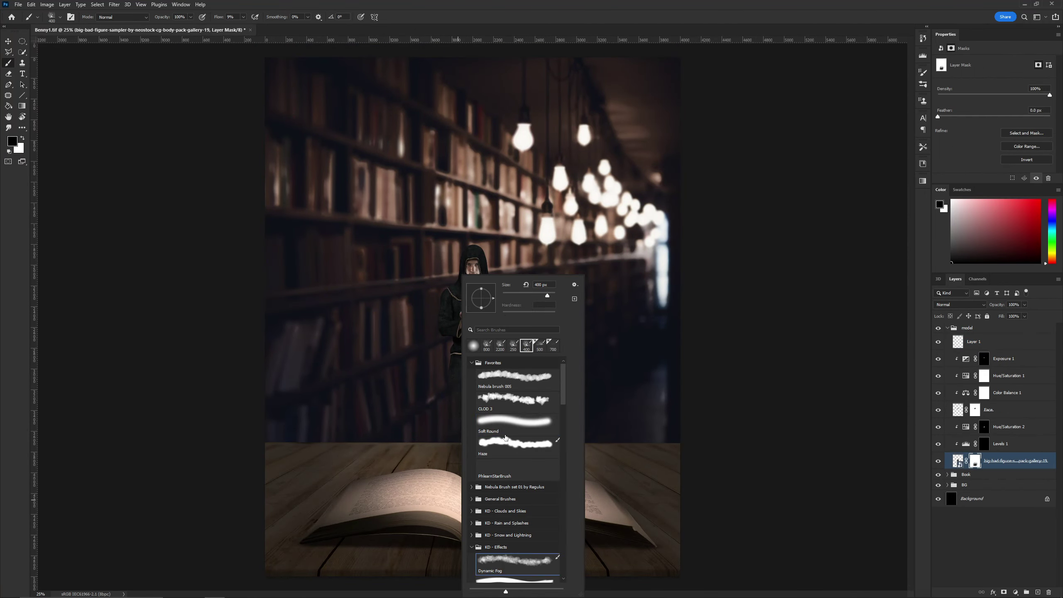
{"action": "key", "text": "Escape"}
{"action": "left_click_drag", "start_coordinate": [443, 486], "coordinate": [544, 494]}
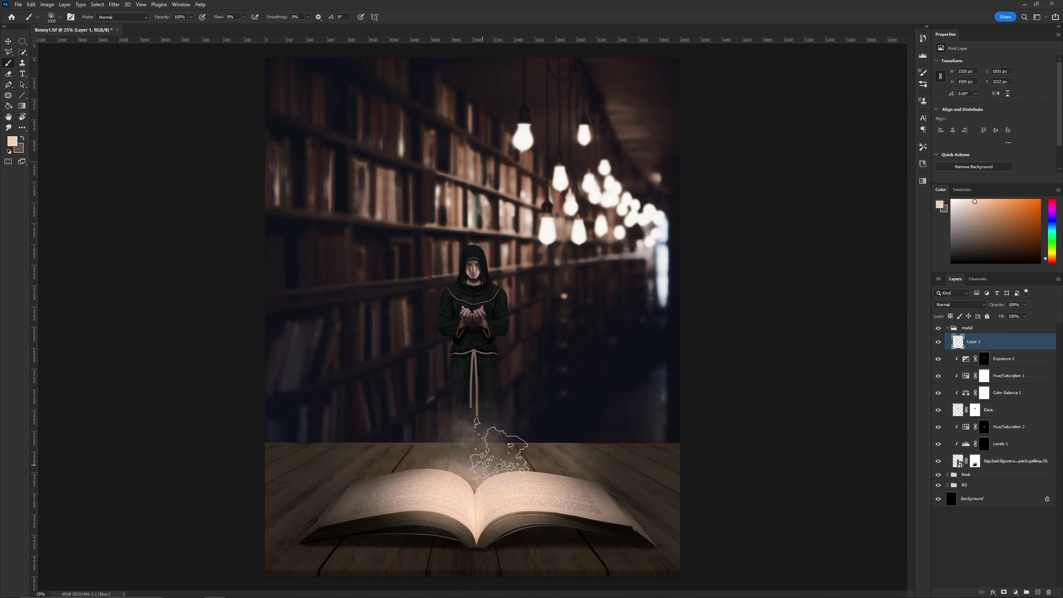
{"action": "left_click_drag", "start_coordinate": [482, 425], "coordinate": [481, 391]}
{"action": "right_click", "coordinate": [481, 392]}
{"action": "double_click", "coordinate": [527, 440]}
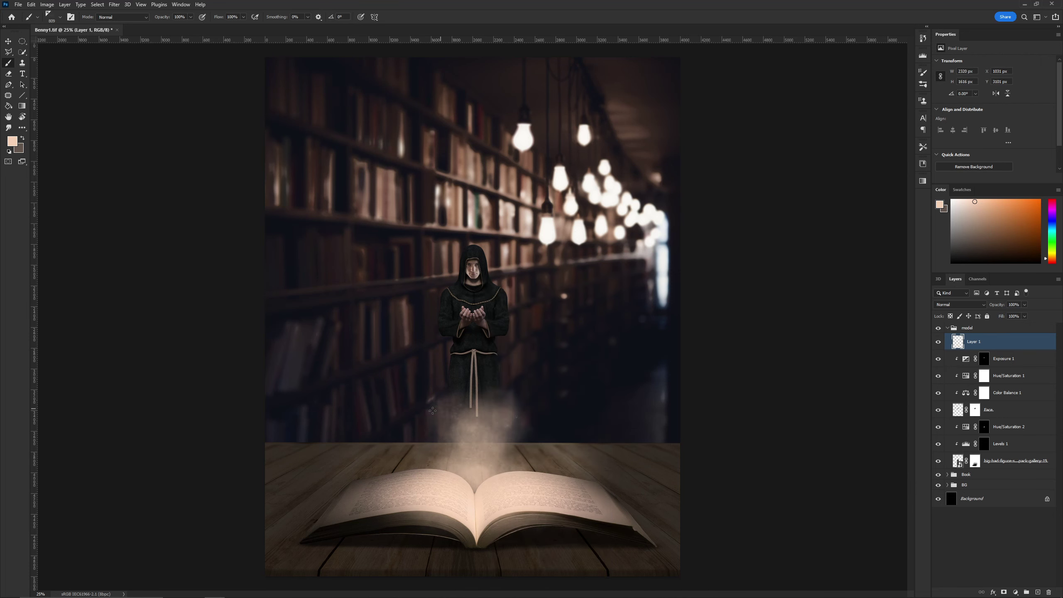
Add a layer mask to the smoke and set up a white brush for masking.
{"action": "key", "text": "d"}
{"action": "right_click", "coordinate": [504, 373]}
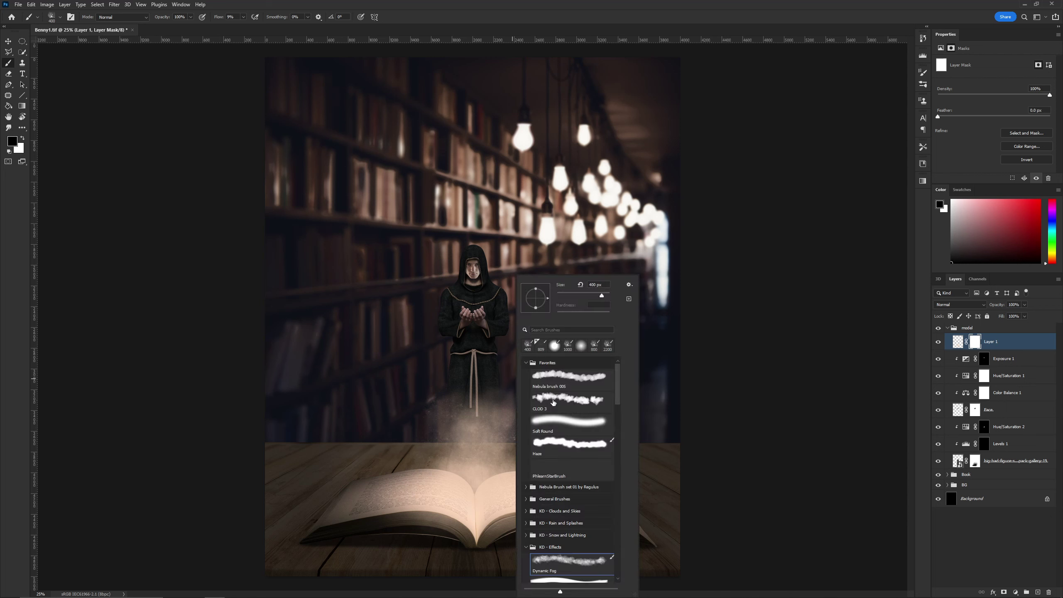
{"action": "key", "text": "Escape"}
{"action": "key", "text": "v"}
{"action": "left_click", "coordinate": [959, 462]}
{"action": "key", "text": "b"}
{"action": "key", "text": "x"}
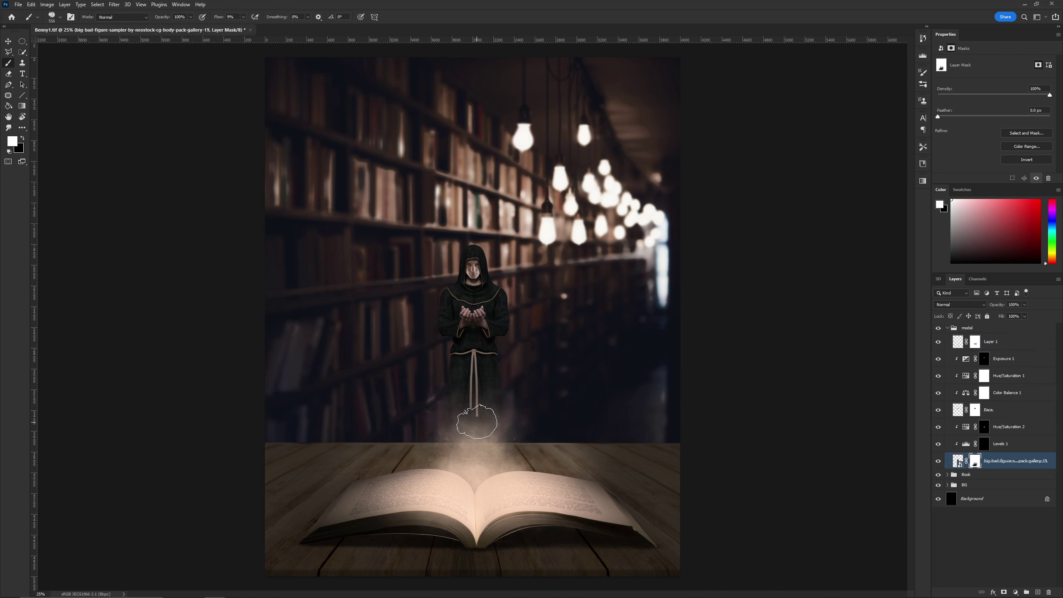
Set the smoke copy to Screen blending, duplicate it again and hide the first copy.
{"action": "left_click", "coordinate": [958, 405]}
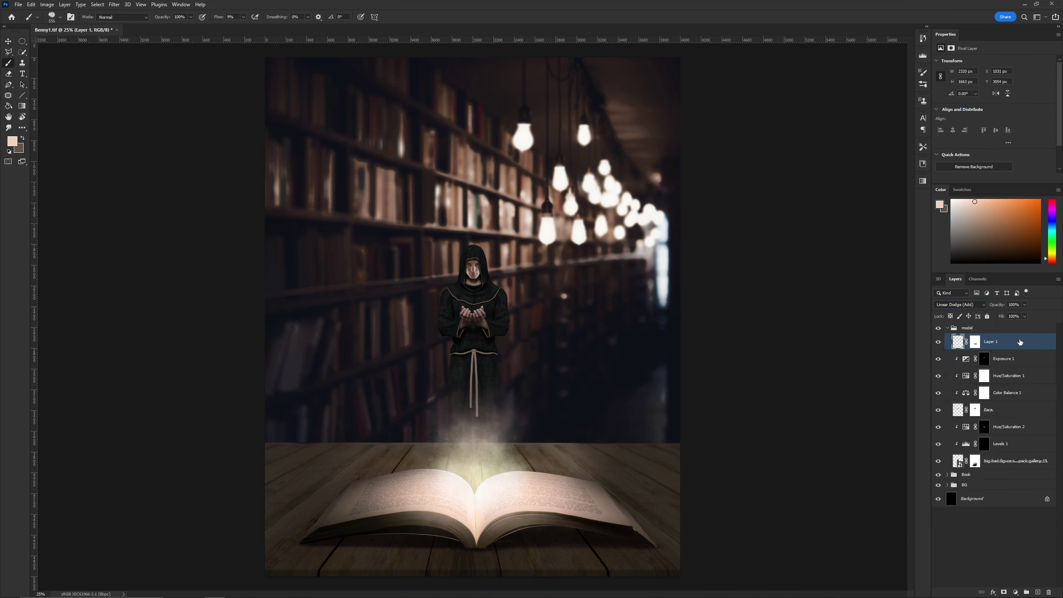
{"action": "left_click", "coordinate": [959, 304]}
{"action": "left_click", "coordinate": [958, 408]}
{"action": "key", "text": "ctrl+j"}
{"action": "left_click", "coordinate": [959, 304]}
Apply a vertical Motion Blur to Layer 1 copy 2, try it below Layer 1, then delete it.
{"action": "left_click", "coordinate": [941, 374]}
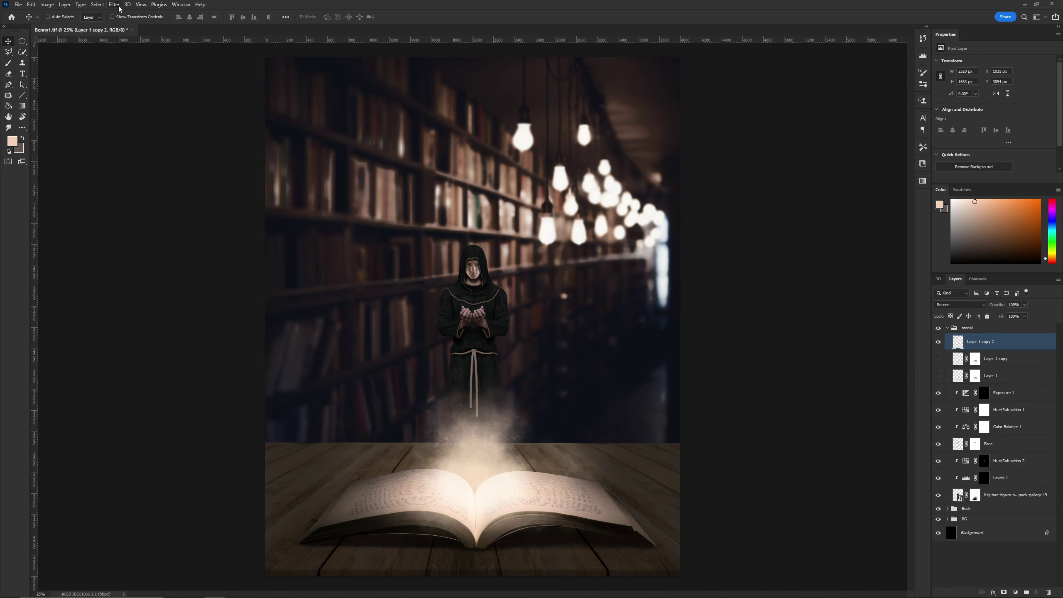
{"action": "left_click", "coordinate": [8, 128]}
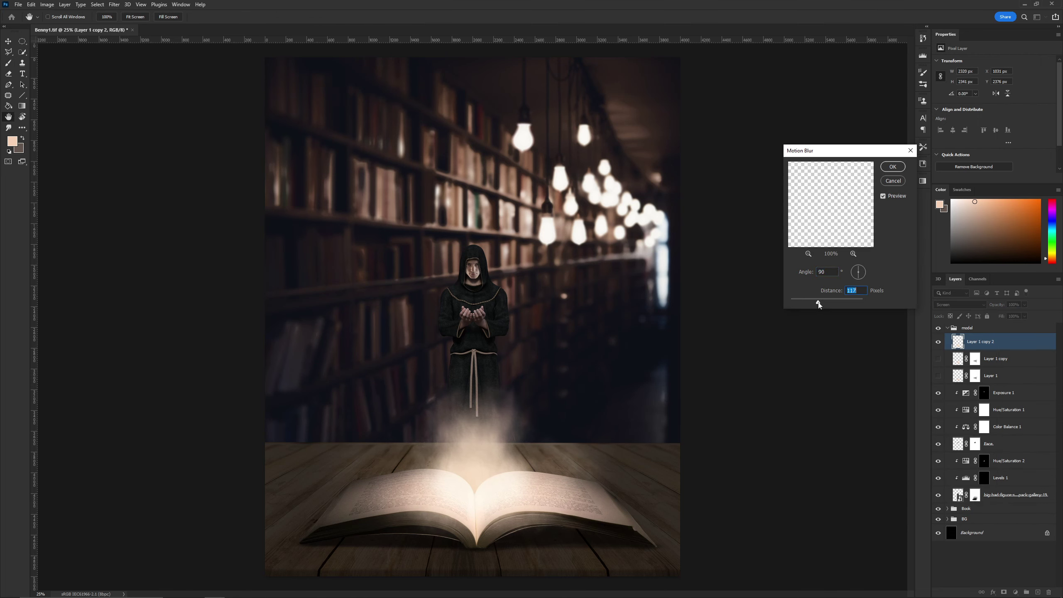
{"action": "key", "text": "Return"}
{"action": "left_click_drag", "start_coordinate": [980, 341], "coordinate": [979, 377]}
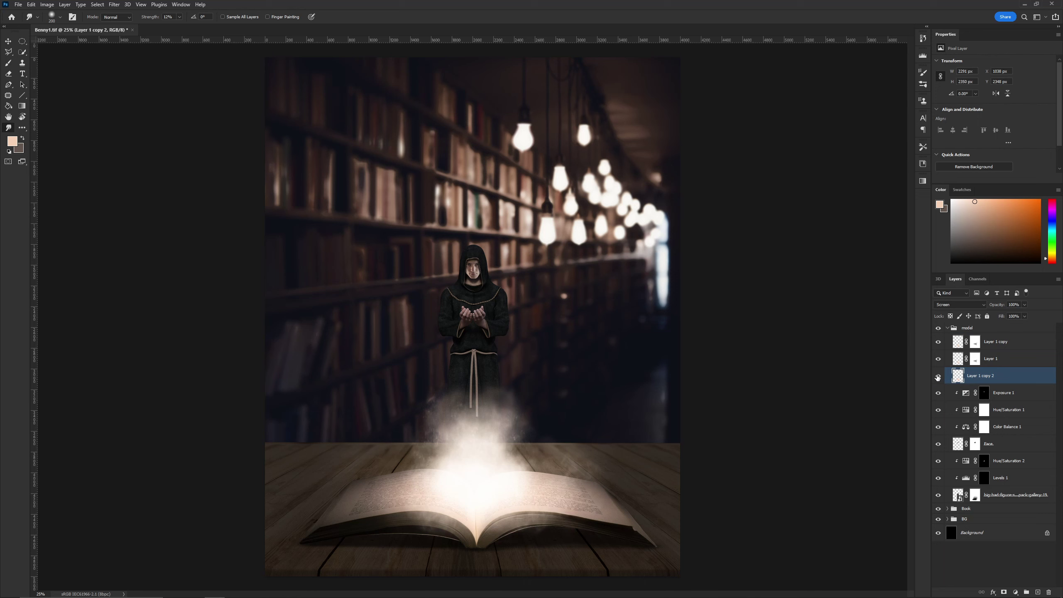
{"action": "left_click", "coordinate": [938, 380]}
{"action": "key", "text": "Delete"}
On Layer 1, revert to an earlier smudge state in the History panel.
{"action": "left_click", "coordinate": [959, 361]}
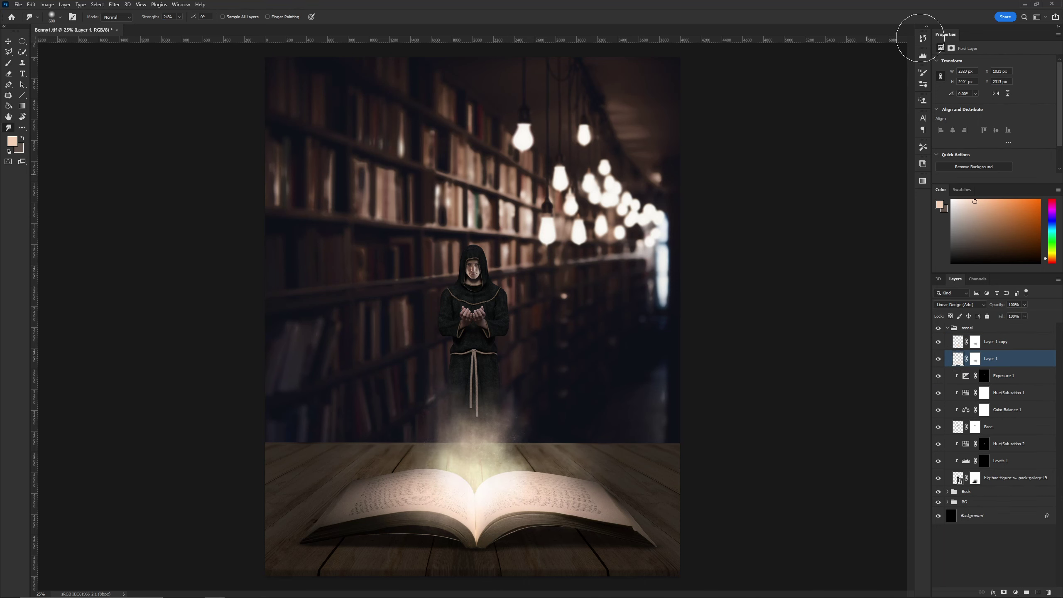
{"action": "left_click", "coordinate": [921, 40]}
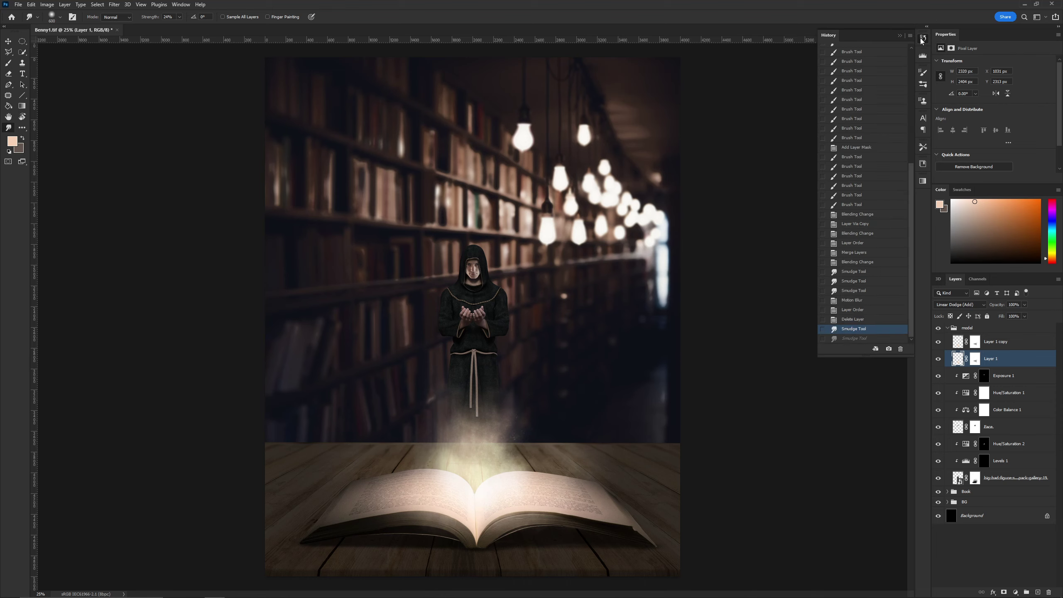
{"action": "left_click", "coordinate": [862, 335]}
{"action": "left_click", "coordinate": [957, 359]}
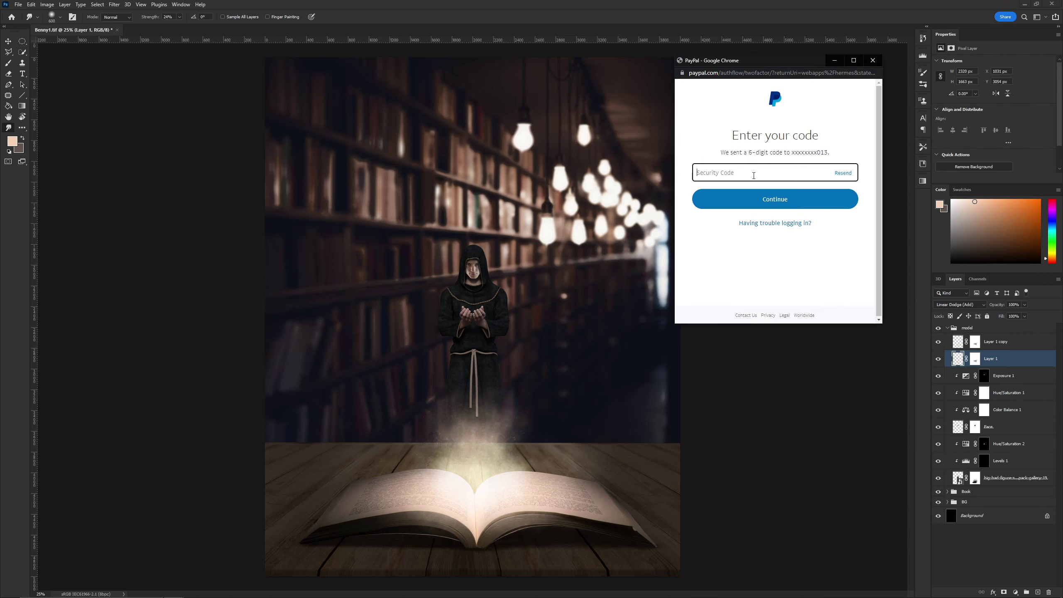
Complete the PayPal purchase of the Optics+ assets library.
{"action": "left_click", "coordinate": [806, 294]}
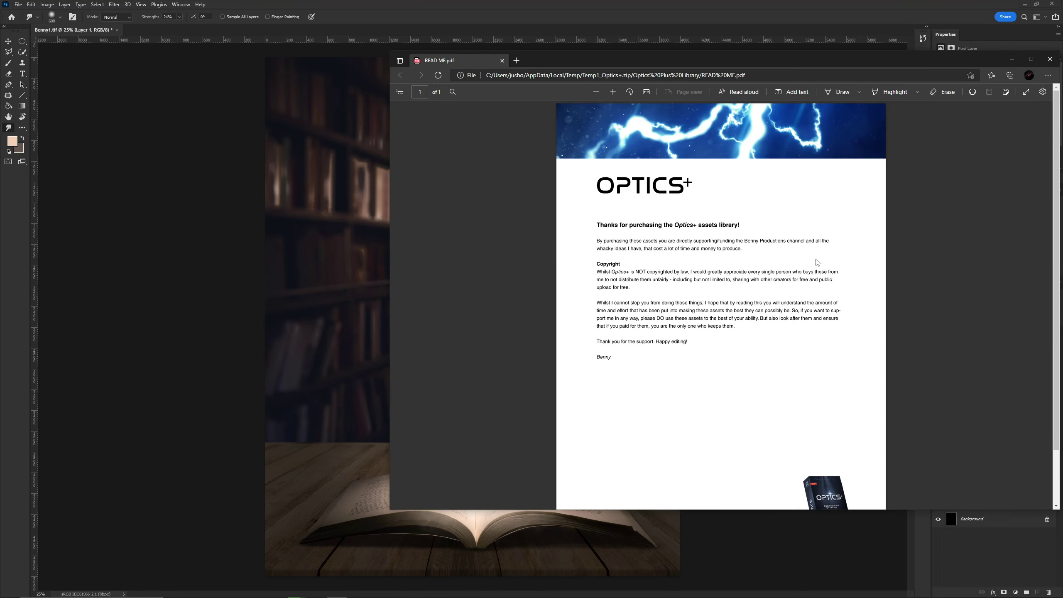
Close the Edge window showing READ ME.pdf.
{"action": "left_click", "coordinate": [1049, 59]}
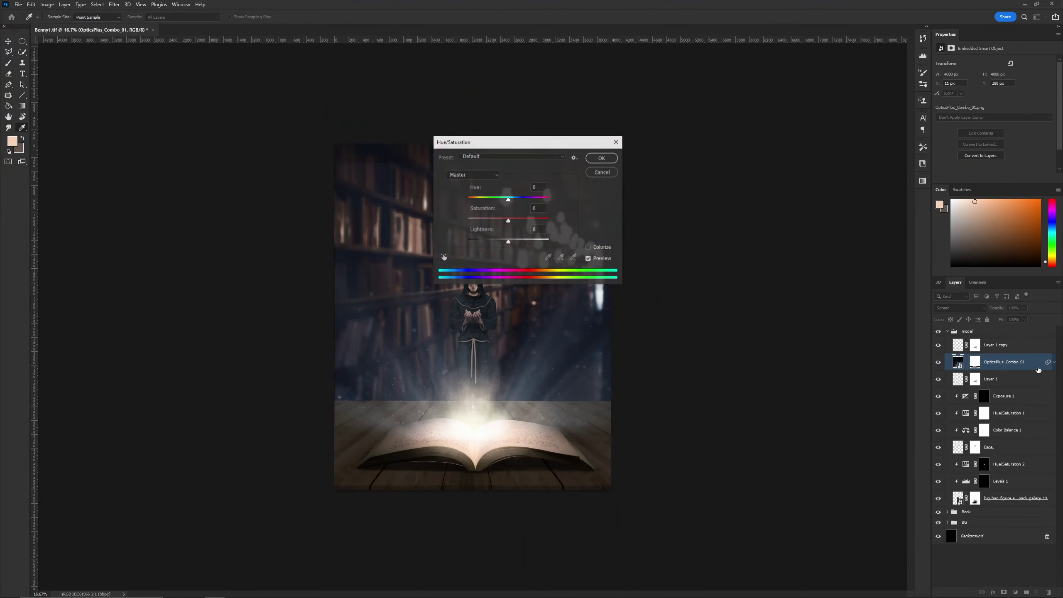
Colorize OpticsPlus_Combo_01 teal (Hue 167, Saturation 25) and group the glow layers as BookGlow.
{"action": "left_click_drag", "start_coordinate": [759, 179], "coordinate": [747, 181]}
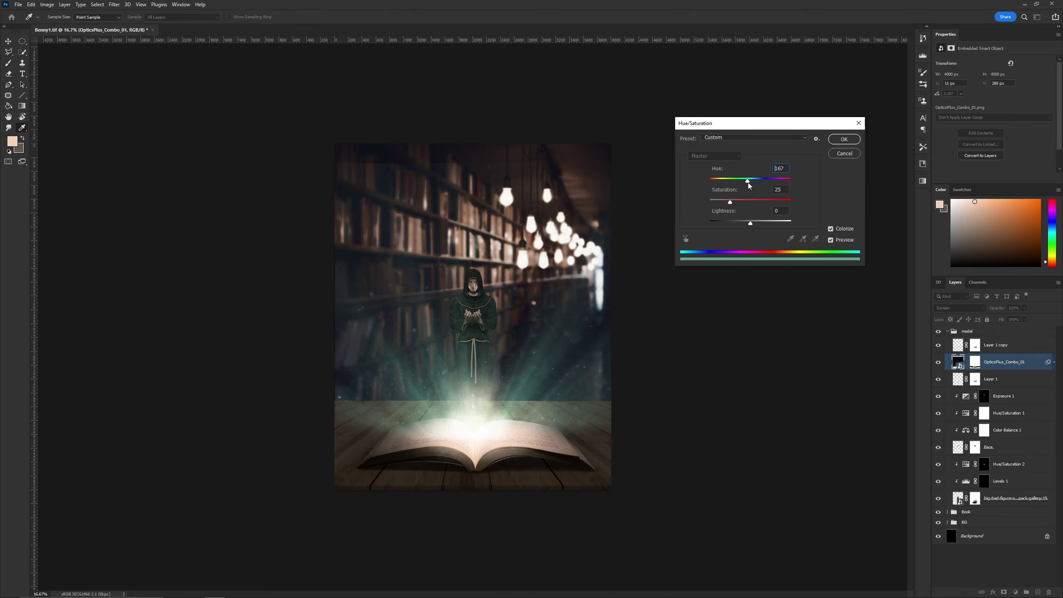
{"action": "left_click", "coordinate": [834, 145]}
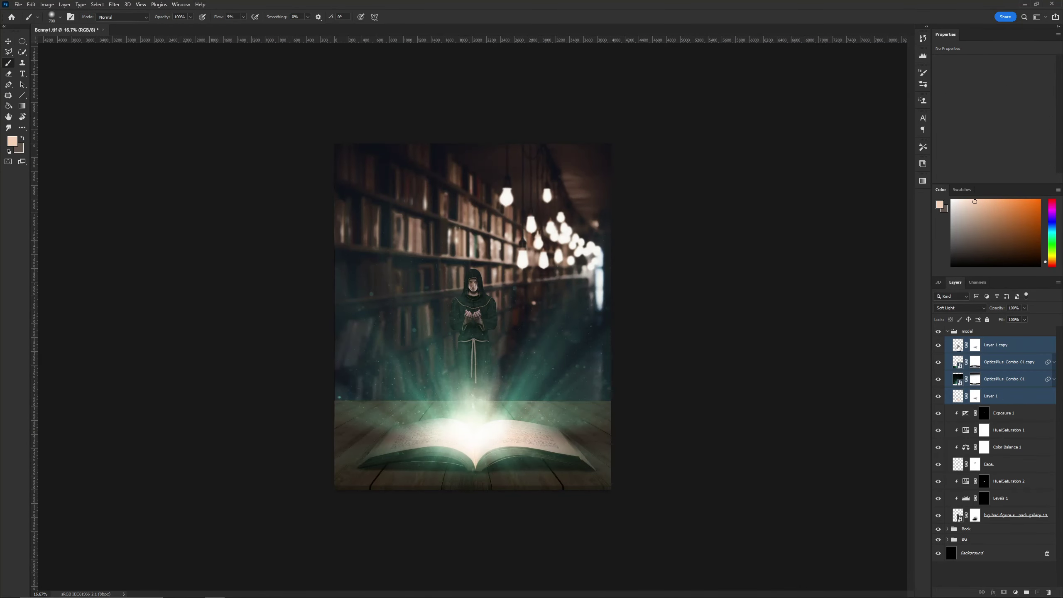
{"action": "key", "text": "ctrl+g"}
{"action": "double_click", "coordinate": [970, 331]}
{"action": "type", "text": "BookGlow"}
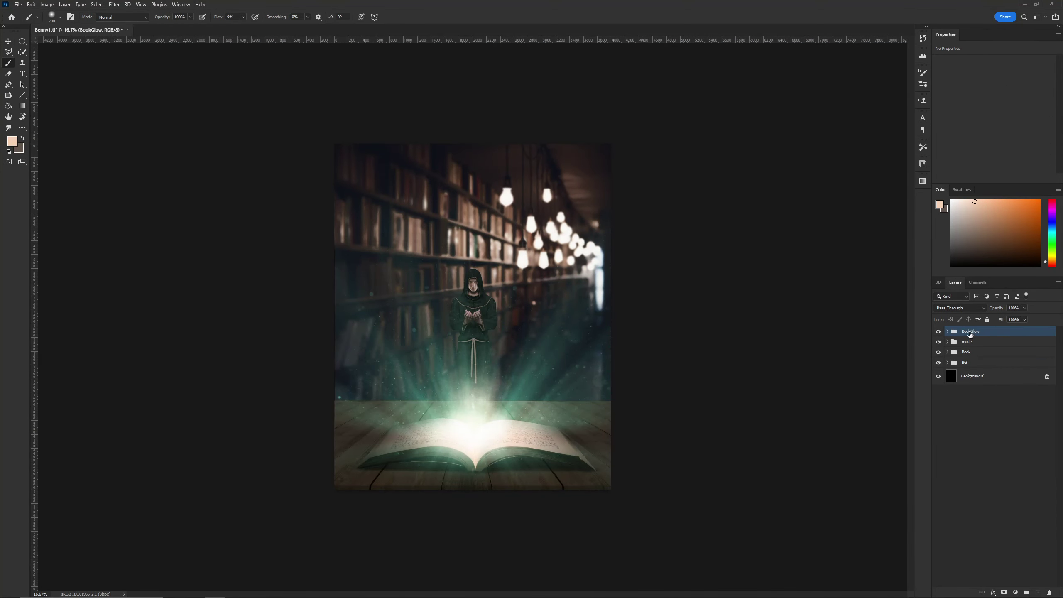
Add a Brightness/Contrast adjustment above BG and ready a white brush on the Exposure 2 mask.
{"action": "left_click", "coordinate": [971, 362]}
{"action": "left_click", "coordinate": [1015, 592]}
{"action": "left_click", "coordinate": [1013, 472]}
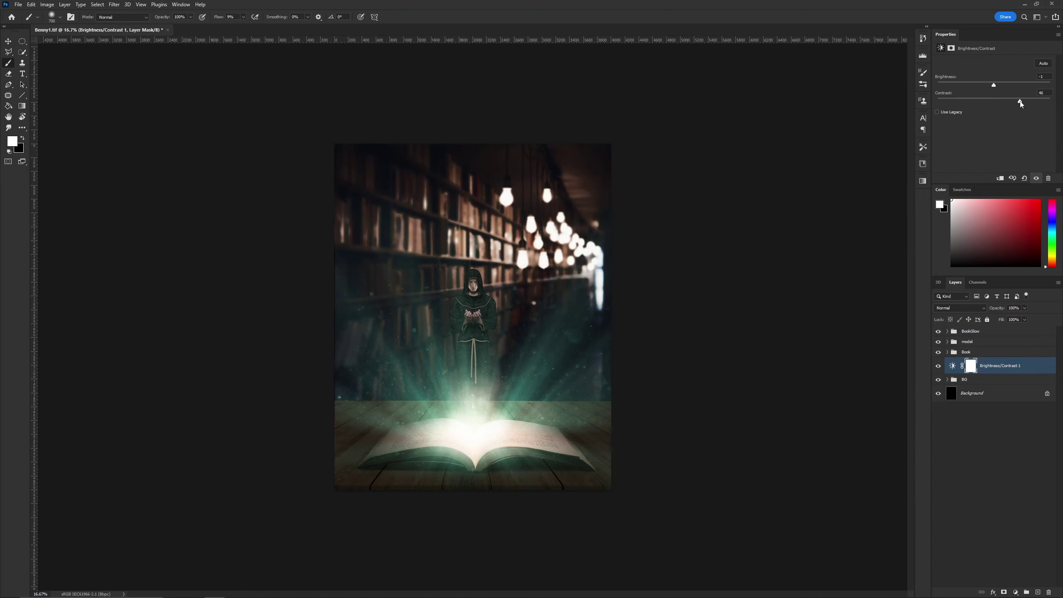
{"action": "left_click", "coordinate": [947, 379]}
{"action": "left_click", "coordinate": [1003, 393]}
{"action": "key", "text": "ctrl+plus"}
{"action": "key", "text": "ctrl+plus"}
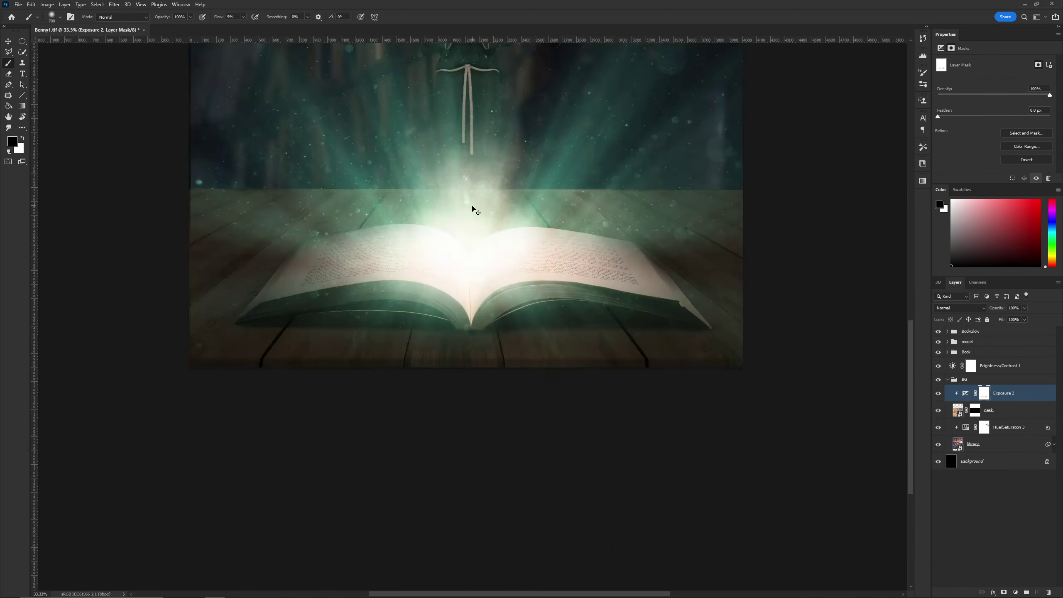
{"action": "key", "text": "bracketleft"}
{"action": "key", "text": "bracketleft"}
{"action": "key", "text": "bracketleft"}
{"action": "key", "text": "x"}
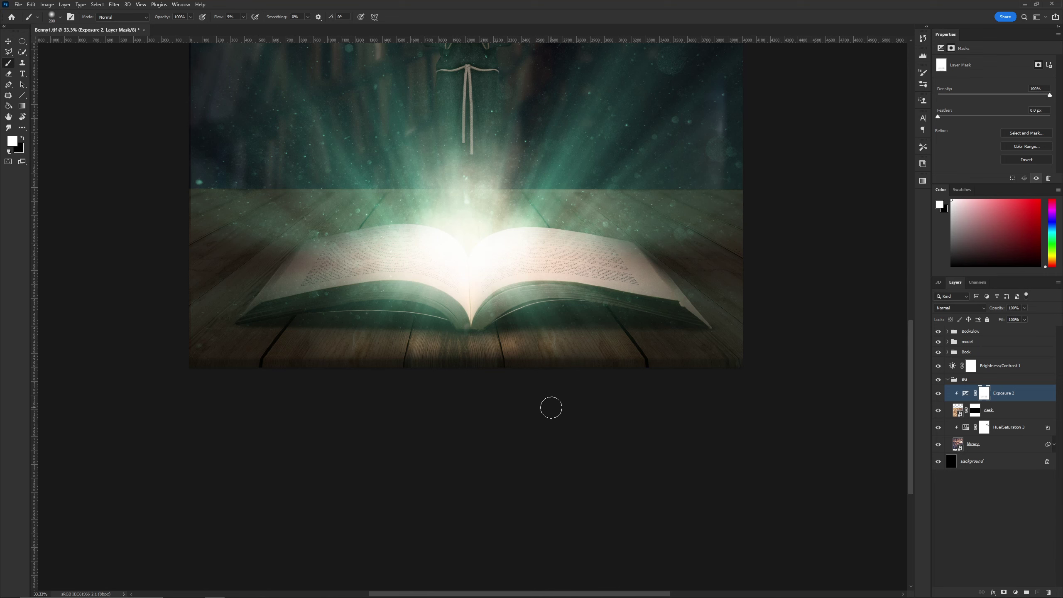
Try nudging the desk layer upward, undo it, and reset the brush and colours.
{"action": "key", "text": "alt+bracketright"}
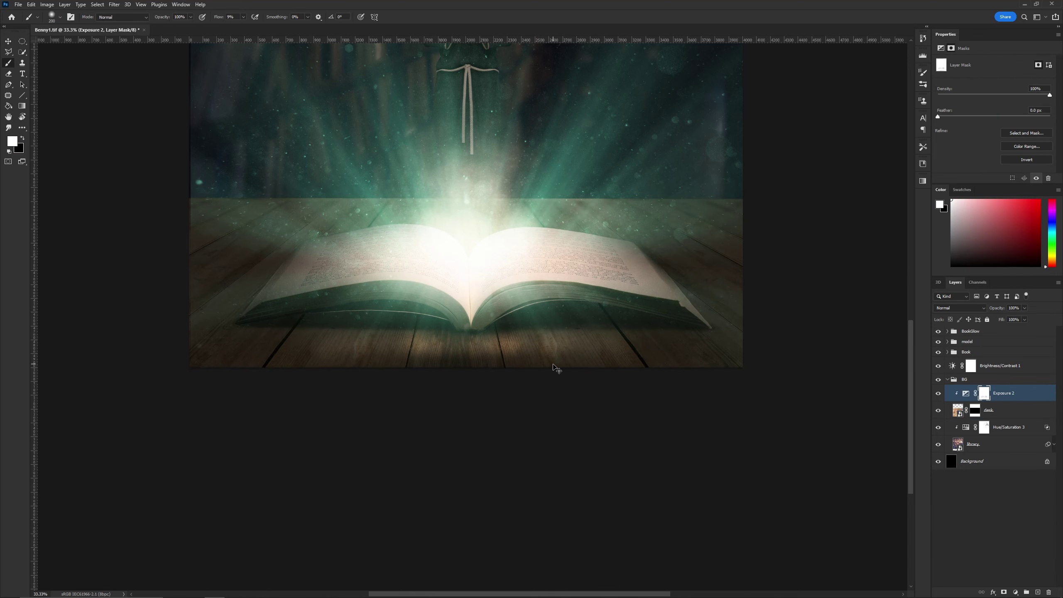
{"action": "key", "text": "shift+alt+bracketleft"}
{"action": "left_click_drag", "start_coordinate": [553, 368], "coordinate": [475, 342]}
{"action": "key", "text": "ctrl+z"}
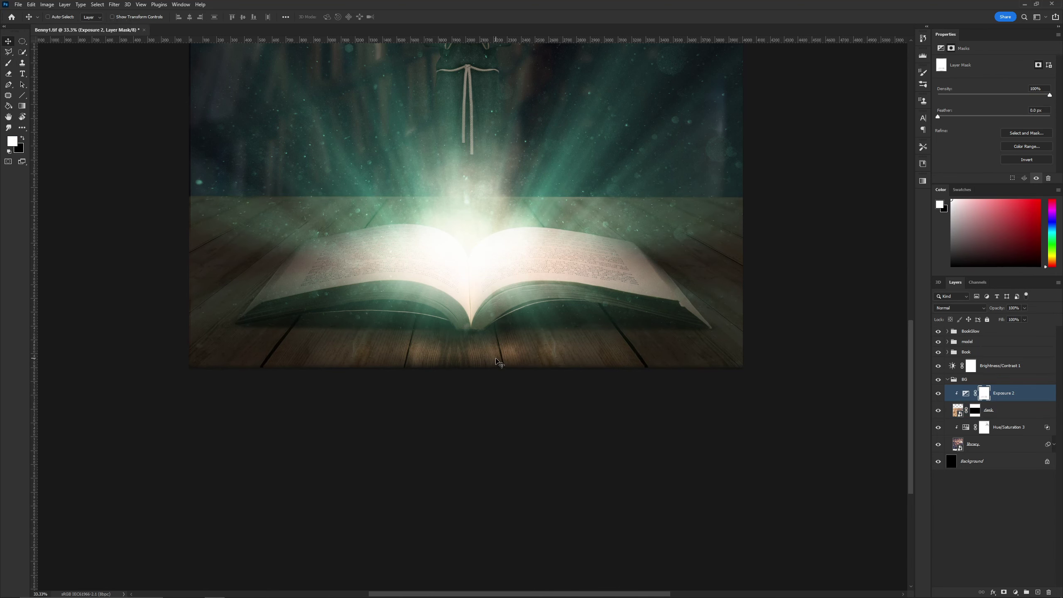
{"action": "key", "text": "b"}
{"action": "key", "text": "x"}
{"action": "key", "text": "bracketright"}
{"action": "key", "text": "bracketright"}
{"action": "key", "text": "bracketright"}
{"action": "key", "text": "ctrl+minus"}
{"action": "key", "text": "ctrl+minus"}
{"action": "key", "text": "x"}
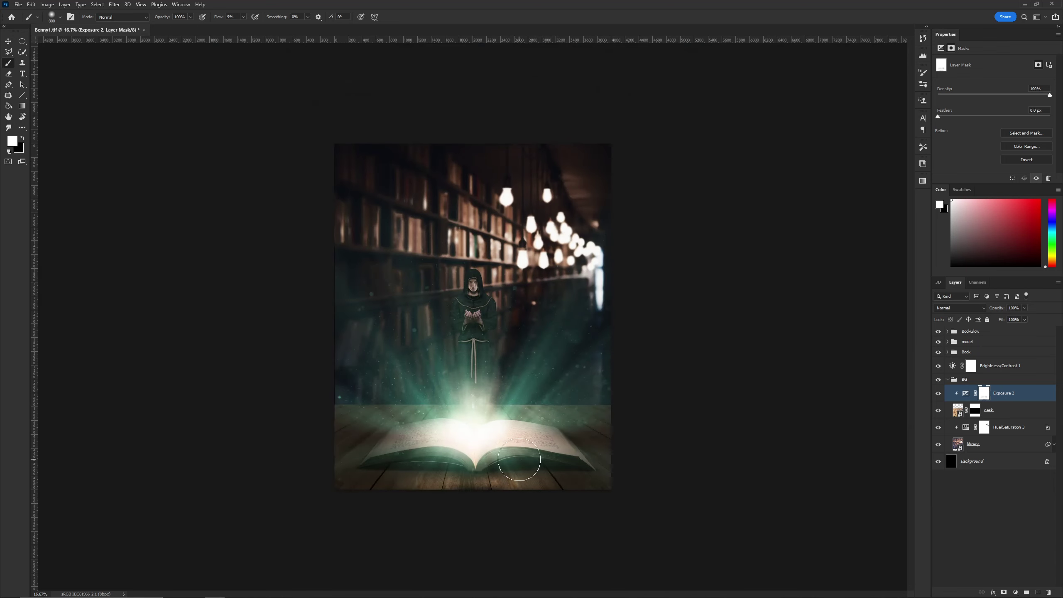
Tint the desk green with a colorized Hue/Saturation adjustment at Hue 142.
{"action": "left_click", "coordinate": [1015, 594]}
{"action": "left_click", "coordinate": [1033, 494]}
{"action": "type", "text": "142"}
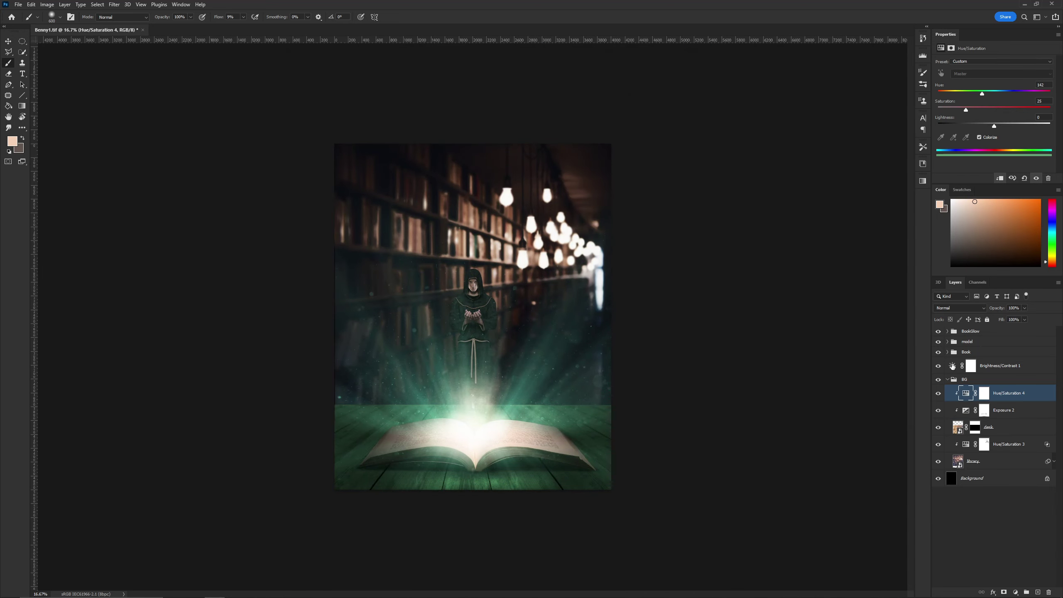
{"action": "left_click", "coordinate": [985, 396]}
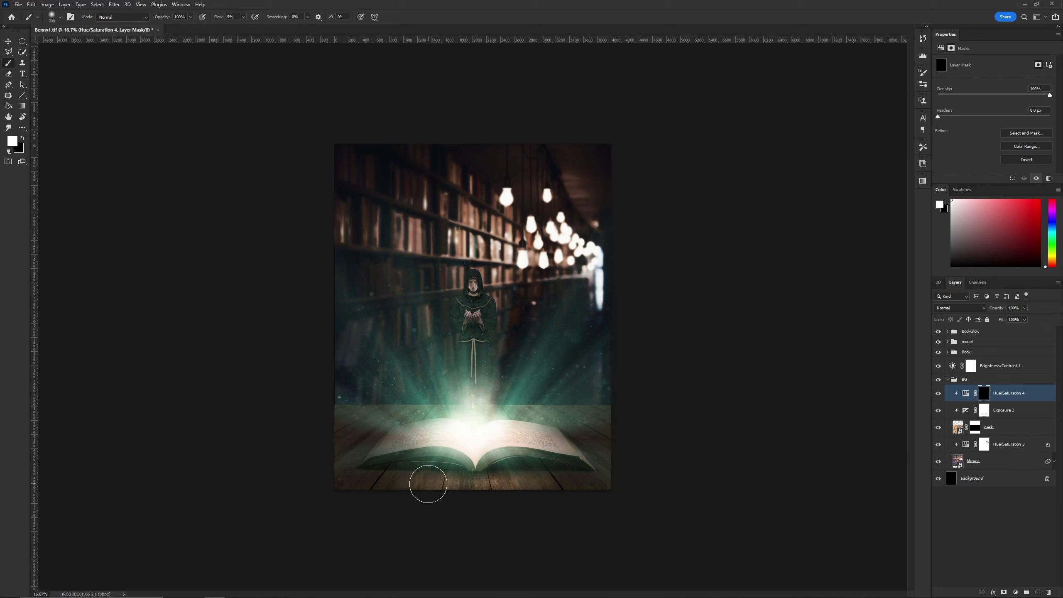
Hide the green desk tint and the BookGlow group, then select the BG group.
{"action": "left_click", "coordinate": [962, 379]}
{"action": "left_click", "coordinate": [938, 393]}
{"action": "left_click", "coordinate": [938, 331]}
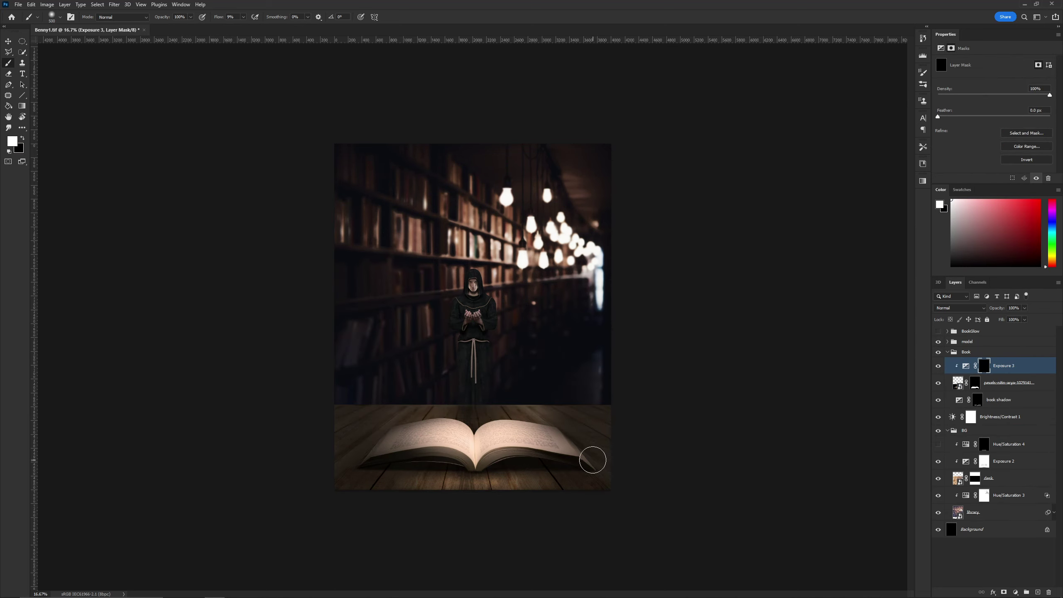
{"action": "scroll", "coordinate": [519, 456], "scroll_direction": "up", "scroll_amount": 2}
{"action": "key", "text": "bracketleft"}
{"action": "key", "text": "bracketleft"}
{"action": "key", "text": "bracketleft"}
{"action": "key", "text": "x"}
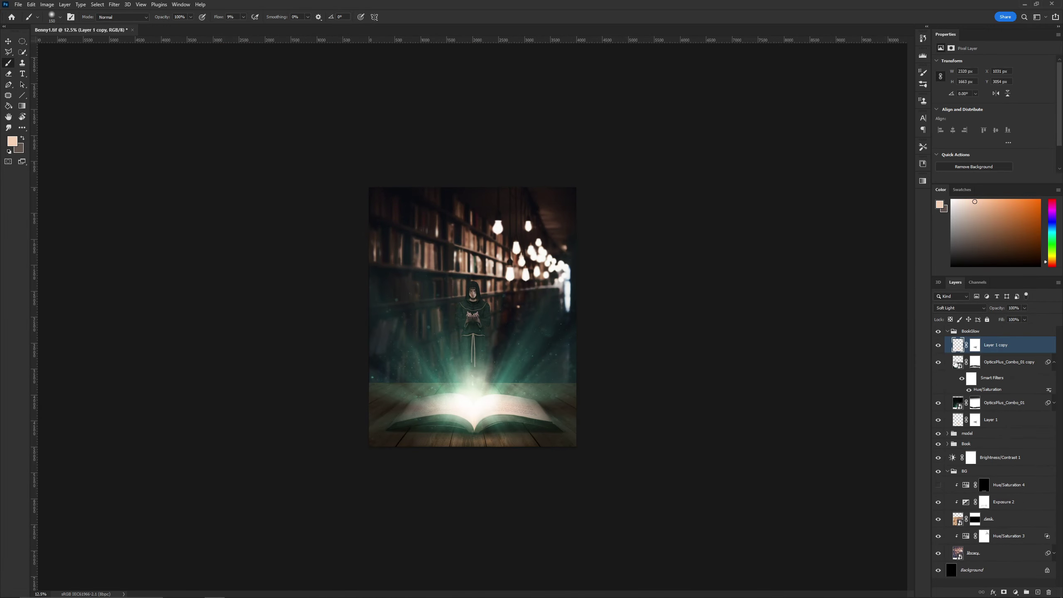
Dim the OpticsPlus copy's opacity and duplicate the soft glow layer above the light rays.
{"action": "left_click", "coordinate": [957, 380]}
{"action": "left_click_drag", "start_coordinate": [1024, 308], "coordinate": [1008, 319]}
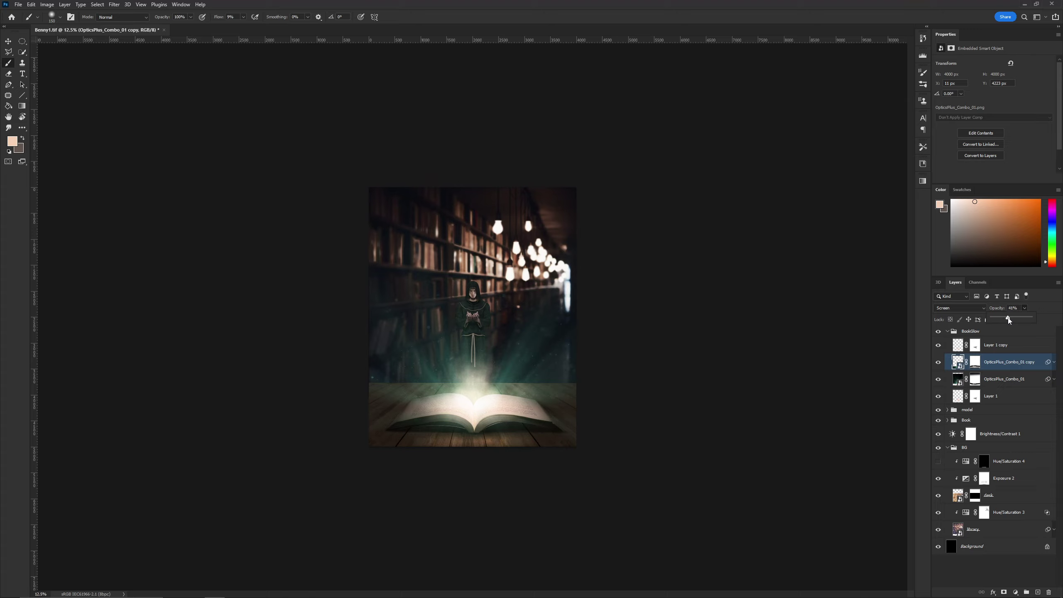
{"action": "left_click", "coordinate": [941, 397]}
{"action": "key", "text": "v"}
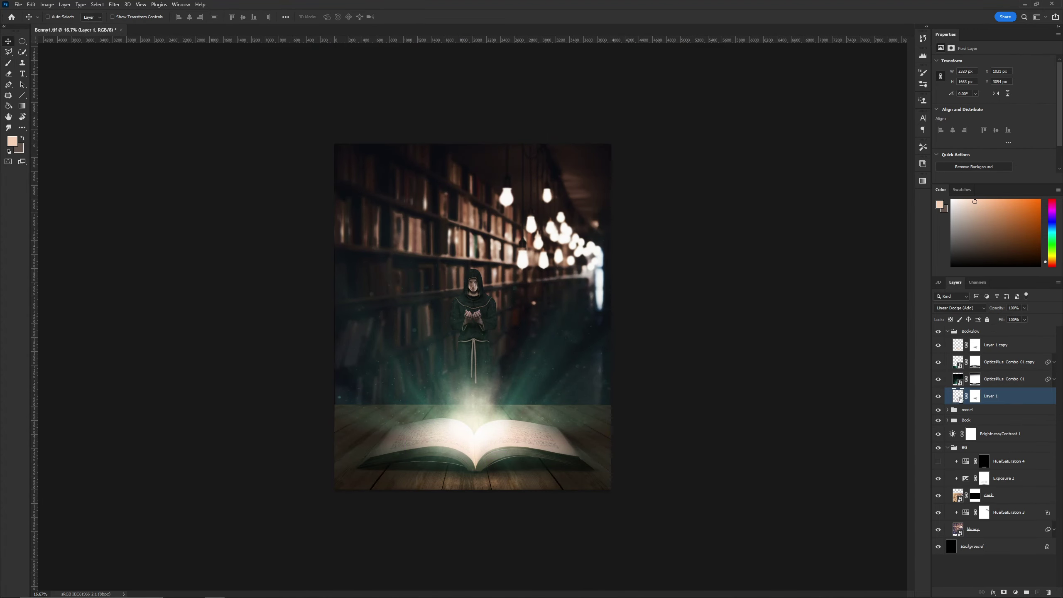
{"action": "left_click_drag", "start_coordinate": [958, 397], "coordinate": [963, 356]}
{"action": "key", "text": "ctrl+j"}
Stretch the glow copy upward over the robe and mask out its base around the book.
{"action": "left_click", "coordinate": [114, 4]}
{"action": "key", "text": "Escape"}
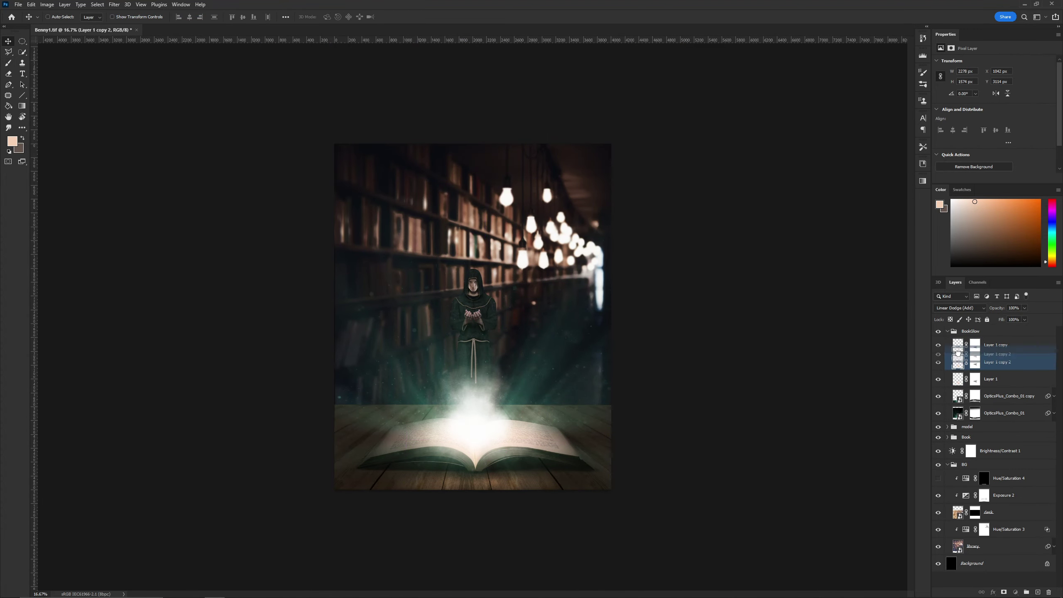
{"action": "key", "text": "ctrl+bracketright"}
{"action": "key", "text": "ctrl+t"}
{"action": "left_click_drag", "start_coordinate": [483, 363], "coordinate": [483, 308]}
{"action": "key", "text": "Return"}
{"action": "key", "text": "b"}
{"action": "left_click_drag", "start_coordinate": [471, 439], "coordinate": [473, 472]}
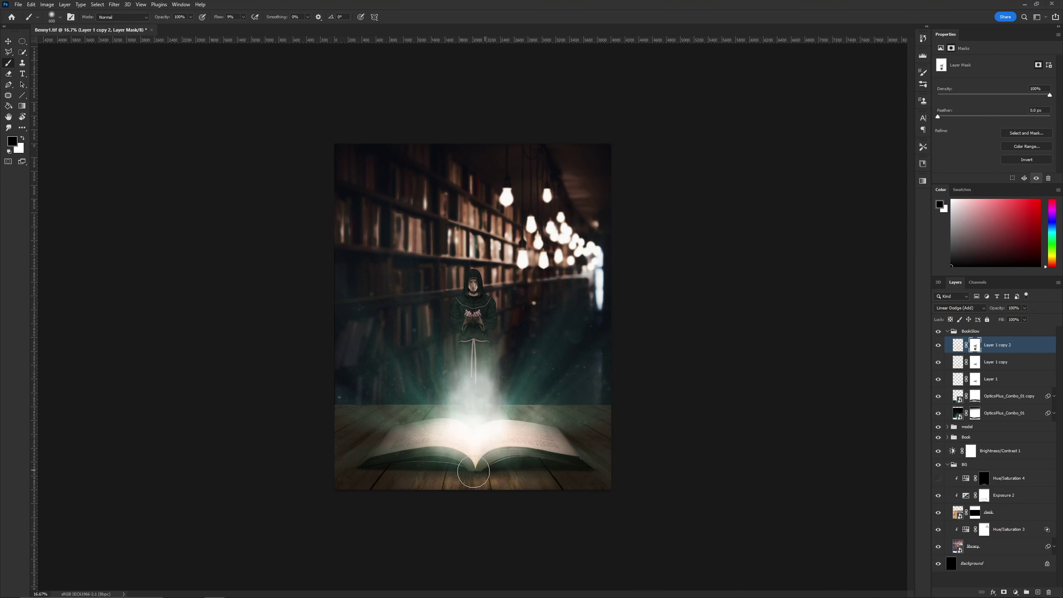
{"action": "key", "text": "v"}
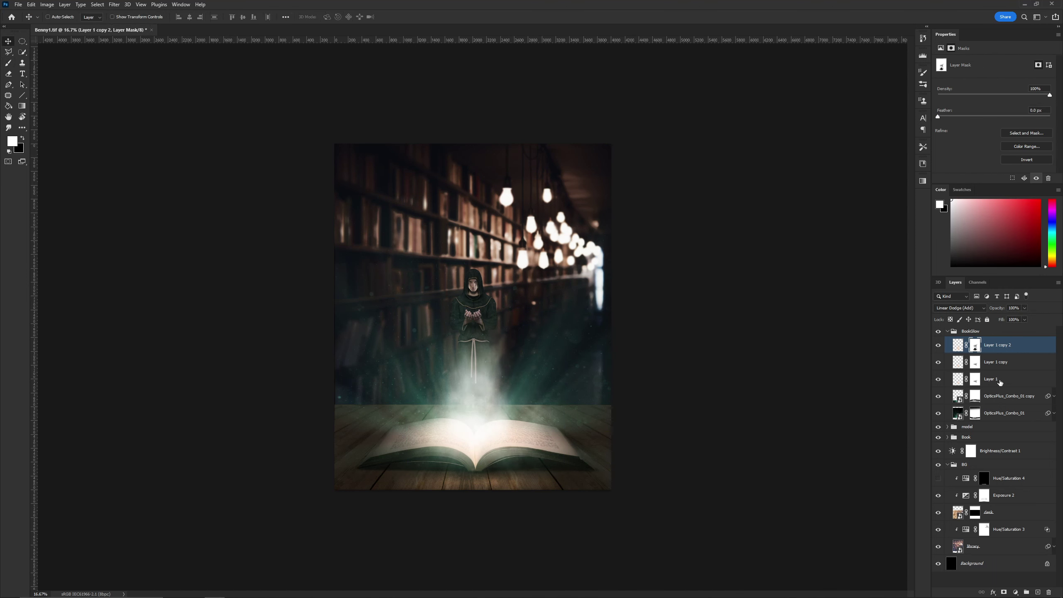
Collapse BookGlow and select the model group's Exposure 1 adjustment.
{"action": "left_click", "coordinate": [948, 332]}
{"action": "left_click", "coordinate": [948, 342]}
{"action": "left_click", "coordinate": [1004, 355]}
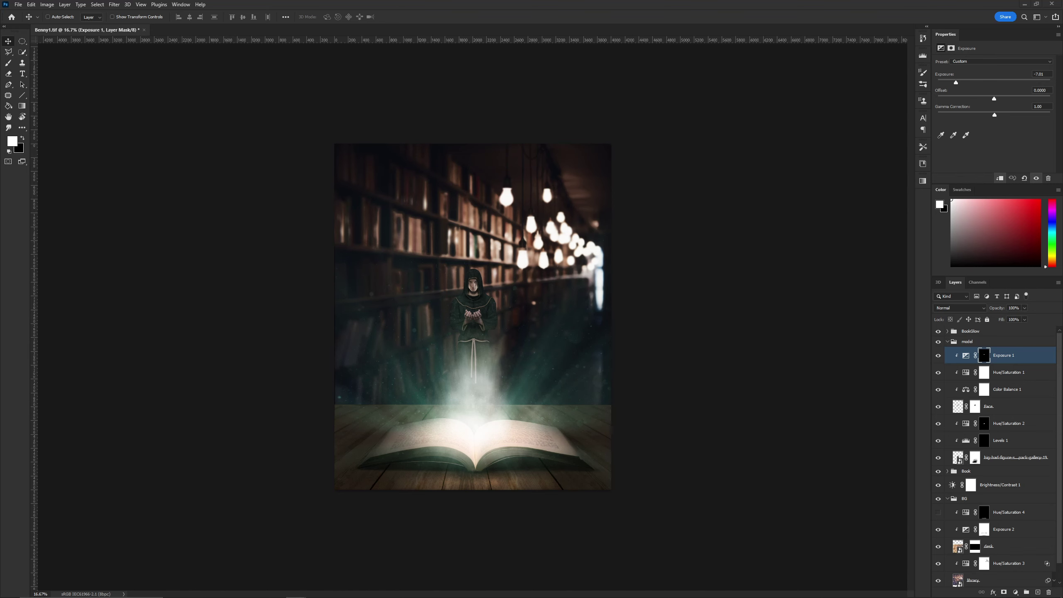
On a new Layer 2, paint a soft teal glow between the monk's hands.
{"action": "key", "text": "ctrl+shift+alt+n"}
{"action": "key", "text": "b"}
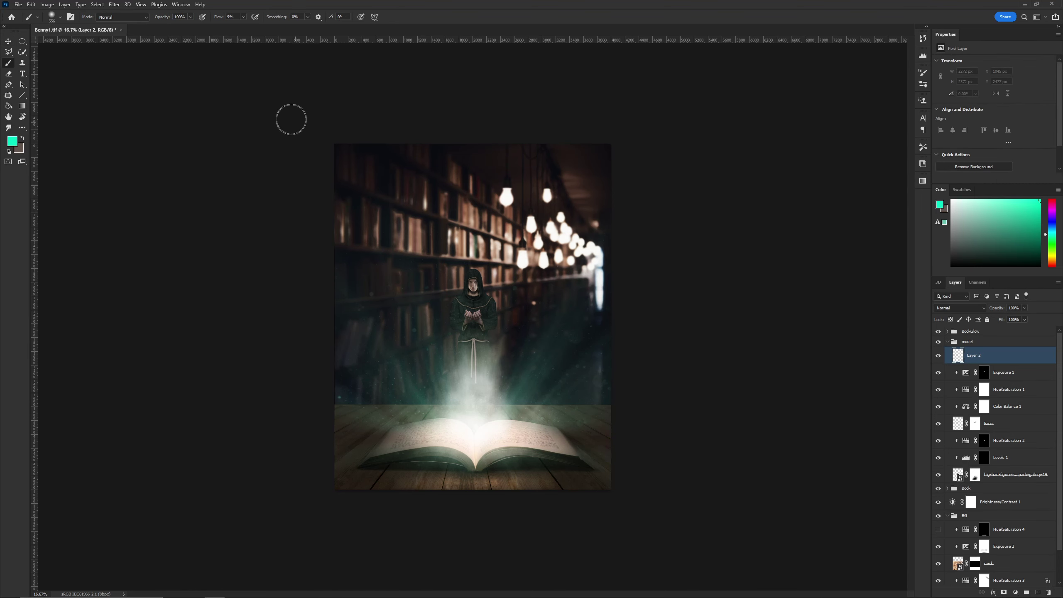
{"action": "key", "text": "ctrl+plus"}
{"action": "left_click", "coordinate": [473, 304]}
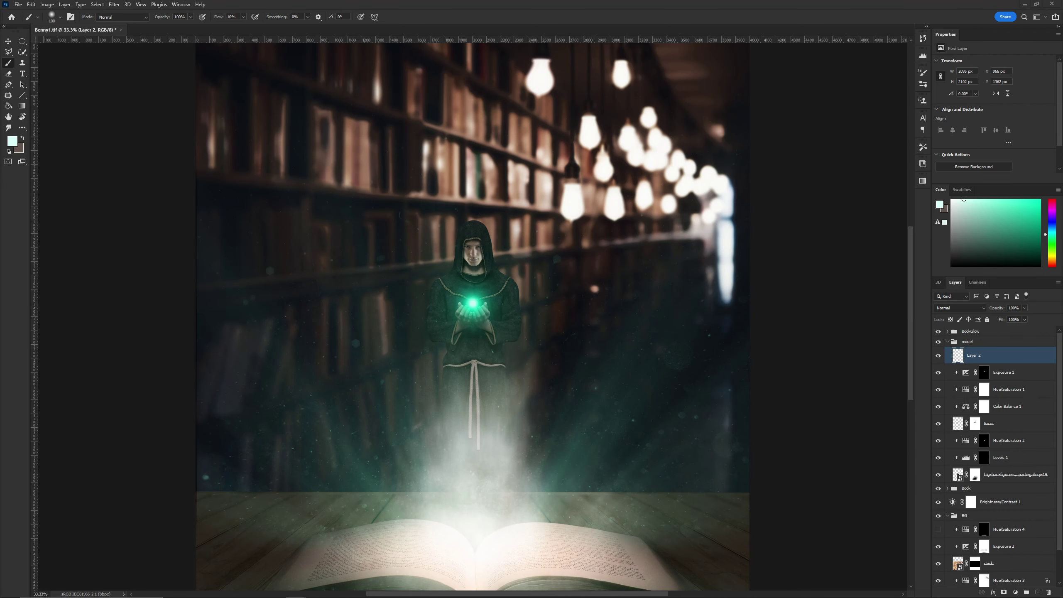
Place a nebula texture over the hands in Screen mode and tint it cyan via Hue/Saturation.
{"action": "left_click_drag", "start_coordinate": [749, 494], "coordinate": [640, 391]}
{"action": "key", "text": "Return"}
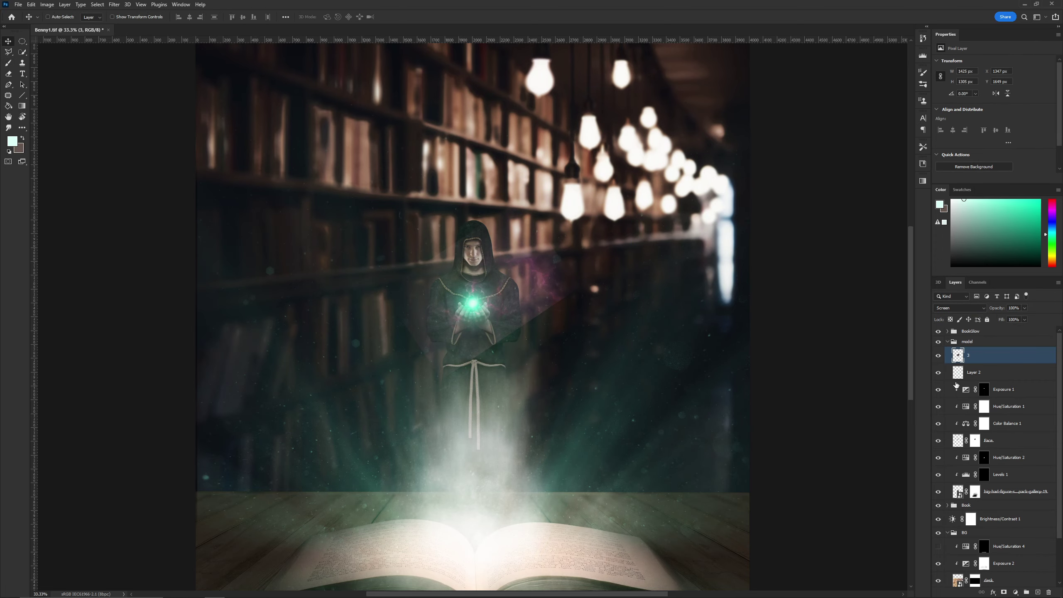
{"action": "key", "text": "ctrl+plus"}
{"action": "key", "text": "ctrl+u"}
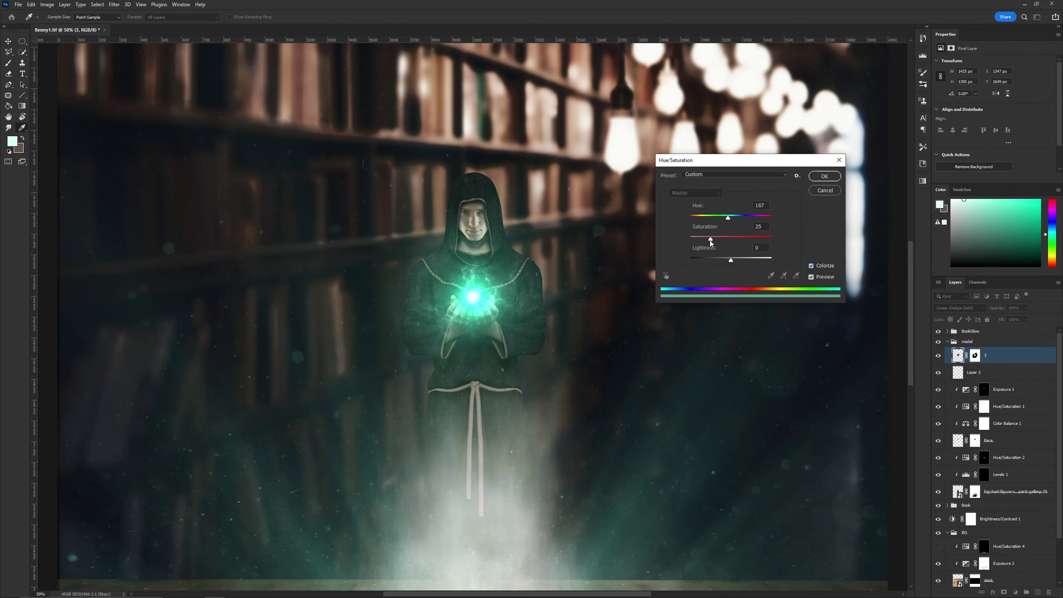
{"action": "key", "text": "ctrl+minus"}
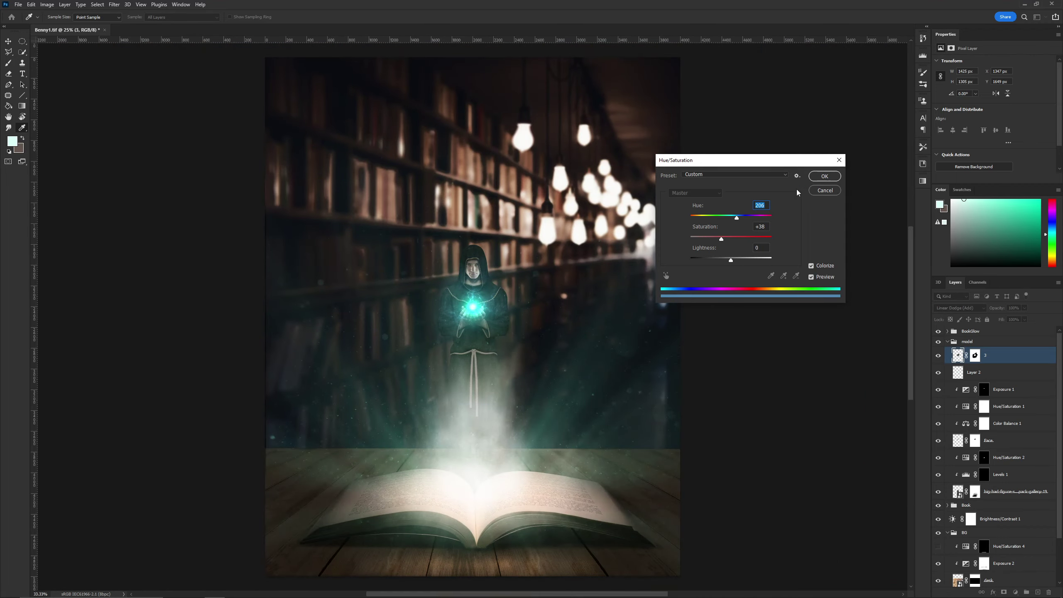
{"action": "key", "text": "Return"}
Mask the nebula layer with a small white brush around the hands.
{"action": "key", "text": "b"}
{"action": "key", "text": "ctrl+backslash"}
{"action": "key", "text": "ctrl+plus"}
{"action": "key", "text": "x"}
{"action": "key", "text": "bracketleft"}
{"action": "key", "text": "bracketleft"}
{"action": "key", "text": "bracketleft"}
Try Overlay blending on the nebula, then set it back to Screen.
{"action": "left_click", "coordinate": [958, 355]}
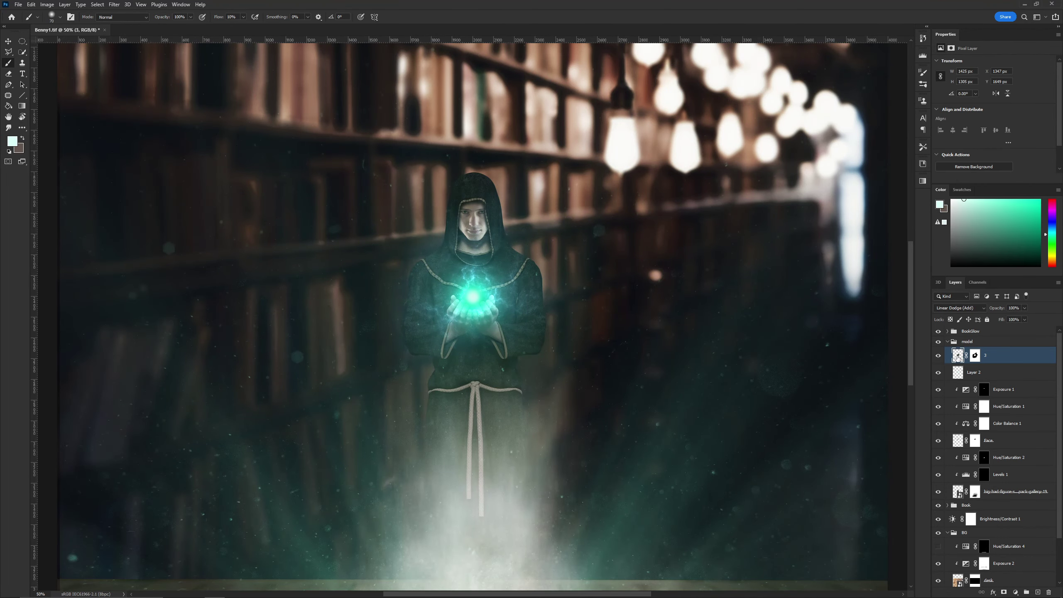
{"action": "left_click", "coordinate": [959, 308]}
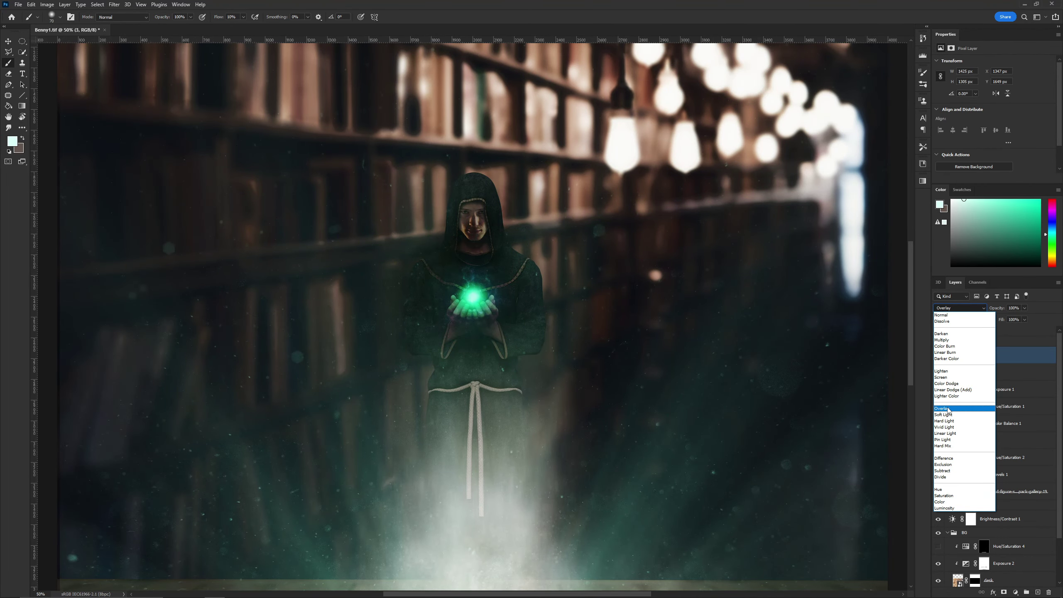
{"action": "left_click", "coordinate": [941, 408]}
{"action": "key", "text": "ctrl+backslash"}
{"action": "key", "text": "d"}
{"action": "key", "text": "bracketright"}
{"action": "key", "text": "bracketright"}
{"action": "key", "text": "bracketright"}
{"action": "left_click", "coordinate": [473, 302], "text": "alt"}
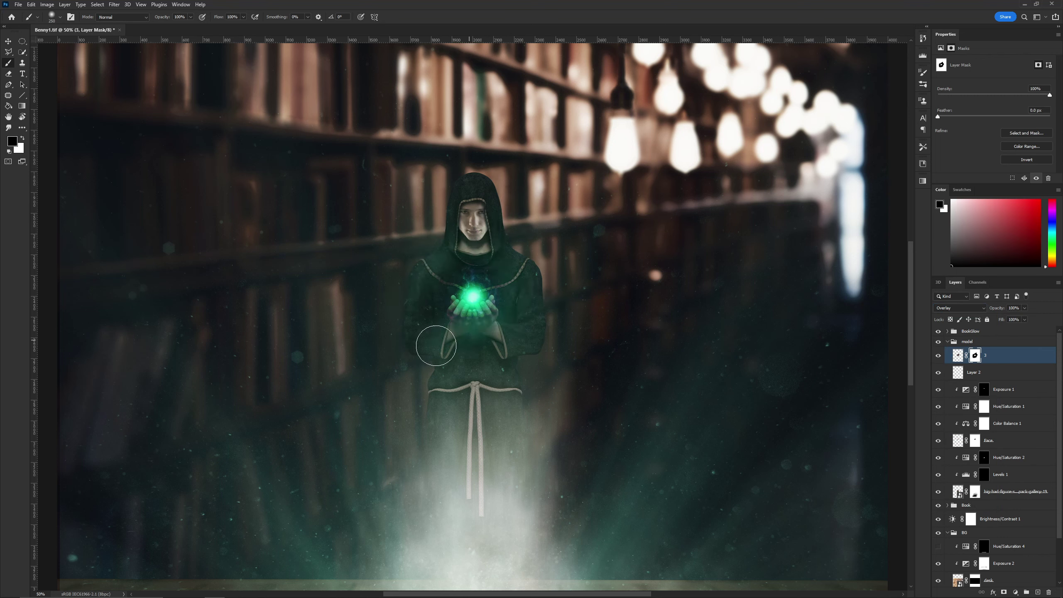
{"action": "left_click", "coordinate": [960, 308]}
{"action": "left_click", "coordinate": [946, 374]}
{"action": "left_click", "coordinate": [958, 355]}
Duplicate the nebula layer and rotate the copy around the orb.
{"action": "key", "text": "j"}
{"action": "key", "text": "ctrl+j"}
{"action": "key", "text": "ctrl+t"}
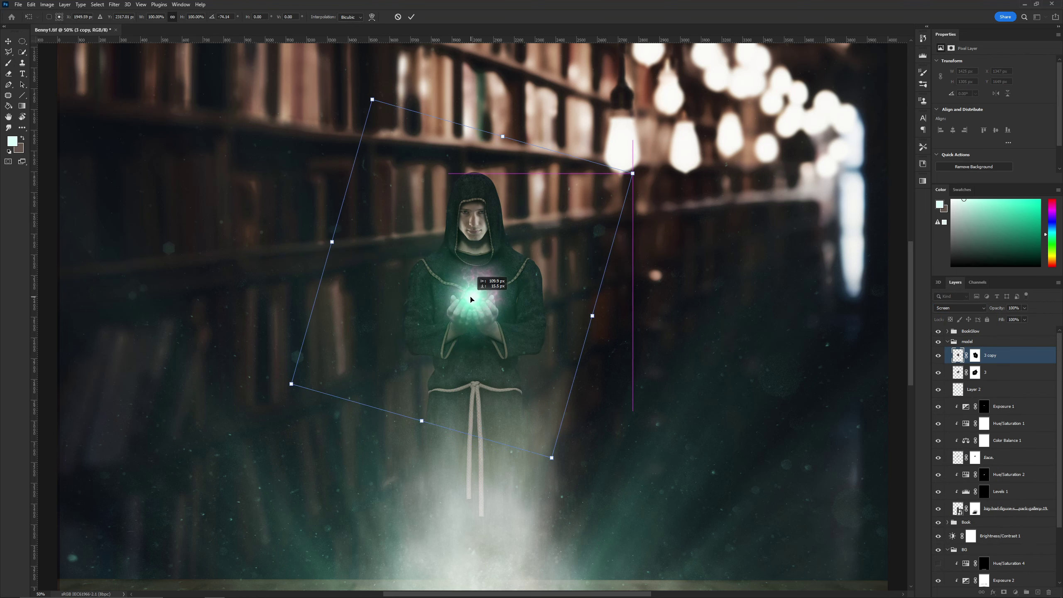
{"action": "left_click_drag", "start_coordinate": [653, 176], "coordinate": [627, 332]}
{"action": "key", "text": "Return"}
Lower the eraser flow to 10% and hide the rotated nebula copy.
{"action": "key", "text": "ctrl+e"}
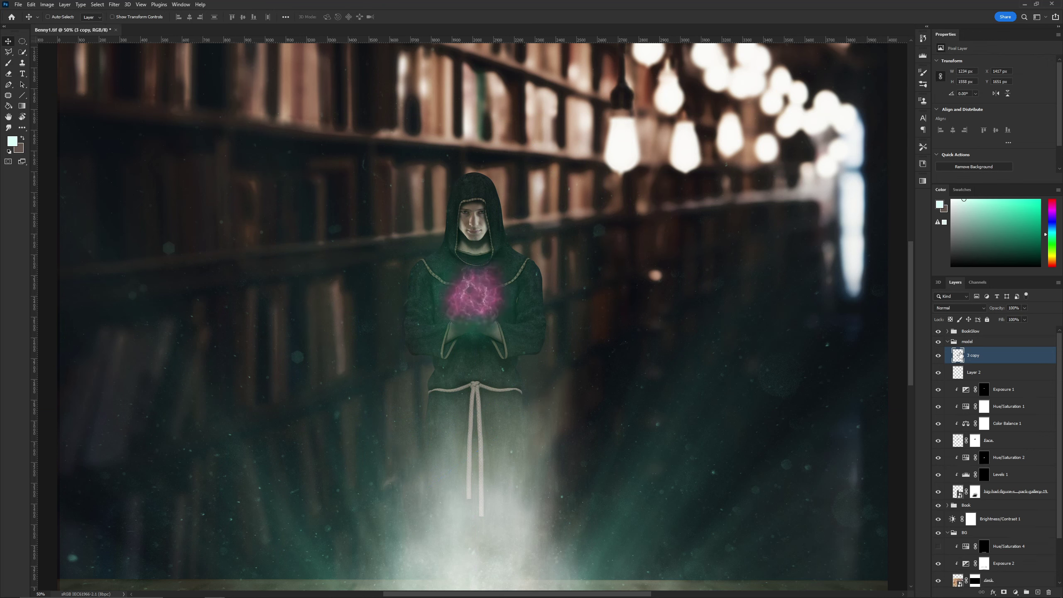
{"action": "key", "text": "e"}
{"action": "left_click_drag", "start_coordinate": [209, 16], "coordinate": [215, 28]}
{"action": "left_click", "coordinate": [1003, 591]}
{"action": "key", "text": "b"}
Check the painted teal glow layer's blend modes and duplicate the glow layer.
{"action": "left_click", "coordinate": [974, 372]}
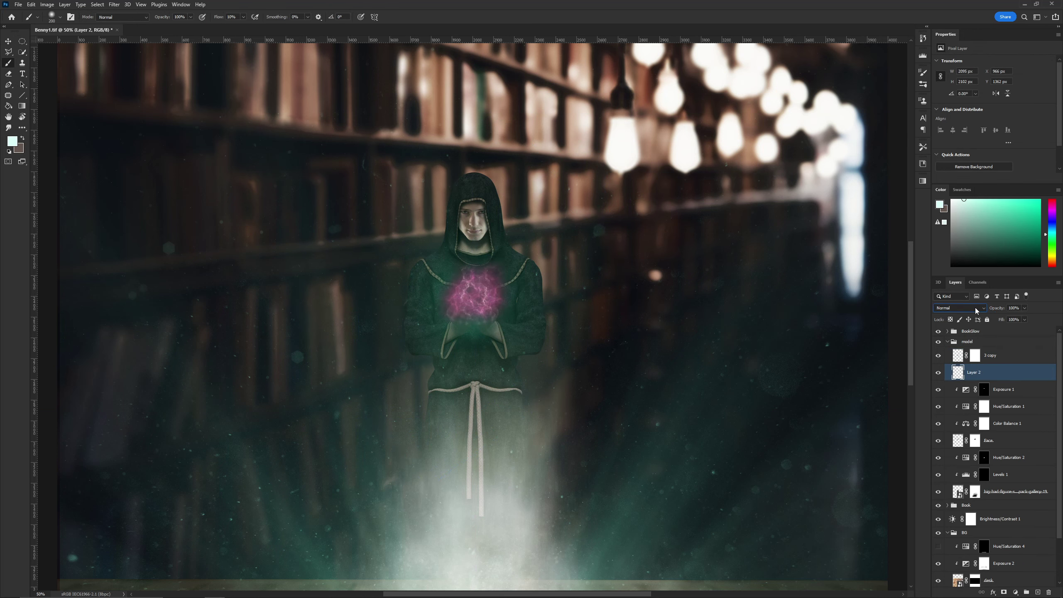
{"action": "left_click", "coordinate": [938, 355]}
{"action": "left_click", "coordinate": [967, 309]}
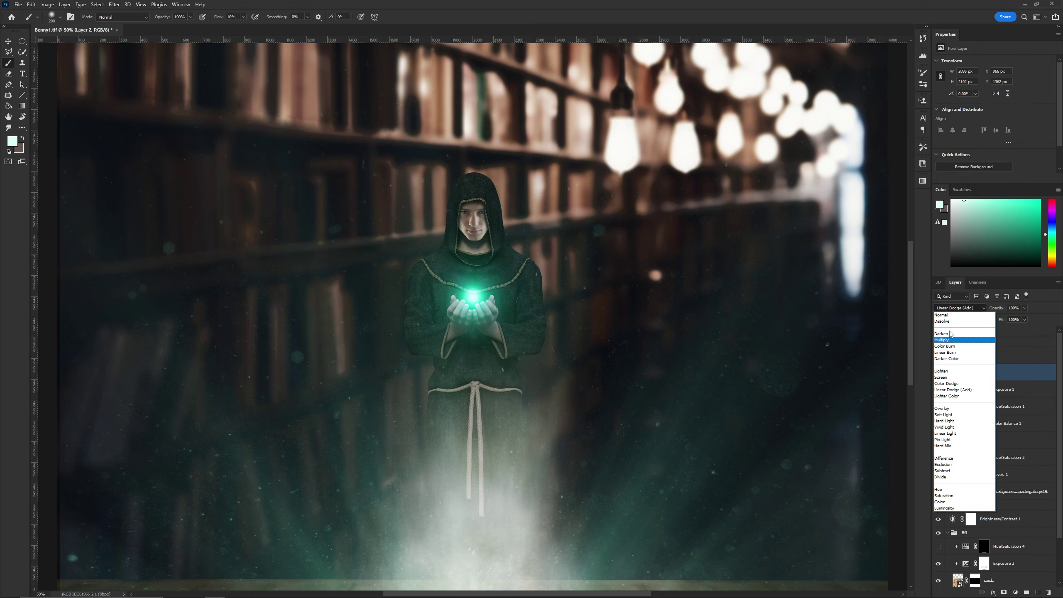
{"action": "key", "text": "Escape"}
{"action": "key", "text": "ctrl+j"}
Show the nebula copy again, tint it with a clipped Hue/Saturation, and duplicate it.
{"action": "left_click", "coordinate": [938, 355]}
{"action": "left_click", "coordinate": [1006, 358]}
{"action": "left_click", "coordinate": [979, 138]}
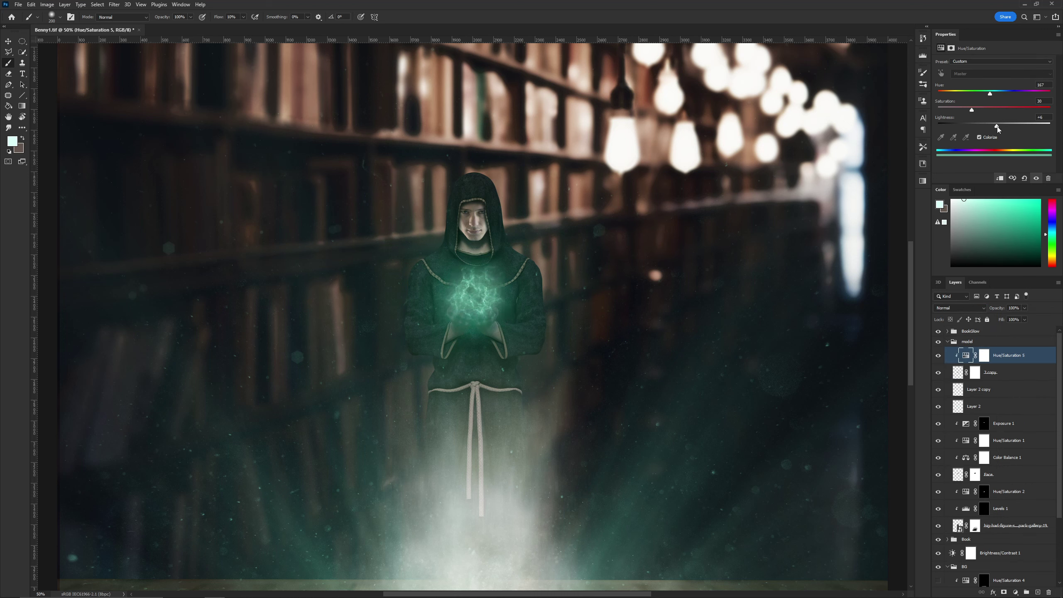
{"action": "left_click", "coordinate": [957, 371]}
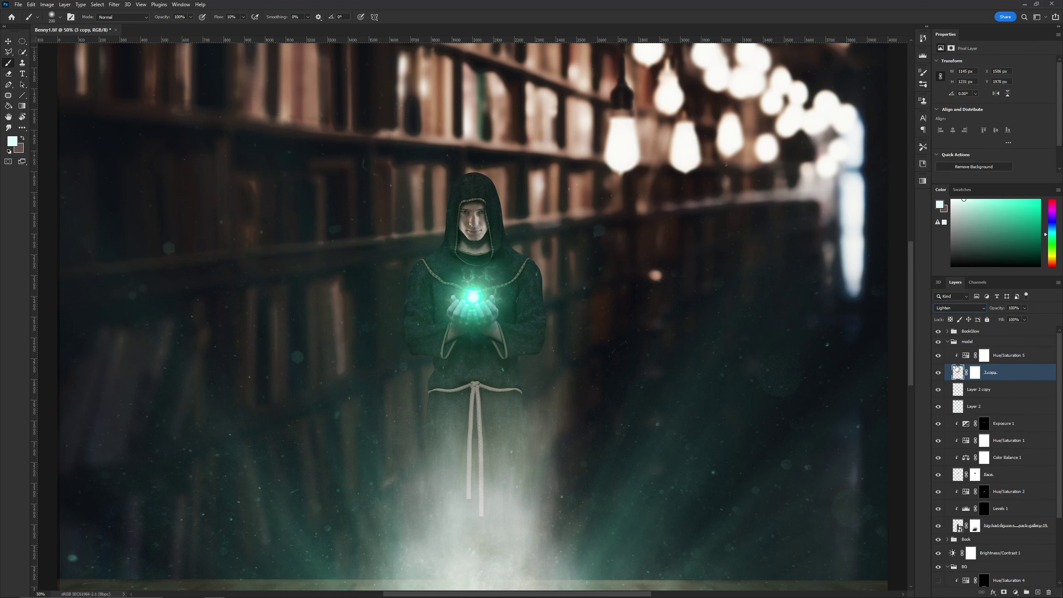
{"action": "key", "text": "ctrl+j"}
Preview Overlay and other blend modes on the nebula duplicate, then undo it.
{"action": "left_click", "coordinate": [959, 307]}
{"action": "left_click", "coordinate": [962, 408]}
{"action": "left_click", "coordinate": [959, 308]}
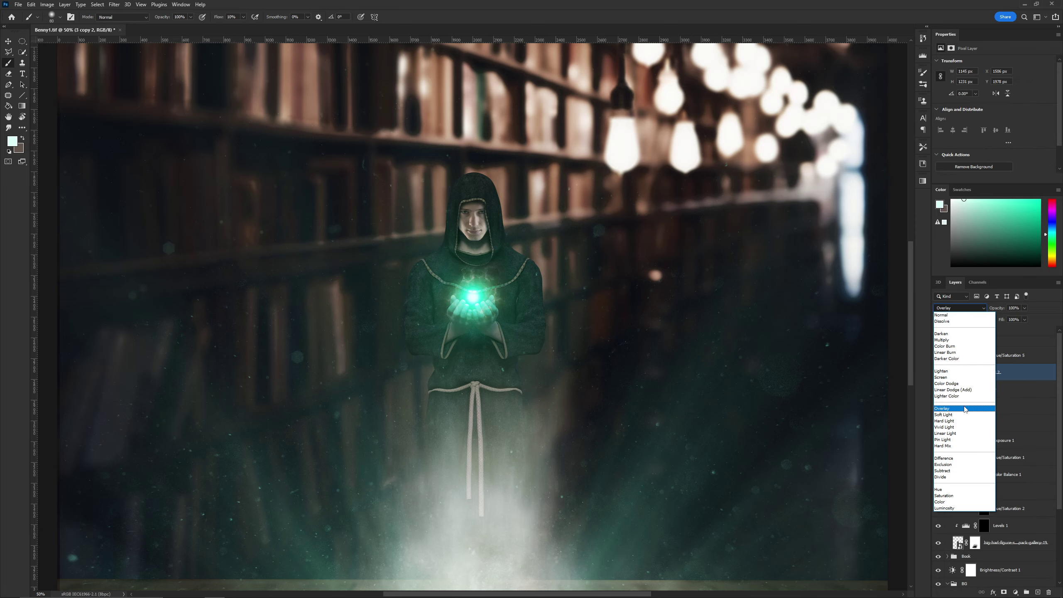
{"action": "key", "text": "Escape"}
{"action": "key", "text": "ctrl+alt+z"}
{"action": "key", "text": "ctrl+alt+z"}
{"action": "key", "text": "ctrl+alt+z"}
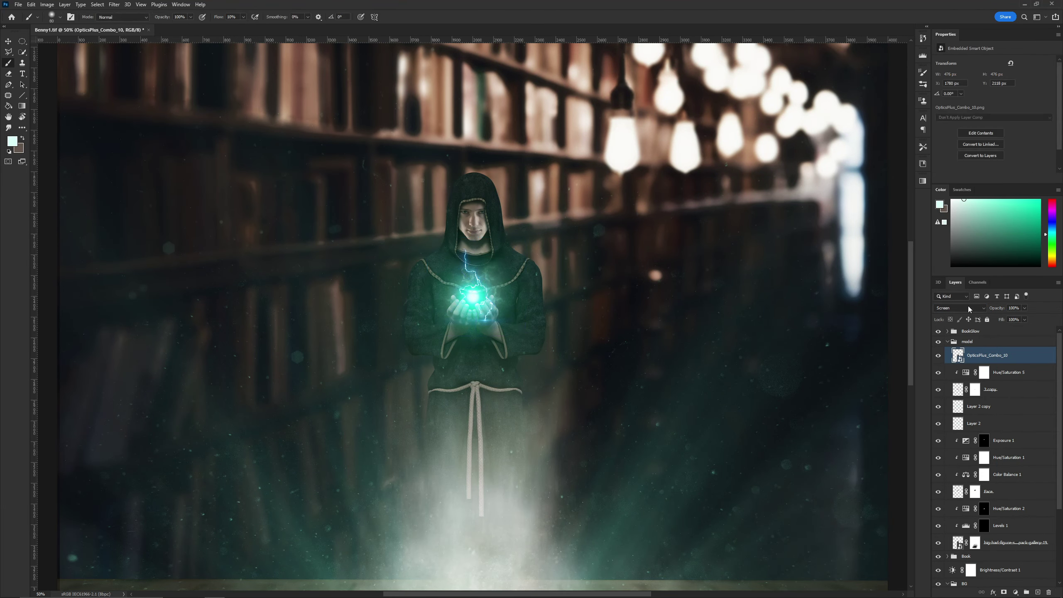
Place the lightning overlay and reposition the nebula glow over the monk's hands.
{"action": "key", "text": "Return"}
{"action": "left_click", "coordinate": [938, 355]}
{"action": "left_click", "coordinate": [1004, 390]}
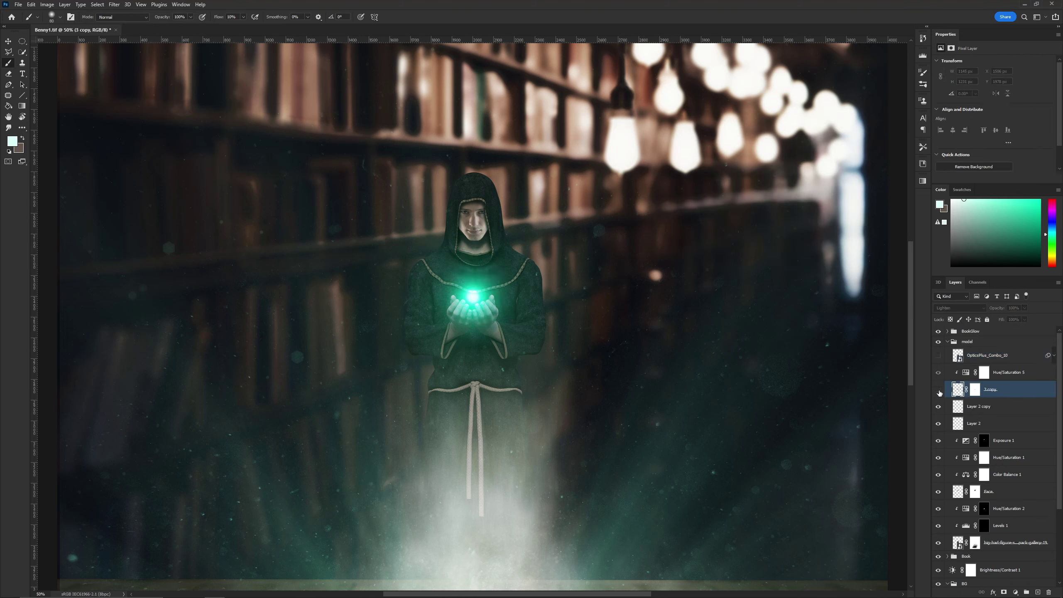
{"action": "key", "text": "v"}
{"action": "left_click_drag", "start_coordinate": [478, 285], "coordinate": [480, 286]}
{"action": "left_click", "coordinate": [938, 355]}
Duplicate the lightning overlay, rotate the copy around the orb, and mask it.
{"action": "key", "text": "ctrl+j"}
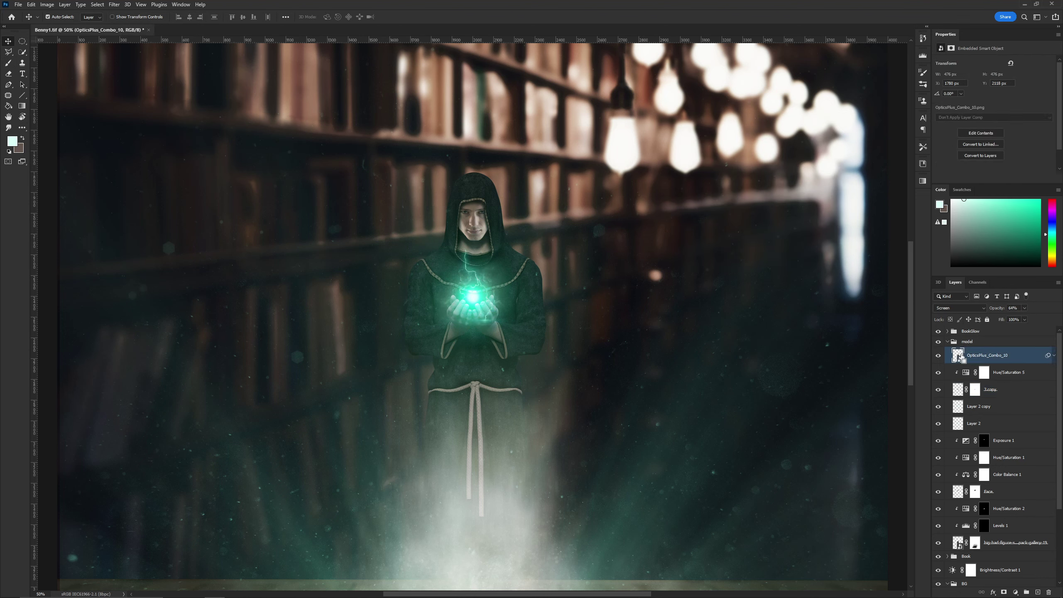
{"action": "key", "text": "ctrl+t"}
{"action": "left_click_drag", "start_coordinate": [475, 227], "coordinate": [529, 261]}
{"action": "key", "text": "Return"}
{"action": "left_click", "coordinate": [1004, 592]}
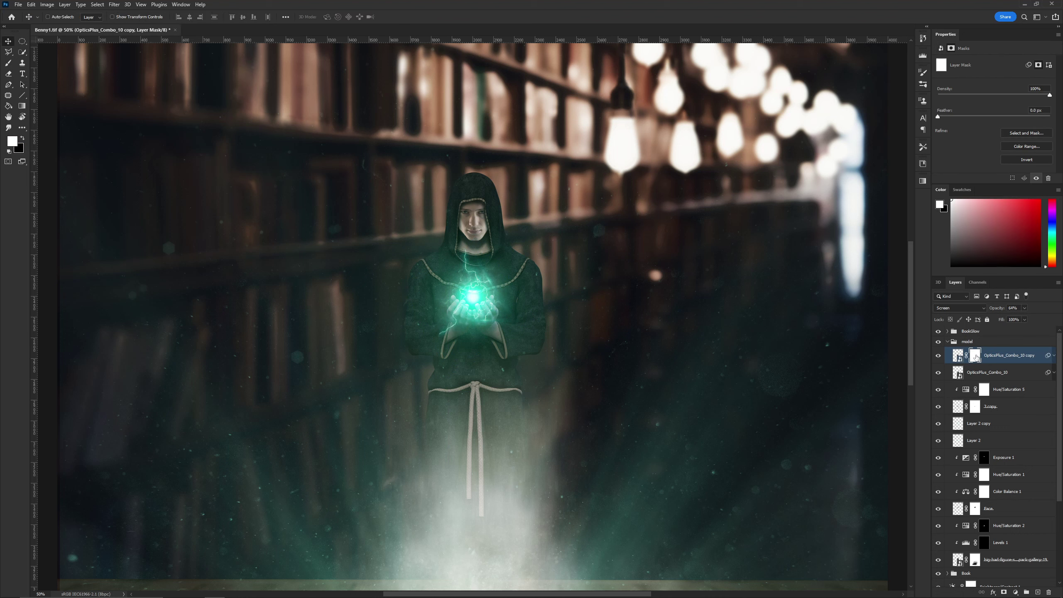
Add a mask to the original lightning layer and transform it, dismissing the warp alert.
{"action": "key", "text": "b"}
{"action": "key", "text": "d"}
{"action": "left_click", "coordinate": [938, 372]}
{"action": "key", "text": "ctrl+plus"}
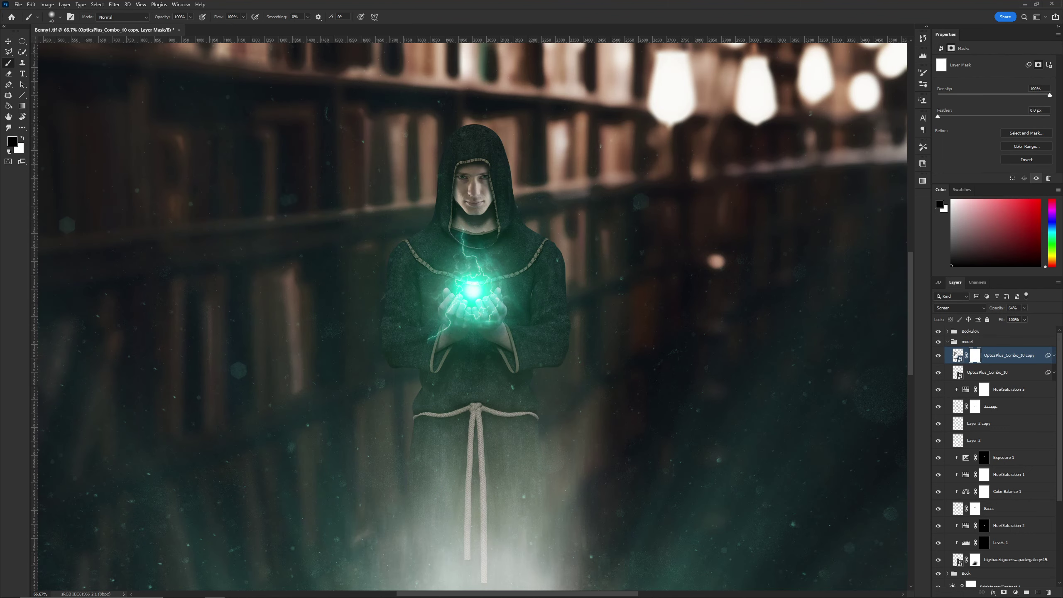
{"action": "left_click", "coordinate": [988, 372]}
{"action": "left_click", "coordinate": [1003, 592]}
{"action": "key", "text": "ctrl+t"}
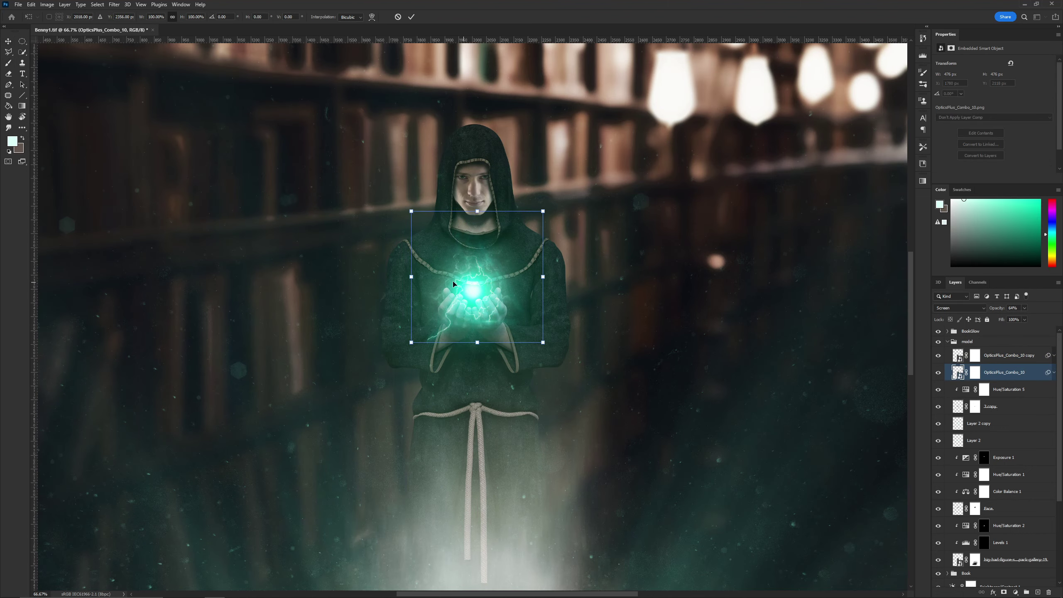
{"action": "left_click", "coordinate": [534, 225]}
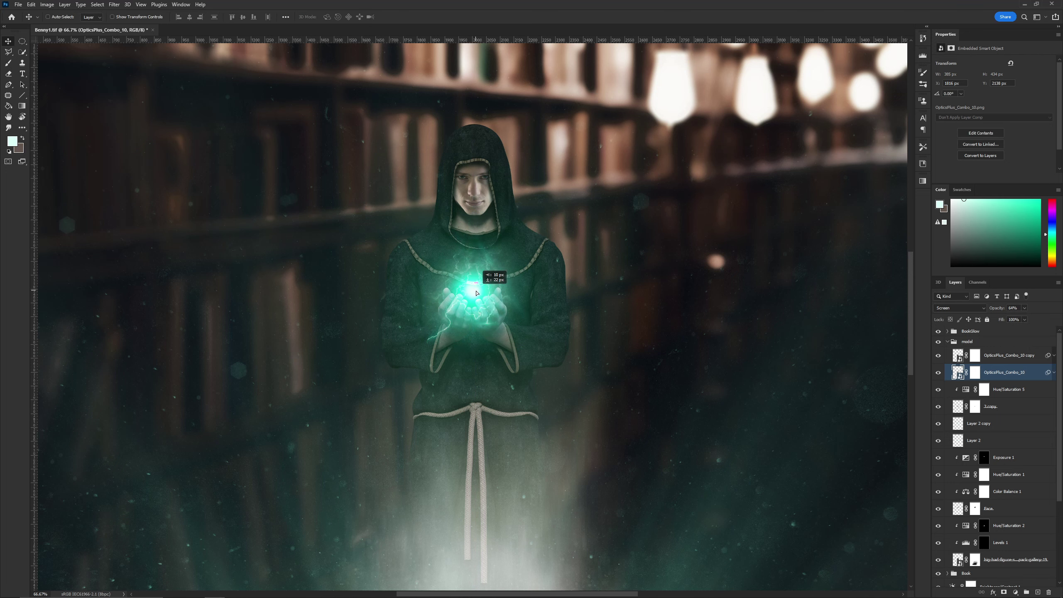
Move a lightning copy over the orb, duplicate it, flip it horizontally and rotate it across the orb.
{"action": "key", "text": "b"}
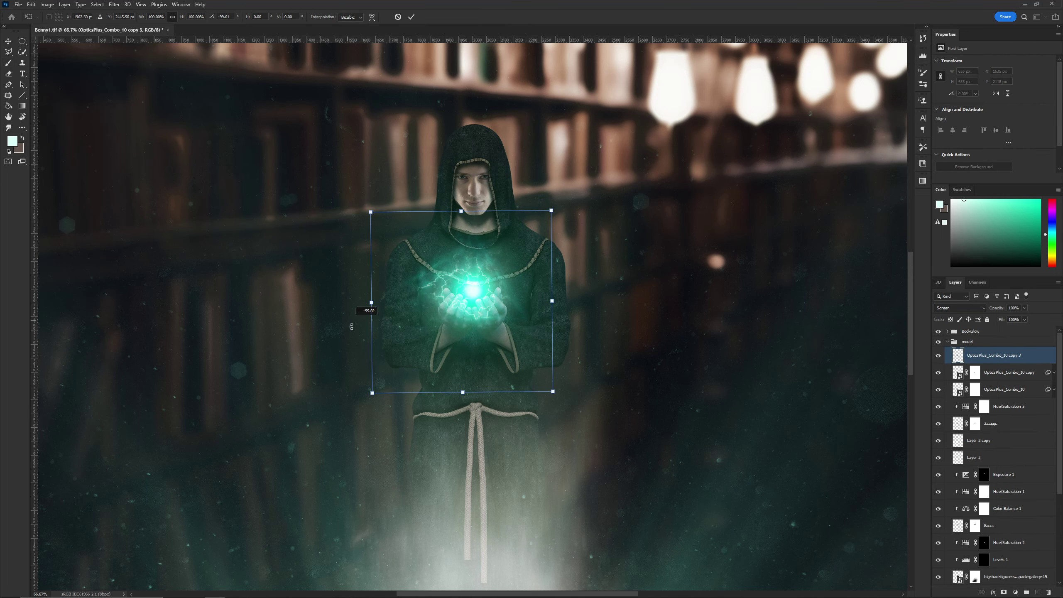
{"action": "left_click_drag", "start_coordinate": [351, 326], "coordinate": [377, 251]}
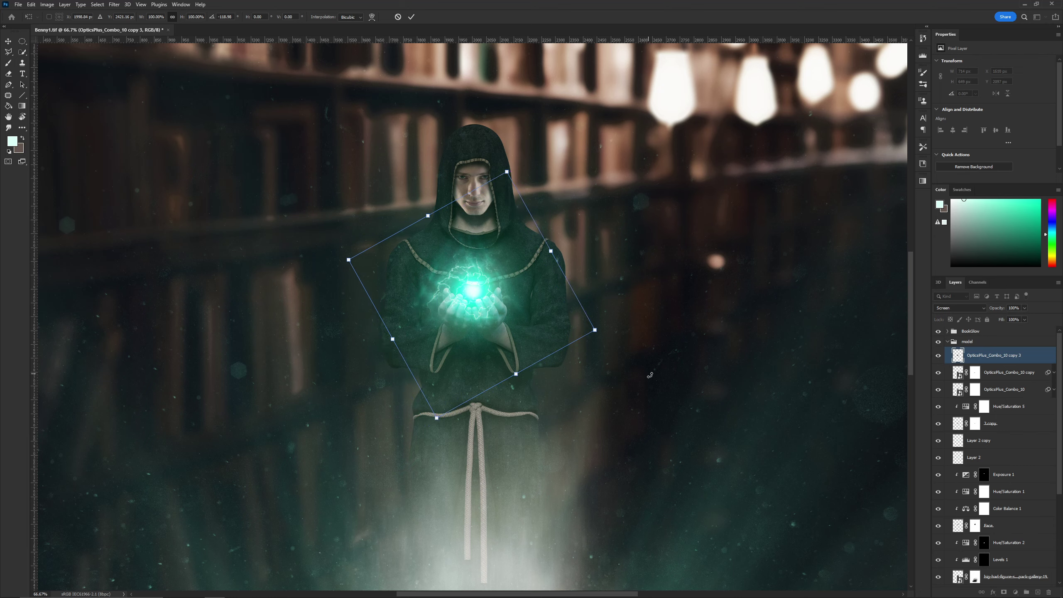
{"action": "key", "text": "ctrl+alt+t"}
{"action": "right_click", "coordinate": [474, 284]}
{"action": "left_click", "coordinate": [494, 377]}
{"action": "left_click_drag", "start_coordinate": [473, 293], "coordinate": [477, 310]}
{"action": "key", "text": "Return"}
Review the whole image and select the orb's colour adjustment in the model group.
{"action": "key", "text": "ctrl+0"}
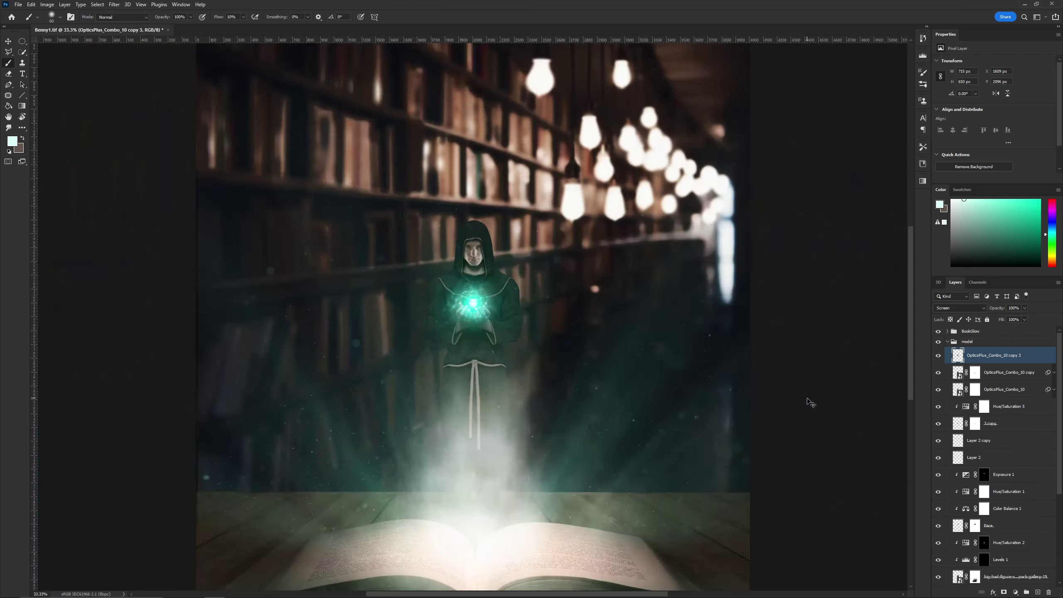
{"action": "key", "text": "ctrl+minus"}
{"action": "key", "text": "ctrl+t"}
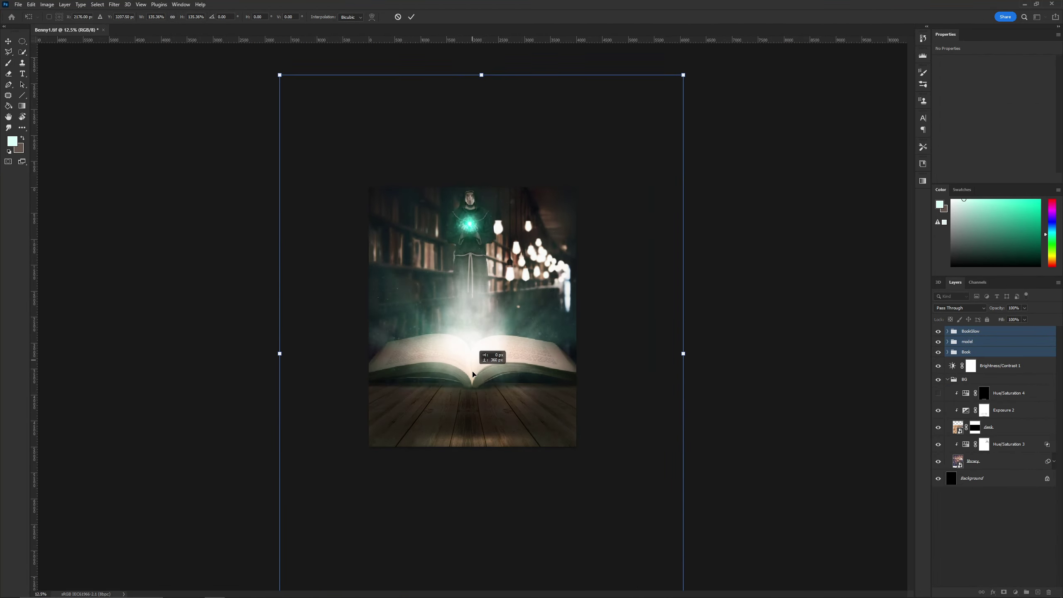
{"action": "key", "text": "Escape"}
{"action": "key", "text": "ctrl+plus"}
{"action": "key", "text": "ctrl+plus"}
{"action": "key", "text": "b"}
{"action": "left_click", "coordinate": [947, 341]}
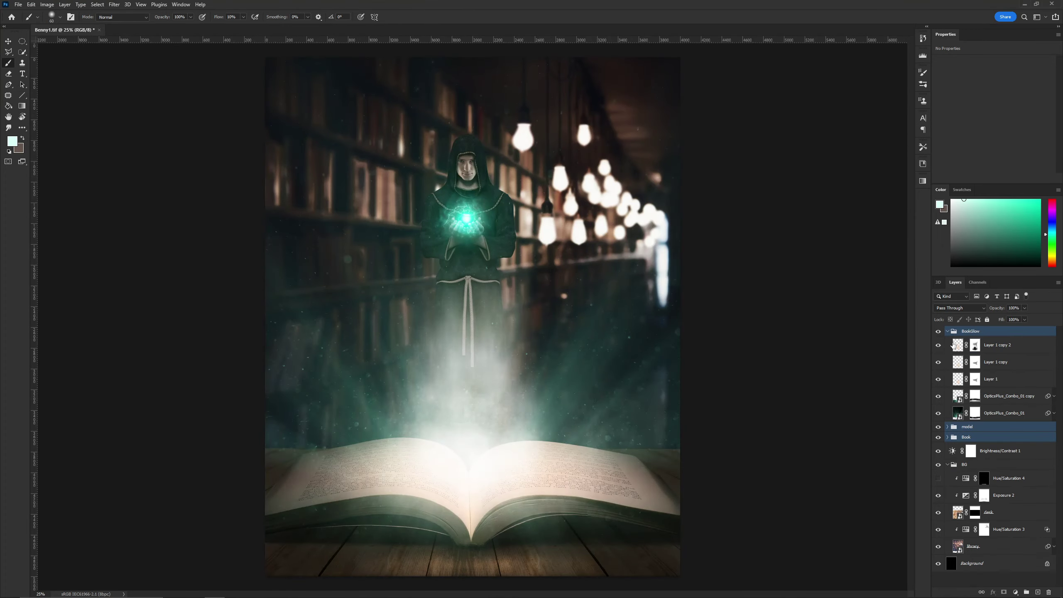
{"action": "left_click", "coordinate": [938, 372]}
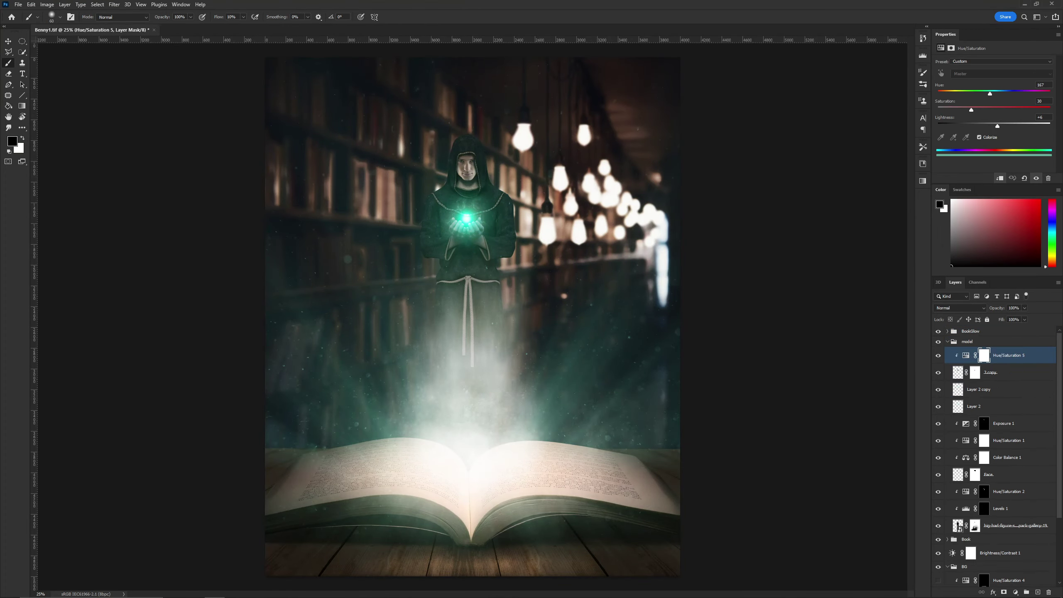
Place the OpticsPlus_Combo_07 flare over the orb and colorize it teal (Hue 187, Saturation 25).
{"action": "key", "text": "Return"}
{"action": "key", "text": "d"}
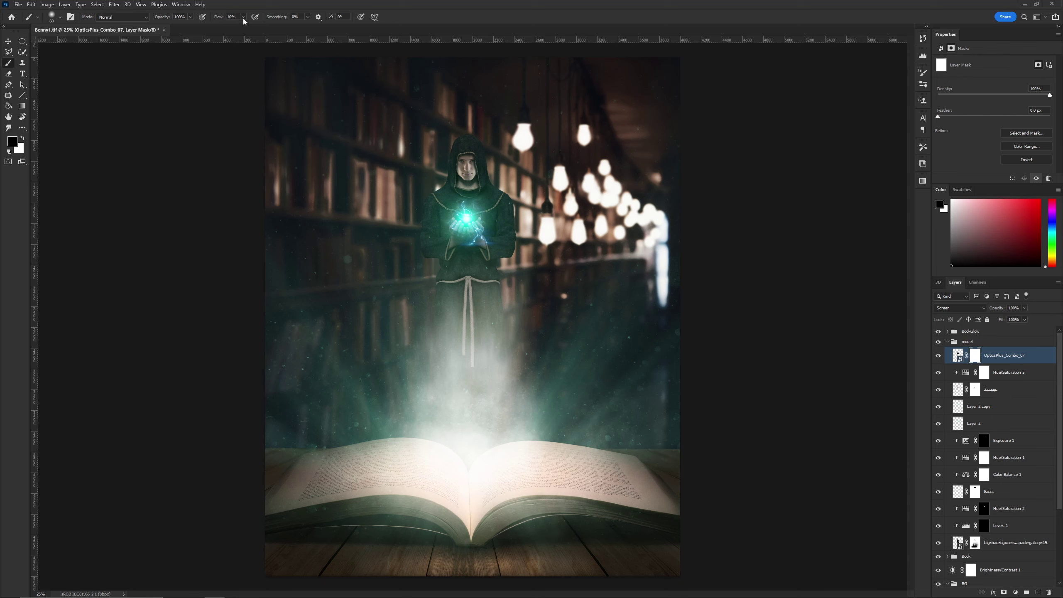
{"action": "key", "text": "ctrl+plus"}
{"action": "left_click", "coordinate": [958, 355]}
{"action": "key", "text": "ctrl+u"}
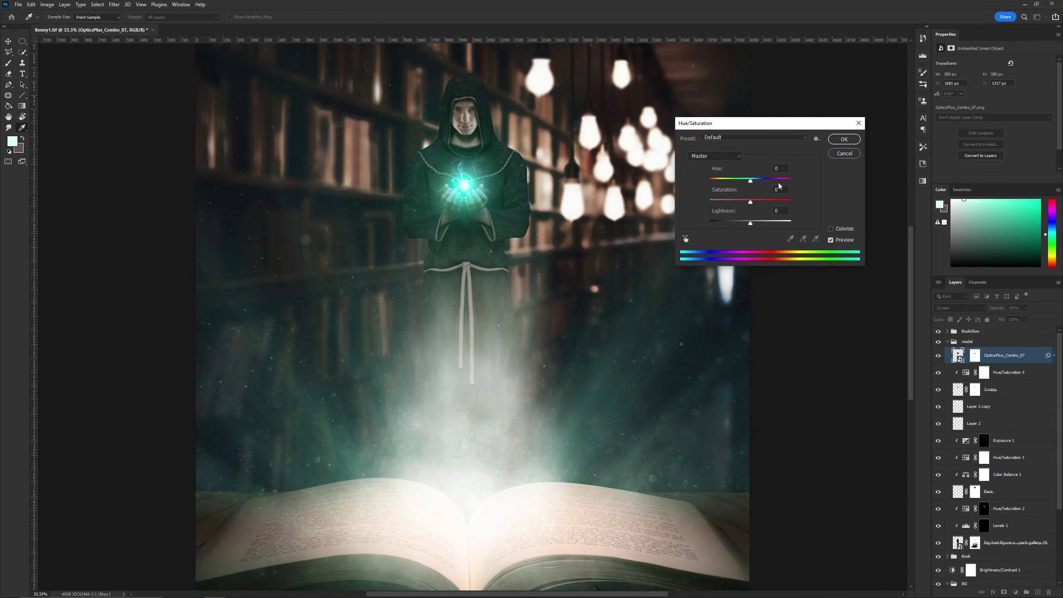
{"action": "left_click_drag", "start_coordinate": [733, 201], "coordinate": [730, 203]}
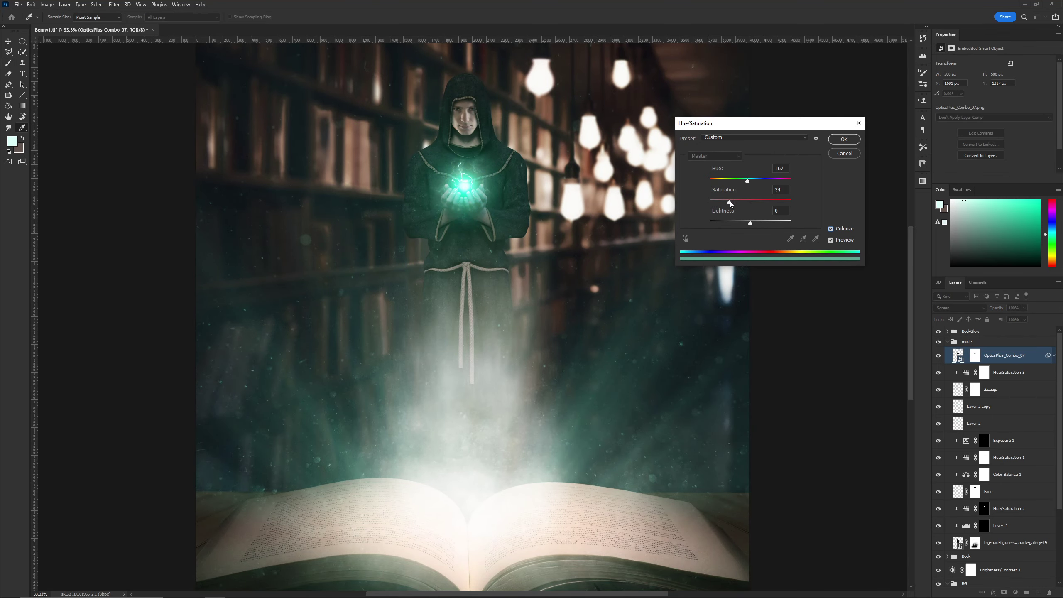
{"action": "left_click", "coordinate": [844, 139]}
Add a smaller, rotated copy of the teal flare over the hands.
{"action": "key", "text": "ctrl+j"}
{"action": "key", "text": "ctrl+t"}
{"action": "key", "text": "Return"}
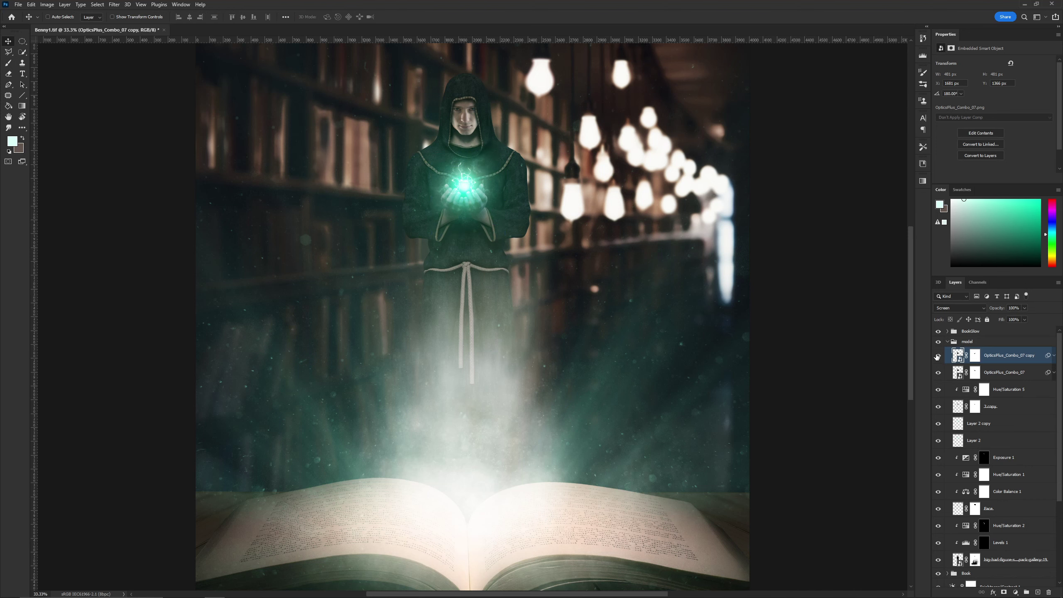
Group the orb layers down to Layer 2 and name the group 'Magic Ball'.
{"action": "left_click", "coordinate": [1005, 444], "text": "shift"}
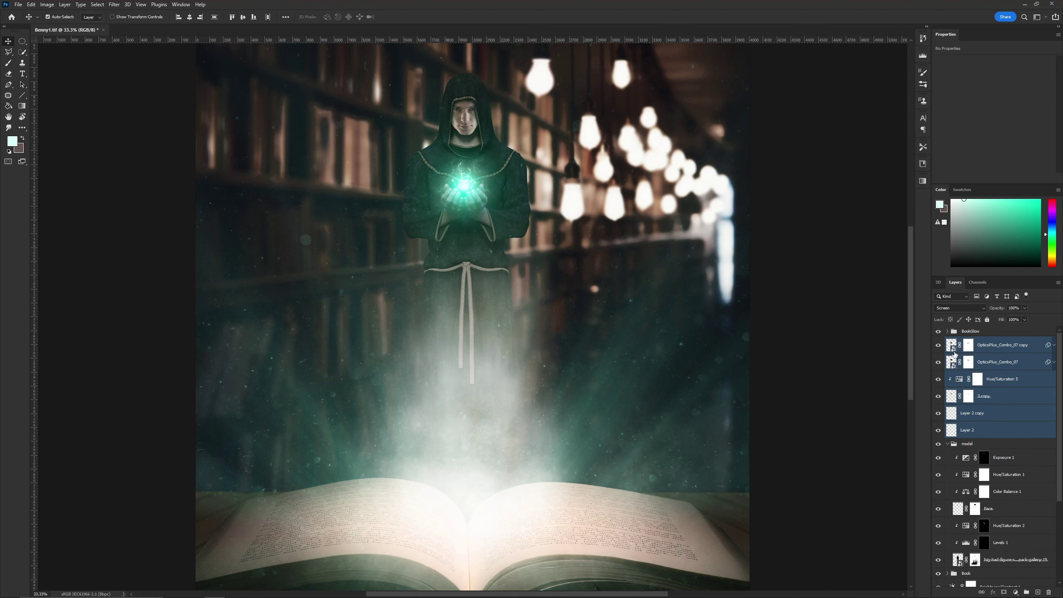
{"action": "key", "text": "ctrl+g"}
{"action": "double_click", "coordinate": [968, 342]}
{"action": "type", "text": "Magic Ball"}
{"action": "key", "text": "Return"}
Hide the glow copies inside Magic Ball and add a mask to Layer 2.
{"action": "left_click", "coordinate": [948, 341]}
{"action": "left_click", "coordinate": [975, 406]}
{"action": "scroll", "coordinate": [469, 163], "scroll_direction": "up", "scroll_amount": 3}
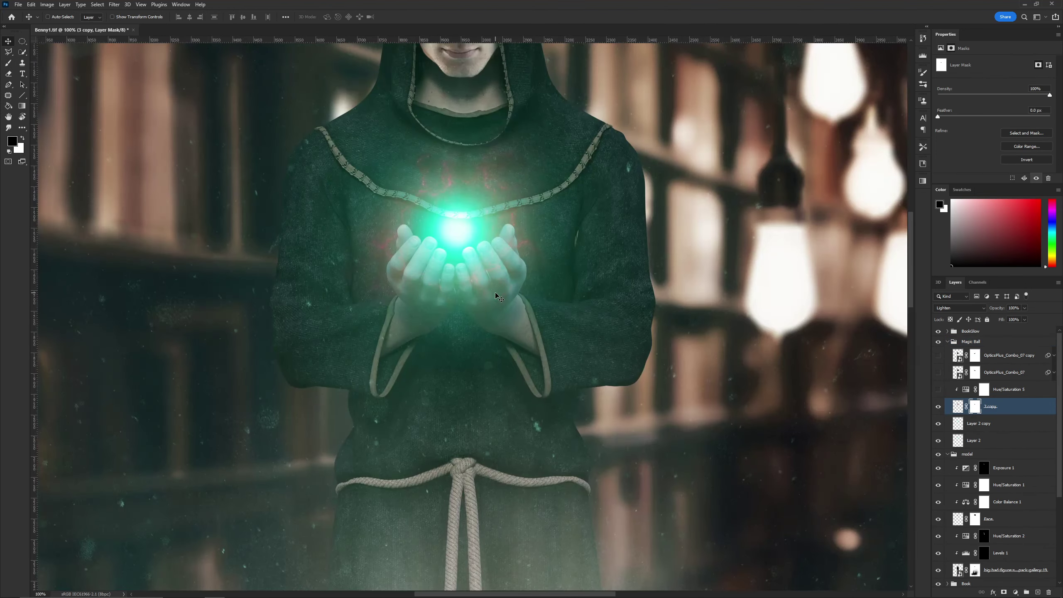
{"action": "key", "text": "b"}
{"action": "left_click_drag", "start_coordinate": [939, 355], "coordinate": [939, 440]}
{"action": "left_click", "coordinate": [939, 440]}
{"action": "left_click", "coordinate": [988, 440]}
{"action": "left_click", "coordinate": [1003, 592]}
Paint black on Layer 2's mask to remove the green glow from the hands and fingers.
{"action": "scroll", "coordinate": [456, 259], "scroll_direction": "up", "scroll_amount": 1}
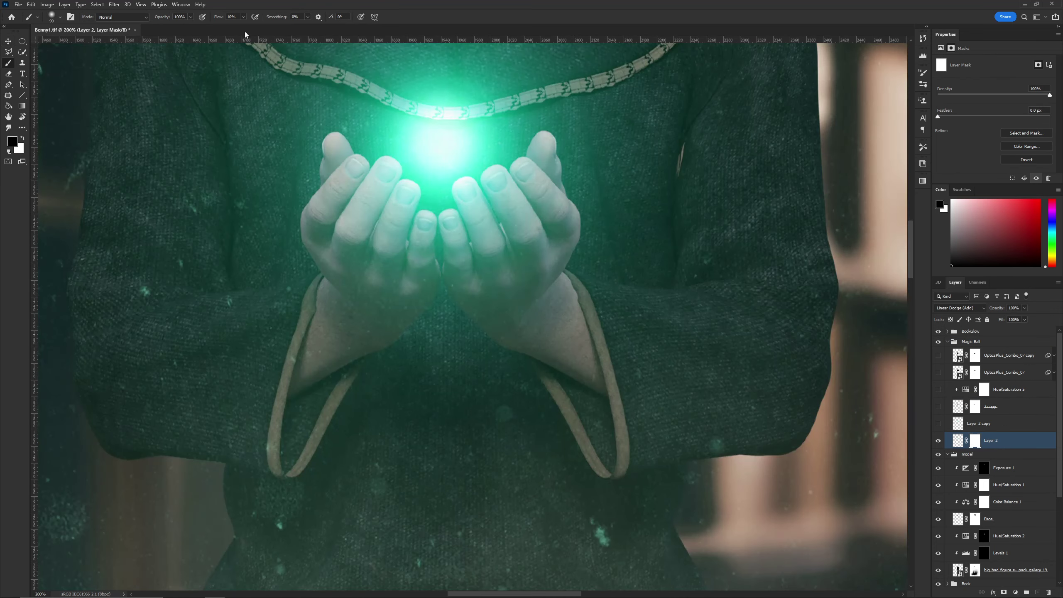
{"action": "key", "text": "["}
{"action": "key", "text": "["}
{"action": "key", "text": "["}
{"action": "key", "text": "]"}
{"action": "key", "text": "]"}
{"action": "mouse_move", "coordinate": [319, 214]}
{"action": "left_mouse_down"}
{"action": "mouse_move", "coordinate": [384, 297]}
{"action": "mouse_move", "coordinate": [546, 280]}
{"action": "mouse_move", "coordinate": [380, 182]}
{"action": "mouse_move", "coordinate": [347, 189]}
{"action": "mouse_move", "coordinate": [419, 243]}
{"action": "mouse_move", "coordinate": [416, 270]}
{"action": "left_mouse_up"}
{"action": "key", "text": "["}
{"action": "key", "text": "["}
{"action": "key", "text": "["}
{"action": "mouse_move", "coordinate": [454, 233]}
{"action": "left_mouse_down"}
{"action": "mouse_move", "coordinate": [498, 301]}
{"action": "mouse_move", "coordinate": [465, 192]}
{"action": "mouse_move", "coordinate": [522, 205]}
{"action": "left_mouse_up"}
{"action": "key", "text": "]"}
{"action": "key", "text": "]"}
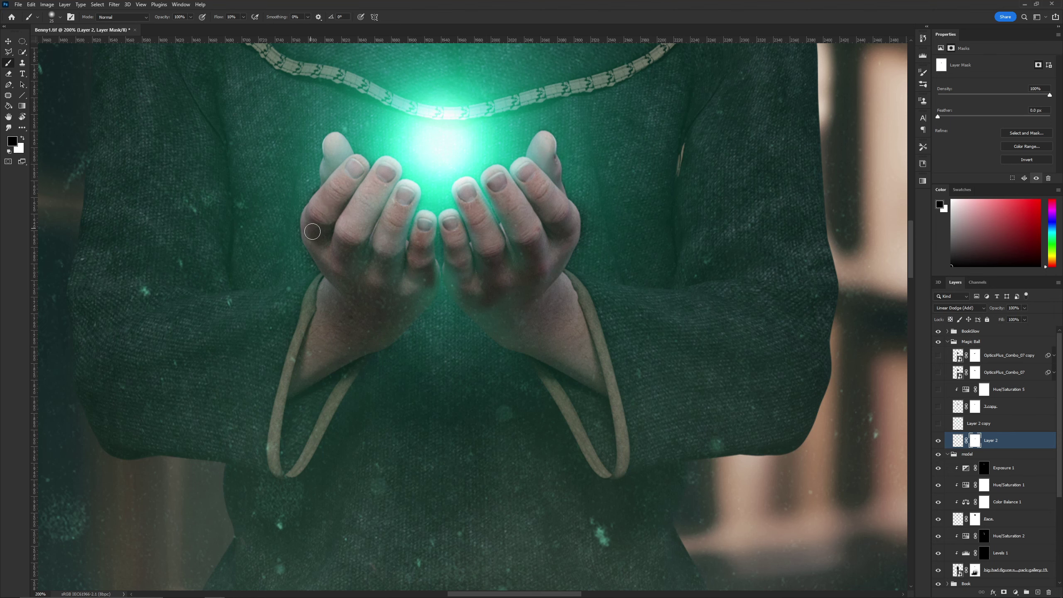
{"action": "key", "text": "ctrl+minus"}
{"action": "key", "text": "ctrl+minus"}
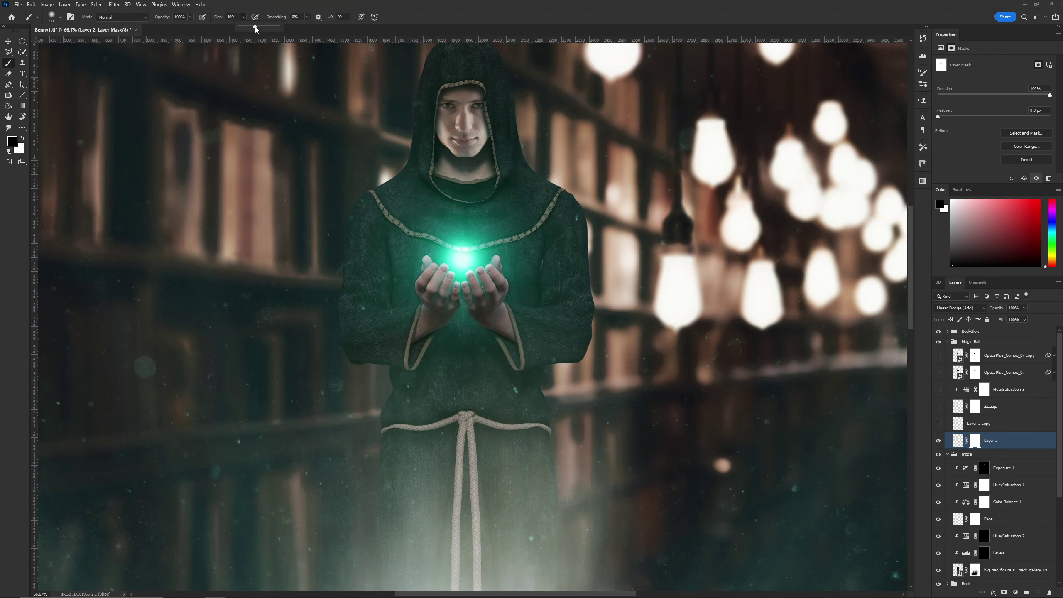
{"action": "key", "text": "bracketright"}
{"action": "key", "text": "bracketright"}
{"action": "key", "text": "ctrl+minus"}
{"action": "key", "text": "bracketright"}
{"action": "key", "text": "bracketright"}
{"action": "key", "text": "ctrl+plus"}
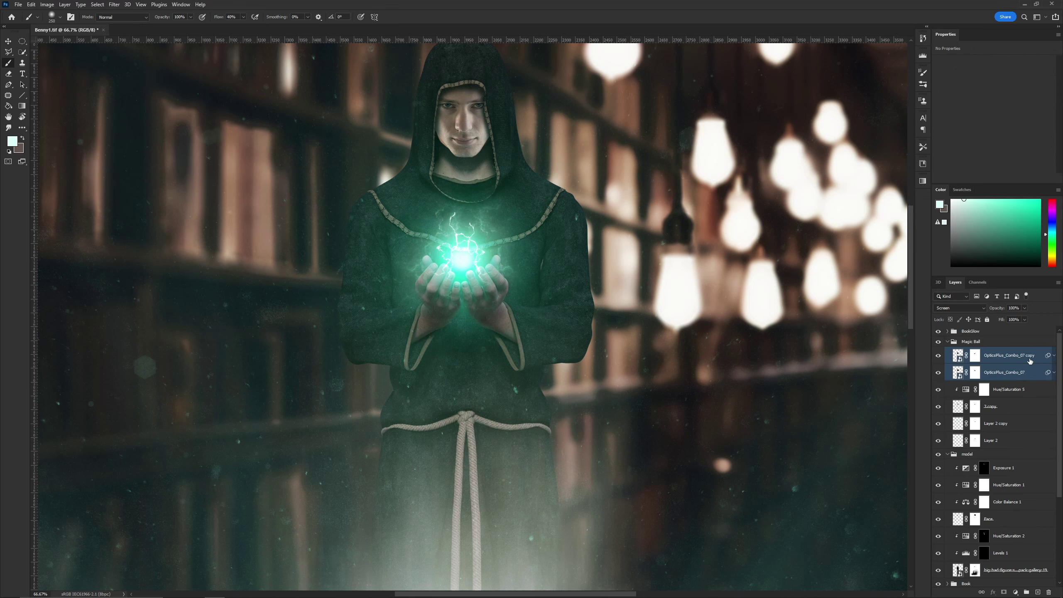
Apply a 1 px Gaussian Blur to the lightning layer and brighten strands near the orb.
{"action": "left_click", "coordinate": [115, 6]}
{"action": "left_click", "coordinate": [125, 15]}
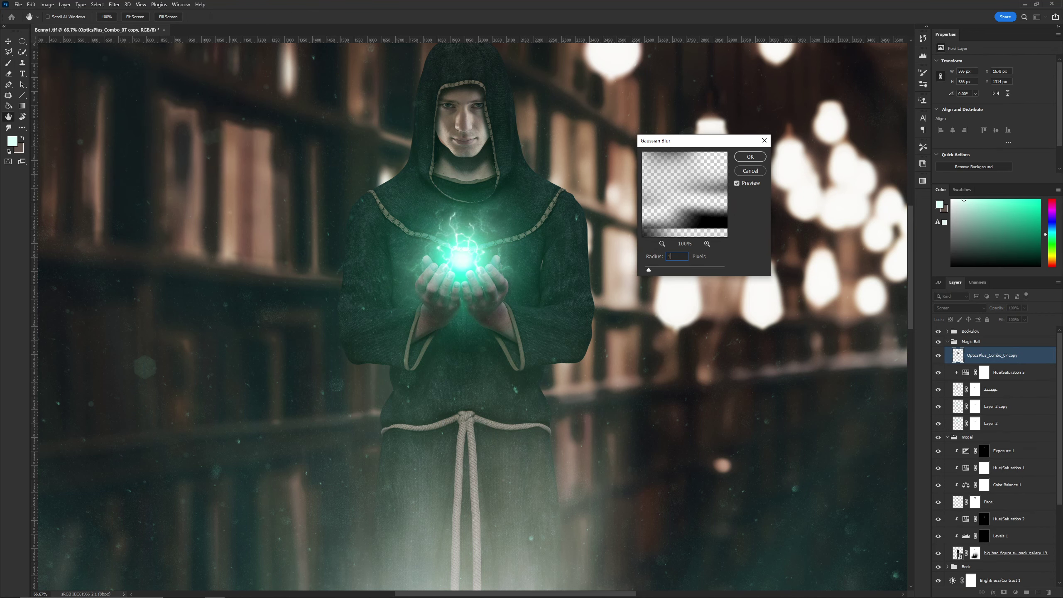
{"action": "key", "text": "Return"}
{"action": "key", "text": "ctrl+plus"}
{"action": "key", "text": "ctrl+plus"}
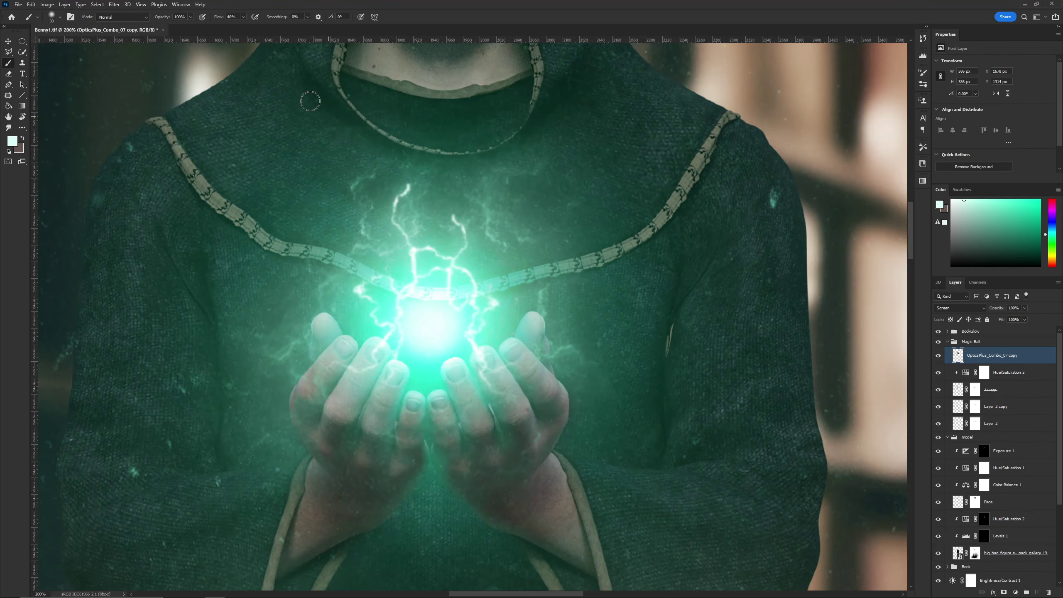
{"action": "key", "text": "bracketleft"}
{"action": "left_click_drag", "start_coordinate": [412, 257], "coordinate": [463, 273]}
Duplicate the lightning layer and reapply the 1 px blur to the copy.
{"action": "key", "text": "ctrl+j"}
{"action": "key", "text": "ctrl+alt+f"}
{"action": "key", "text": "ctrl+0"}
{"action": "key", "text": "ctrl+plus"}
{"action": "key", "text": "Return"}
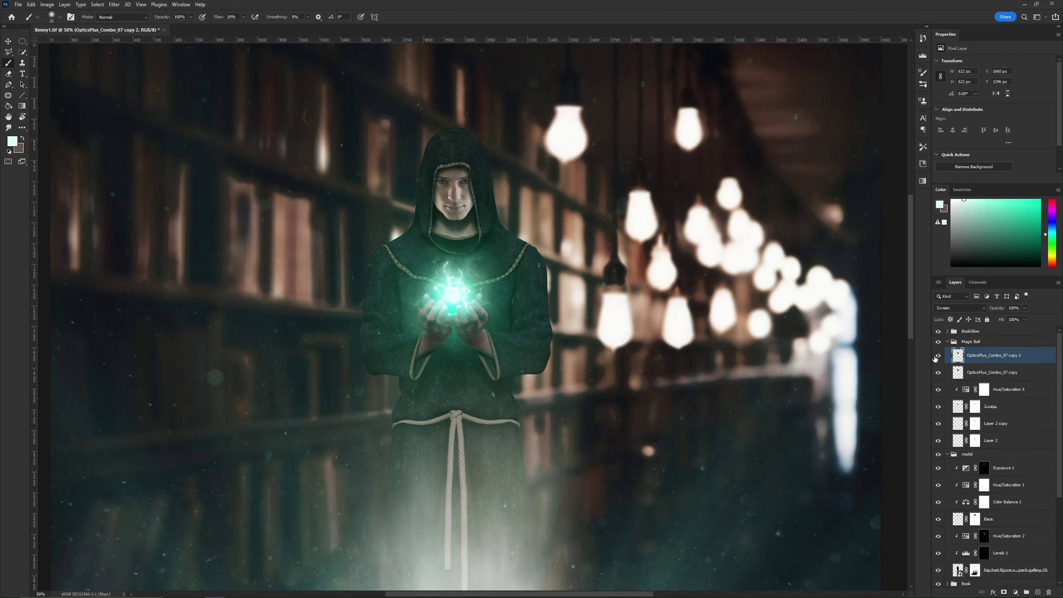
{"action": "key", "text": "ctrl+0"}
Collapse Magic Ball and add a Hue/Saturation adjustment clipped to the figure.
{"action": "left_click", "coordinate": [947, 341]}
{"action": "left_click", "coordinate": [1003, 383]}
{"action": "left_click", "coordinate": [1016, 592]}
{"action": "left_click", "coordinate": [1021, 498]}
Colorize the Hue/Saturation 6 adjustment teal and invert its mask to hide it.
{"action": "left_click", "coordinate": [979, 137]}
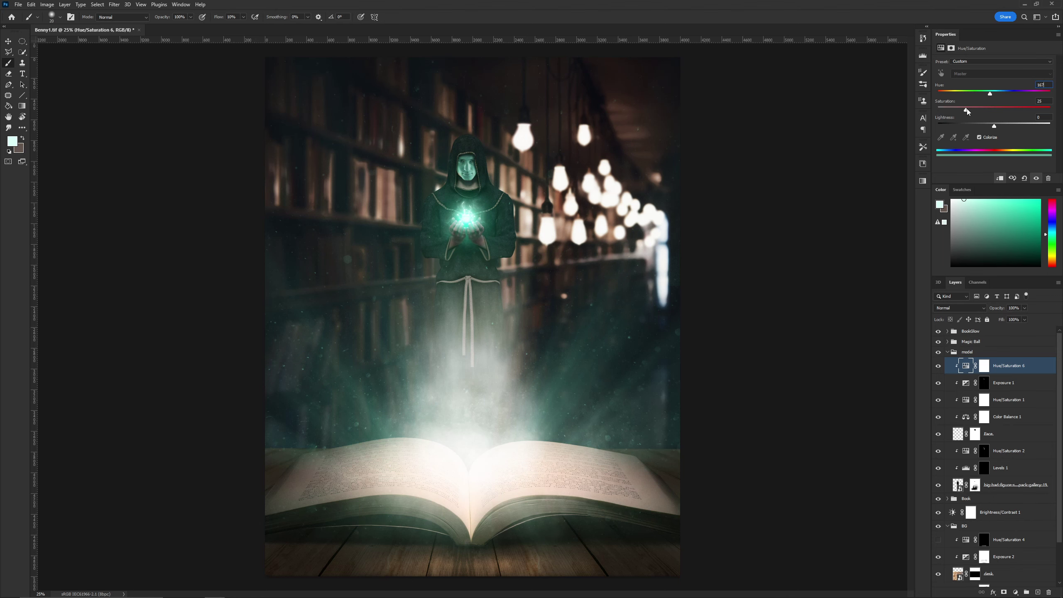
{"action": "key", "text": "ctrl+i"}
{"action": "key", "text": "d"}
{"action": "key", "text": "ctrl+plus"}
{"action": "key", "text": "ctrl+plus"}
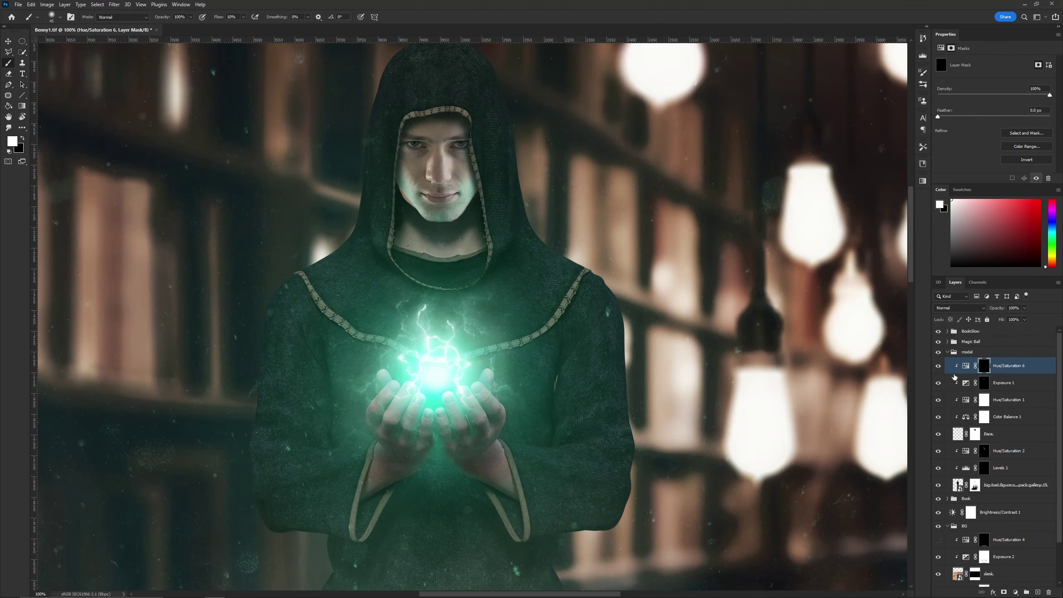
{"action": "key", "text": "bracketleft"}
{"action": "key", "text": "bracketleft"}
{"action": "left_click", "coordinate": [417, 206], "text": "ctrl"}
{"action": "key", "text": "bracketright"}
Set Blend If so the teal tint affects only the brighter tones.
{"action": "left_click", "coordinate": [938, 434]}
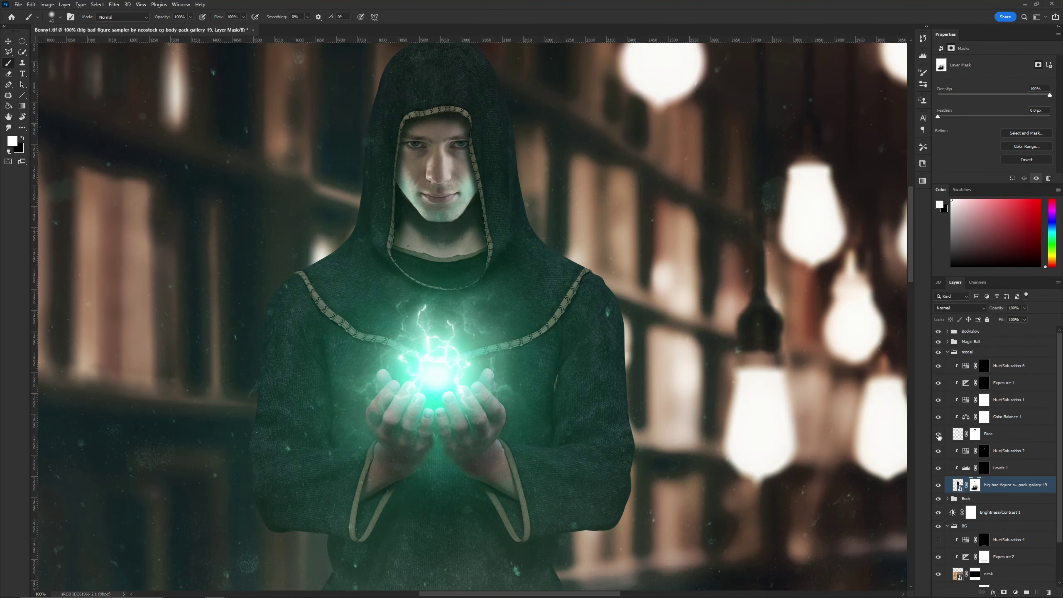
{"action": "left_click", "coordinate": [984, 366]}
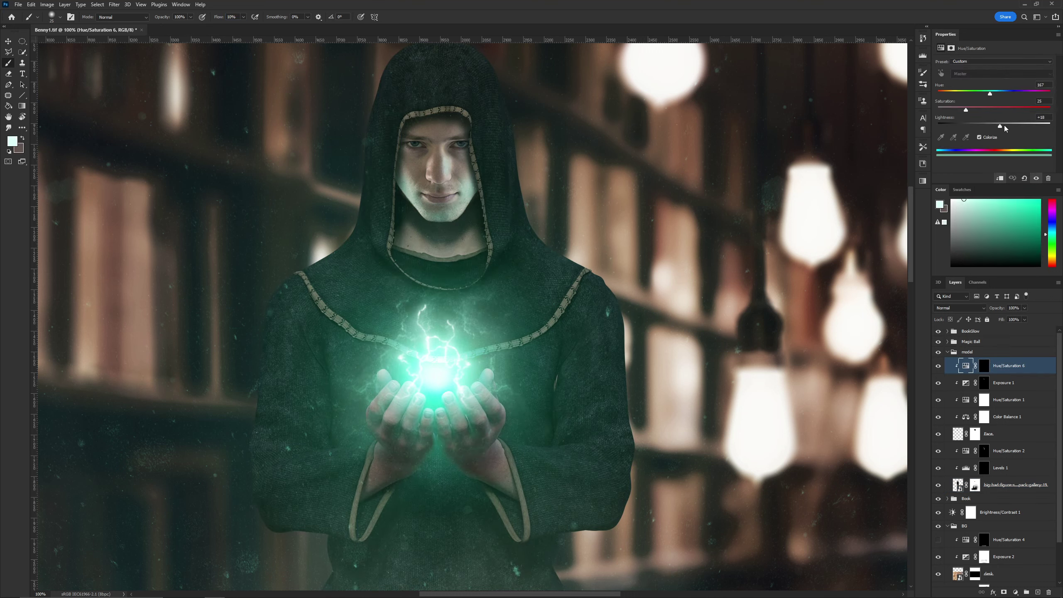
{"action": "key", "text": "bracketleft"}
{"action": "key", "text": "bracketleft"}
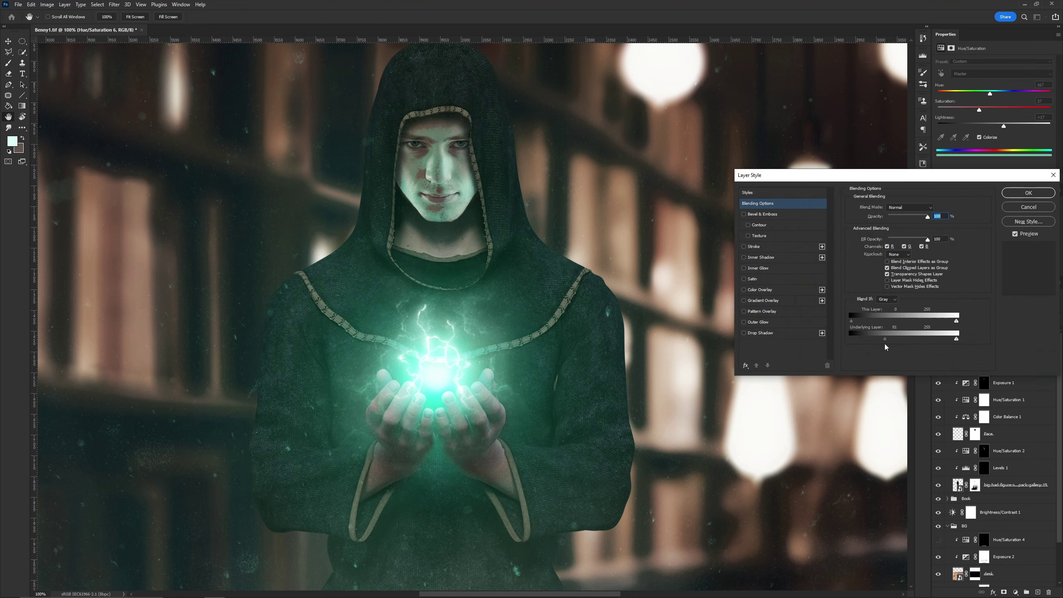
{"action": "left_click_drag", "start_coordinate": [900, 338], "coordinate": [882, 344]}
{"action": "left_click", "coordinate": [1028, 192]}
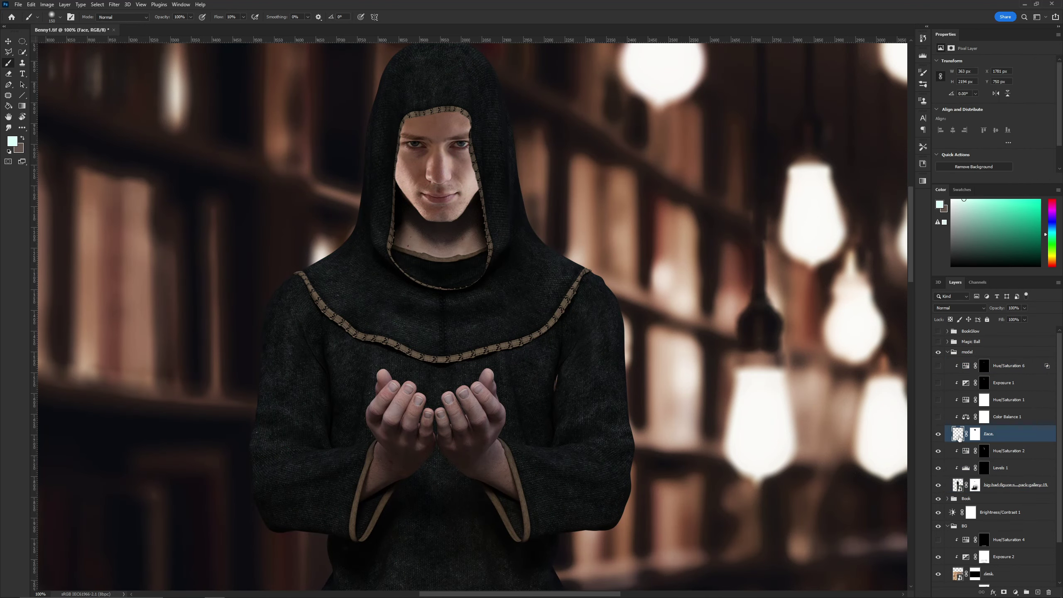
Move the Face layer above the robed figure and merge them into one layer.
{"action": "left_click", "coordinate": [984, 451], "text": "alt"}
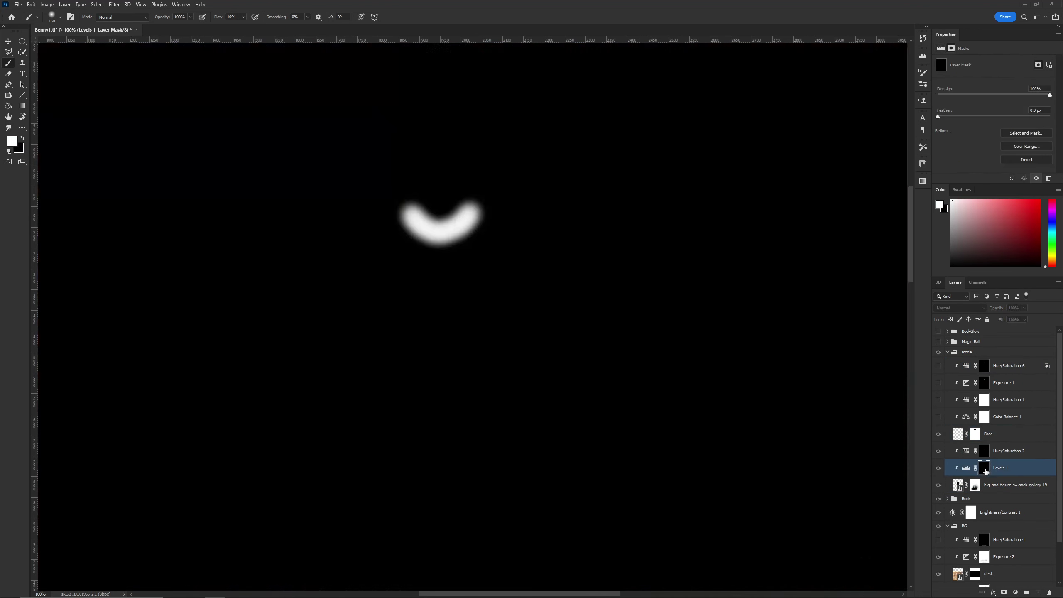
{"action": "left_click", "coordinate": [1004, 434]}
{"action": "left_click", "coordinate": [1052, 486], "text": "ctrl"}
{"action": "left_click_drag", "start_coordinate": [1052, 485], "coordinate": [1032, 474]}
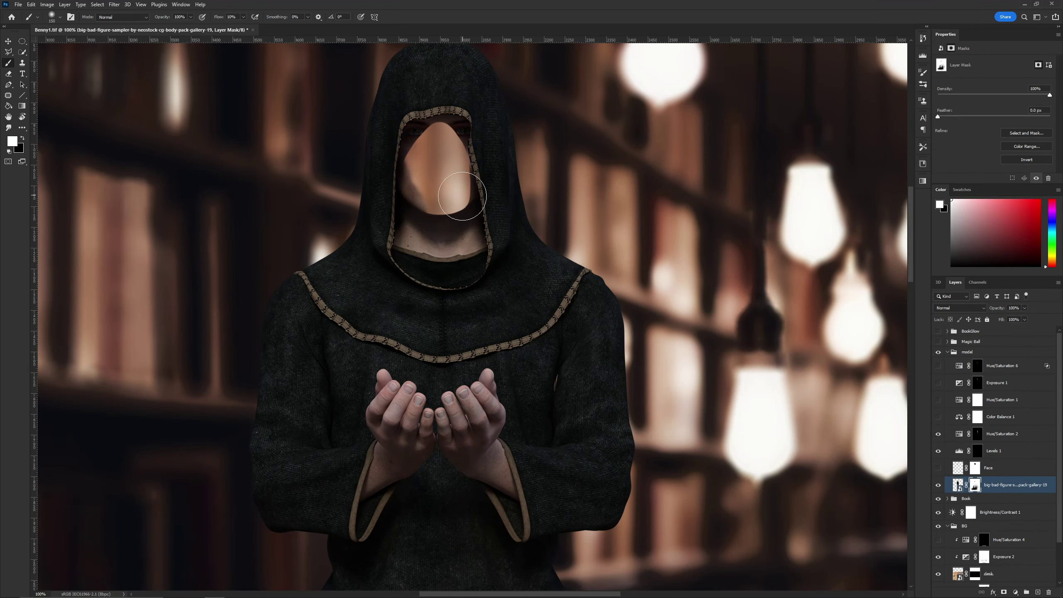
{"action": "key", "text": "v"}
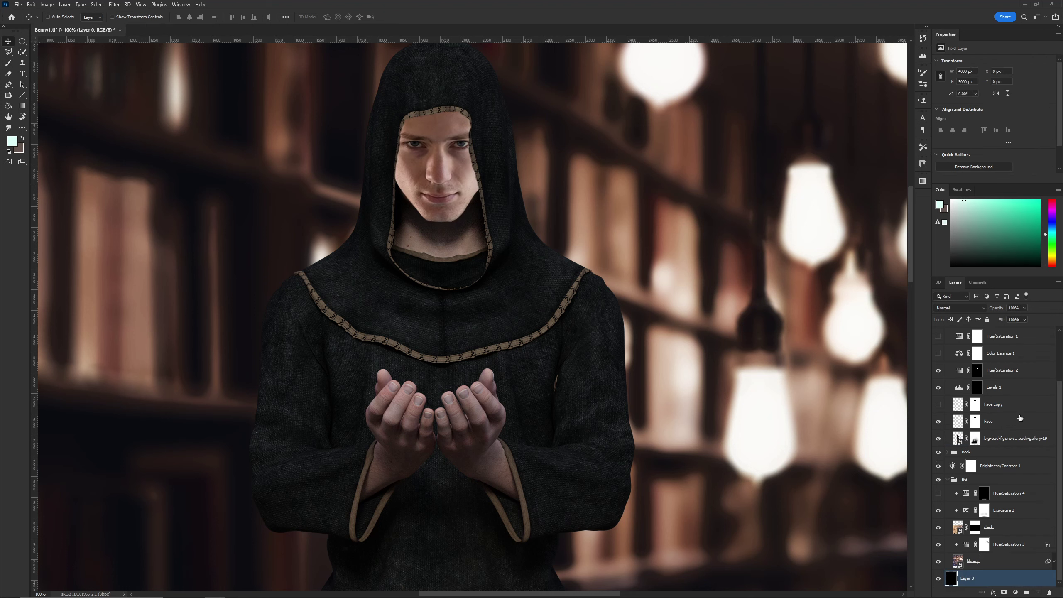
{"action": "key", "text": "ctrl+e"}
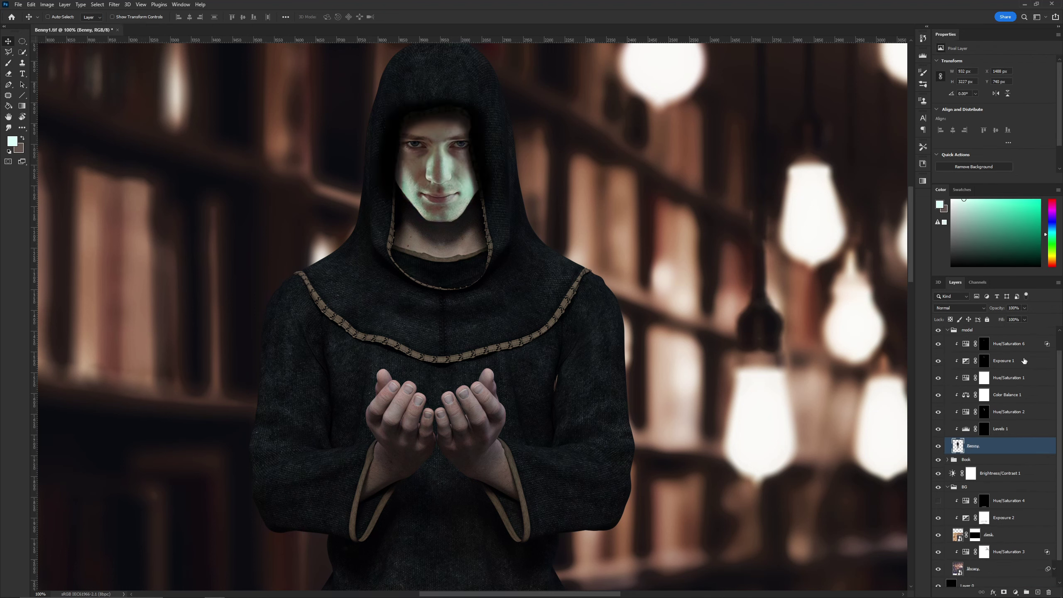
Re-clip the model adjustments to the merged figure and set white as the brush colour.
{"action": "scroll", "coordinate": [996, 419], "scroll_direction": "up", "scroll_amount": 1}
{"action": "left_click", "coordinate": [984, 365]}
{"action": "key", "text": "d"}
{"action": "key", "text": "b"}
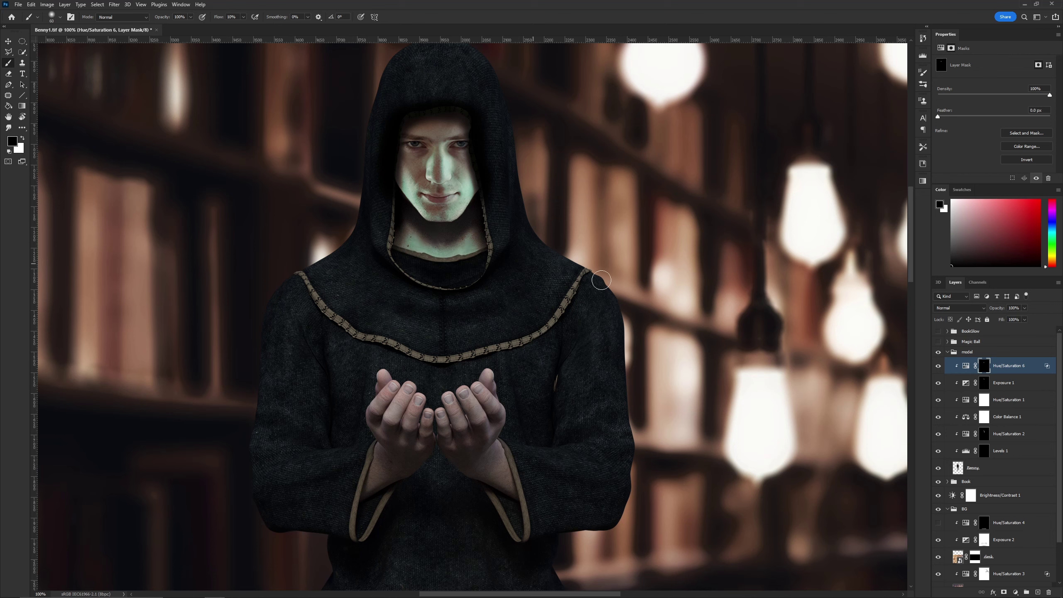
{"action": "key", "text": "x"}
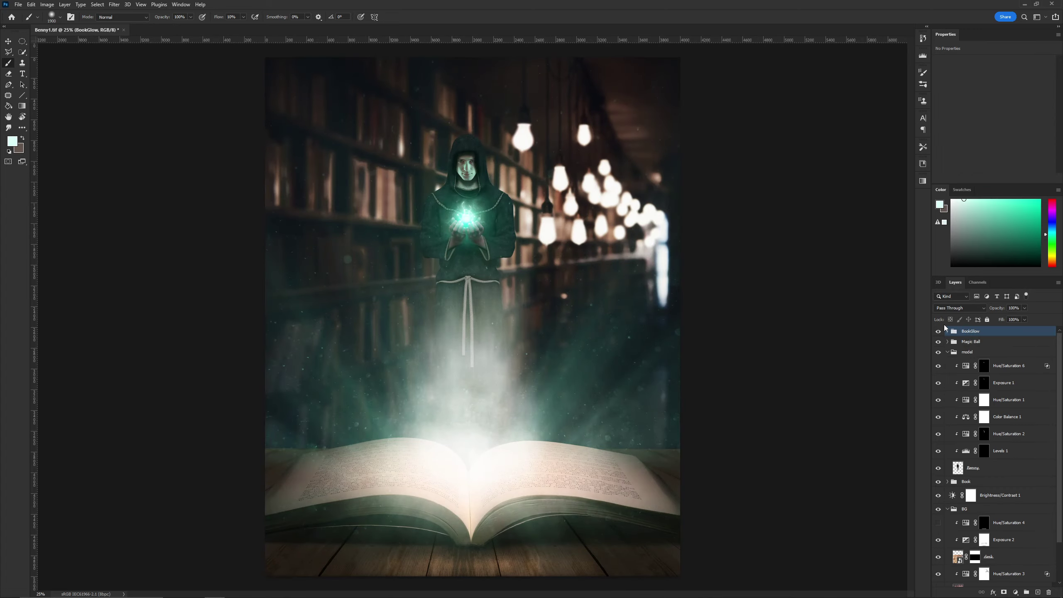
Duplicate the Benny figure, blur the copy, and paint it back through a black-filled mask.
{"action": "left_click_drag", "start_coordinate": [1005, 467], "coordinate": [983, 367]}
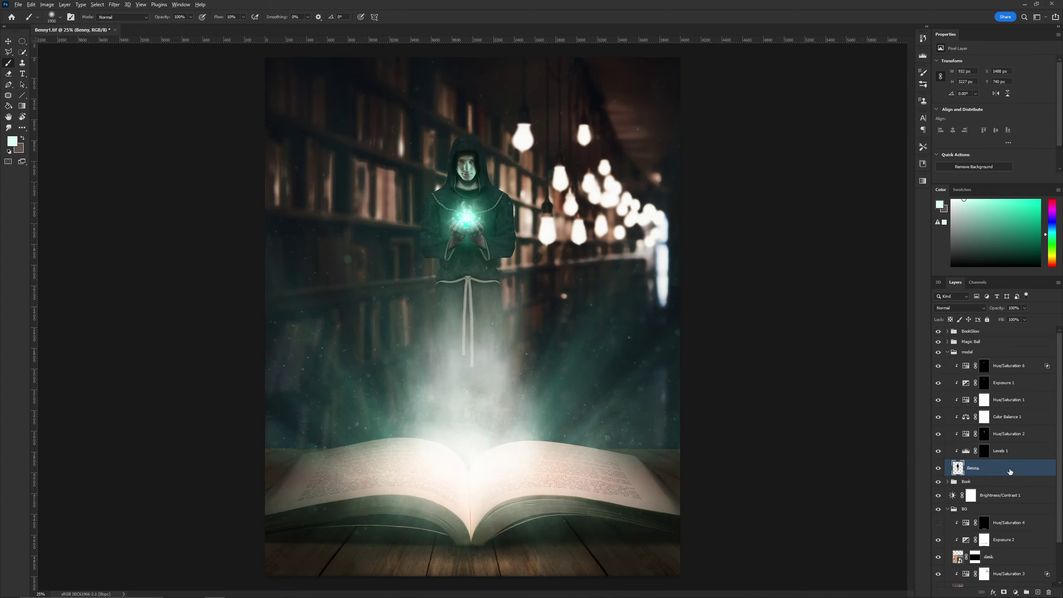
{"action": "left_click", "coordinate": [114, 4]}
{"action": "left_click", "coordinate": [237, 138]}
{"action": "left_click", "coordinate": [826, 302]}
{"action": "left_click", "coordinate": [1004, 592]}
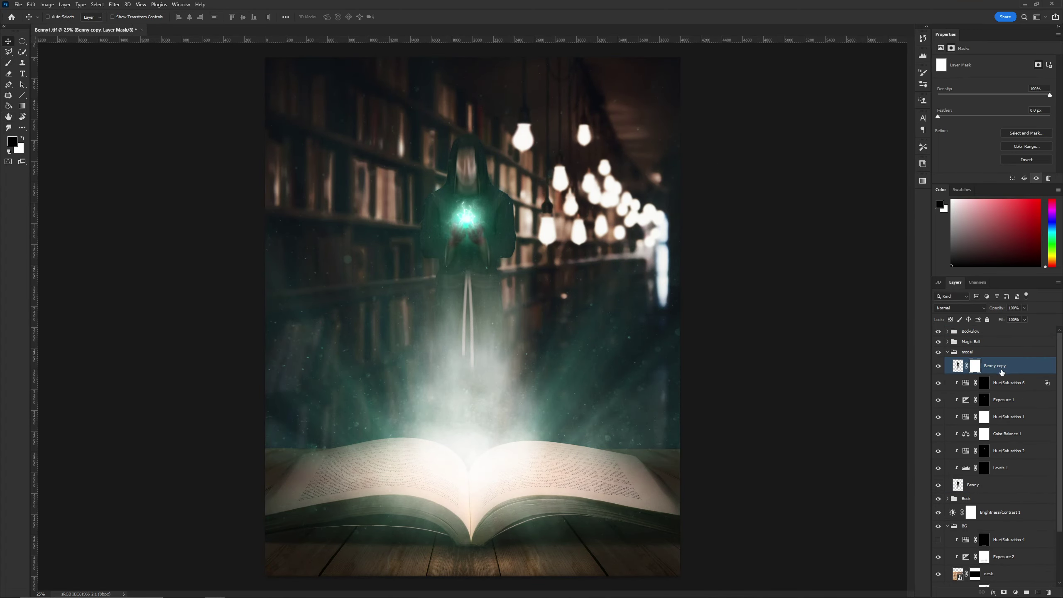
{"action": "left_click", "coordinate": [243, 16]}
{"action": "left_click_drag", "start_coordinate": [244, 26], "coordinate": [245, 29]}
{"action": "key", "text": "ctrl+i"}
{"action": "key", "text": "shift+0"}
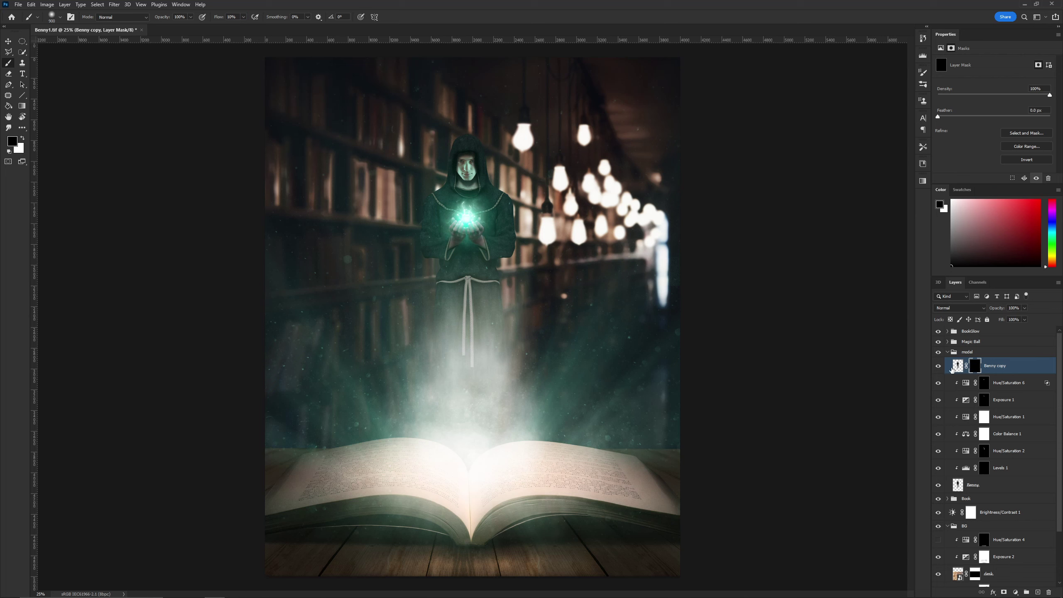
{"action": "key", "text": "x"}
{"action": "left_click_drag", "start_coordinate": [445, 355], "coordinate": [419, 345]}
{"action": "key", "text": "ctrl+plus"}
Soften the Benny copy mask with a vertical Motion Blur.
{"action": "left_click", "coordinate": [114, 4]}
{"action": "left_click", "coordinate": [125, 14]}
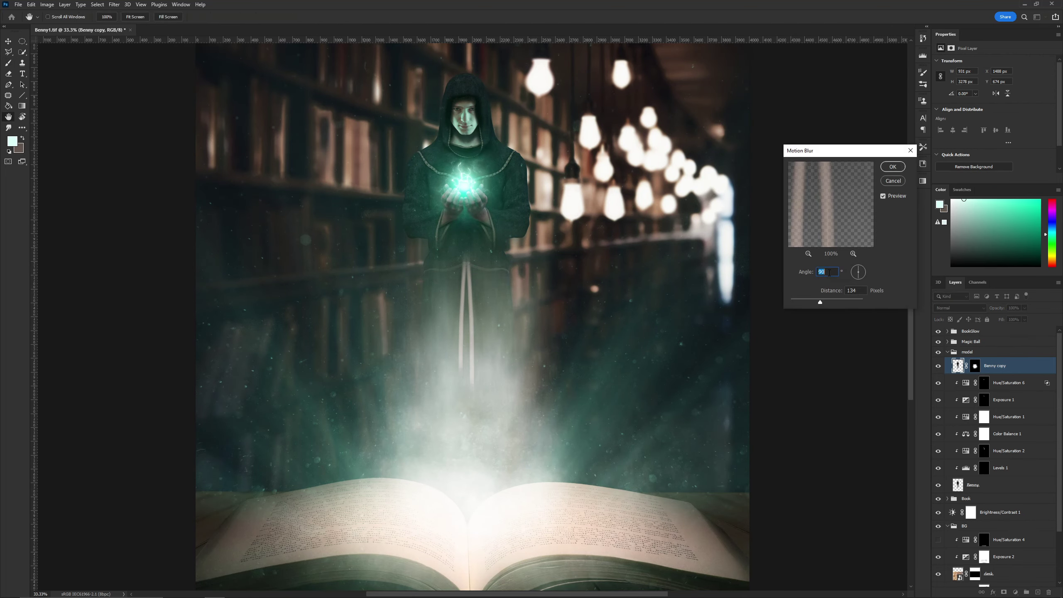
{"action": "type", "text": "0"}
{"action": "key", "text": "Return"}
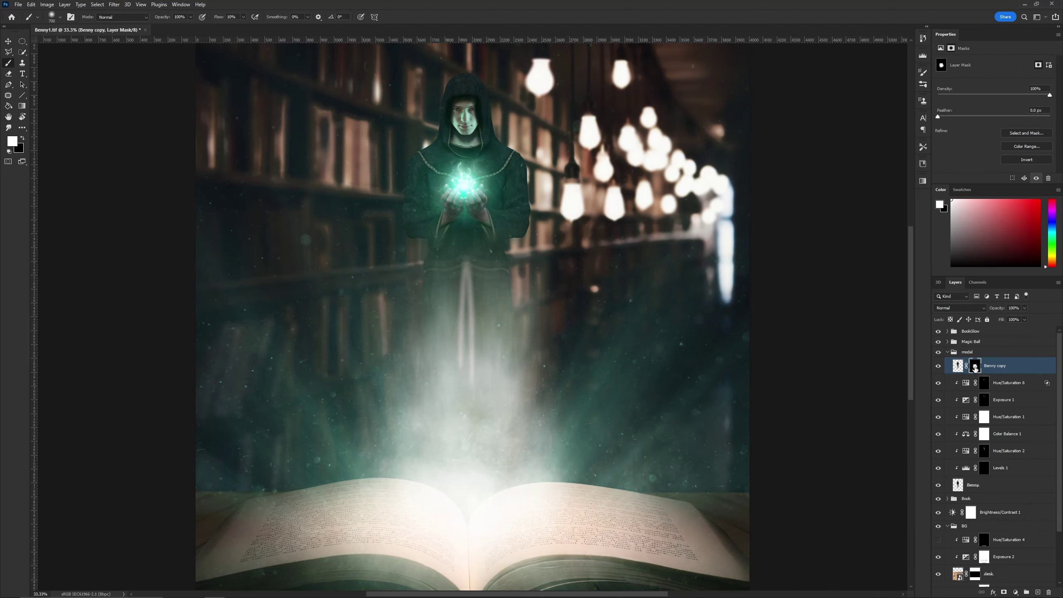
{"action": "key", "text": "bracketleft"}
{"action": "key", "text": "bracketleft"}
{"action": "key", "text": "bracketleft"}
{"action": "key", "text": "x"}
{"action": "key", "text": "bracketleft"}
{"action": "key", "text": "bracketleft"}
{"action": "key", "text": "ctrl+plus"}
{"action": "key", "text": "ctrl+plus"}
{"action": "key", "text": "ctrl+plus"}
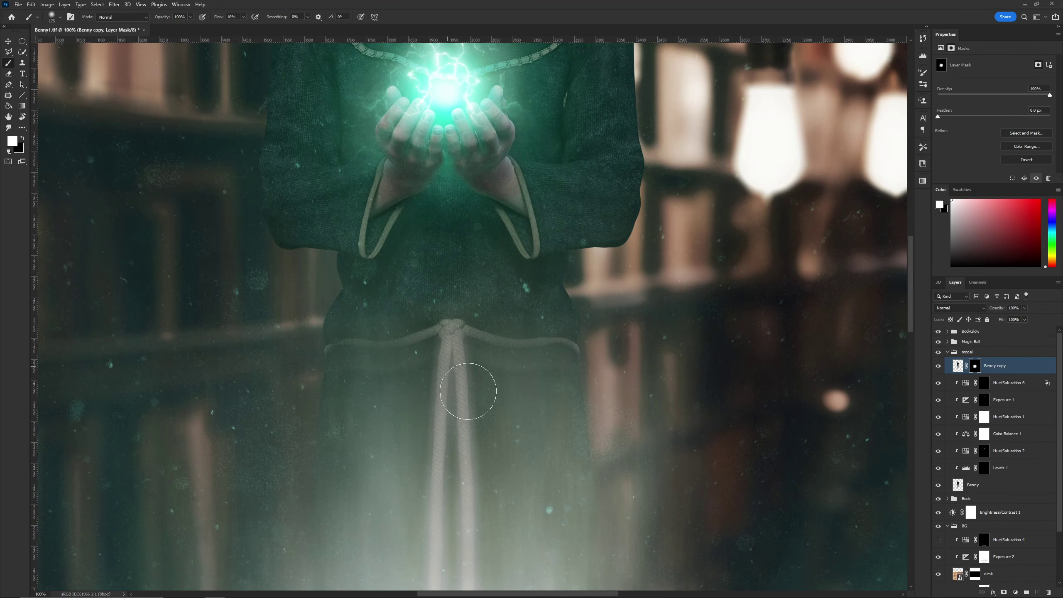
{"action": "key", "text": "x"}
{"action": "key", "text": "bracketright"}
{"action": "key", "text": "ctrl+minus"}
Try a blur on the OpticsPlus_Combo_01 light-rays layer in BookGlow, then discard it.
{"action": "left_click", "coordinate": [947, 331]}
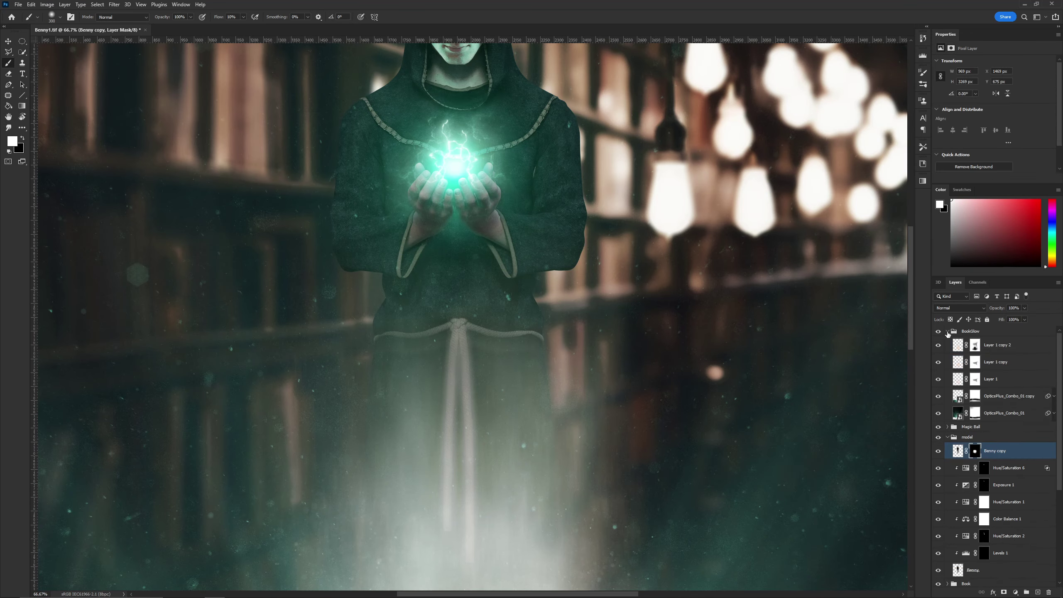
{"action": "left_click", "coordinate": [959, 414]}
{"action": "key", "text": "r"}
{"action": "left_click", "coordinate": [114, 5]}
{"action": "mouse_move", "coordinate": [120, 110]}
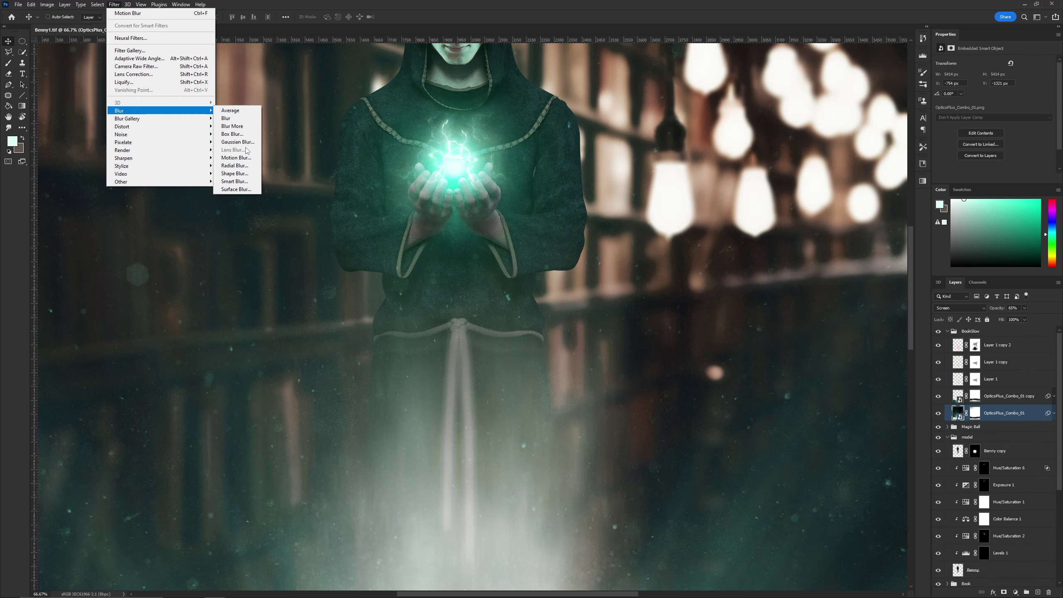
{"action": "left_click", "coordinate": [234, 142]}
{"action": "left_click", "coordinate": [748, 156]}
{"action": "key", "text": "v"}
{"action": "key", "text": "ctrl+minus"}
Draw a black-to-white gradient on the Benny copy mask to fade the lower robe.
{"action": "left_click", "coordinate": [948, 331]}
{"action": "left_click", "coordinate": [974, 365]}
{"action": "key", "text": "ctrl+plus"}
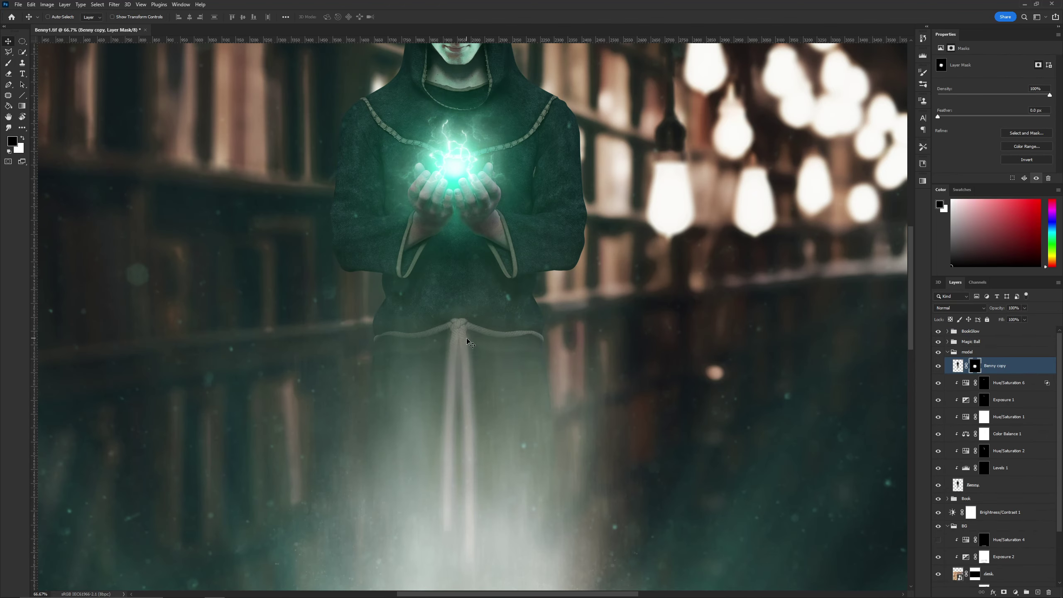
{"action": "key", "text": "ctrl+plus"}
{"action": "key", "text": "b"}
{"action": "left_click", "coordinate": [8, 105]}
{"action": "left_click_drag", "start_coordinate": [450, 253], "coordinate": [455, 400]}
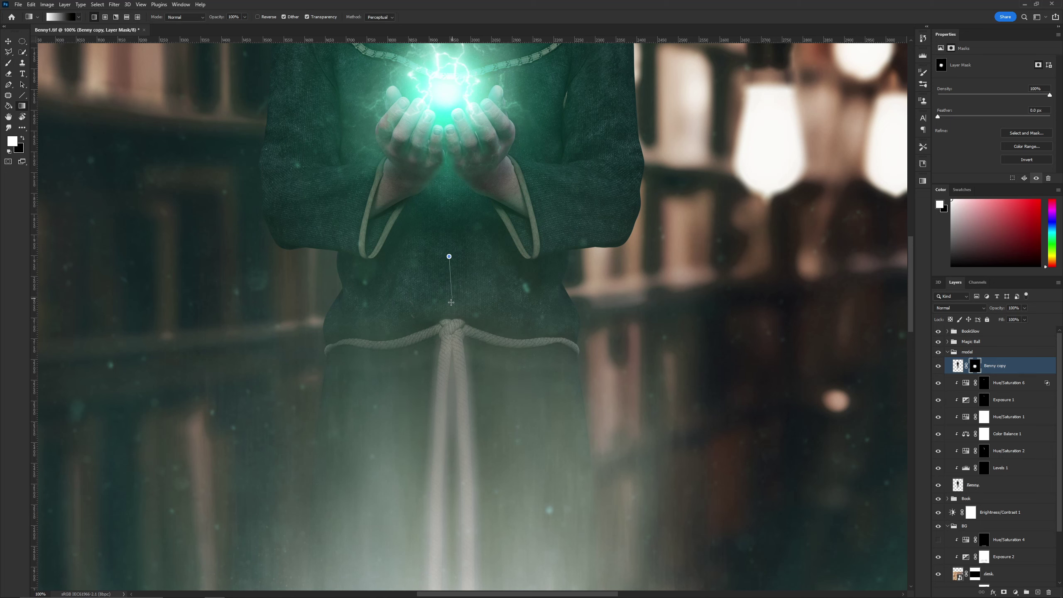
Redraw the robe fade from robe bottom to hands so the rope belt stays visible.
{"action": "key", "text": "ctrl+minus"}
{"action": "key", "text": "ctrl+minus"}
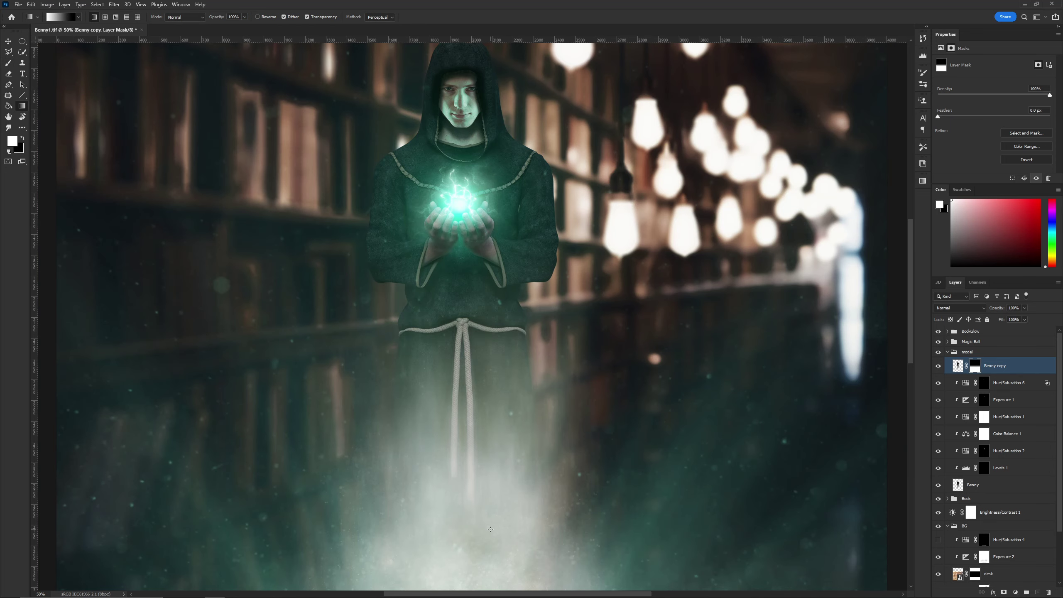
{"action": "left_click_drag", "start_coordinate": [469, 530], "coordinate": [473, 260]}
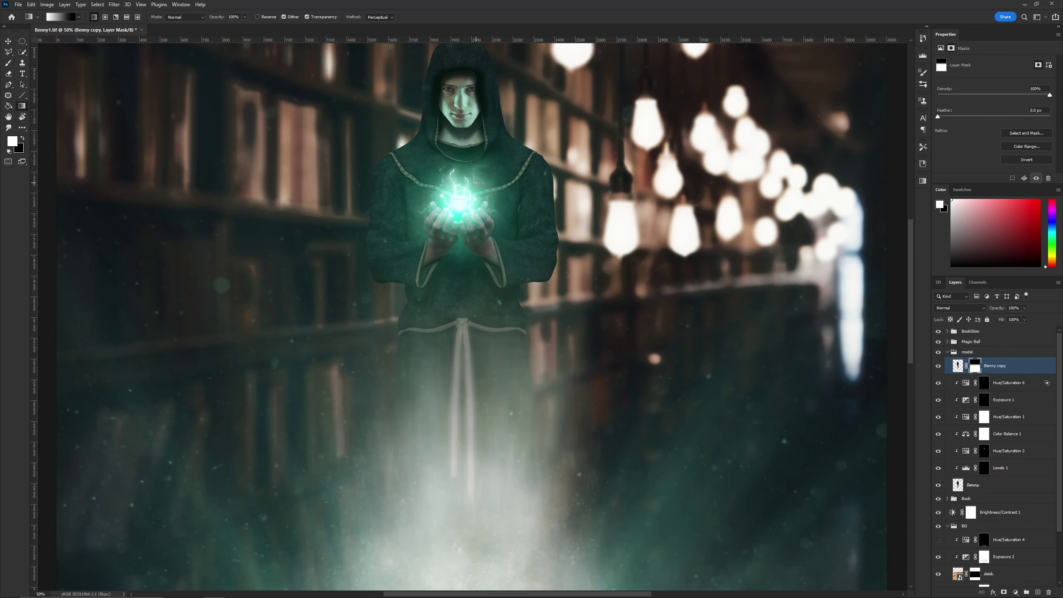
{"action": "key", "text": "ctrl+plus"}
{"action": "left_click_drag", "start_coordinate": [486, 431], "coordinate": [483, 231]}
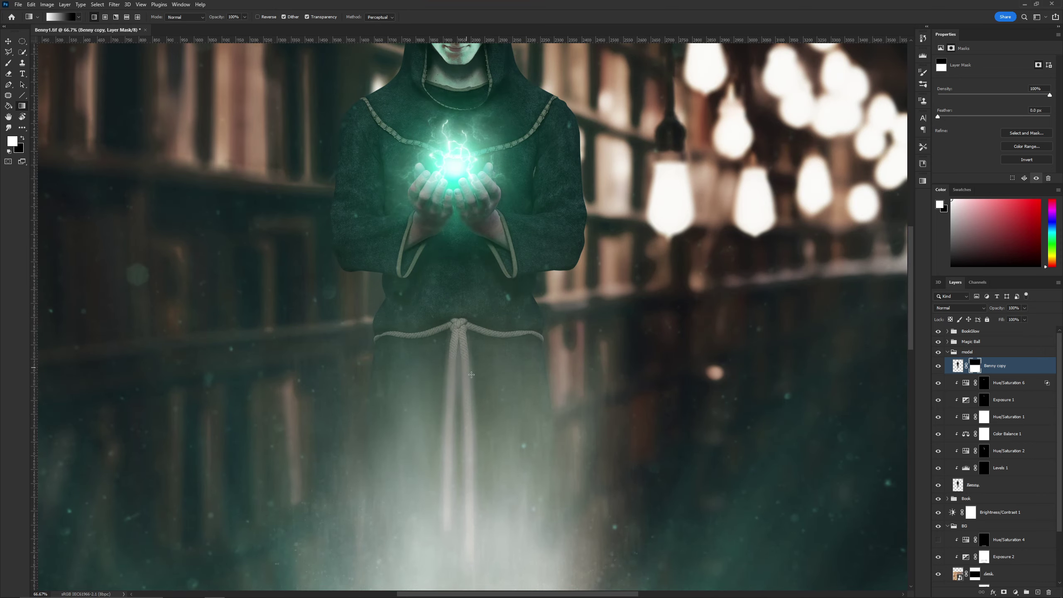
{"action": "left_click_drag", "start_coordinate": [471, 374], "coordinate": [484, 388]}
{"action": "left_click", "coordinate": [958, 365]}
{"action": "key", "text": "ctrl+0"}
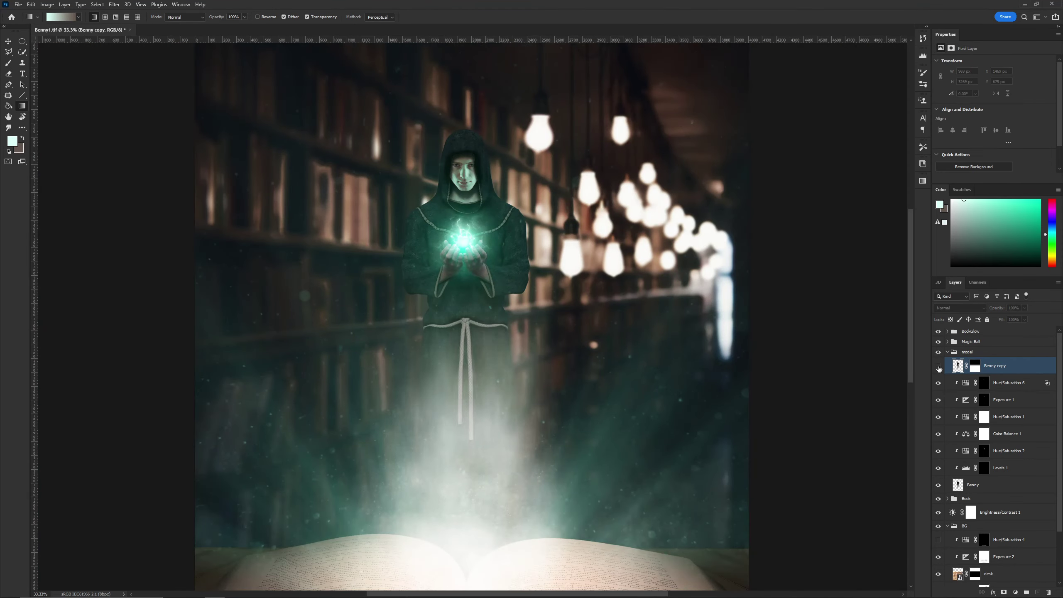
{"action": "key", "text": "ctrl+plus"}
{"action": "key", "text": "ctrl+plus"}
Set Exposure 1's Blend If underlying black slider to 28.
{"action": "left_click", "coordinate": [1012, 399]}
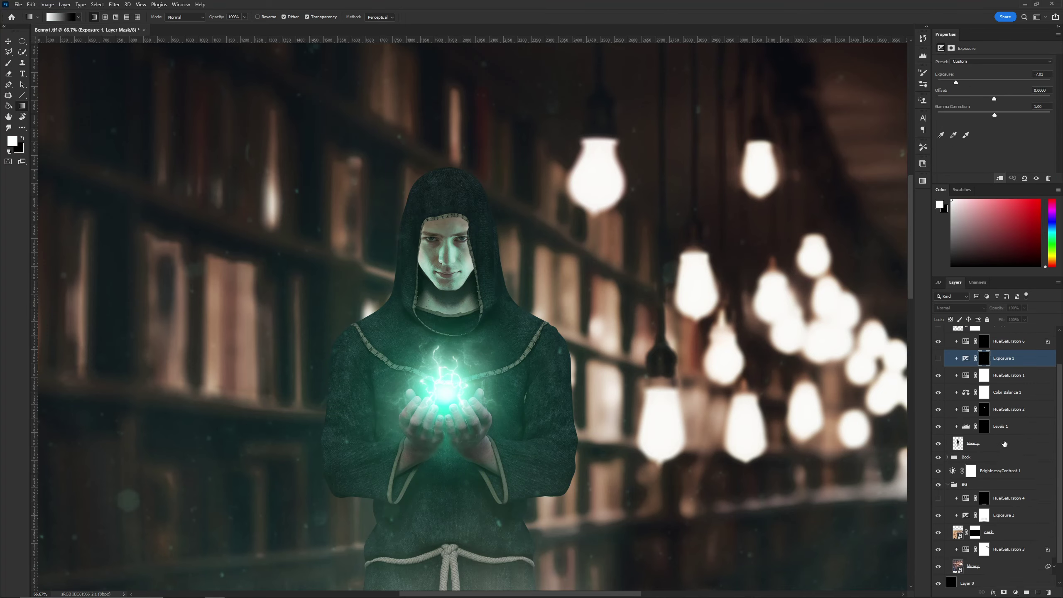
{"action": "double_click", "coordinate": [1021, 400]}
{"action": "left_click_drag", "start_coordinate": [850, 339], "coordinate": [863, 338]}
{"action": "key", "text": "Escape"}
Brush Exposure 1's mask along the hood top and left side to reveal the light trim.
{"action": "key", "text": "ctrl+plus"}
{"action": "key", "text": "ctrl+plus"}
{"action": "key", "text": "ctrl+plus"}
{"action": "key", "text": "b"}
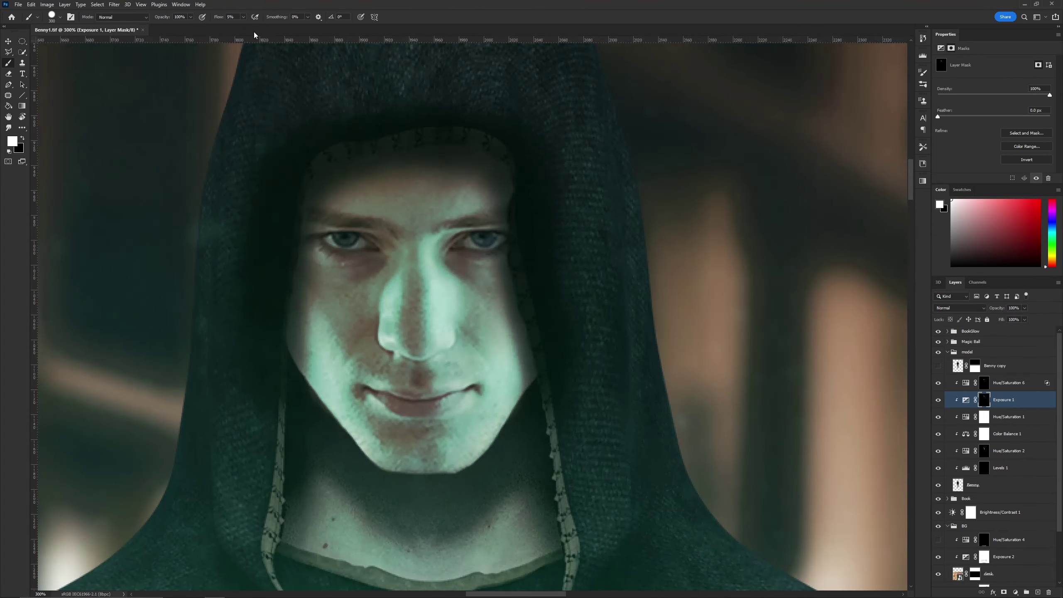
{"action": "mouse_move", "coordinate": [550, 143]}
{"action": "left_mouse_down"}
{"action": "mouse_move", "coordinate": [532, 244]}
{"action": "mouse_move", "coordinate": [560, 372]}
{"action": "left_mouse_up"}
{"action": "key", "text": "bracketleft"}
{"action": "key", "text": "bracketleft"}
{"action": "key", "text": "bracketleft"}
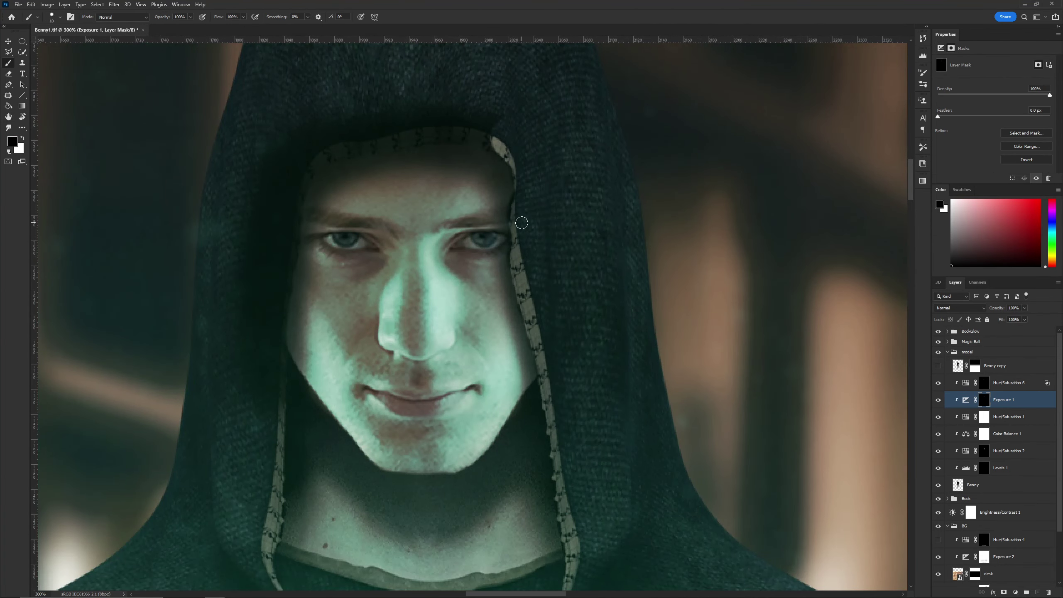
{"action": "mouse_move", "coordinate": [508, 147]}
{"action": "left_mouse_down"}
{"action": "mouse_move", "coordinate": [338, 144]}
{"action": "mouse_move", "coordinate": [279, 177]}
{"action": "left_mouse_up"}
{"action": "key", "text": "bracketright"}
{"action": "key", "text": "bracketright"}
{"action": "key", "text": "bracketright"}
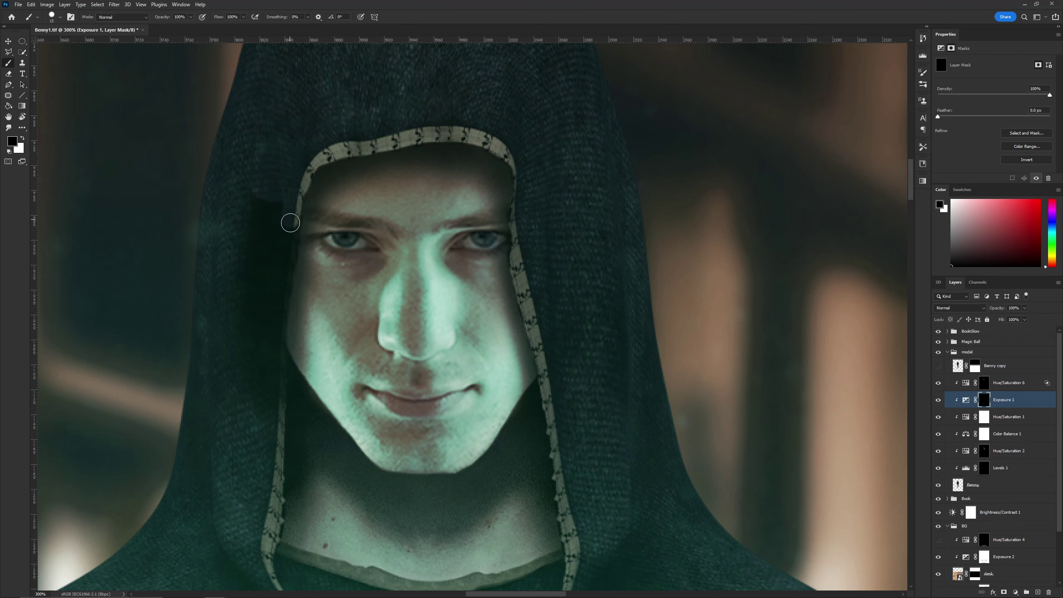
{"action": "left_click_drag", "start_coordinate": [289, 223], "coordinate": [269, 430]}
{"action": "key", "text": "ctrl+minus"}
{"action": "key", "text": "ctrl+minus"}
{"action": "key", "text": "ctrl+minus"}
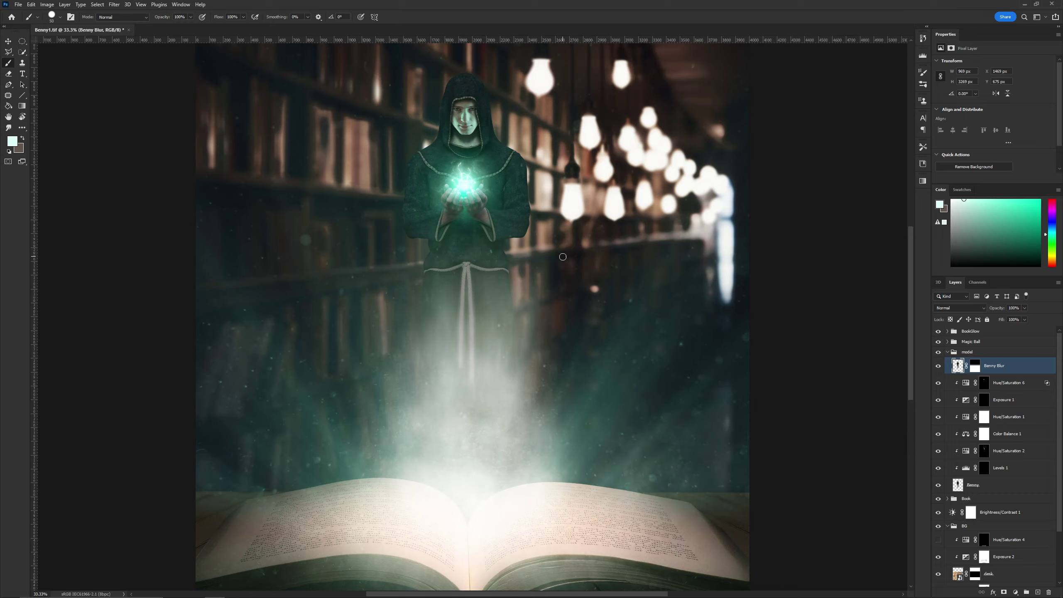
Duplicate the Hue/Saturation 6 glow adjustment.
{"action": "left_click", "coordinate": [984, 382]}
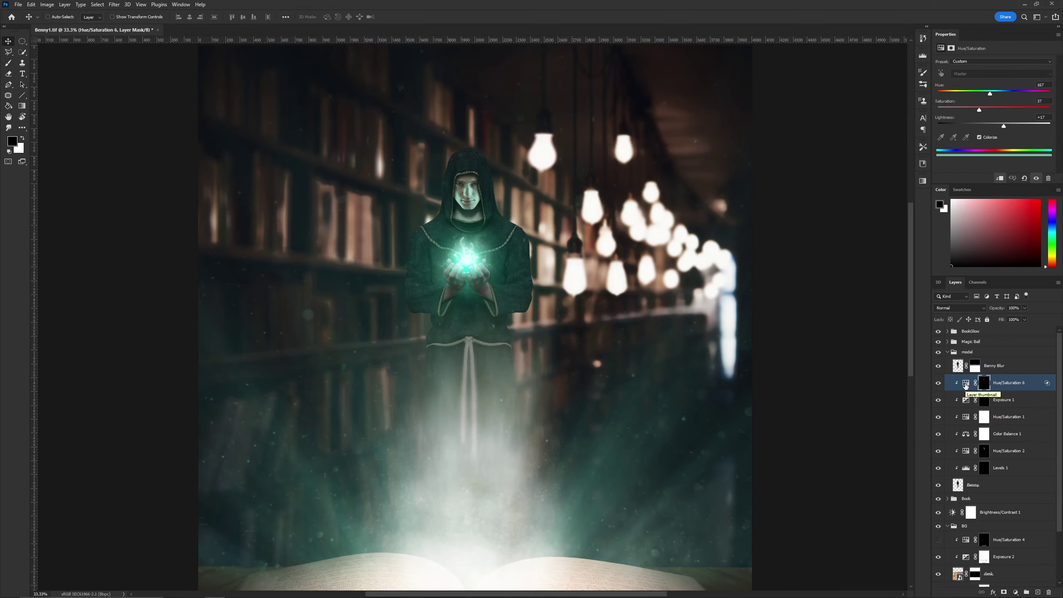
{"action": "key", "text": "ctrl+plus"}
{"action": "key", "text": "ctrl+plus"}
{"action": "right_click", "coordinate": [534, 277]}
{"action": "key", "text": "Escape"}
{"action": "key", "text": "ctrl+plus"}
{"action": "key", "text": "ctrl+plus"}
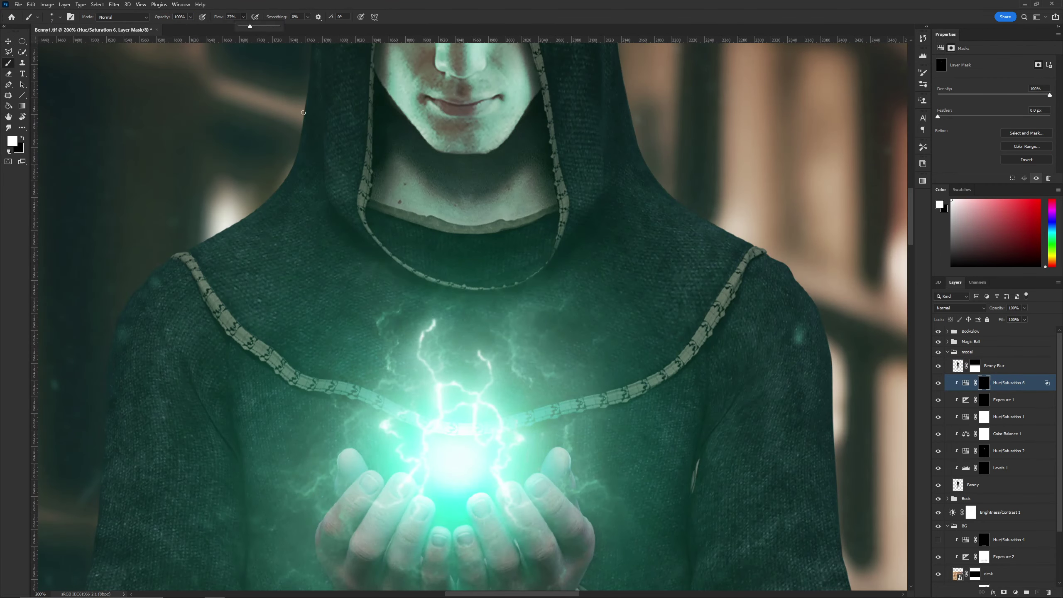
{"action": "right_click", "coordinate": [965, 384]}
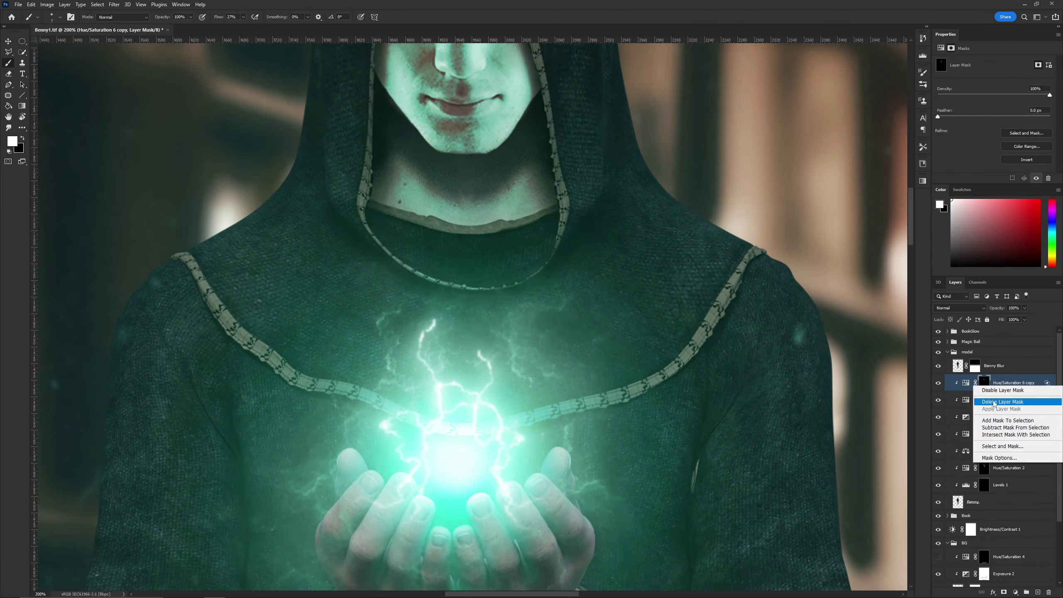
{"action": "key", "text": "ctrl+j"}
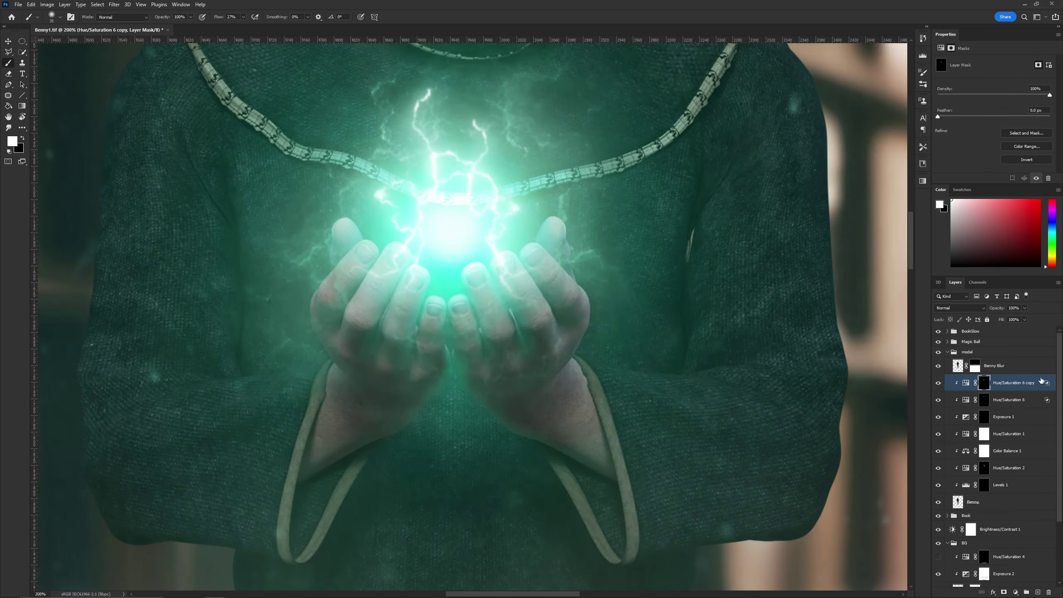
Review the Hue/Saturation 6 copy's blending options and invert its layer mask.
{"action": "double_click", "coordinate": [1041, 380]}
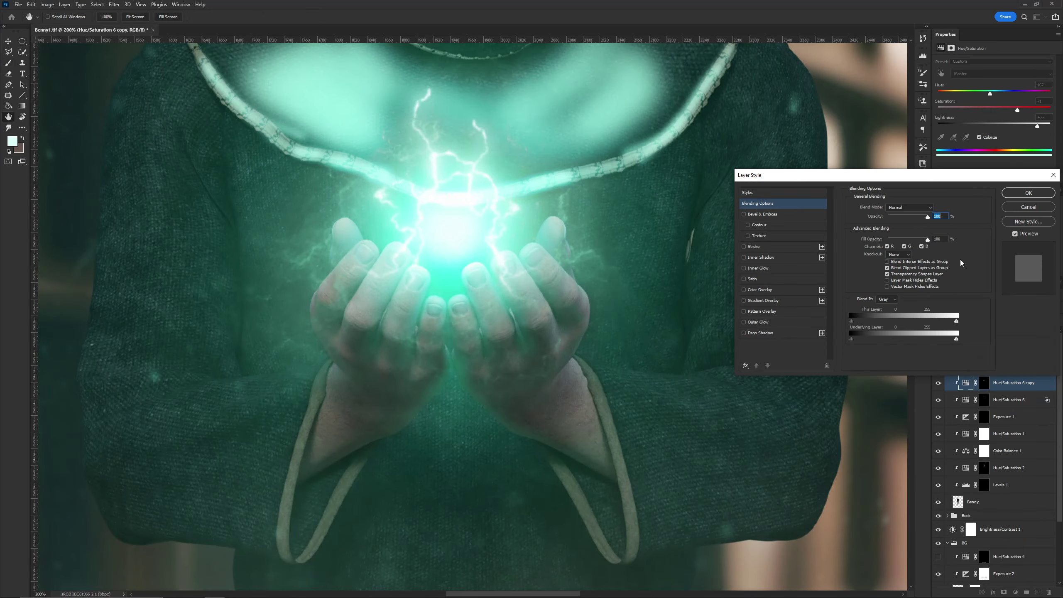
{"action": "key", "text": "Return"}
{"action": "left_click", "coordinate": [984, 385]}
{"action": "key", "text": "ctrl+i"}
{"action": "scroll", "coordinate": [461, 293], "scroll_direction": "up", "scroll_amount": 3}
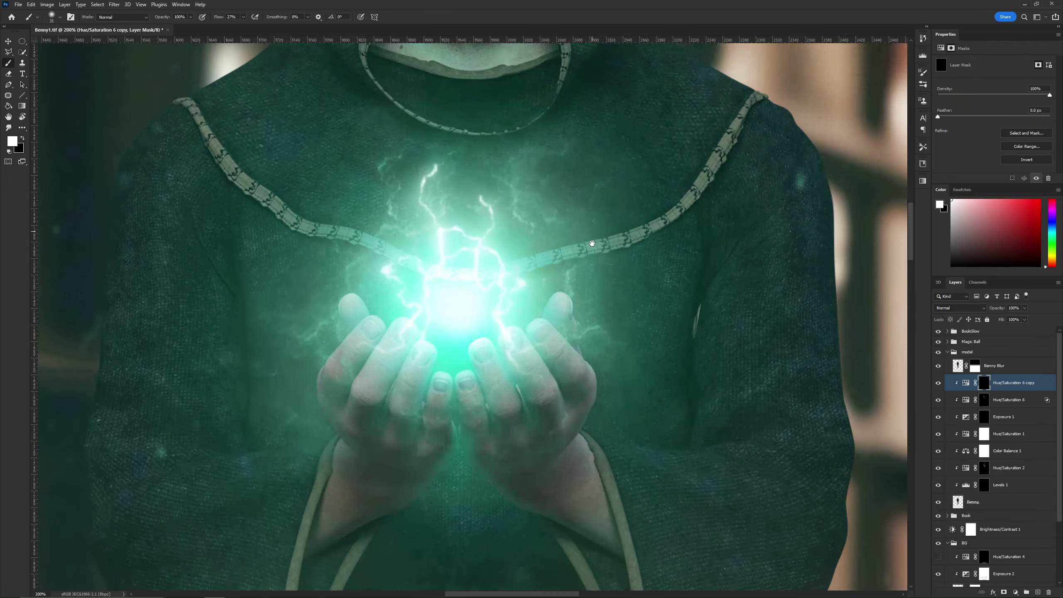
{"action": "key", "text": "d"}
{"action": "key", "text": "x"}
{"action": "left_click", "coordinate": [945, 416]}
Add a masked Exposure 4 boost and brighten the cord across the chest.
{"action": "key", "text": "ctrl+minus"}
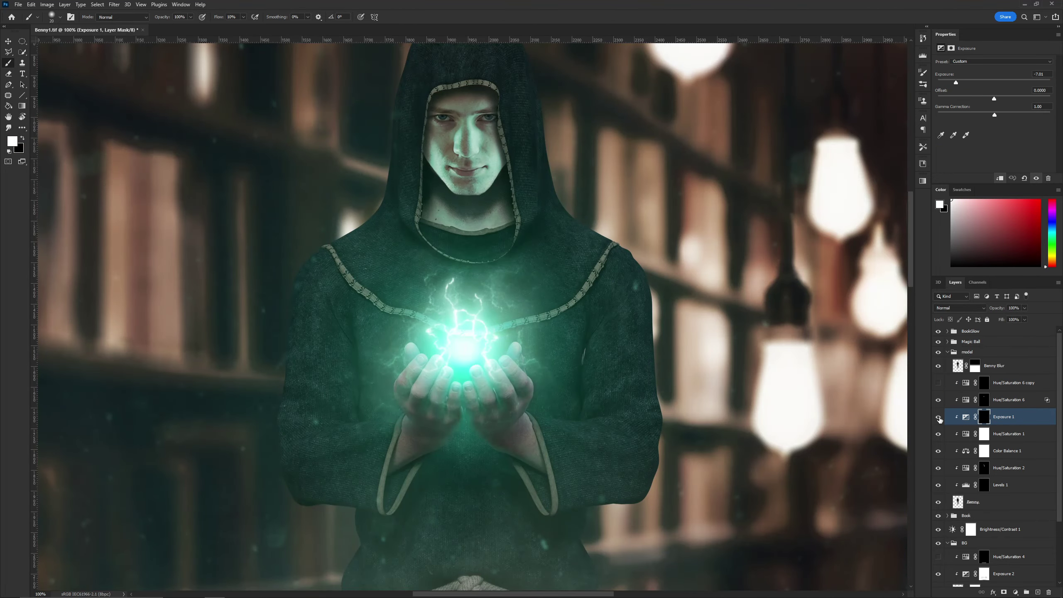
{"action": "left_click", "coordinate": [940, 468]}
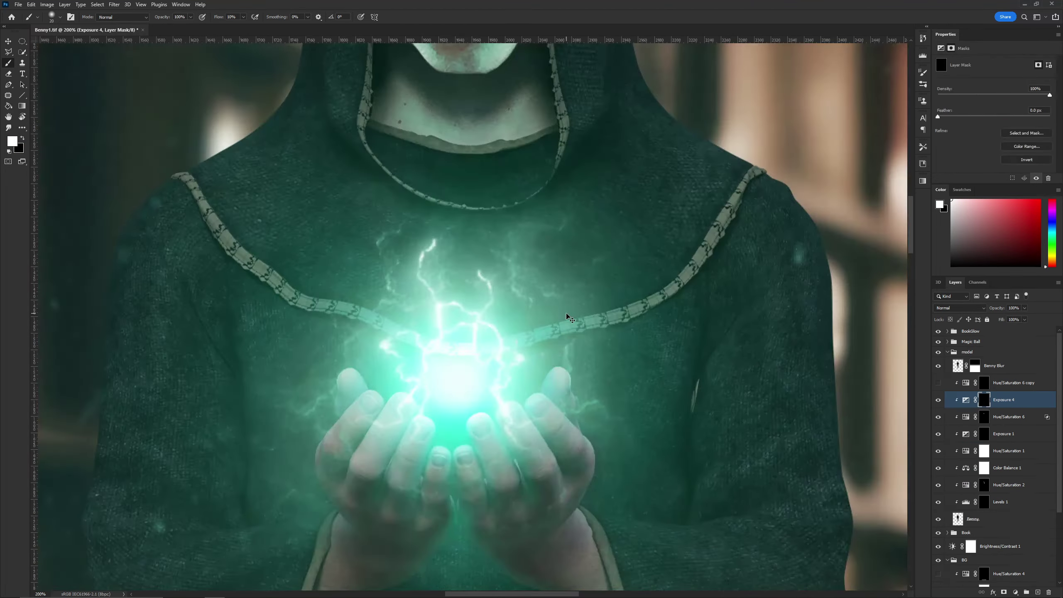
{"action": "key", "text": "ctrl+plus"}
{"action": "left_click_drag", "start_coordinate": [531, 331], "coordinate": [259, 270]}
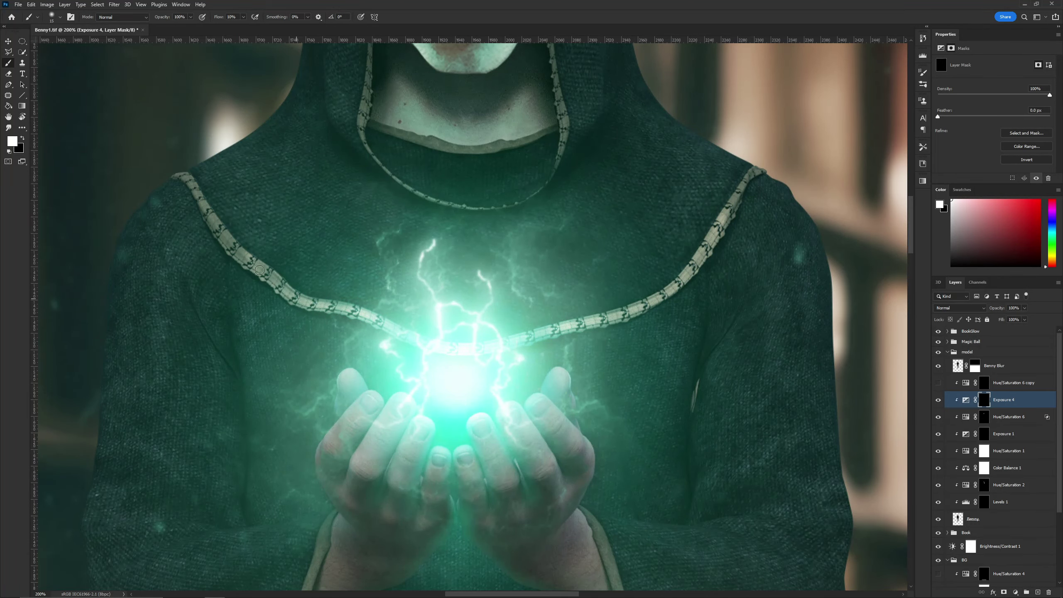
{"action": "scroll", "coordinate": [357, 212], "scroll_direction": "up", "scroll_amount": 3}
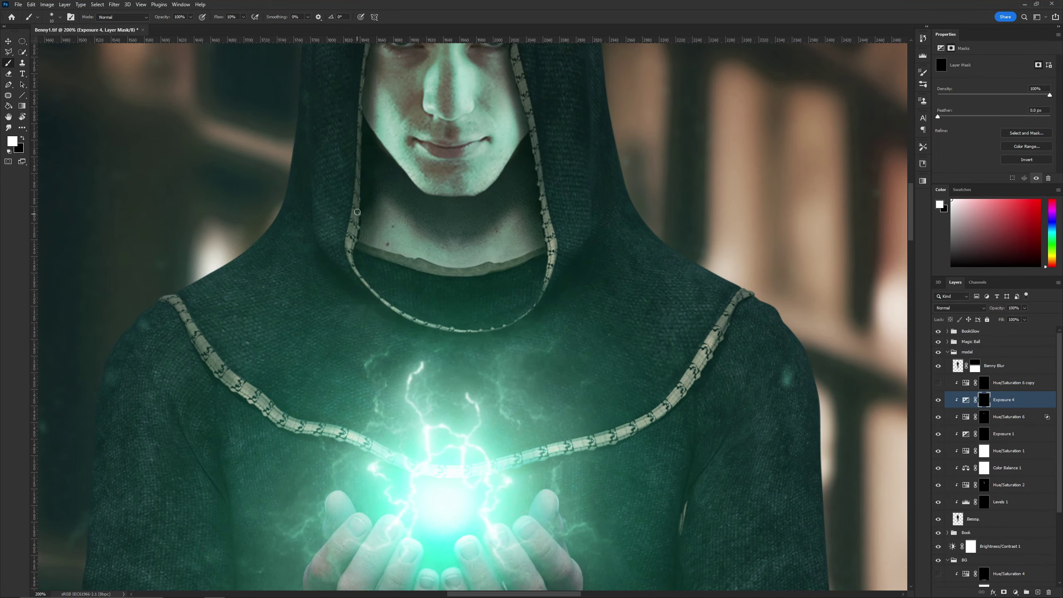
{"action": "key", "text": "bracketright"}
{"action": "key", "text": "bracketright"}
{"action": "key", "text": "bracketright"}
Brighten the robe on both sides of the hands on the Exposure 4 mask.
{"action": "key", "text": "ctrl+plus"}
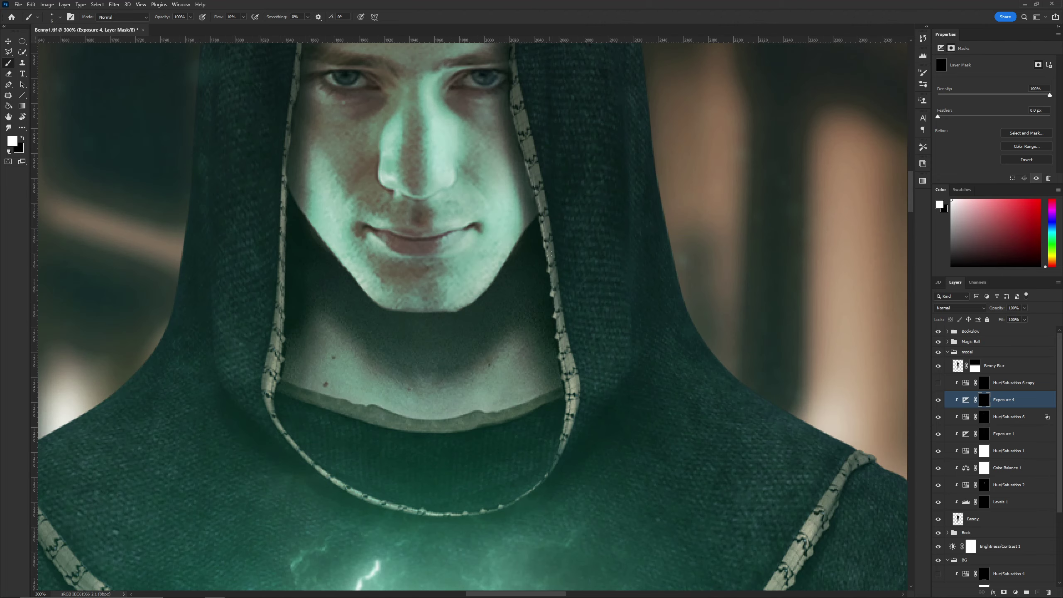
{"action": "key", "text": "x"}
{"action": "key", "text": "bracketright"}
{"action": "key", "text": "bracketright"}
{"action": "scroll", "coordinate": [534, 162], "scroll_direction": "up", "scroll_amount": 4}
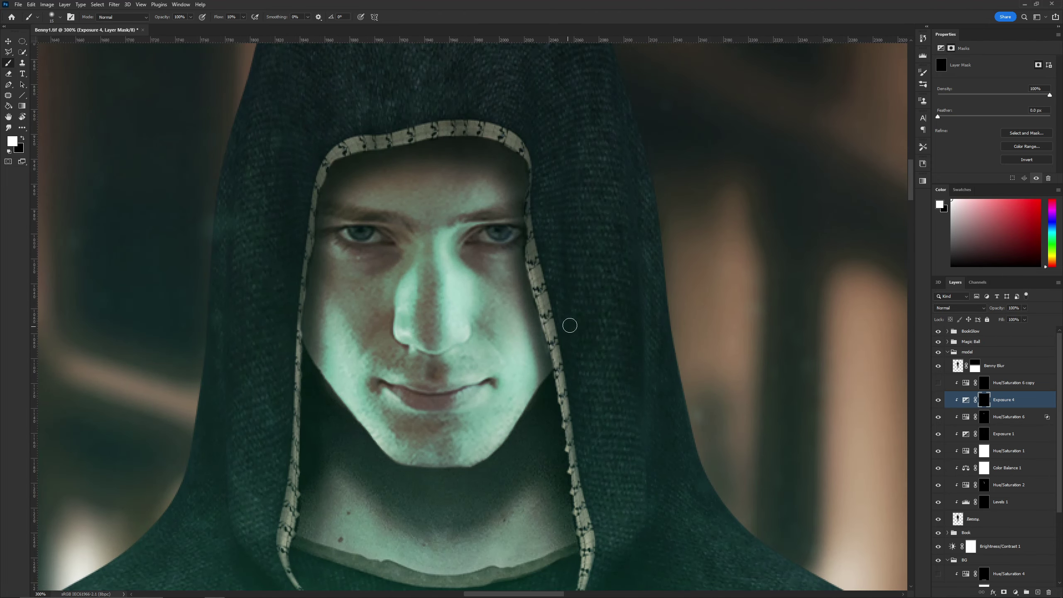
{"action": "key", "text": "x"}
{"action": "key", "text": "bracketright"}
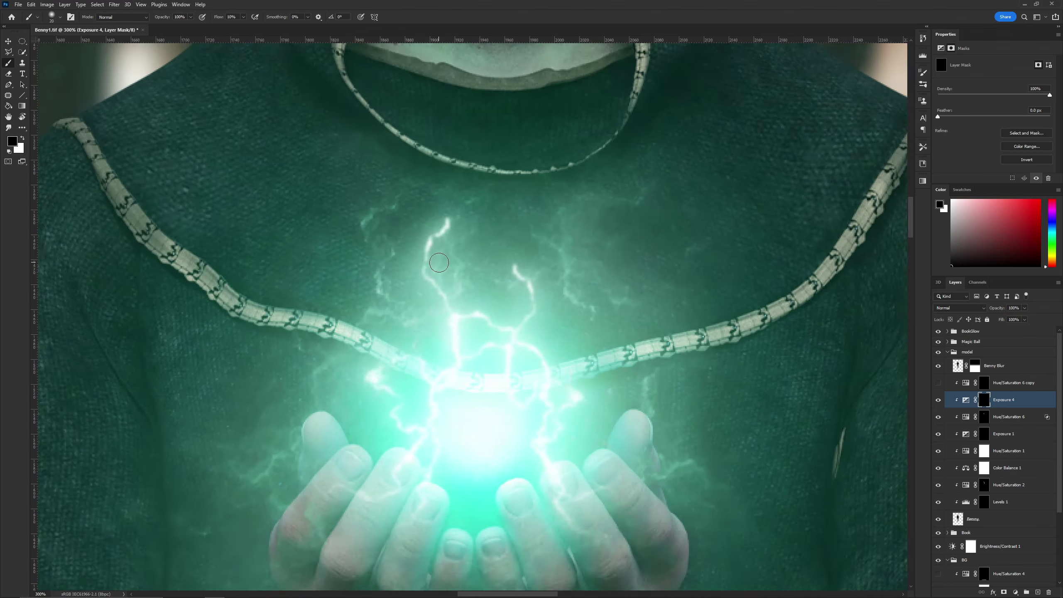
{"action": "key", "text": "bracketleft"}
{"action": "key", "text": "bracketleft"}
{"action": "key", "text": "bracketleft"}
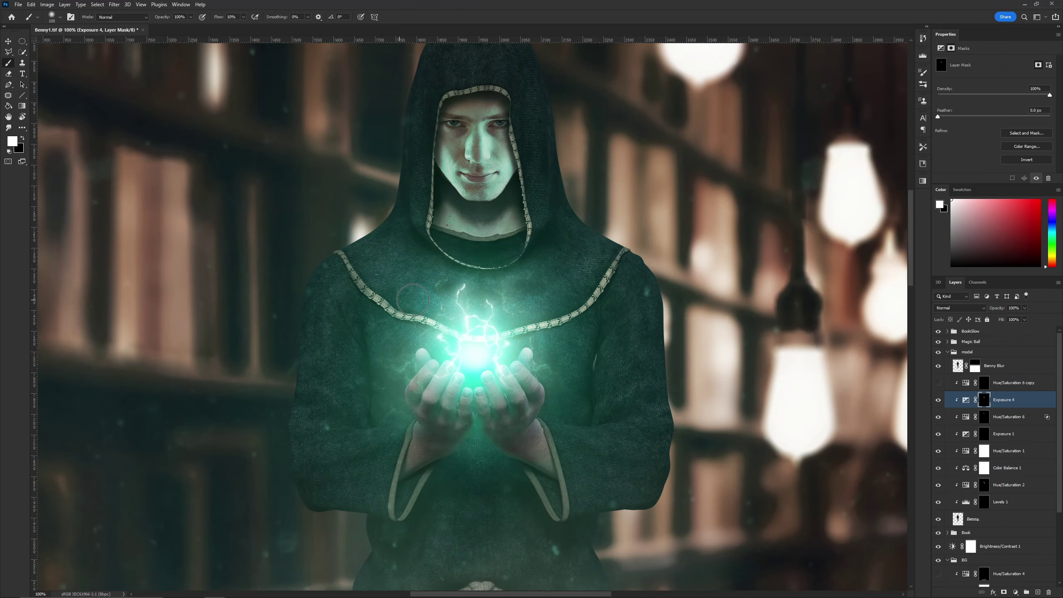
{"action": "left_click_drag", "start_coordinate": [611, 312], "coordinate": [618, 395]}
{"action": "left_click_drag", "start_coordinate": [339, 330], "coordinate": [351, 401]}
{"action": "key", "text": "bracketleft"}
{"action": "left_click_drag", "start_coordinate": [595, 342], "coordinate": [639, 430]}
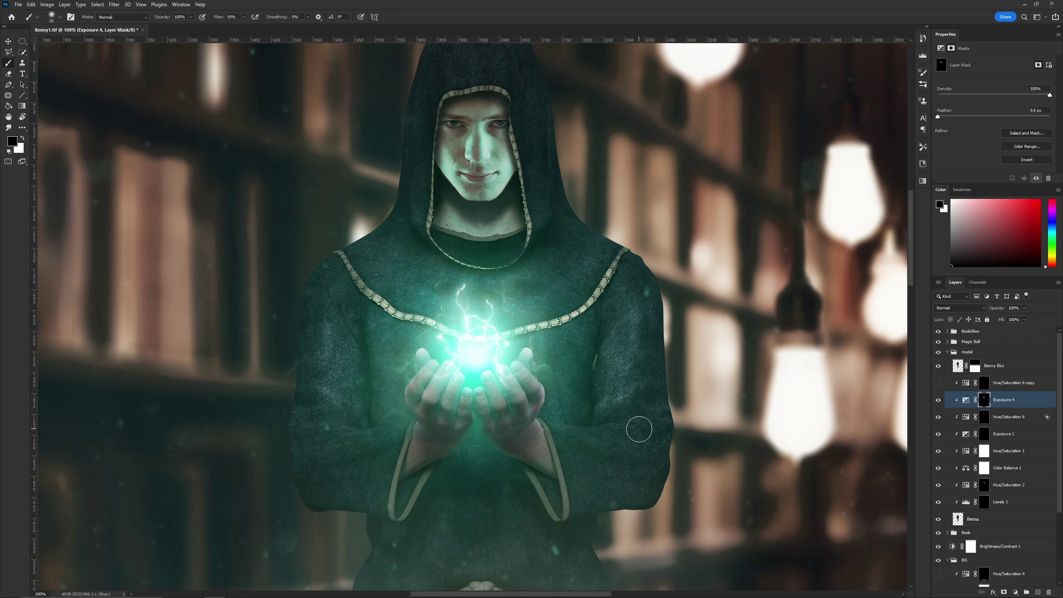
{"action": "left_click_drag", "start_coordinate": [356, 360], "coordinate": [351, 285]}
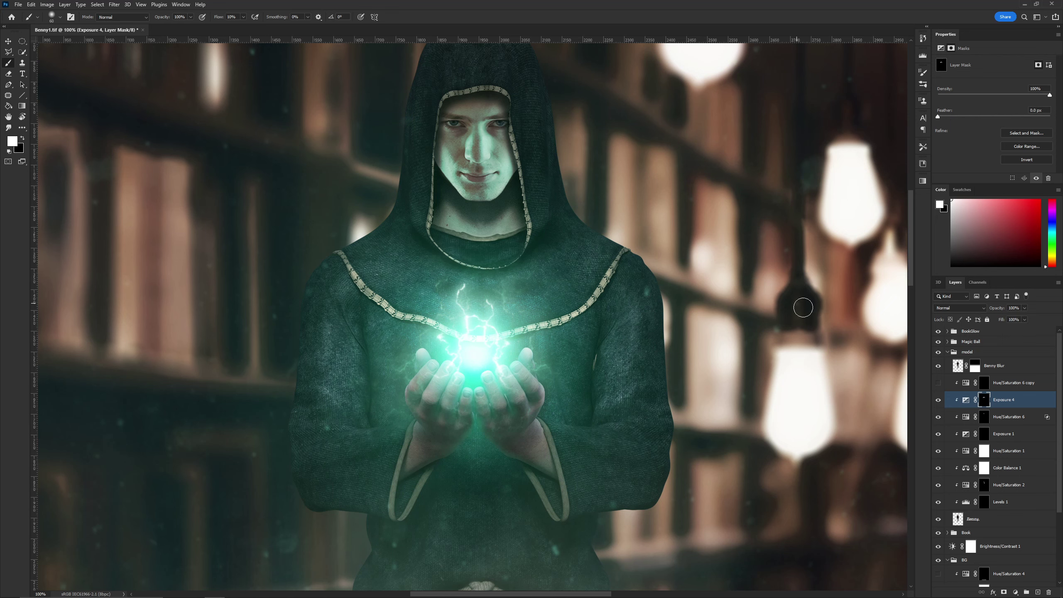
Hide the BookGlow group and brighten the right side of the hood.
{"action": "left_click", "coordinate": [938, 331]}
{"action": "key", "text": "ctrl+plus"}
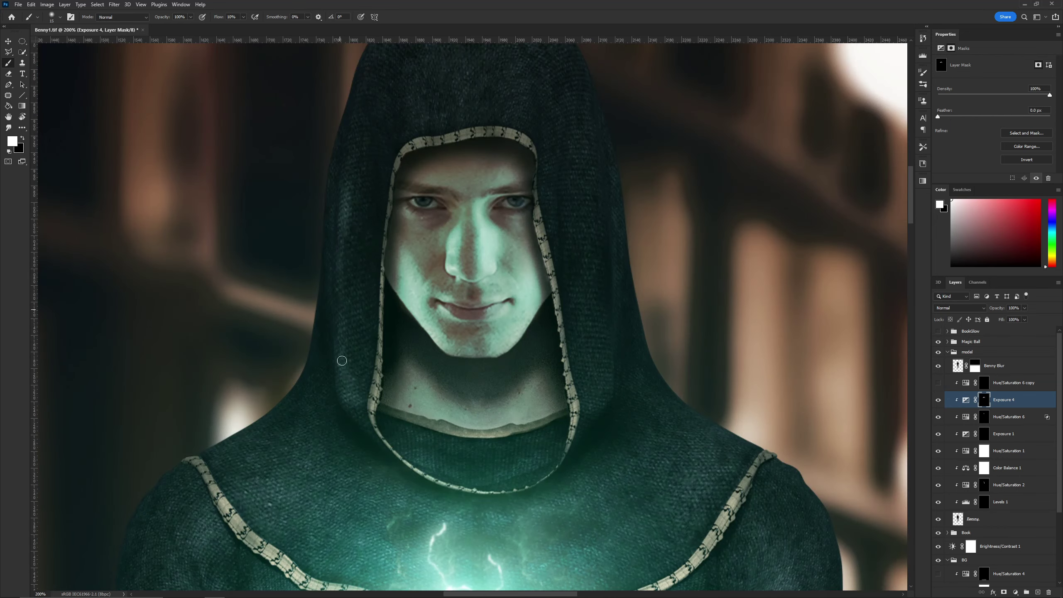
{"action": "key", "text": "bracketright"}
{"action": "left_click_drag", "start_coordinate": [594, 394], "coordinate": [606, 288]}
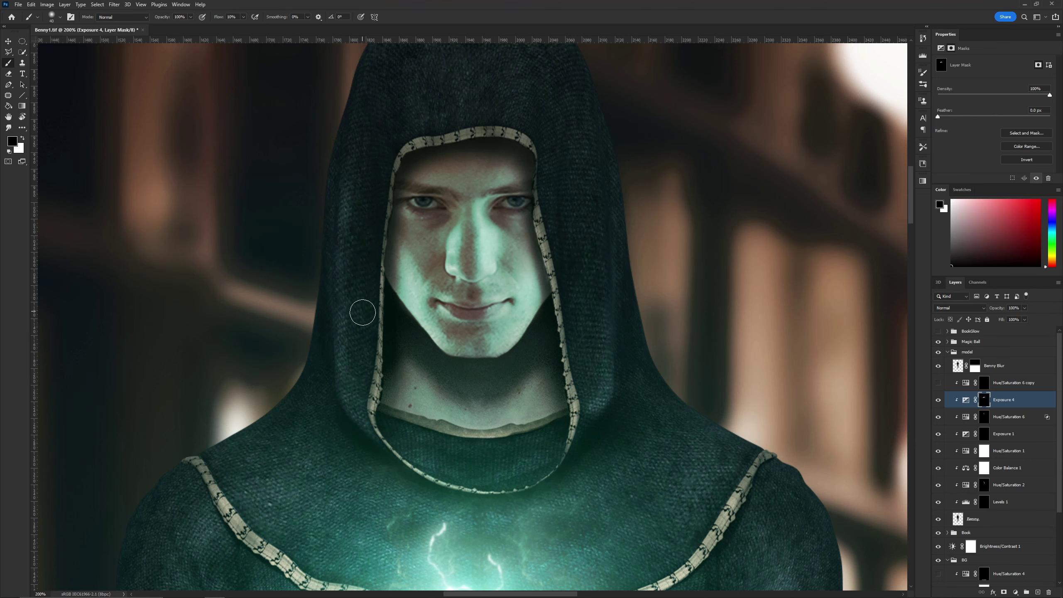
{"action": "key", "text": "x"}
{"action": "key", "text": "ctrl+minus"}
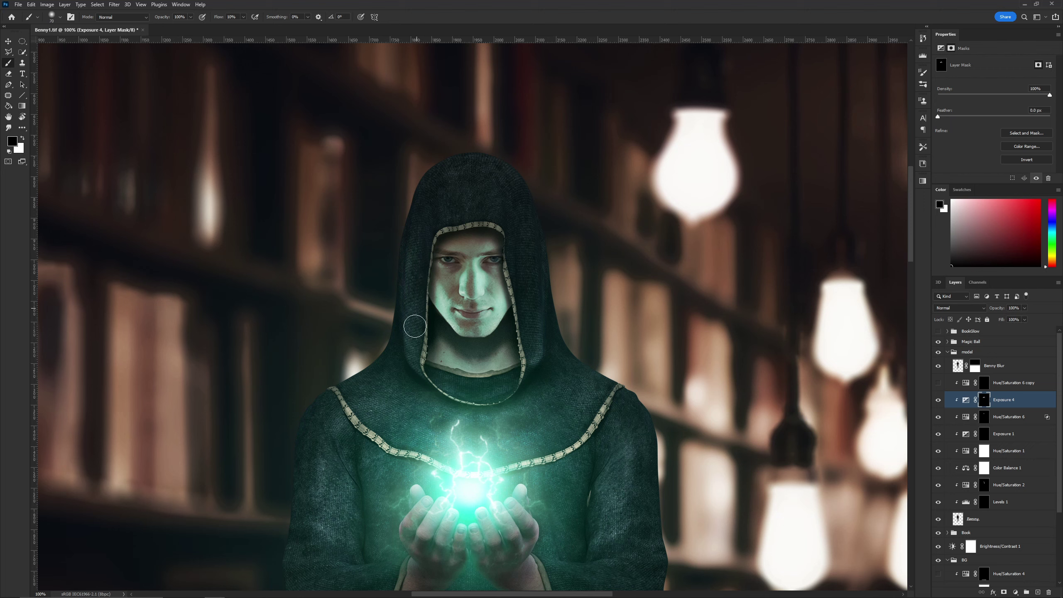
Paint the orb's glow onto the sleeve in the Exposure 4 mask.
{"action": "scroll", "coordinate": [431, 357], "scroll_direction": "down", "scroll_amount": 5}
{"action": "key", "text": "bracketleft"}
{"action": "key", "text": "bracketleft"}
{"action": "key", "text": "bracketleft"}
{"action": "key", "text": "x"}
{"action": "key", "text": "ctrl+plus"}
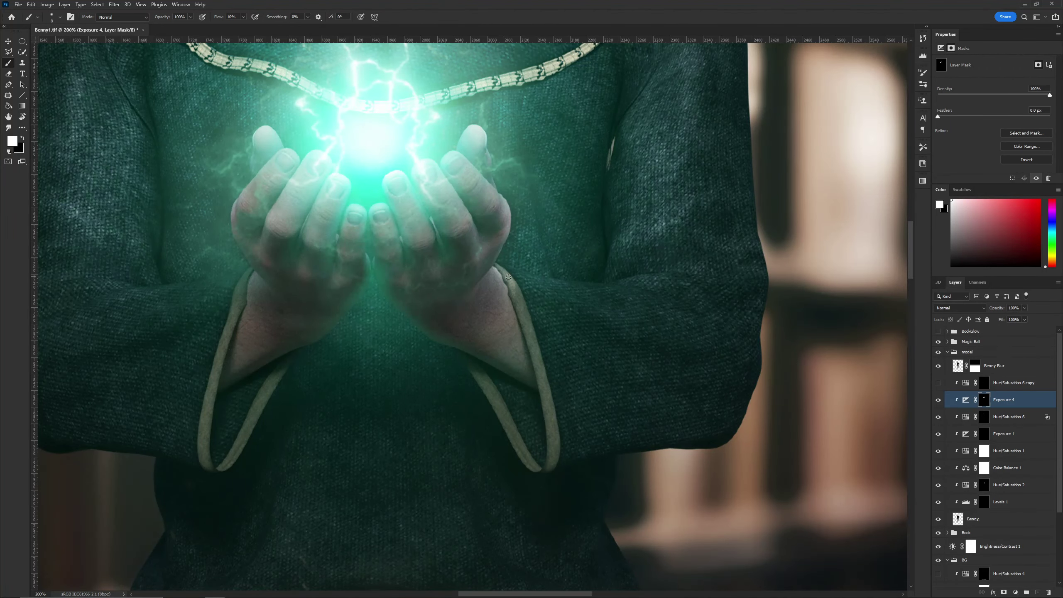
{"action": "scroll", "coordinate": [356, 287], "scroll_direction": "left", "scroll_amount": 5}
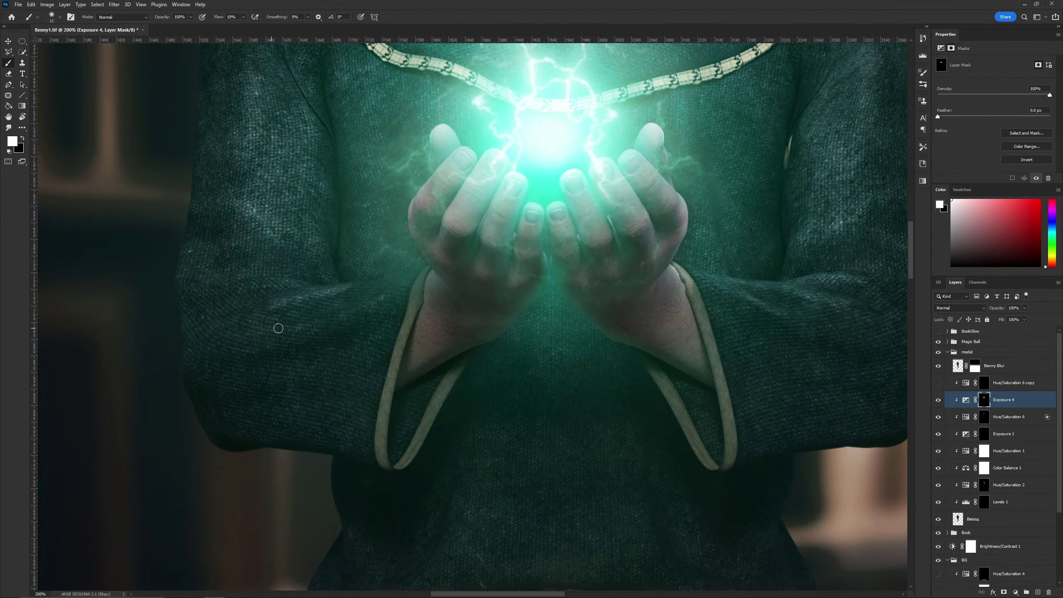
{"action": "left_click_drag", "start_coordinate": [278, 328], "coordinate": [404, 287]}
{"action": "key", "text": "x"}
{"action": "key", "text": "bracketright"}
Work the brush along the cuff edge and review the whole robe.
{"action": "key", "text": "bracketright"}
{"action": "key", "text": "bracketright"}
{"action": "key", "text": "bracketright"}
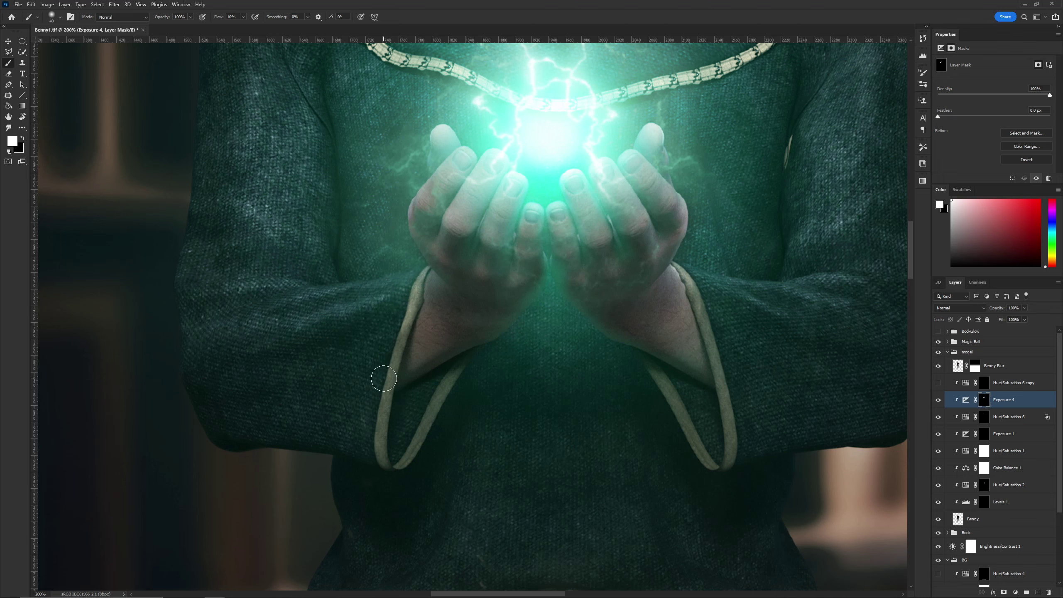
{"action": "key", "text": "x"}
{"action": "key", "text": "bracketright"}
{"action": "key", "text": "bracketright"}
{"action": "key", "text": "bracketright"}
{"action": "scroll", "coordinate": [384, 378], "scroll_direction": "down", "scroll_amount": 3}
{"action": "key", "text": "bracketleft"}
{"action": "key", "text": "bracketleft"}
{"action": "key", "text": "ctrl+equal"}
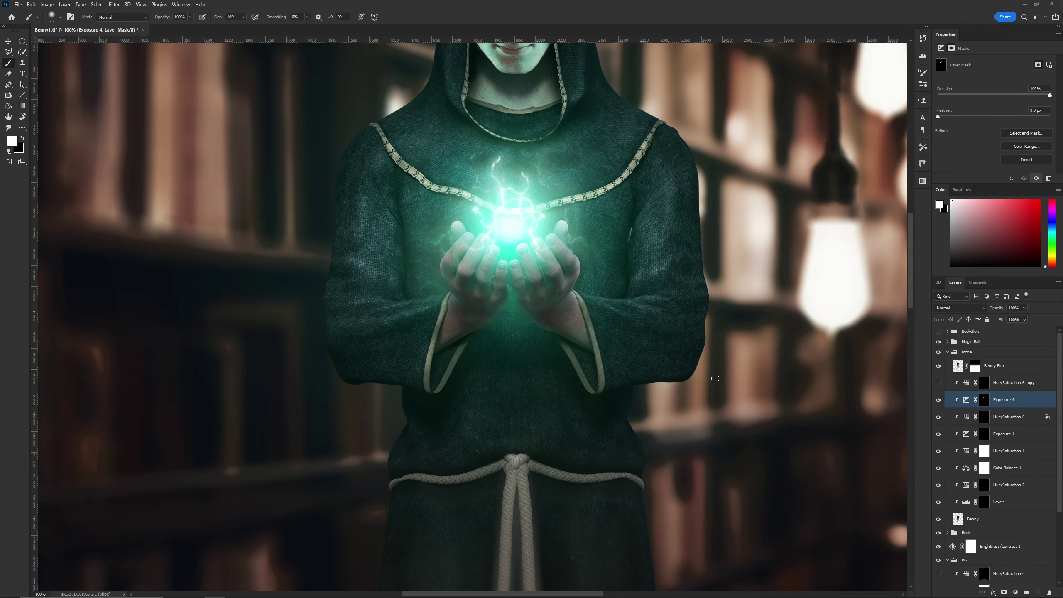
{"action": "key", "text": "ctrl+minus"}
{"action": "left_click", "coordinate": [1013, 383]}
Show the Hue/Saturation 6 copy and limit its tint to brighter underlying tones with Blend If.
{"action": "left_click", "coordinate": [938, 382]}
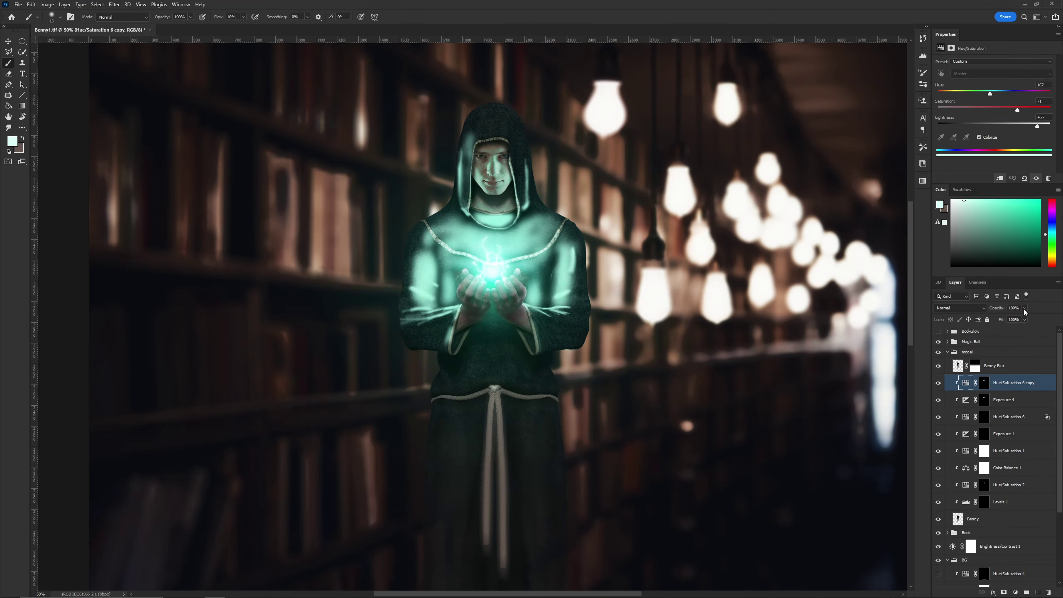
{"action": "double_click", "coordinate": [1042, 383]}
{"action": "left_click_drag", "start_coordinate": [851, 338], "coordinate": [859, 346]}
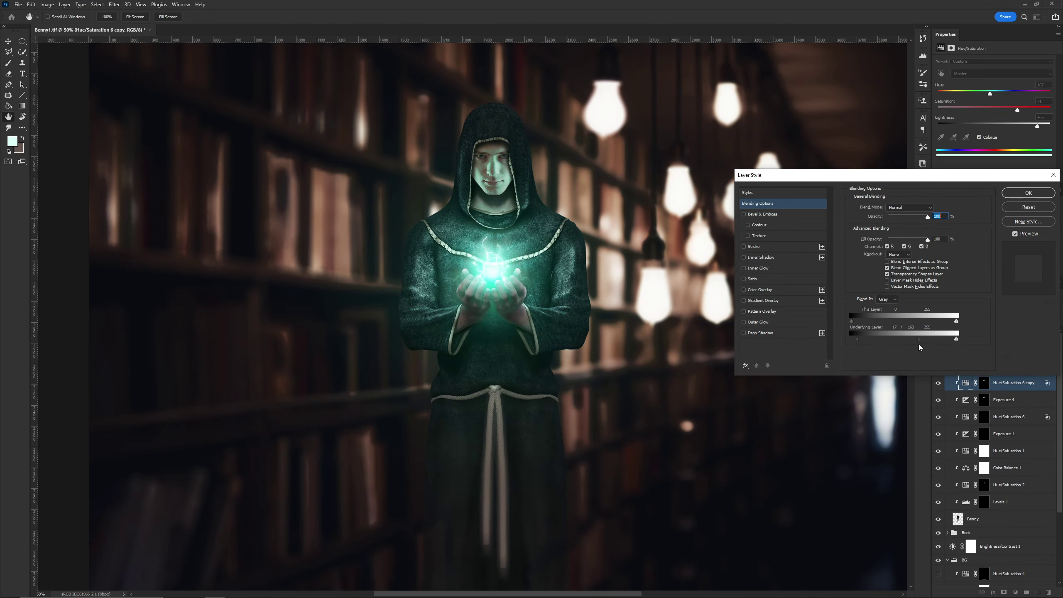
{"action": "key", "text": "Return"}
Paint white on the Exposure 4 mask to spread glow onto the robe below the hands.
{"action": "key", "text": "ctrl+equal"}
{"action": "key", "text": "ctrl+equal"}
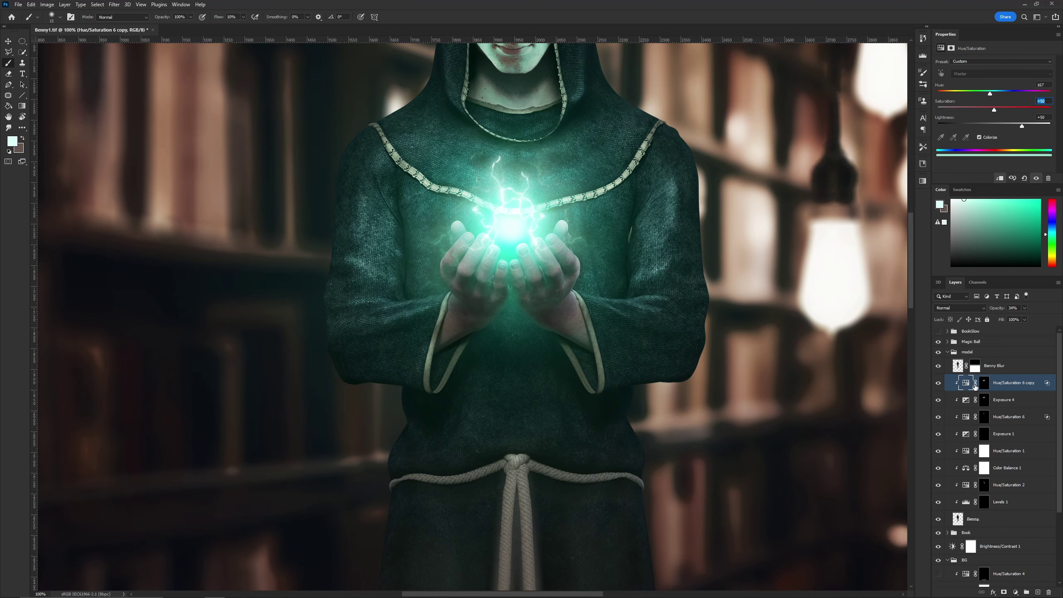
{"action": "left_click", "coordinate": [984, 400]}
{"action": "key", "text": "d"}
{"action": "key", "text": "ctrl+0"}
{"action": "scroll", "coordinate": [489, 190], "scroll_direction": "up", "scroll_amount": 5}
{"action": "scroll", "coordinate": [493, 420], "scroll_direction": "down", "scroll_amount": 3}
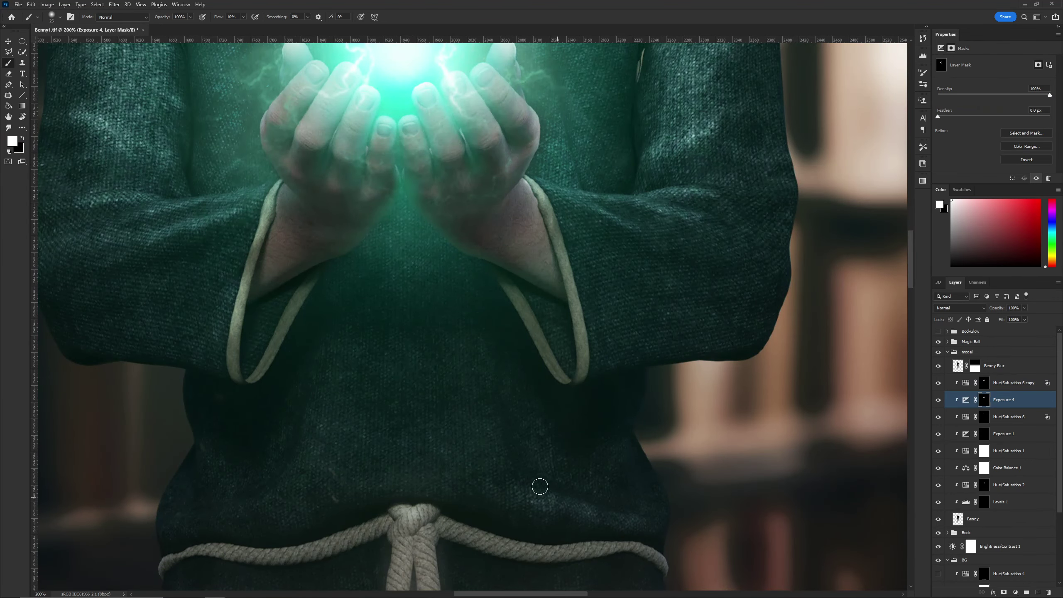
{"action": "mouse_move", "coordinate": [540, 486]}
{"action": "left_mouse_down"}
{"action": "mouse_move", "coordinate": [479, 485]}
{"action": "mouse_move", "coordinate": [436, 446]}
{"action": "mouse_move", "coordinate": [495, 494]}
{"action": "left_mouse_up"}
{"action": "key", "text": "bracketright"}
{"action": "key", "text": "bracketright"}
{"action": "key", "text": "bracketright"}
{"action": "mouse_move", "coordinate": [984, 399]}
{"action": "left_mouse_down"}
{"action": "mouse_move", "coordinate": [985, 385]}
{"action": "mouse_move", "coordinate": [985, 404]}
{"action": "left_mouse_up"}
Select the Hue/Saturation 6 copy and resize the brush while reviewing the lower robe.
{"action": "key", "text": "ctrl+0"}
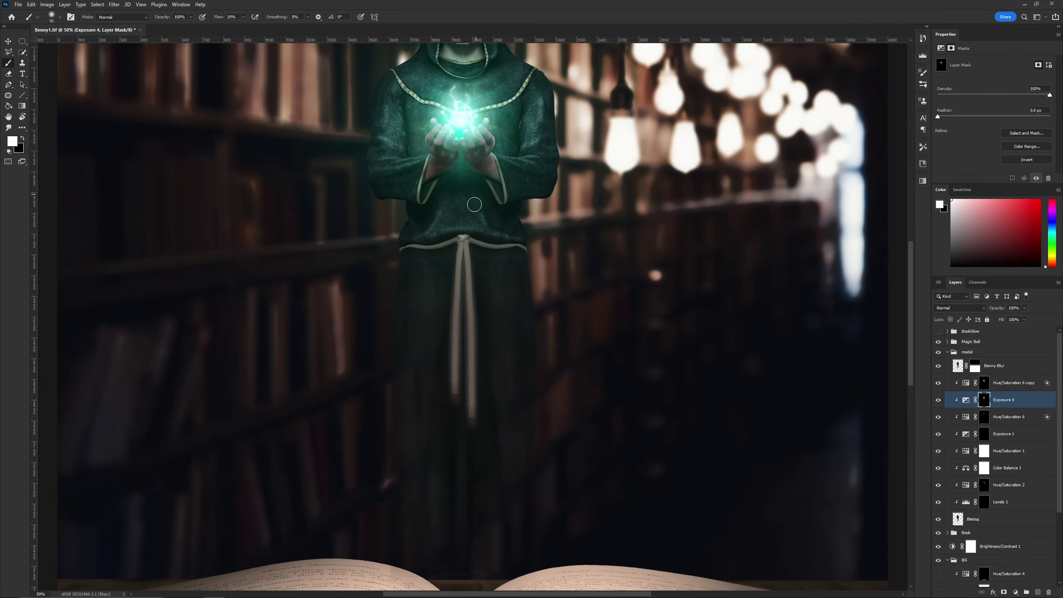
{"action": "key", "text": "bracketleft"}
{"action": "key", "text": "bracketleft"}
{"action": "key", "text": "bracketleft"}
{"action": "key", "text": "ctrl+equal"}
{"action": "key", "text": "ctrl+equal"}
{"action": "key", "text": "alt+bracketright"}
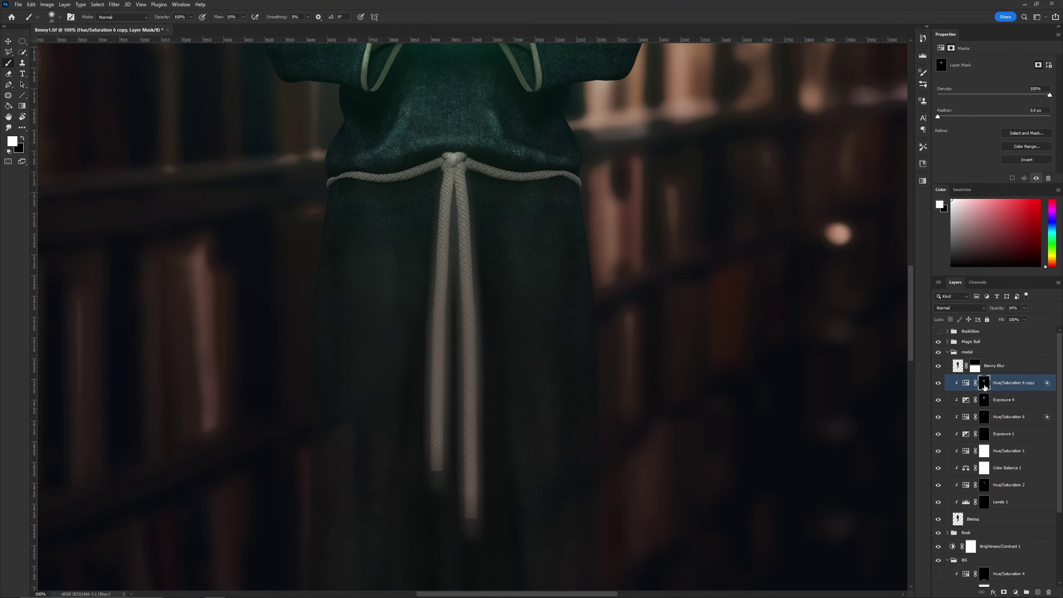
{"action": "key", "text": "ctrl+0"}
Return to the Exposure 4 mask with a black brush sized for the hood trim.
{"action": "key", "text": "ctrl+equal"}
{"action": "key", "text": "bracketleft"}
{"action": "key", "text": "bracketleft"}
{"action": "key", "text": "bracketleft"}
{"action": "key", "text": "bracketright"}
{"action": "key", "text": "bracketright"}
{"action": "key", "text": "bracketright"}
{"action": "key", "text": "ctrl+0"}
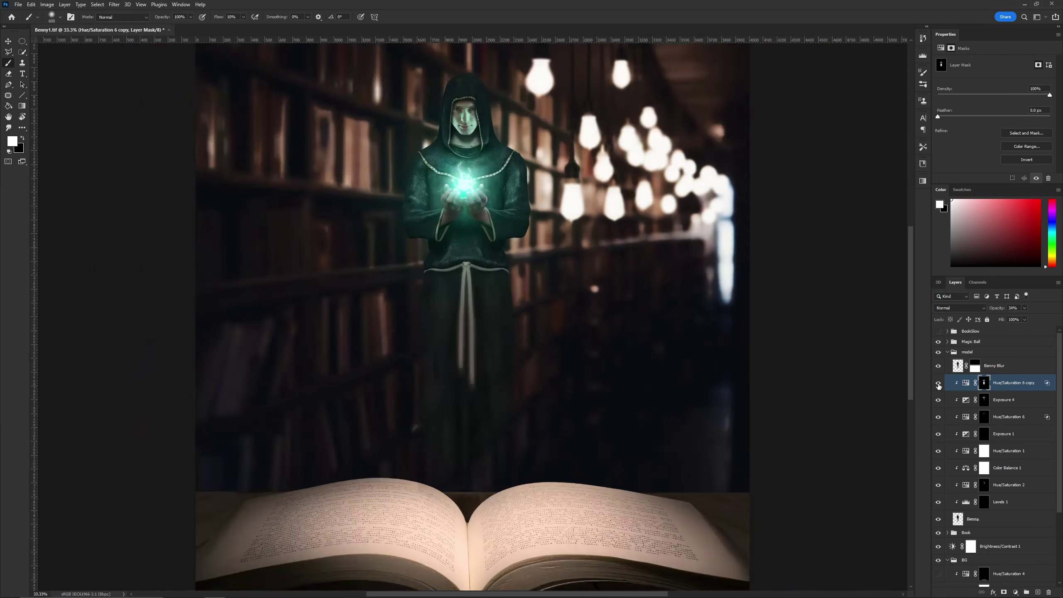
{"action": "key", "text": "ctrl+equal"}
{"action": "key", "text": "alt+bracketleft"}
{"action": "scroll", "coordinate": [491, 323], "scroll_direction": "up", "scroll_amount": 3}
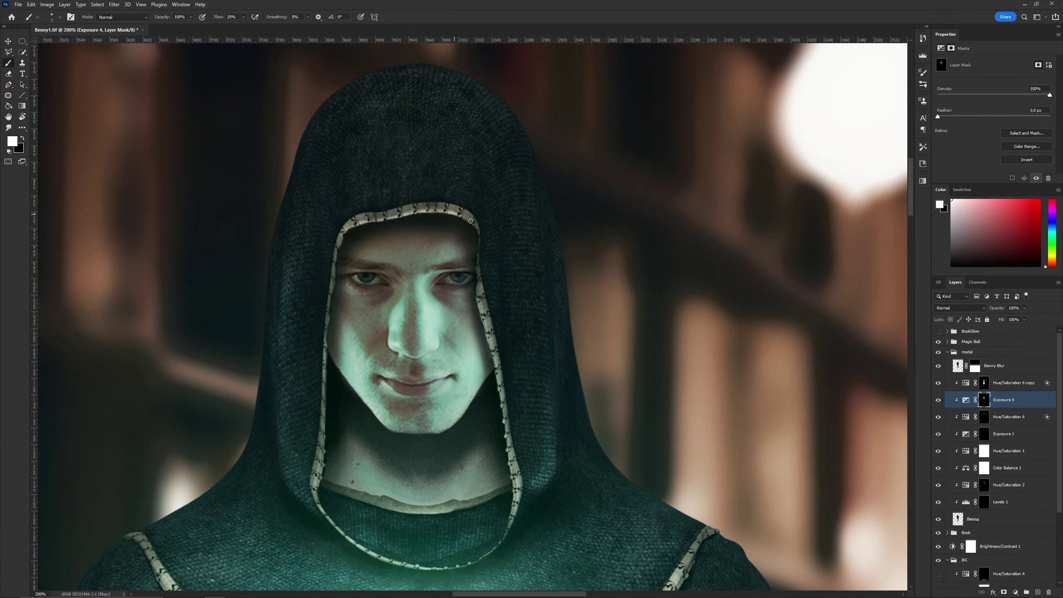
{"action": "key", "text": "bracketright"}
{"action": "key", "text": "x"}
{"action": "type", "text": "eye"}
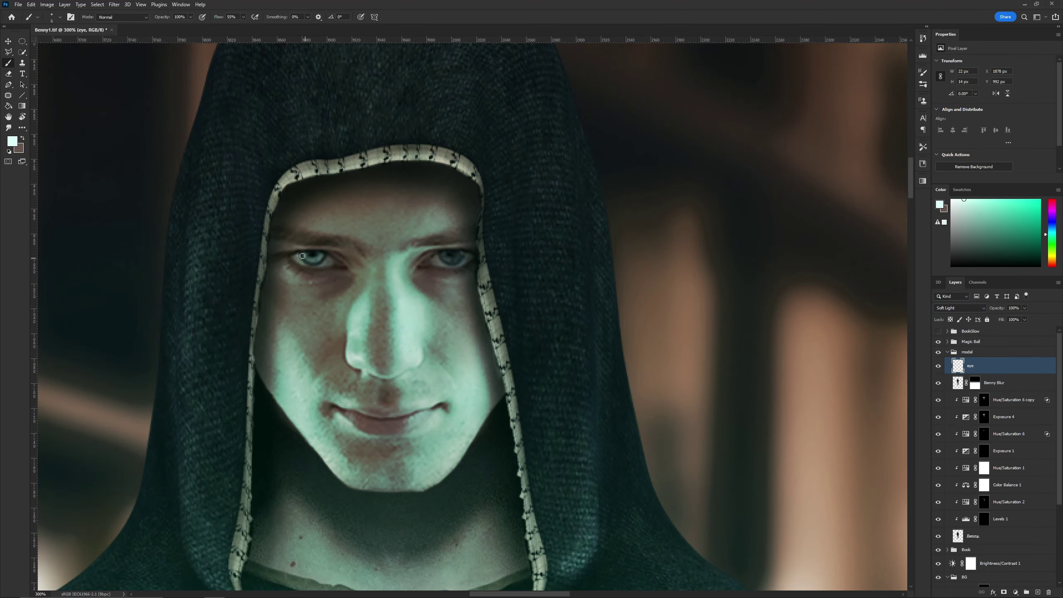
Set the eye layer to Color Dodge and undo the left-eye glow stroke.
{"action": "left_click", "coordinate": [959, 308]}
{"action": "left_click", "coordinate": [953, 382]}
{"action": "key", "text": "ctrl+z"}
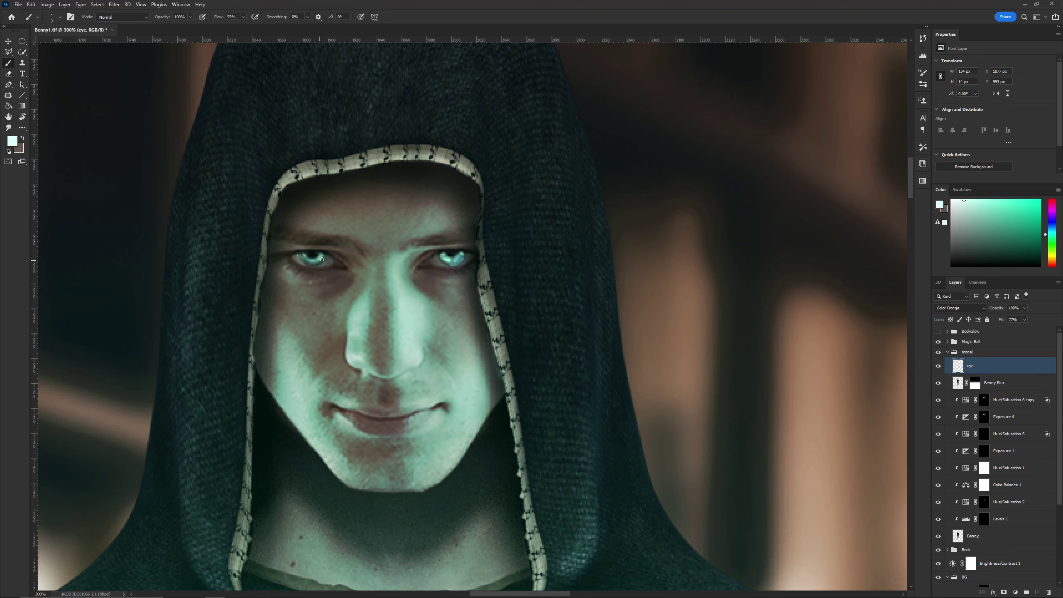
{"action": "scroll", "coordinate": [327, 270], "scroll_direction": "up", "scroll_amount": 2}
{"action": "scroll", "coordinate": [327, 270], "scroll_direction": "down", "scroll_amount": 5}
{"action": "scroll", "coordinate": [431, 297], "scroll_direction": "up", "scroll_amount": 3}
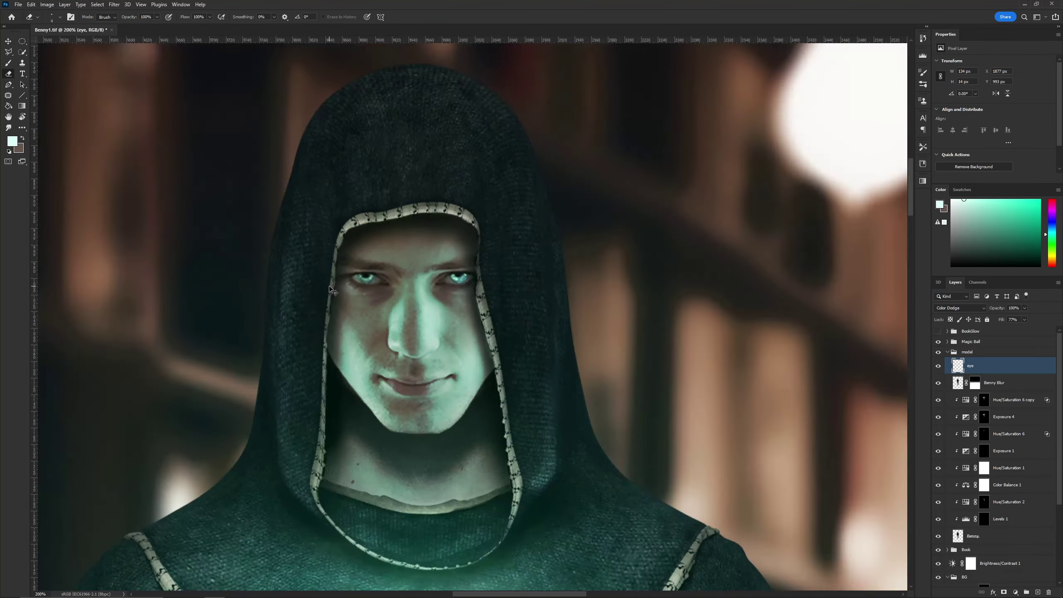
{"action": "scroll", "coordinate": [431, 297], "scroll_direction": "down", "scroll_amount": 3}
On a new Layer 3, dab cyan glow on the eyes and erase the excess.
{"action": "key", "text": "ctrl+shift+alt+n"}
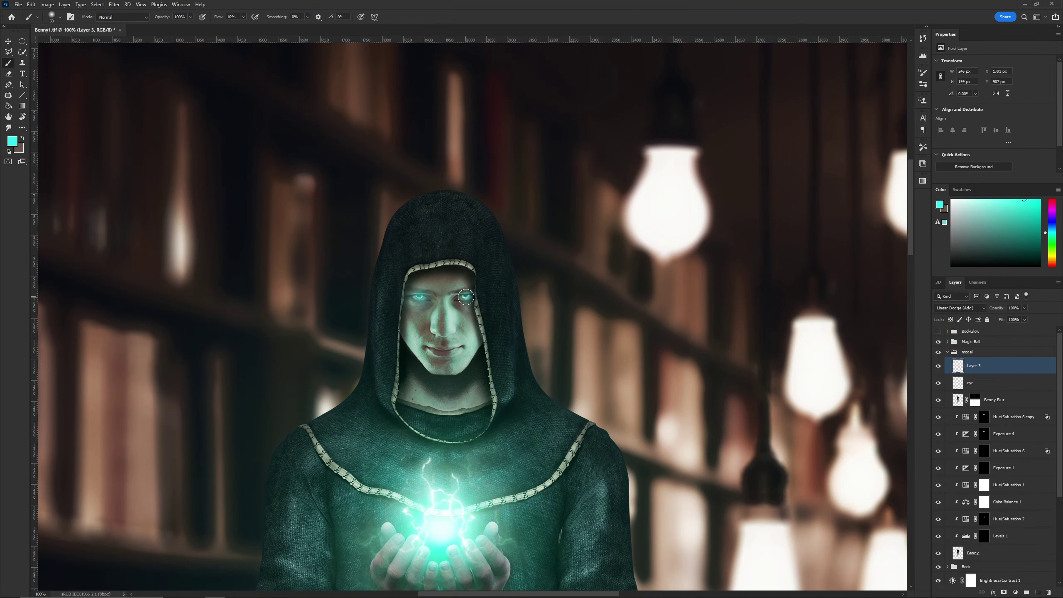
{"action": "left_click", "coordinate": [466, 297]}
{"action": "key", "text": "e"}
{"action": "scroll", "coordinate": [454, 253], "scroll_direction": "up", "scroll_amount": 2}
{"action": "key", "text": "bracketleft"}
{"action": "key", "text": "bracketleft"}
{"action": "key", "text": "ctrl+1"}
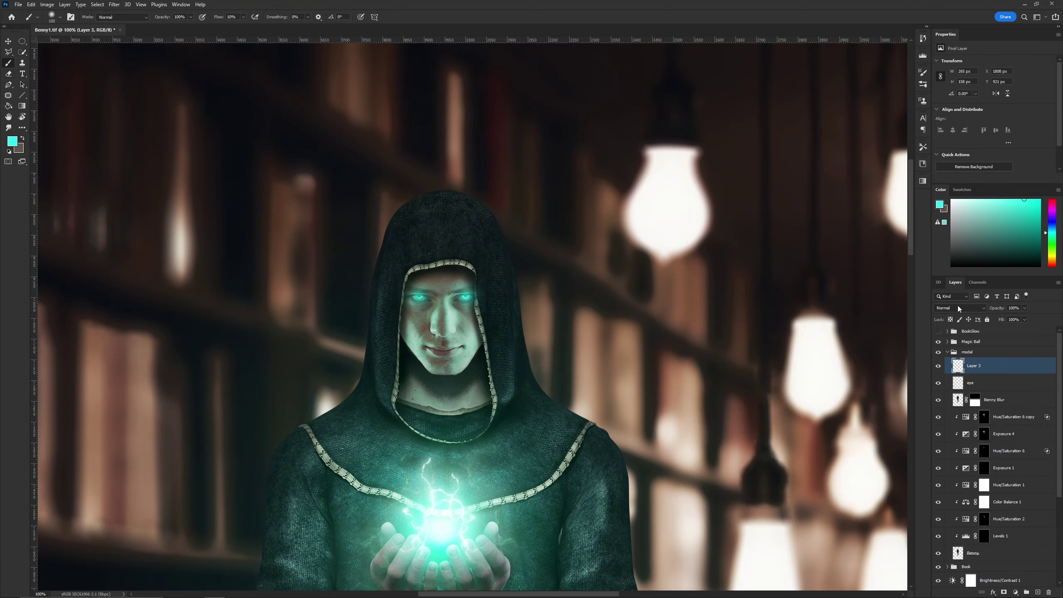
Set Layer 3 to Linear Dodge (Add) and fit the whole image on screen.
{"action": "left_click", "coordinate": [959, 308]}
{"action": "left_click", "coordinate": [962, 385]}
{"action": "left_click", "coordinate": [958, 309]}
{"action": "left_click", "coordinate": [962, 386]}
{"action": "key", "text": "ctrl+0"}
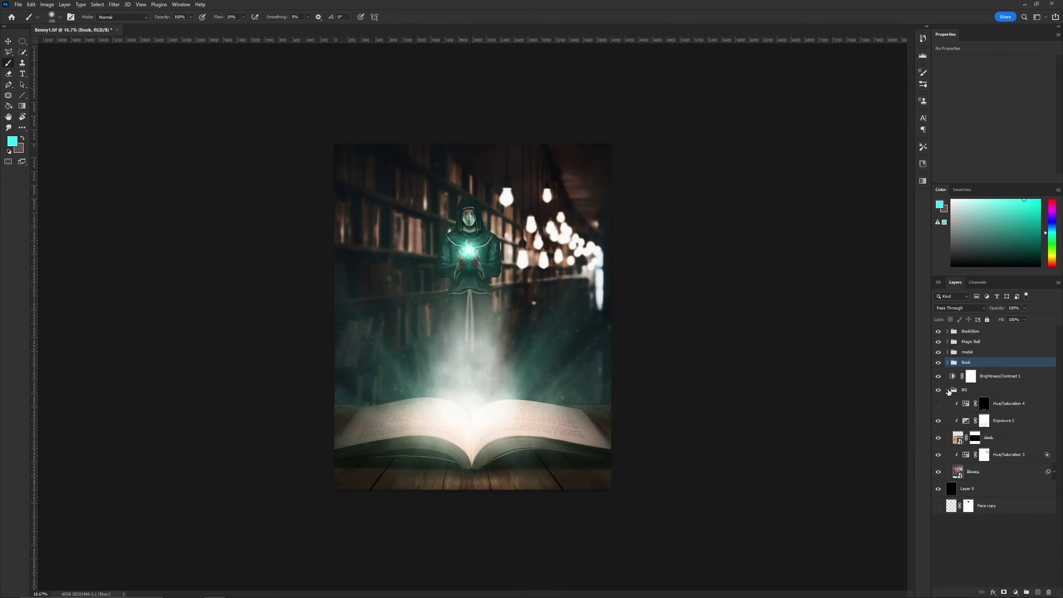
Inspect the BG layers, isolating the book shadow layer and hiding the pexels book layer.
{"action": "left_click", "coordinate": [965, 404]}
{"action": "left_click", "coordinate": [948, 389]}
{"action": "left_click", "coordinate": [953, 376]}
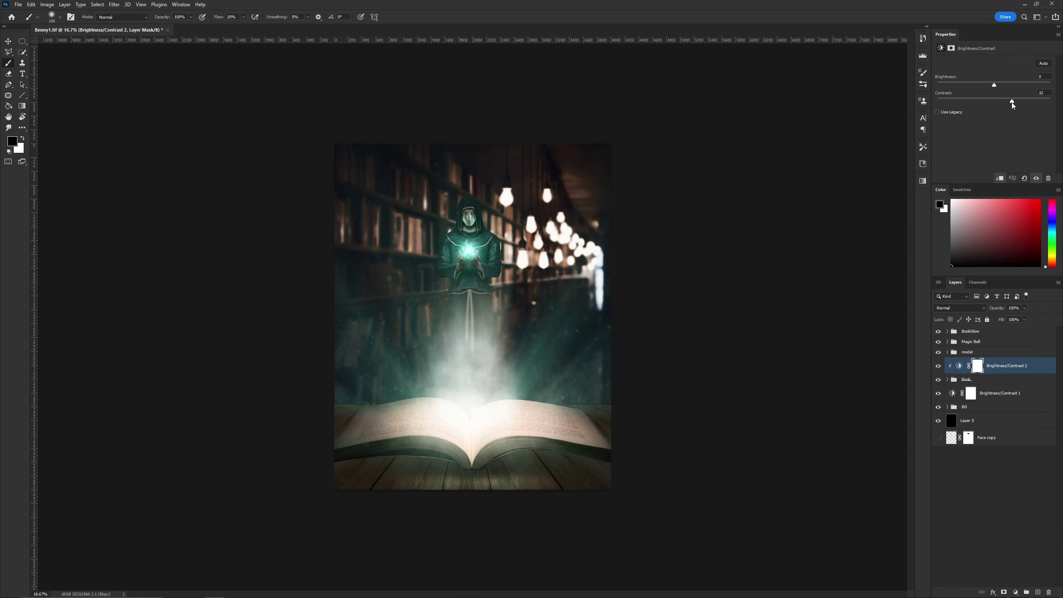
{"action": "left_click", "coordinate": [938, 427]}
{"action": "left_click_drag", "start_coordinate": [939, 331], "coordinate": [938, 366]}
{"action": "left_click", "coordinate": [938, 410]}
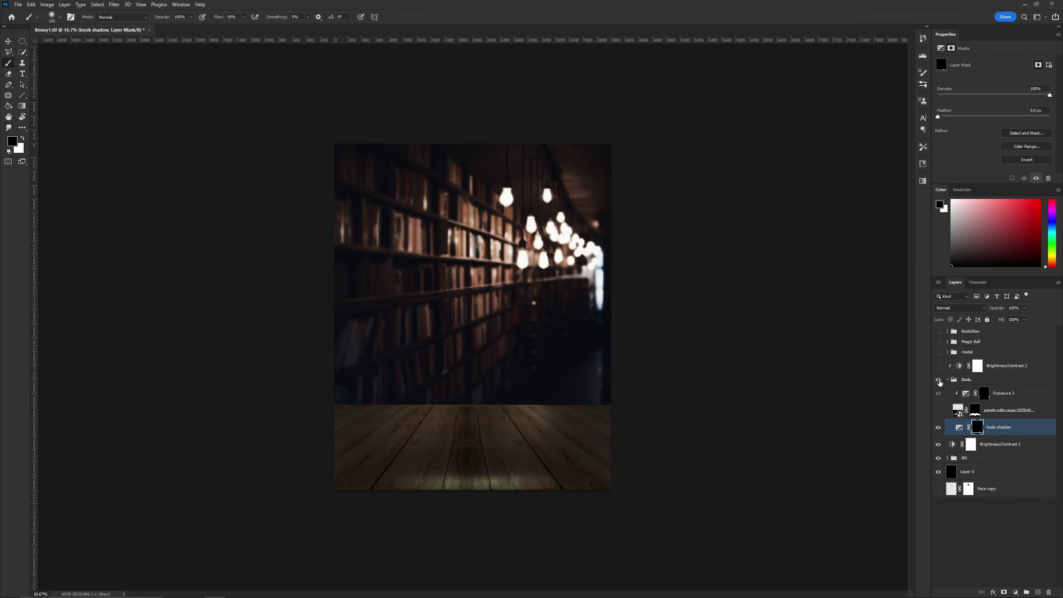
{"action": "left_click", "coordinate": [977, 427], "text": "alt"}
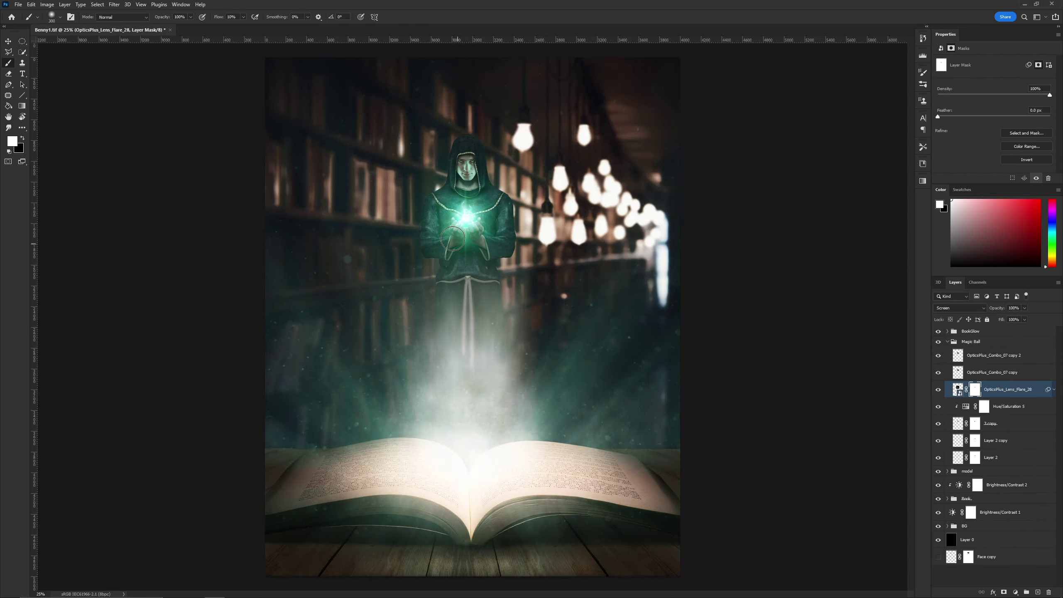
Zoom to 33.3%, confirm the flare's teal tint, and mask it around the hands.
{"action": "key", "text": "ctrl+plus"}
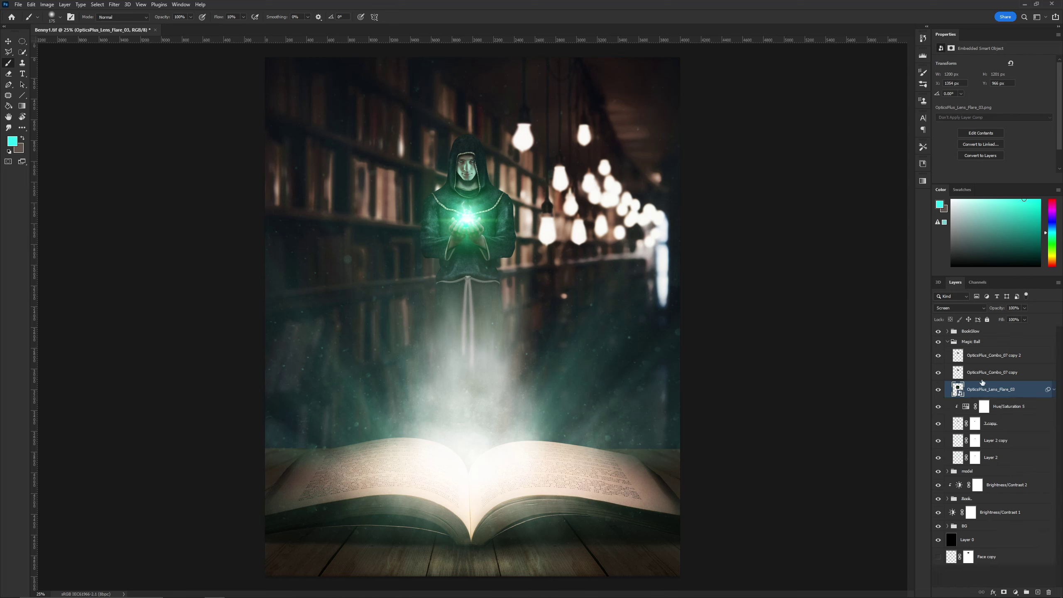
{"action": "key", "text": "ctrl+plus"}
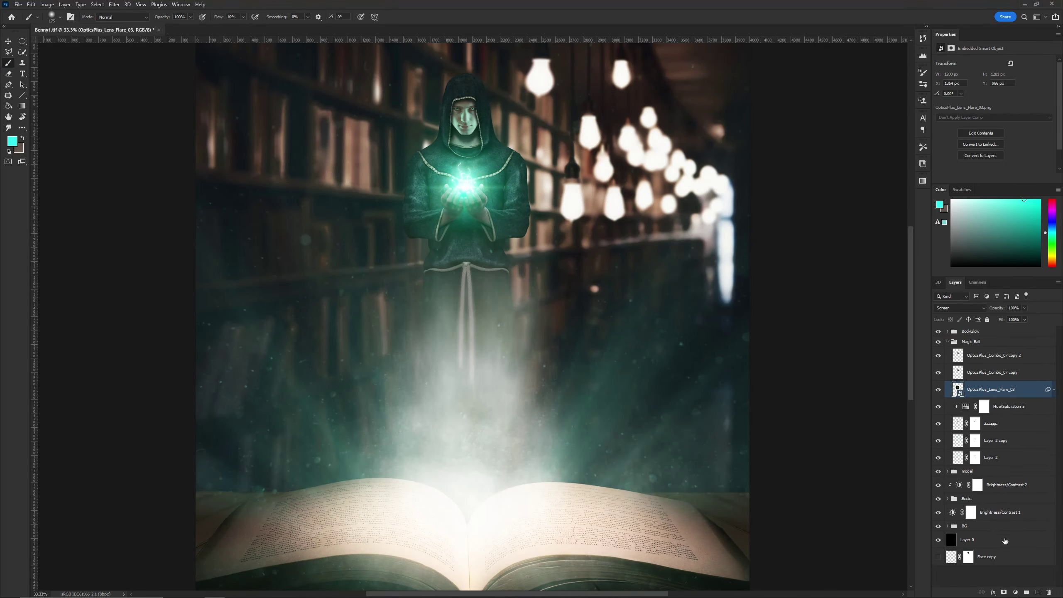
{"action": "left_click_drag", "start_coordinate": [948, 406], "coordinate": [977, 394]}
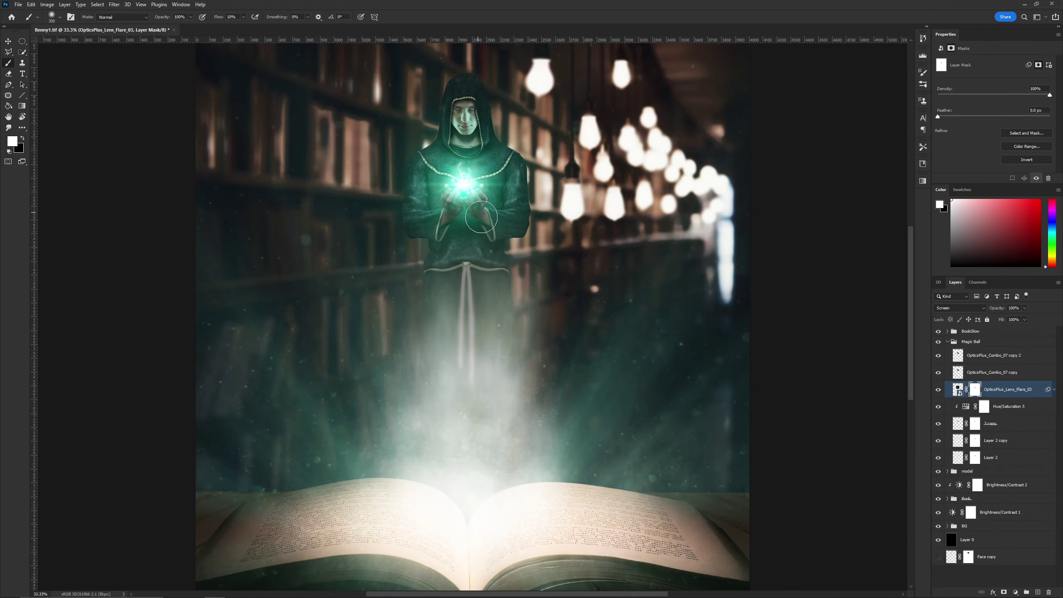
{"action": "left_click", "coordinate": [975, 441]}
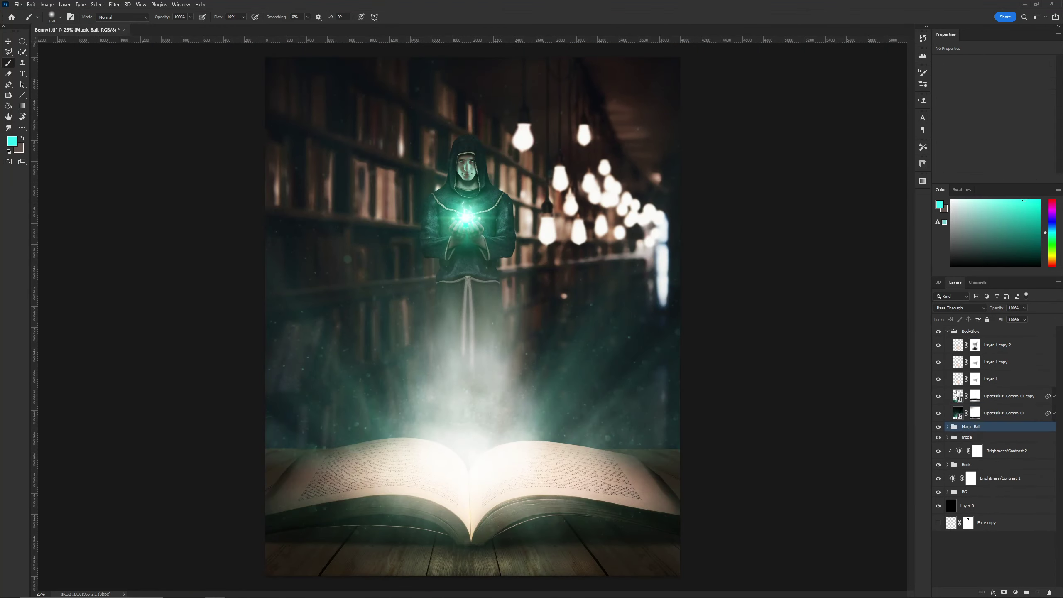
Add a new layer named 'haze' and move it below OpticsPlus_Combo_01.
{"action": "key", "text": "ctrl+shift+alt+n"}
{"action": "left_click", "coordinate": [475, 405], "text": "alt"}
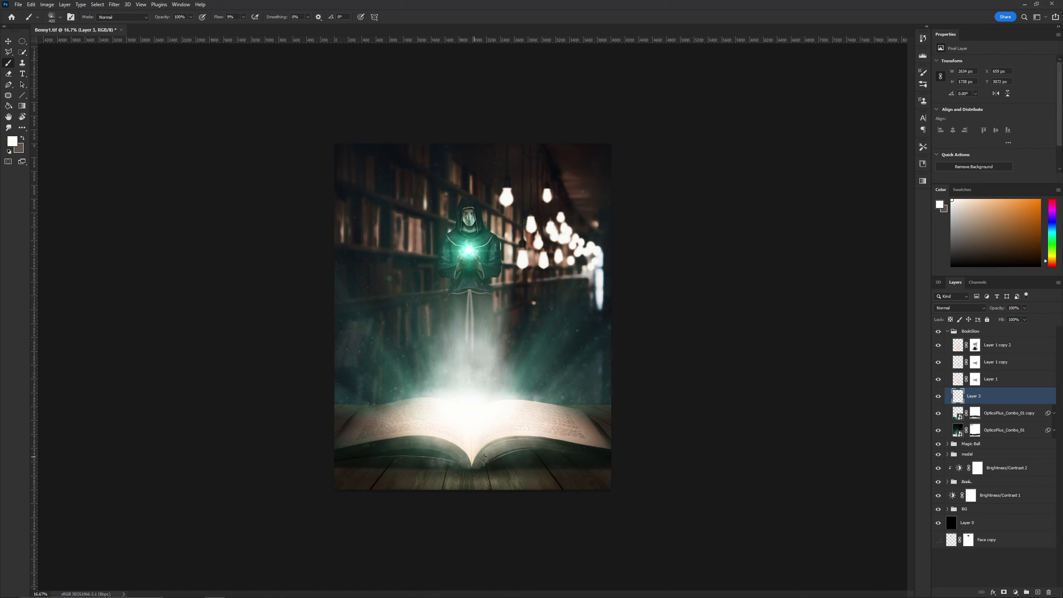
{"action": "type", "text": "haze"}
{"action": "key", "text": "Return"}
{"action": "key", "text": "ctrl+bracketleft"}
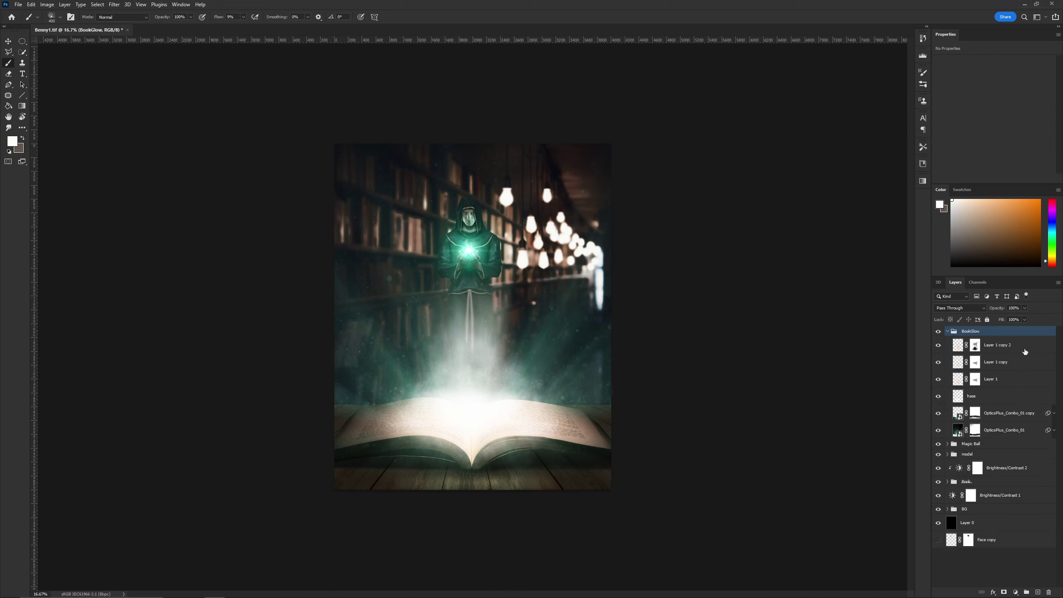
{"action": "key", "text": "ctrl+bracketleft"}
Sample the cyan glow colour, enlarge the brush, and collapse the BookGlow group.
{"action": "left_click", "coordinate": [475, 262], "text": "alt"}
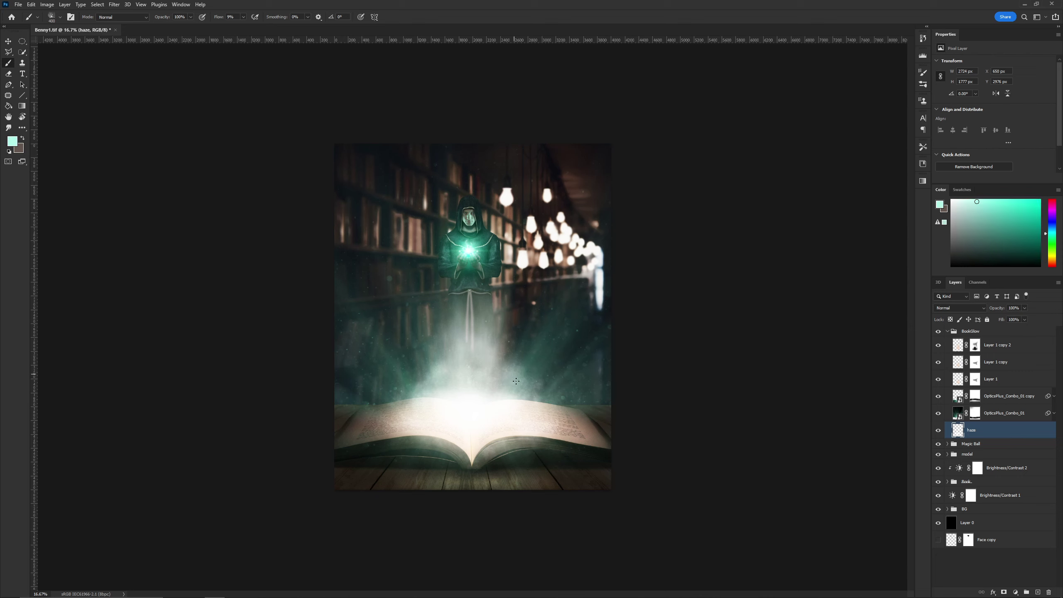
{"action": "key", "text": "bracketright"}
{"action": "key", "text": "bracketright"}
{"action": "key", "text": "bracketright"}
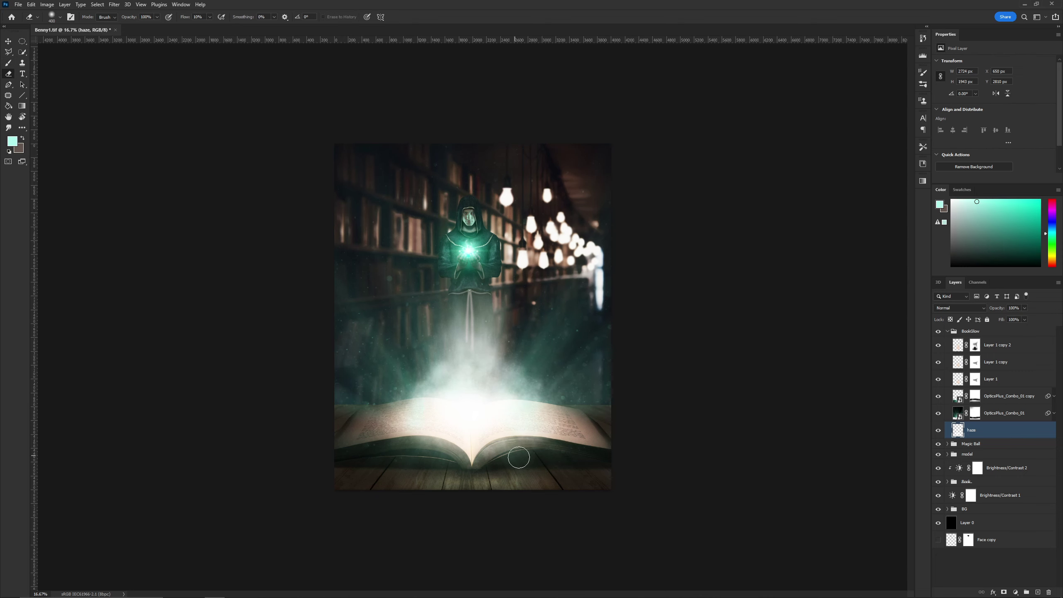
{"action": "key", "text": "ctrl+shift+alt+n"}
{"action": "left_click", "coordinate": [948, 331]}
On a new top layer, paint pale mist across the bottom of the book.
{"action": "key", "text": "ctrl+shift+bracketright"}
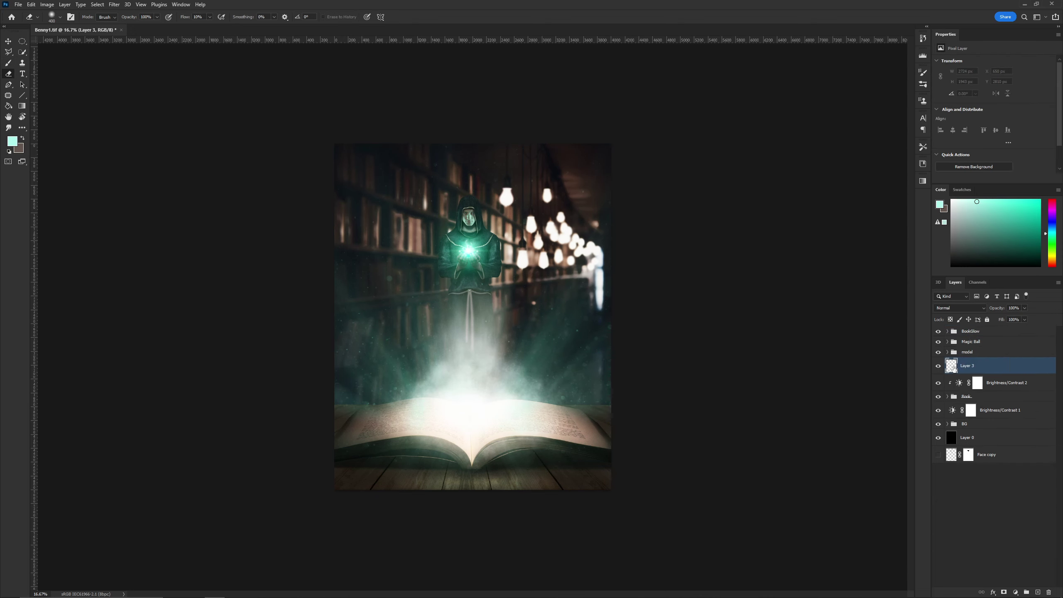
{"action": "key", "text": "b"}
{"action": "left_click", "coordinate": [12, 141]}
{"action": "left_click", "coordinate": [855, 263]}
{"action": "left_click", "coordinate": [1031, 243]}
{"action": "left_click_drag", "start_coordinate": [324, 460], "coordinate": [602, 461]}
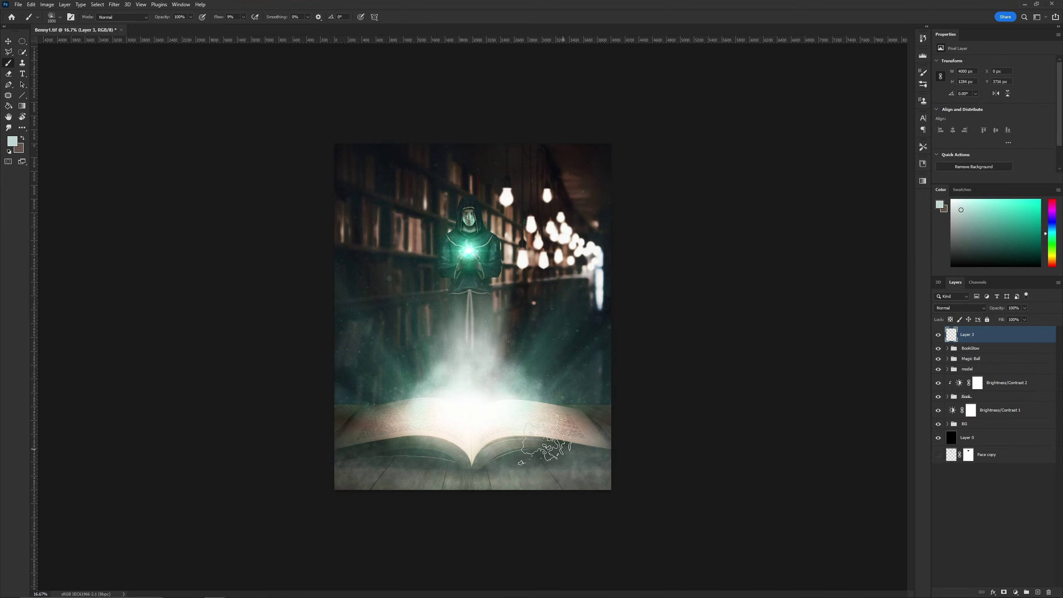
{"action": "left_click", "coordinate": [12, 141]}
{"action": "left_click", "coordinate": [859, 312]}
{"action": "key", "text": "Return"}
Mask the mist layer and create new layers, including light glow, in the BG group.
{"action": "left_click", "coordinate": [1003, 592]}
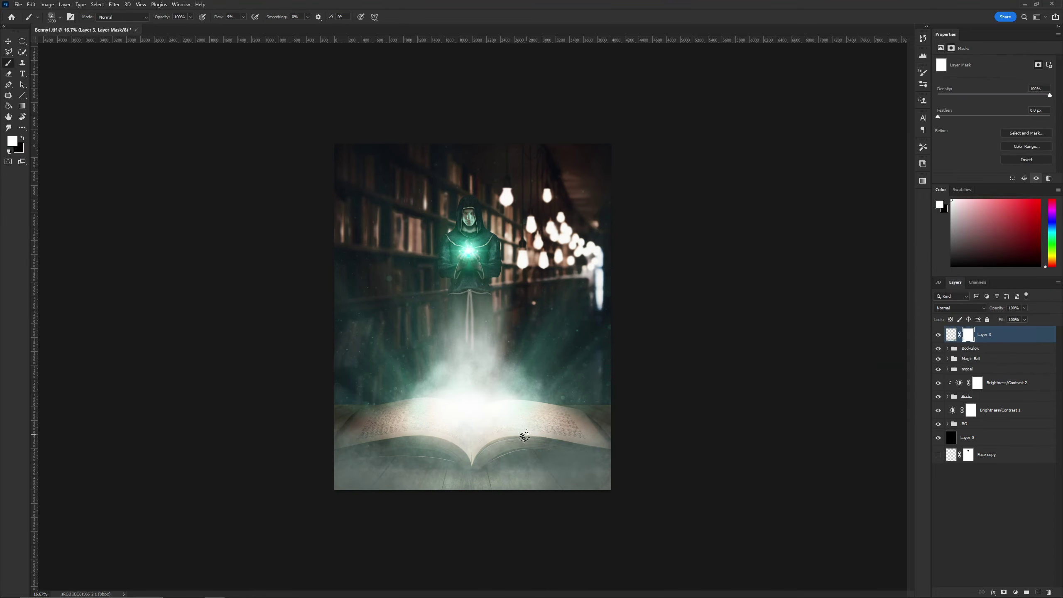
{"action": "key", "text": "bracketright"}
{"action": "key", "text": "bracketright"}
{"action": "key", "text": "bracketright"}
{"action": "left_click", "coordinate": [1004, 424]}
{"action": "key", "text": "ctrl+shift+alt+n"}
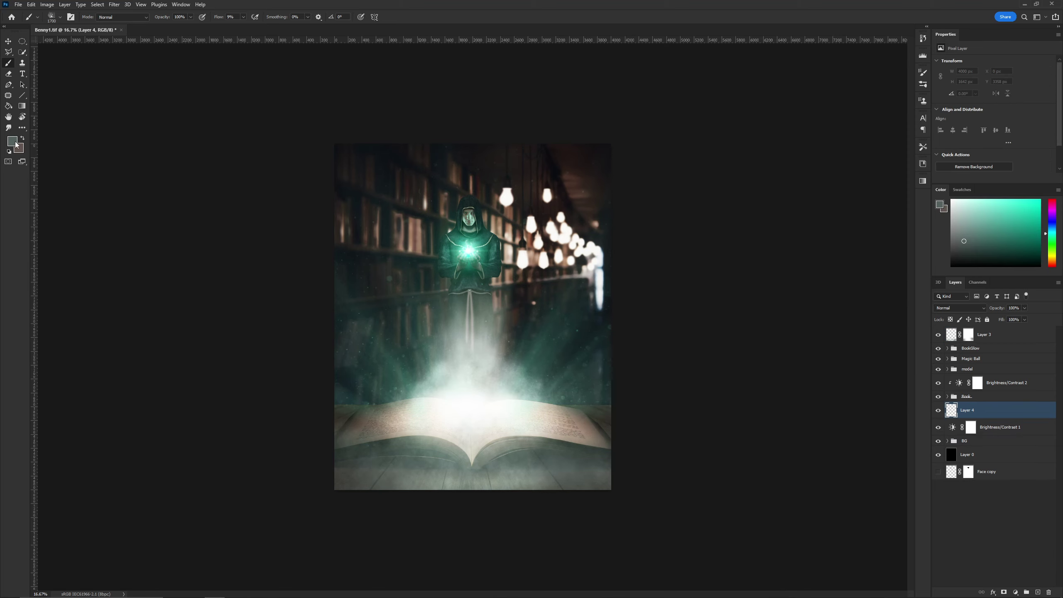
{"action": "key", "text": "ctrl+shift+alt+n"}
{"action": "left_click", "coordinate": [940, 204]}
Pick a warm peach colour and dab warm light onto a bulb.
{"action": "left_click", "coordinate": [873, 242]}
{"action": "key", "text": "Return"}
{"action": "key", "text": "bracketleft"}
{"action": "key", "text": "bracketleft"}
{"action": "key", "text": "bracketleft"}
{"action": "left_click", "coordinate": [508, 199]}
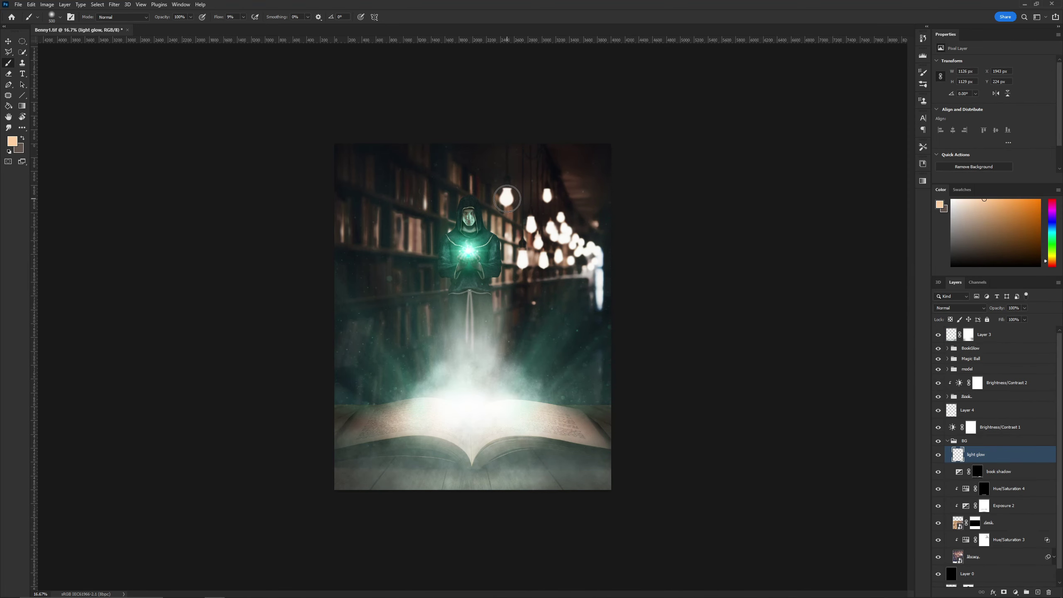
{"action": "left_click", "coordinate": [548, 197]}
Set light glow to Overlay, Blend-If Color Fill 1 to lighter areas, and place it below.
{"action": "left_click", "coordinate": [959, 308]}
{"action": "left_click", "coordinate": [942, 408]}
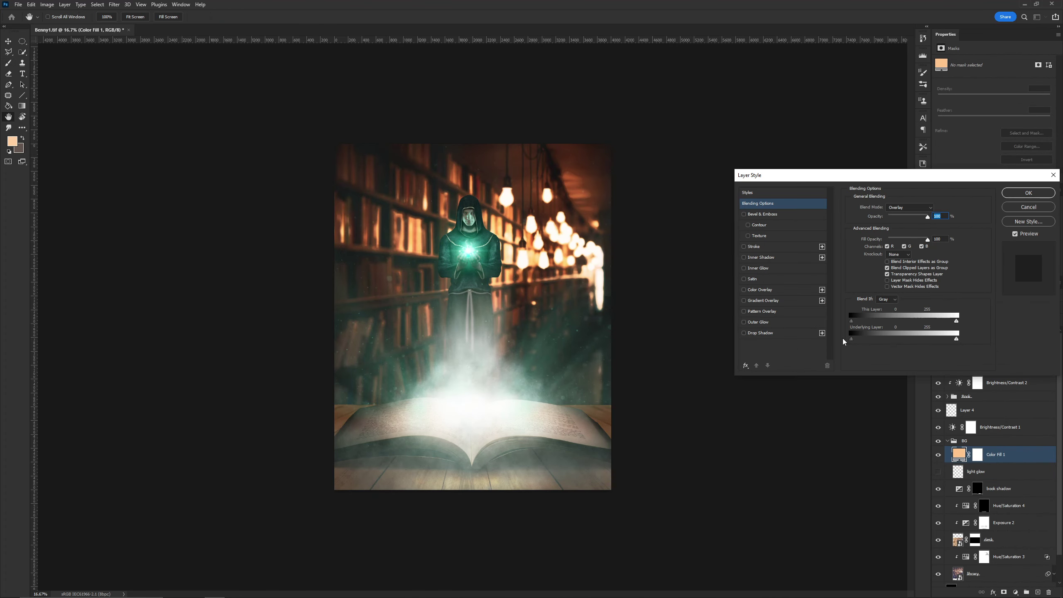
{"action": "left_click_drag", "start_coordinate": [851, 339], "coordinate": [868, 340]}
{"action": "key", "text": "Return"}
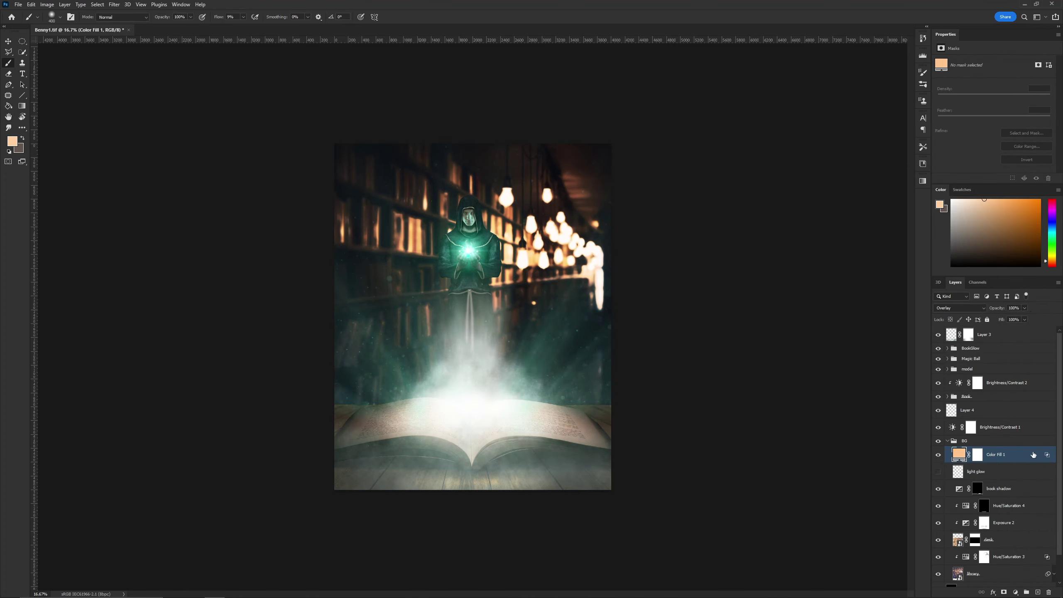
{"action": "double_click", "coordinate": [1032, 455]}
{"action": "key", "text": "Return"}
{"action": "left_click_drag", "start_coordinate": [1032, 455], "coordinate": [1022, 482]}
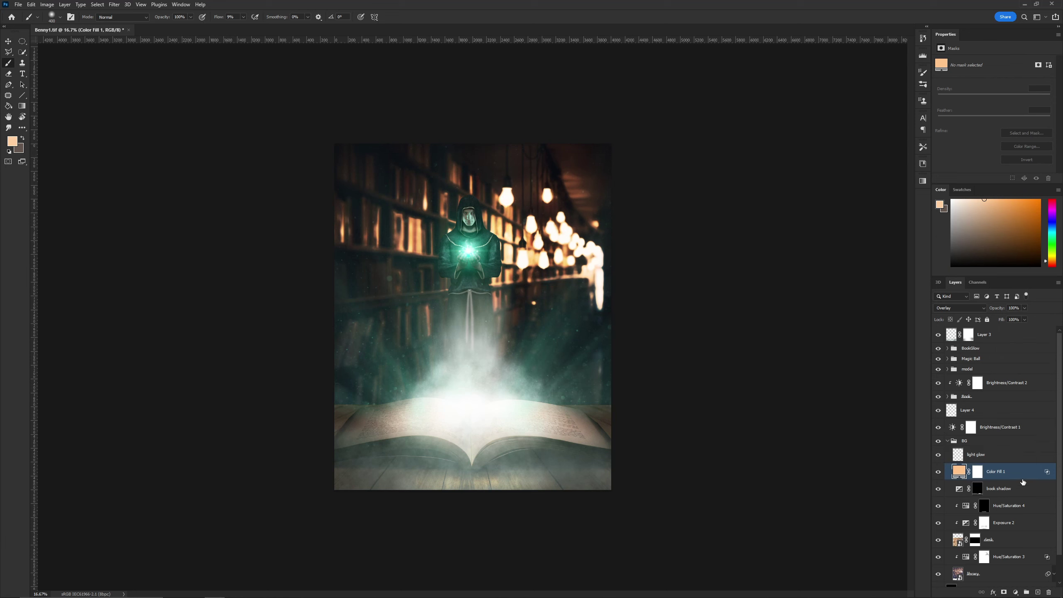
{"action": "left_click_drag", "start_coordinate": [974, 454], "coordinate": [975, 494]}
Change light glow's blend mode, add a new layer, and recolour Color Fill 1 to #d1aa83.
{"action": "left_click", "coordinate": [962, 307]}
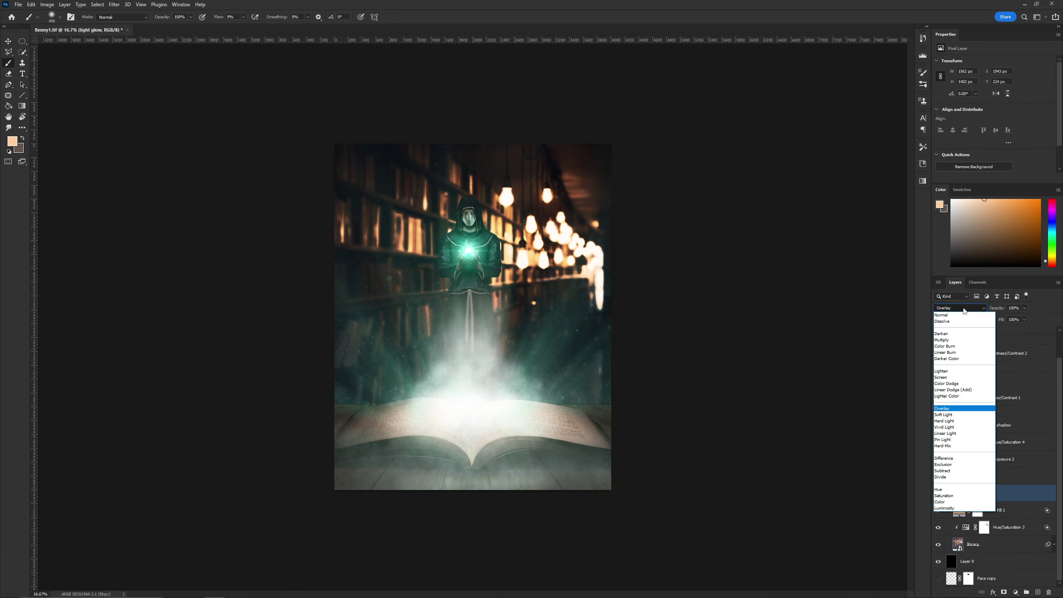
{"action": "left_click", "coordinate": [963, 427]}
{"action": "key", "text": "ctrl+shift+alt+n"}
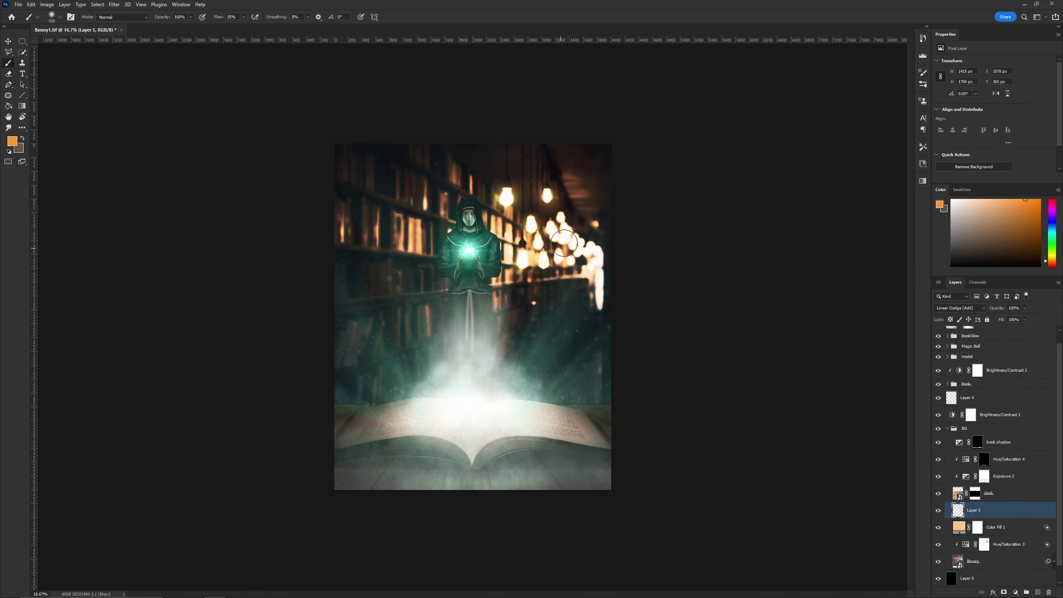
{"action": "double_click", "coordinate": [959, 526]}
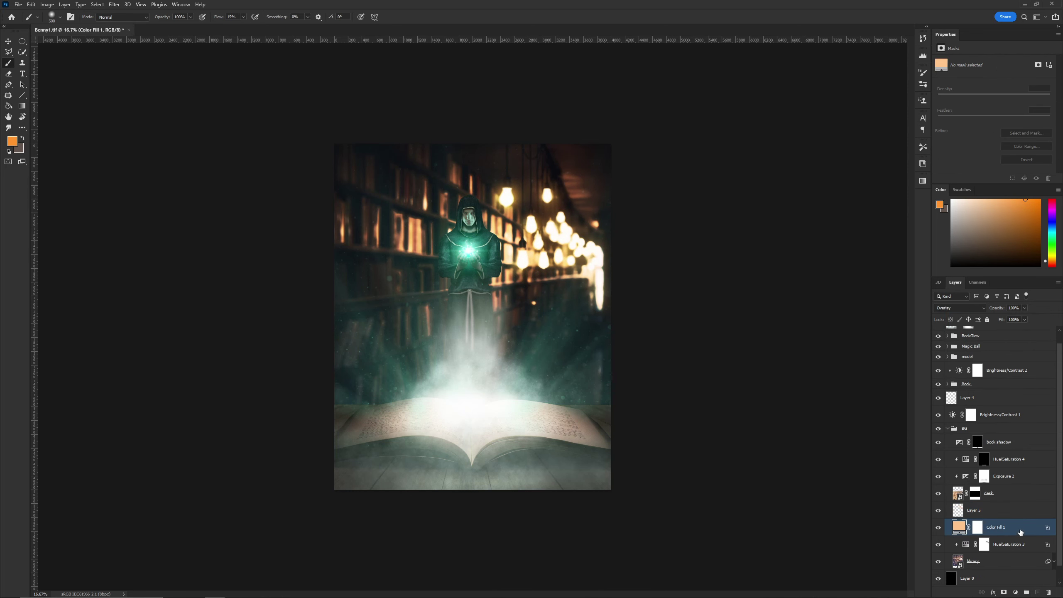
{"action": "left_click", "coordinate": [882, 264]}
{"action": "left_click", "coordinate": [1031, 243]}
Reset to a black-and-white brush and target the Hue/Saturation 4 mask.
{"action": "key", "text": "b"}
{"action": "key", "text": "d"}
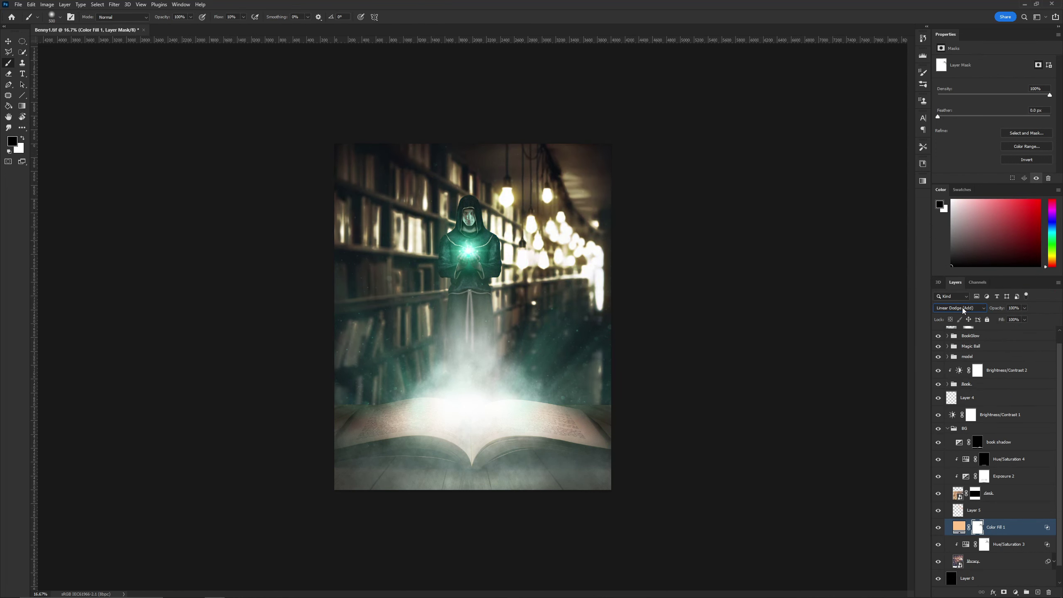
{"action": "left_click", "coordinate": [961, 307]}
{"action": "left_click", "coordinate": [962, 459]}
Collapse BG, expand the Book group, select Hue/Saturation 7, and enlarge the brush.
{"action": "key", "text": "x"}
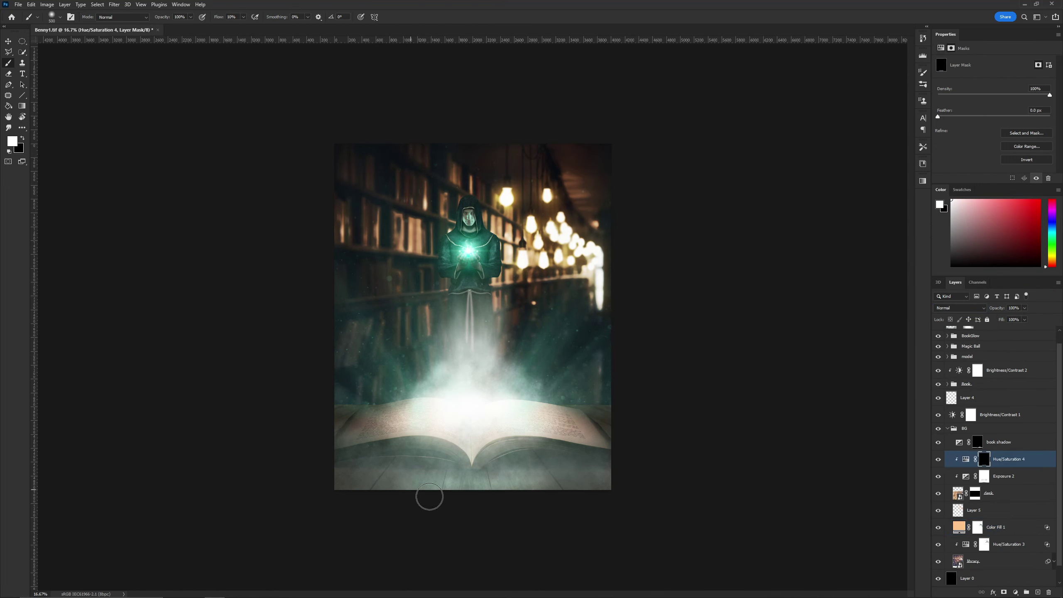
{"action": "left_click", "coordinate": [947, 429]}
{"action": "left_click", "coordinate": [947, 384]}
{"action": "left_click", "coordinate": [1009, 410]}
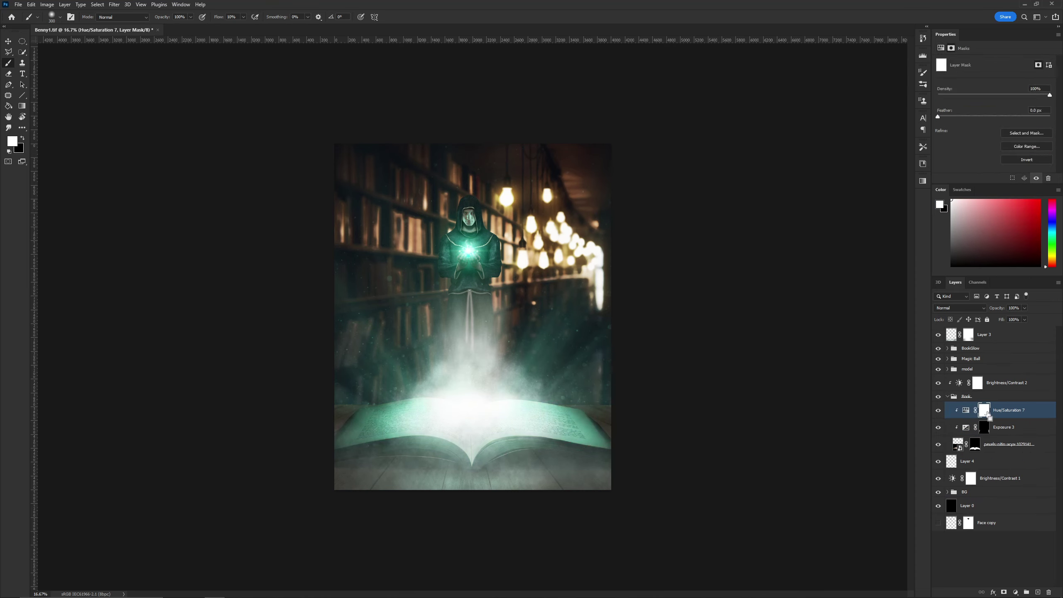
{"action": "key", "text": "bracketright"}
{"action": "key", "text": "bracketright"}
{"action": "key", "text": "bracketright"}
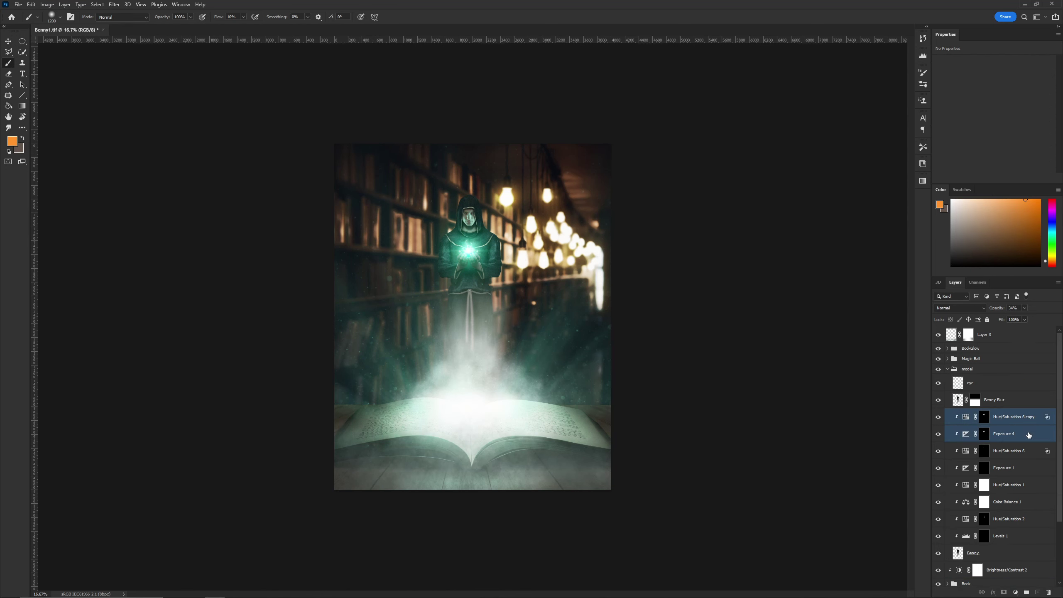
Add a Hue/Saturation adjustment to the monk with Saturation 50 and Lightness +38.
{"action": "left_click", "coordinate": [1015, 592]}
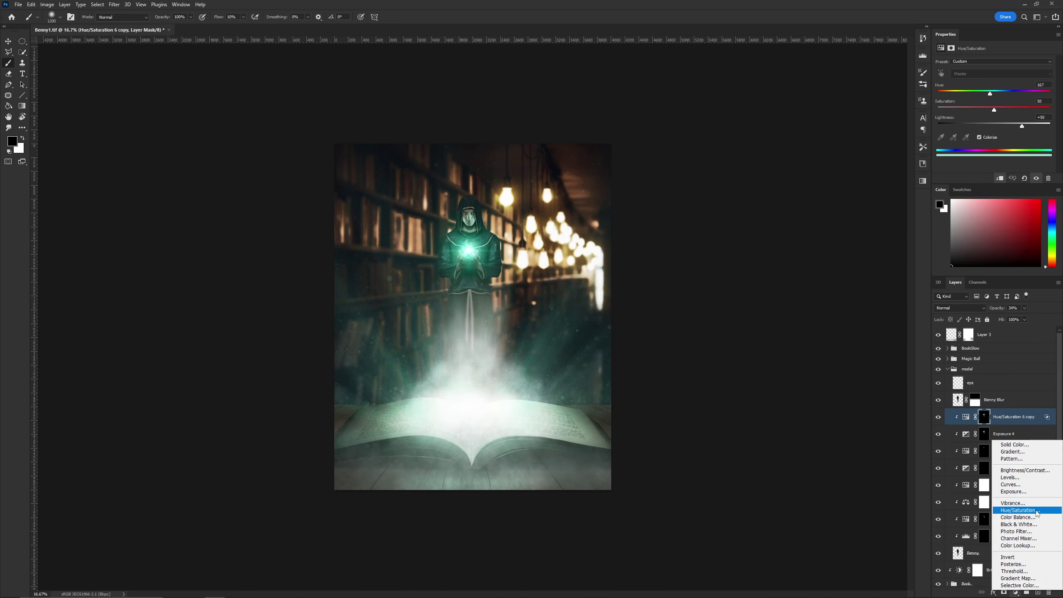
{"action": "left_click", "coordinate": [1021, 506]}
{"action": "left_click_drag", "start_coordinate": [999, 110], "coordinate": [993, 111]}
{"action": "left_click_drag", "start_coordinate": [994, 126], "coordinate": [1015, 126]}
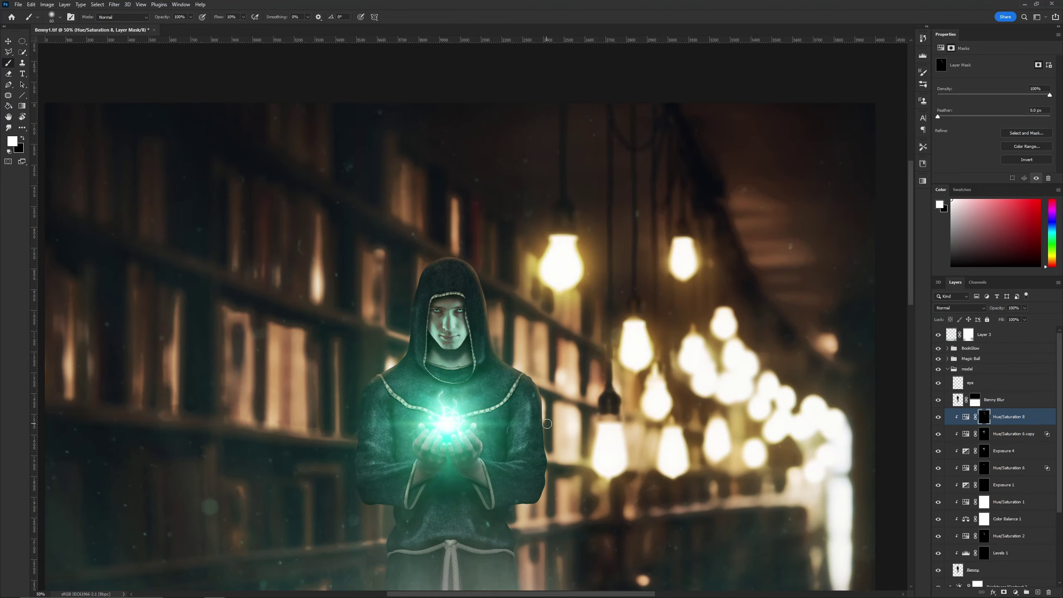
Paint the Hue/Saturation 8 mask along the monk's edges facing the bulbs.
{"action": "scroll", "coordinate": [546, 486], "scroll_direction": "up", "scroll_amount": 3}
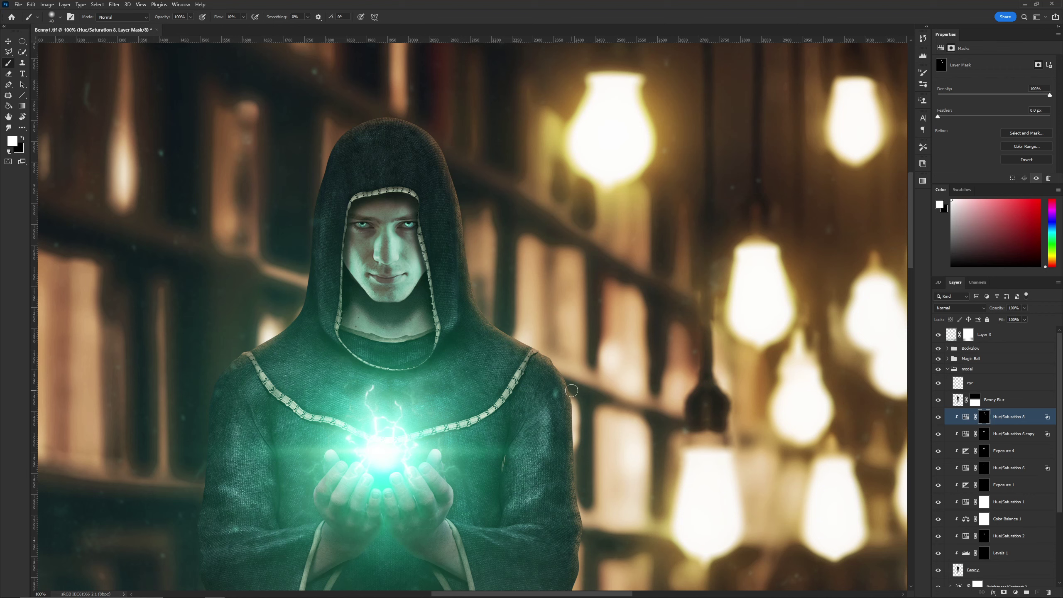
{"action": "scroll", "coordinate": [563, 372], "scroll_direction": "down", "scroll_amount": 3}
{"action": "scroll", "coordinate": [555, 350], "scroll_direction": "down", "scroll_amount": 2}
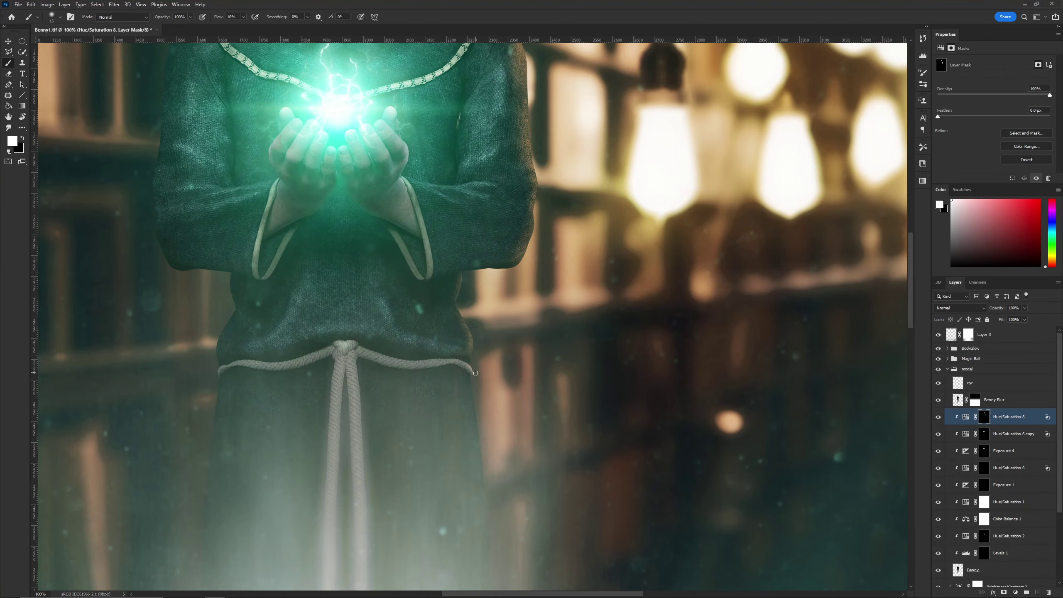
{"action": "scroll", "coordinate": [462, 415], "scroll_direction": "down", "scroll_amount": 2}
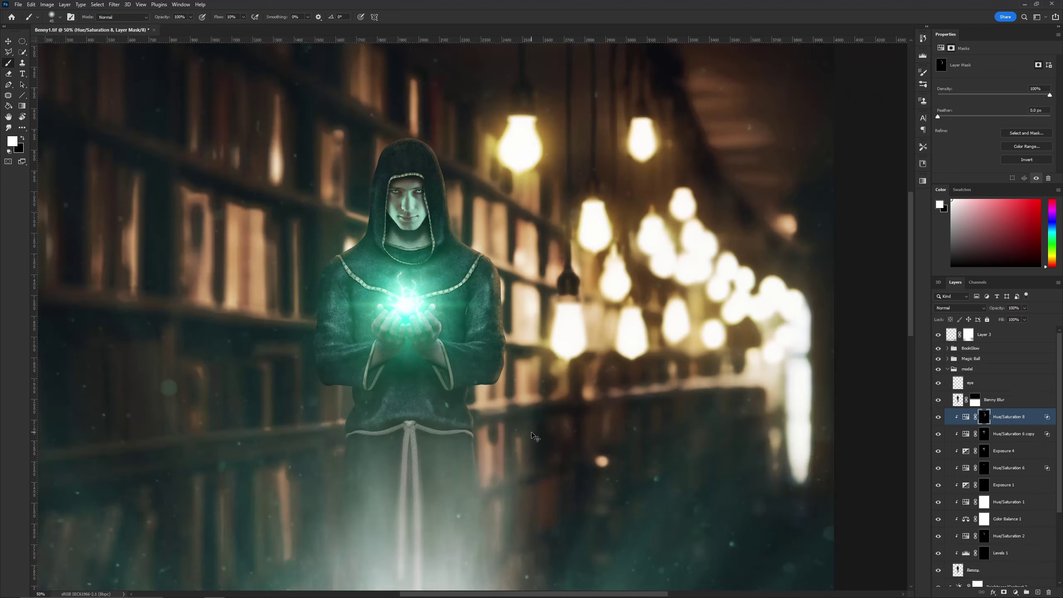
{"action": "scroll", "coordinate": [425, 345], "scroll_direction": "up", "scroll_amount": 1}
{"action": "key", "text": "x"}
{"action": "scroll", "coordinate": [425, 345], "scroll_direction": "up", "scroll_amount": 1}
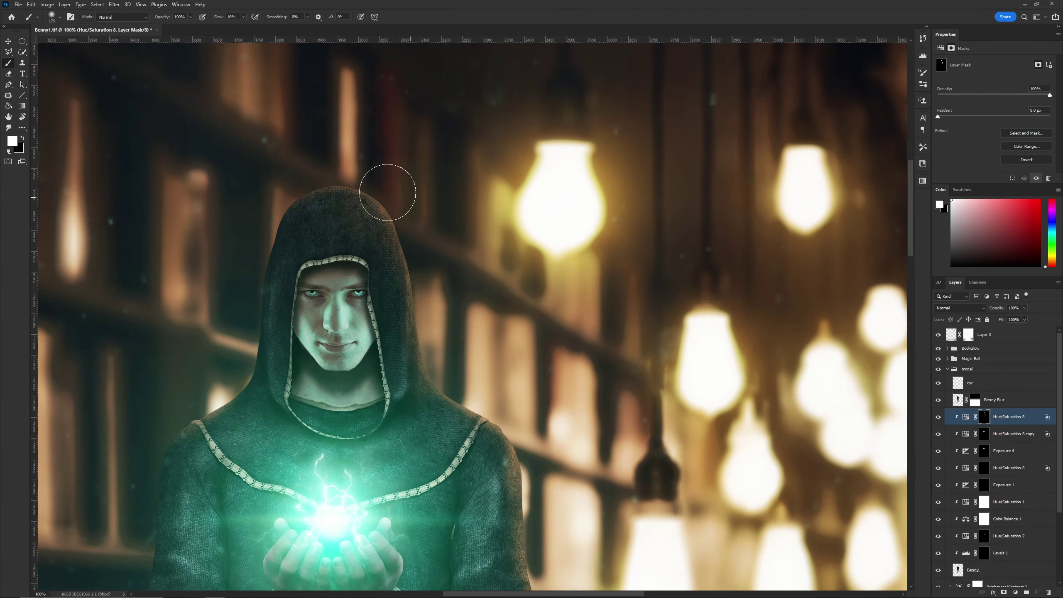
{"action": "scroll", "coordinate": [387, 192], "scroll_direction": "down", "scroll_amount": 2}
{"action": "key", "text": "x"}
{"action": "key", "text": "bracketright"}
{"action": "key", "text": "bracketright"}
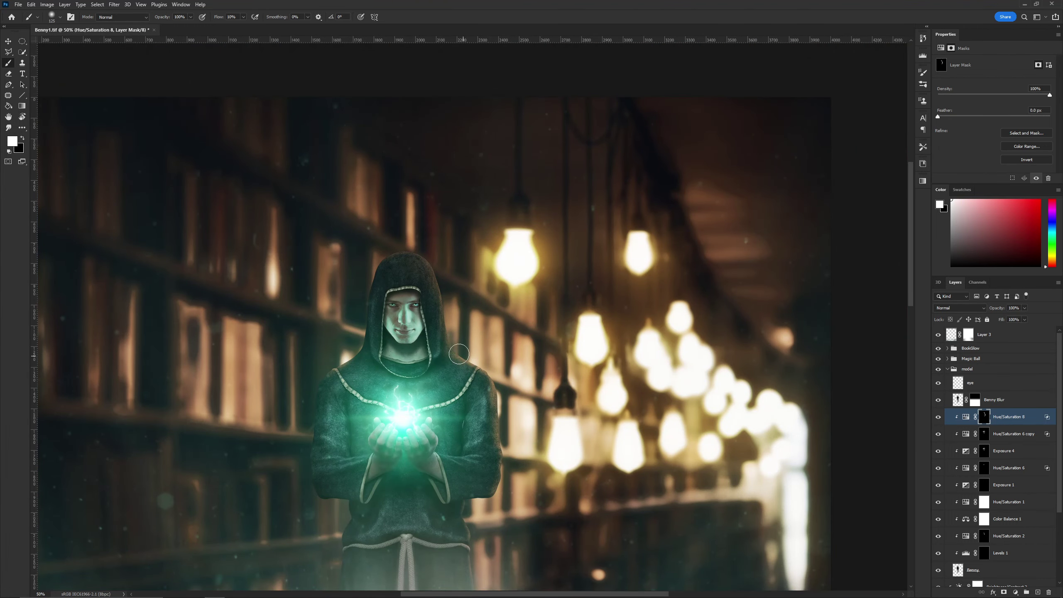
{"action": "scroll", "coordinate": [476, 497], "scroll_direction": "down", "scroll_amount": 2}
{"action": "scroll", "coordinate": [477, 497], "scroll_direction": "down", "scroll_amount": 1}
Lower Layer 3 opacity to 55% and commit the resized embers image.
{"action": "left_click", "coordinate": [947, 368]}
{"action": "left_click", "coordinate": [984, 334]}
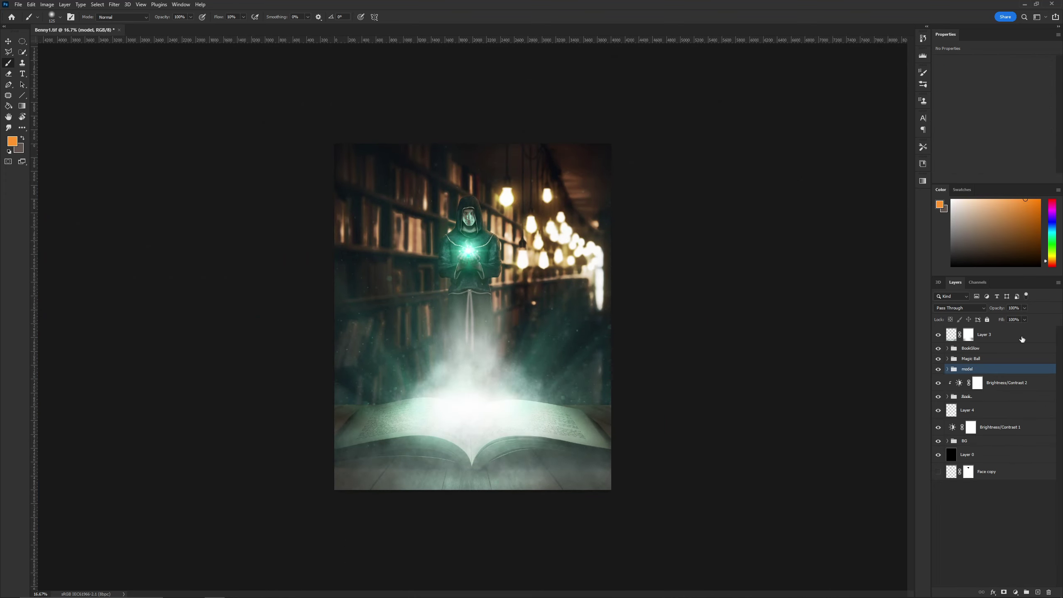
{"action": "left_click", "coordinate": [1024, 307]}
{"action": "left_click_drag", "start_coordinate": [1026, 318], "coordinate": [1008, 317]}
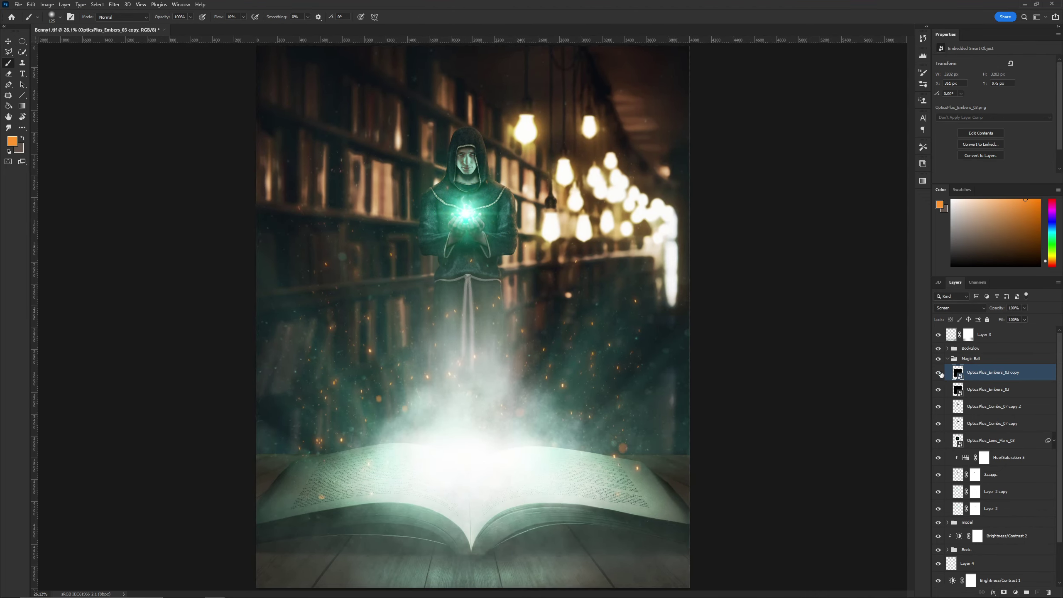
{"action": "key", "text": "Return"}
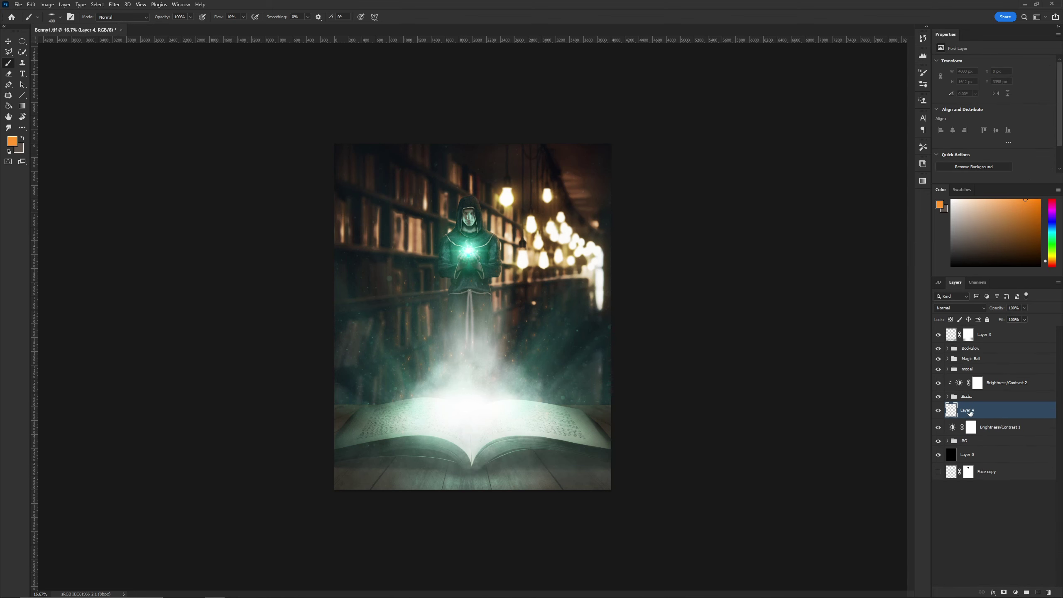
Add a Levels adjustment with output levels 18 to 188 and target its mask.
{"action": "left_click", "coordinate": [1016, 592]}
{"action": "left_click", "coordinate": [1021, 477]}
{"action": "left_click_drag", "start_coordinate": [949, 146], "coordinate": [955, 146]}
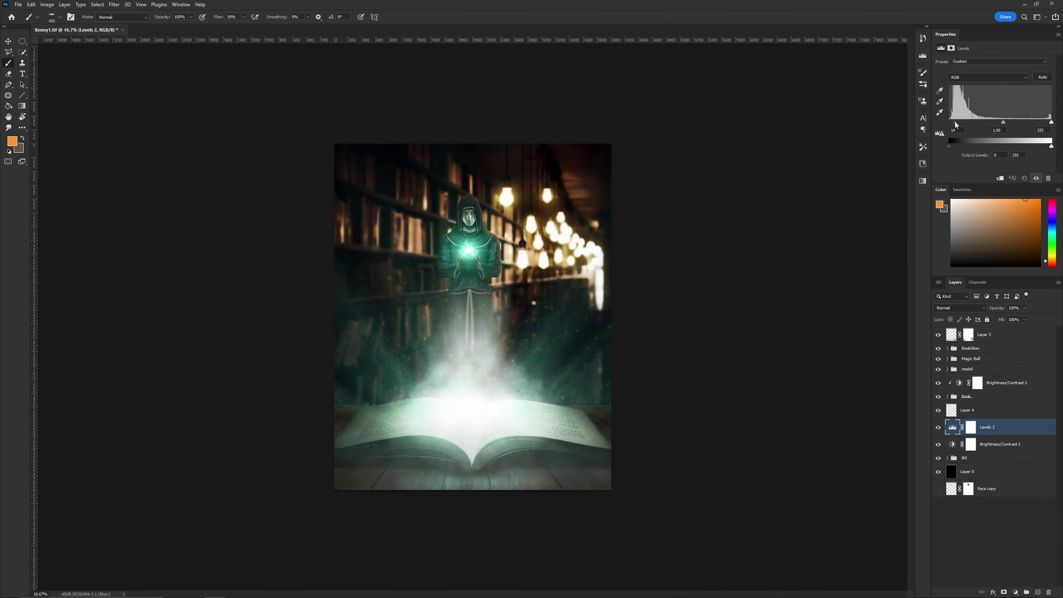
{"action": "left_click_drag", "start_coordinate": [1052, 146], "coordinate": [1025, 148]}
{"action": "key", "text": "d"}
{"action": "left_click", "coordinate": [971, 427]}
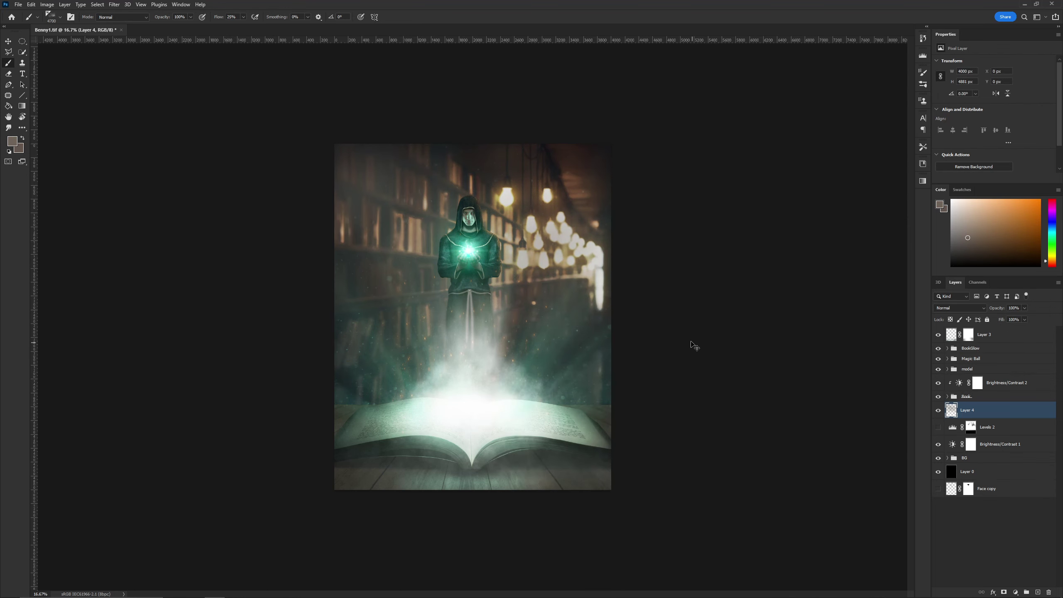
Sample a dark teal colour, mask Layer 4, and remove the haze layer's mask.
{"action": "left_click", "coordinate": [392, 236]}
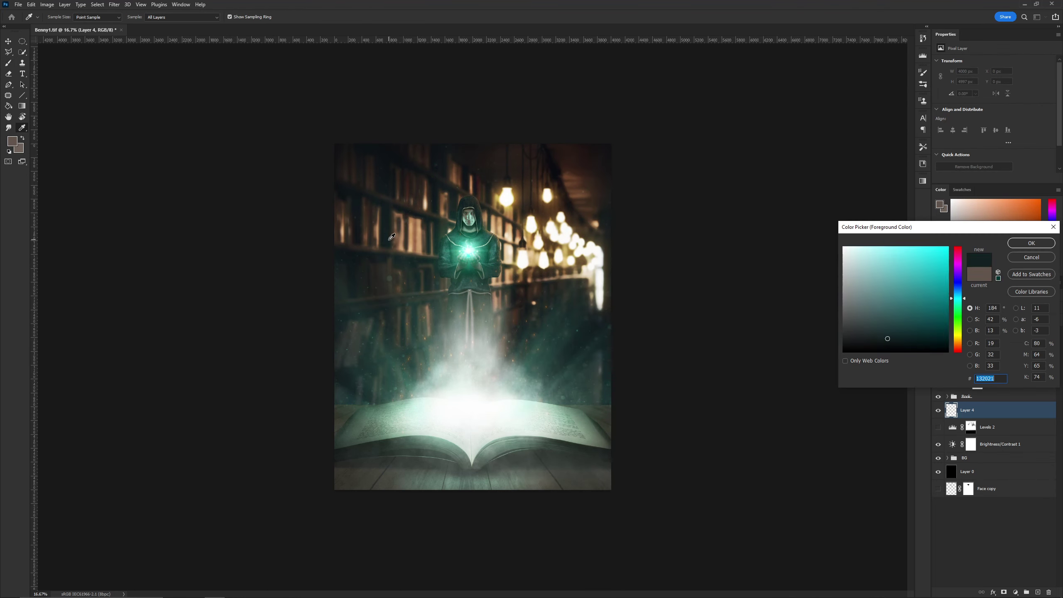
{"action": "key", "text": "Return"}
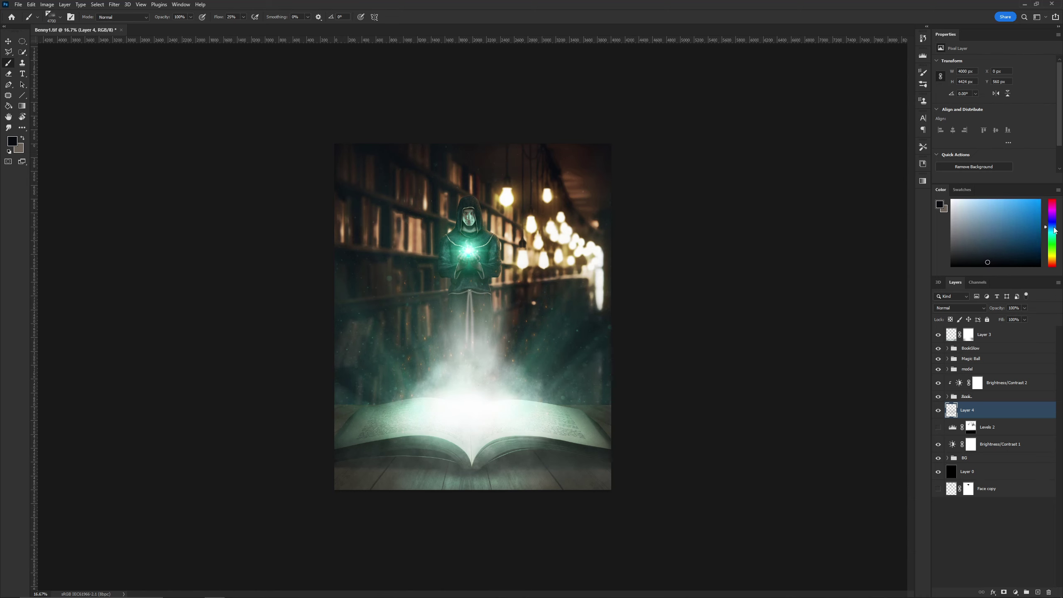
{"action": "left_click", "coordinate": [1004, 592]}
{"action": "key", "text": "d"}
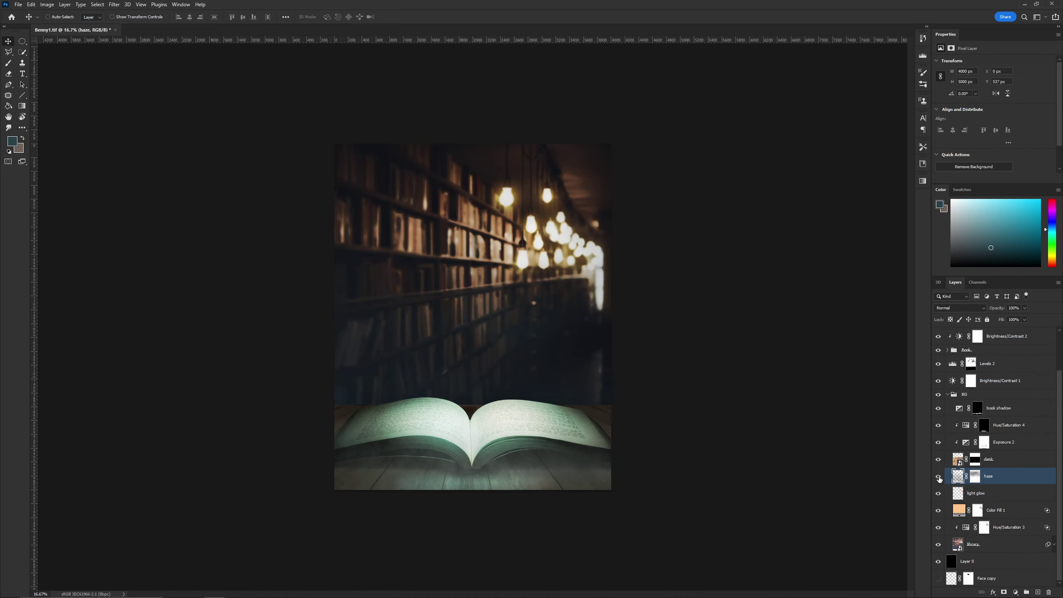
{"action": "key", "text": "ctrl+z"}
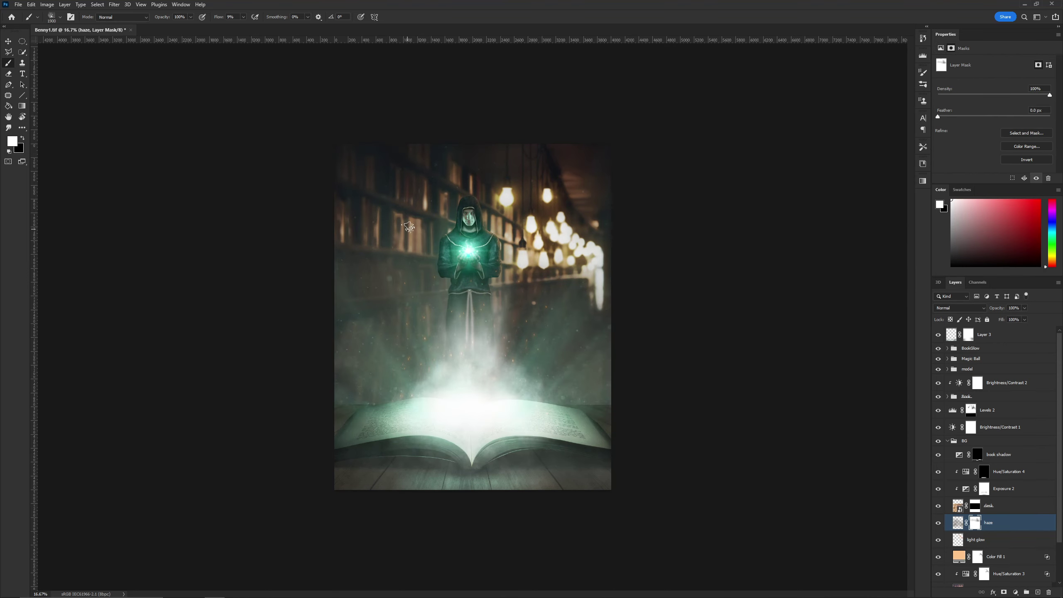
Fade the haze layer's opacity and adjust its hue and saturation.
{"action": "left_click_drag", "start_coordinate": [1024, 308], "coordinate": [1016, 319]}
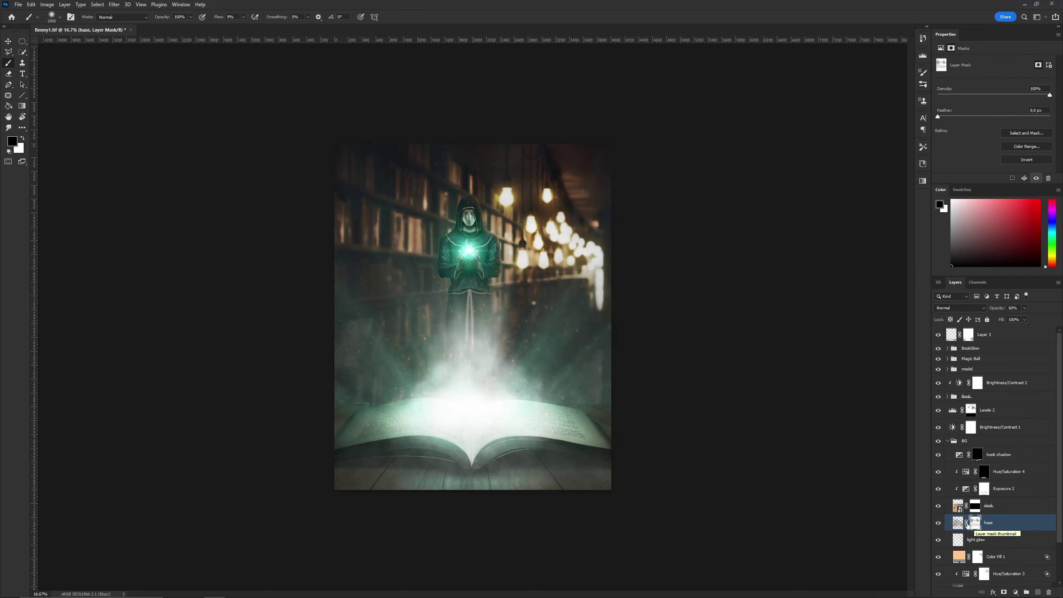
{"action": "left_click", "coordinate": [958, 522]}
{"action": "key", "text": "ctrl+u"}
{"action": "key", "text": "Return"}
Paint a dark vignette around the edges, set it to Normal, and add a mask.
{"action": "key", "text": "b"}
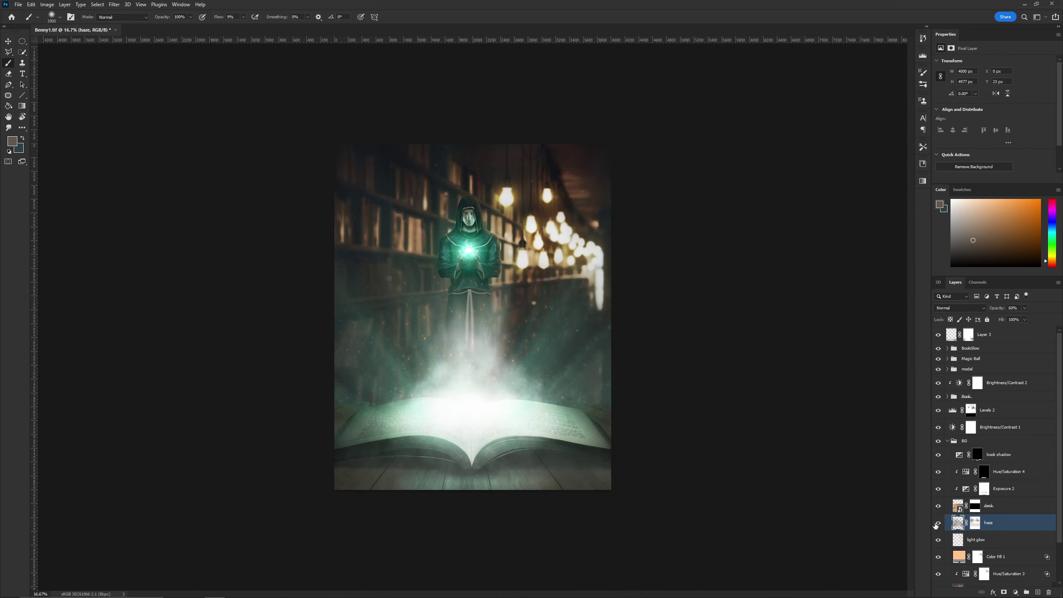
{"action": "key", "text": "ctrl+backslash"}
{"action": "key", "text": "d"}
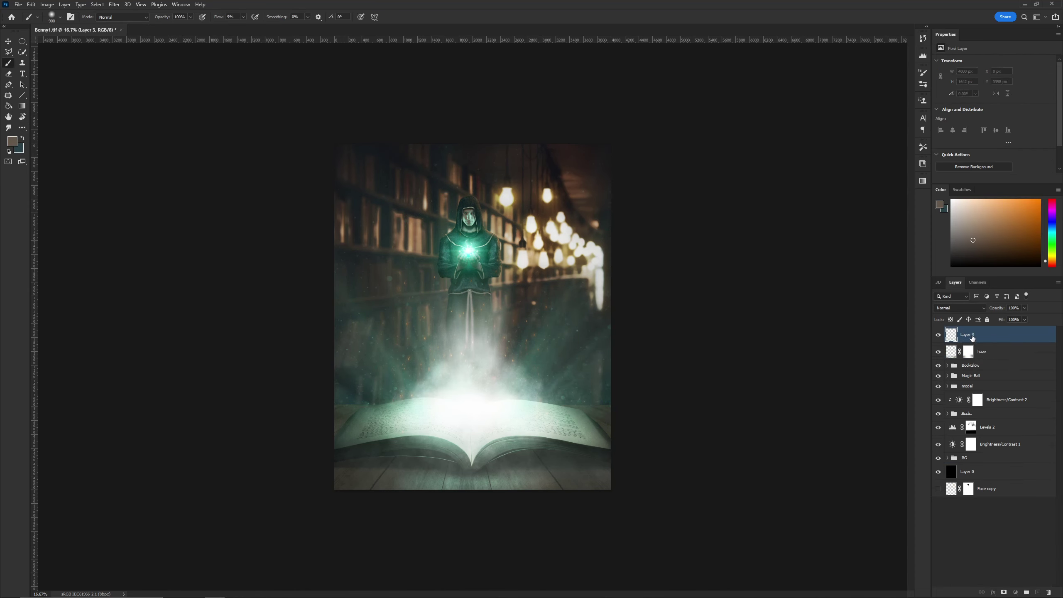
{"action": "key", "text": "shift+alt+o"}
{"action": "left_click_drag", "start_coordinate": [716, 465], "coordinate": [831, 427]}
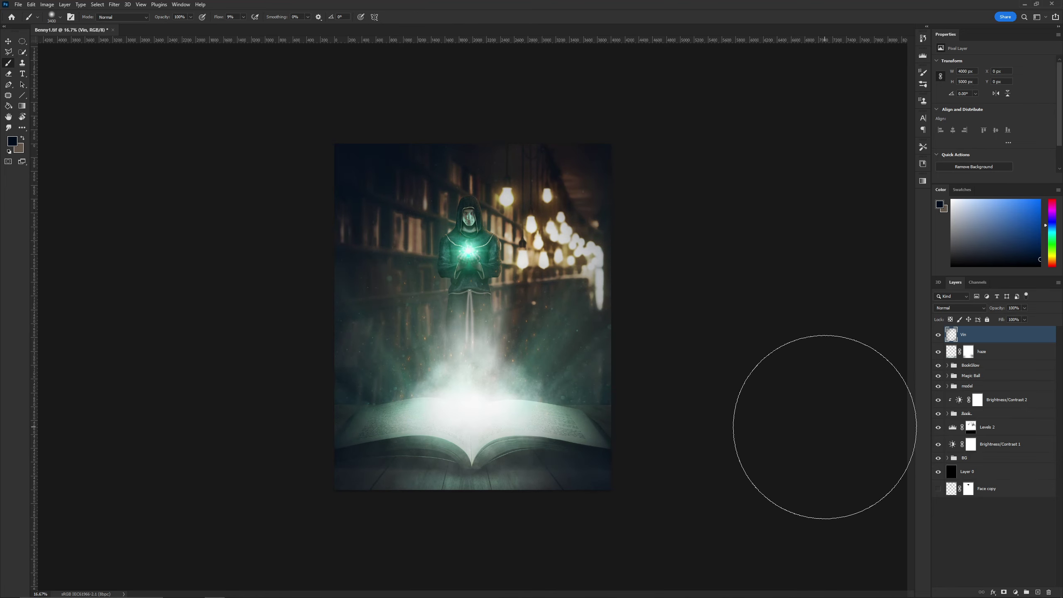
{"action": "left_click", "coordinate": [959, 308]}
{"action": "left_click", "coordinate": [1004, 592]}
{"action": "key", "text": "d"}
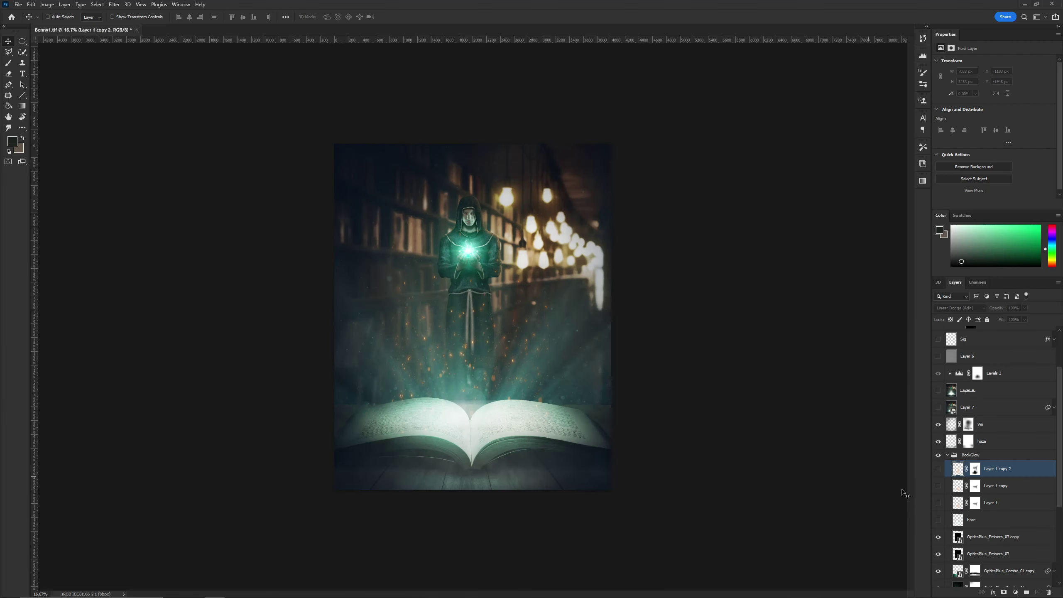
Duplicate the book glow layer, set the copy to Screen and nudge it sideways.
{"action": "key", "text": "ctrl+j"}
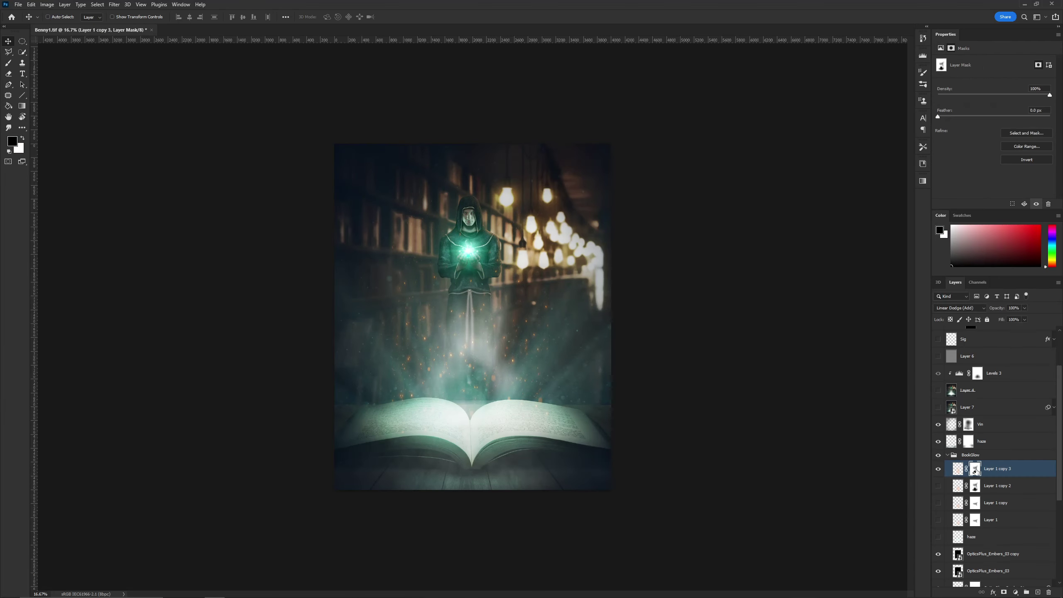
{"action": "key", "text": "ctrl+t"}
{"action": "key", "text": "Return"}
{"action": "left_click", "coordinate": [959, 308]}
{"action": "left_click", "coordinate": [941, 377]}
{"action": "left_click_drag", "start_coordinate": [469, 335], "coordinate": [475, 336]}
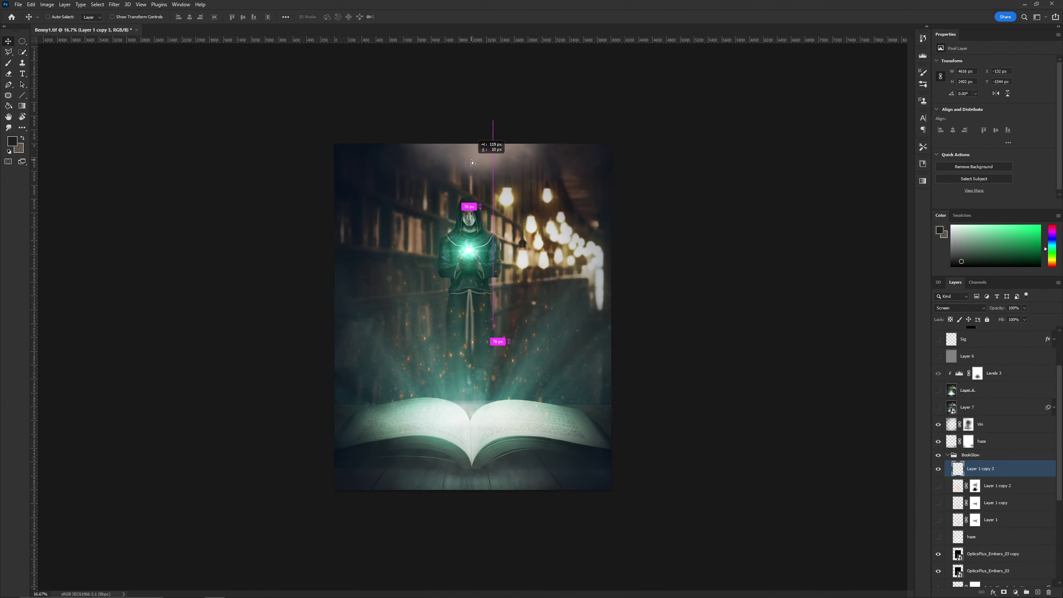
Stretch the Layer 8 glow wider and shorter to fit over the top of the image.
{"action": "key", "text": "b"}
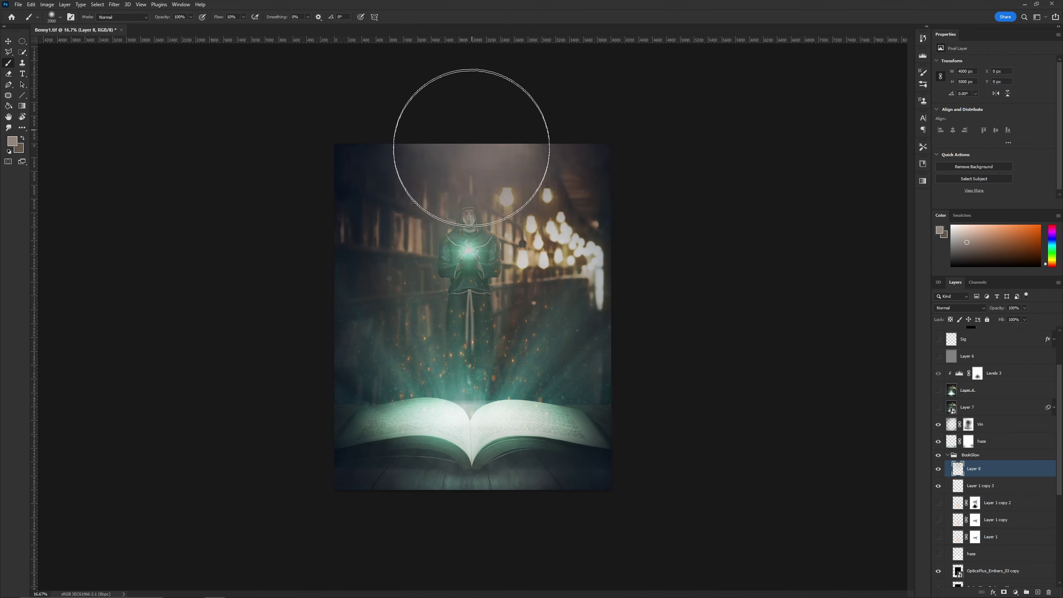
{"action": "key", "text": "ctrl+t"}
{"action": "left_click_drag", "start_coordinate": [473, 490], "coordinate": [473, 371]}
{"action": "left_click_drag", "start_coordinate": [611, 261], "coordinate": [615, 260]}
{"action": "key", "text": "Return"}
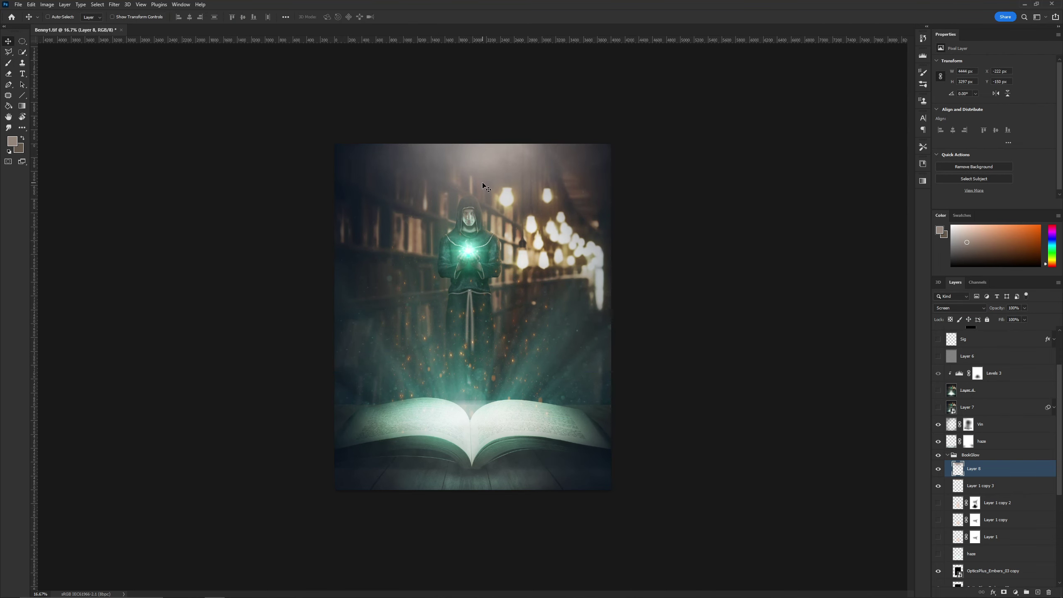
Colourize the Layer 1 copy 3 glow with a Hue/Saturation adjustment.
{"action": "key", "text": "ctrl+u"}
{"action": "key", "text": "Escape"}
{"action": "left_click", "coordinate": [975, 485]}
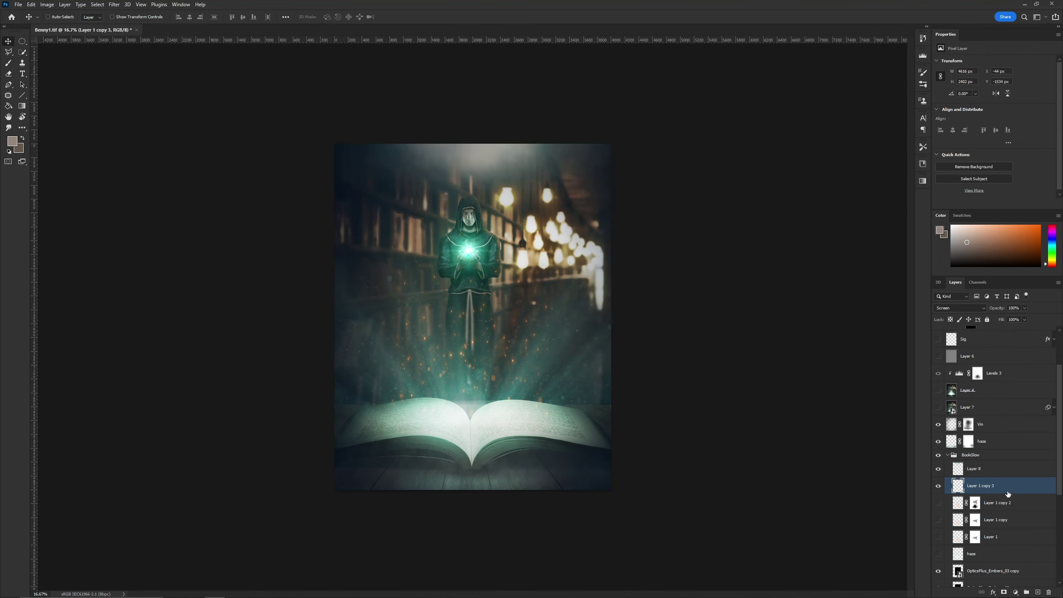
{"action": "key", "text": "ctrl+u"}
{"action": "key", "text": "Escape"}
{"action": "left_click", "coordinate": [975, 468]}
Duplicate the Layer 8 glow and stretch the copy downward.
{"action": "key", "text": "ctrl+j"}
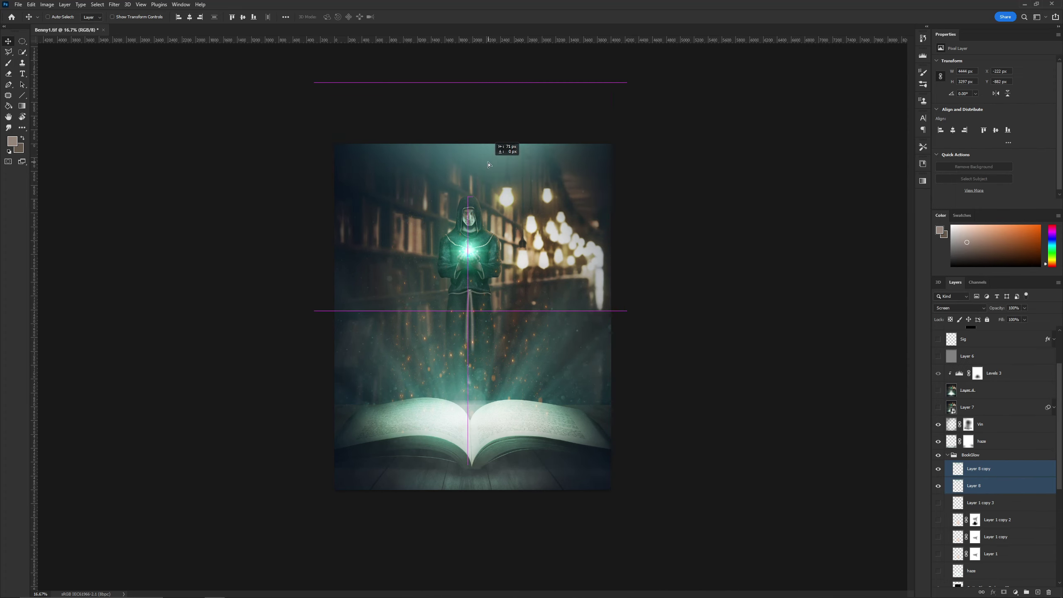
{"action": "key", "text": "v"}
{"action": "key", "text": "ctrl+plus"}
{"action": "key", "text": "ctrl+plus"}
{"action": "key", "text": "ctrl+minus"}
{"action": "key", "text": "ctrl+t"}
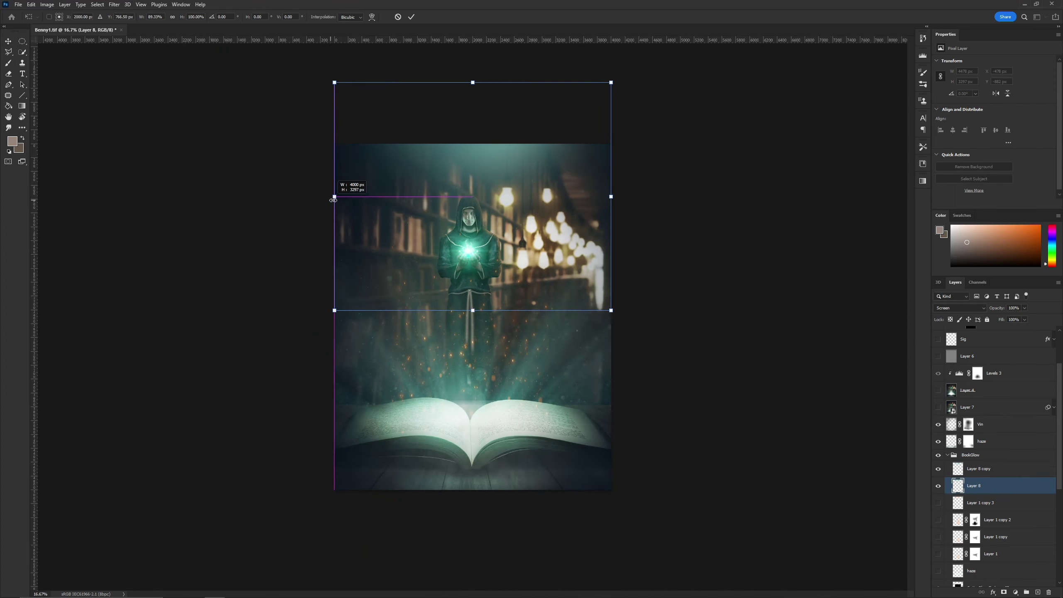
{"action": "left_click_drag", "start_coordinate": [612, 308], "coordinate": [614, 329]}
{"action": "key", "text": "Return"}
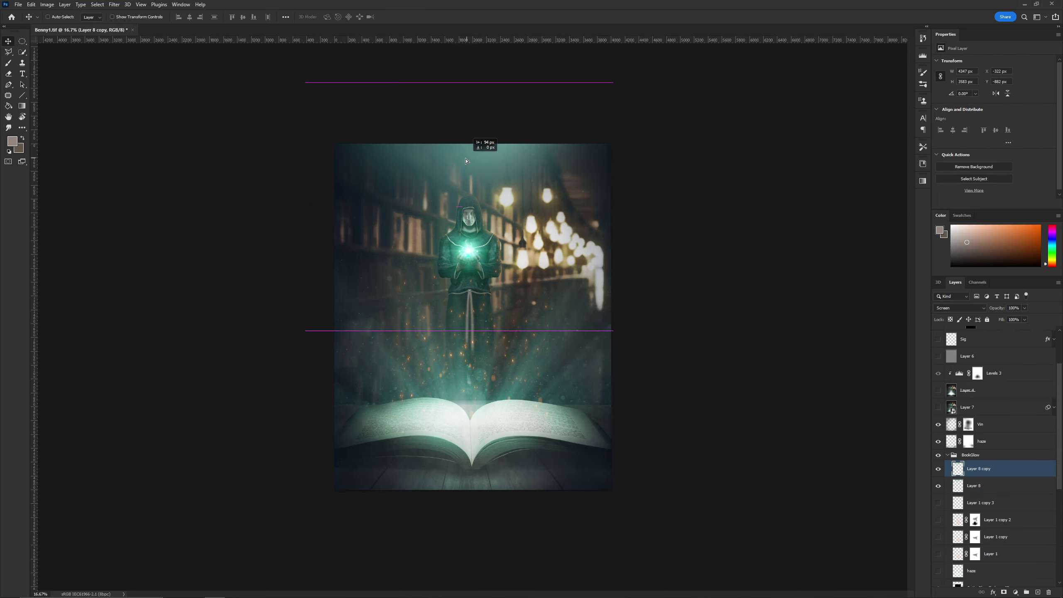
{"action": "key", "text": "alt+bracketleft"}
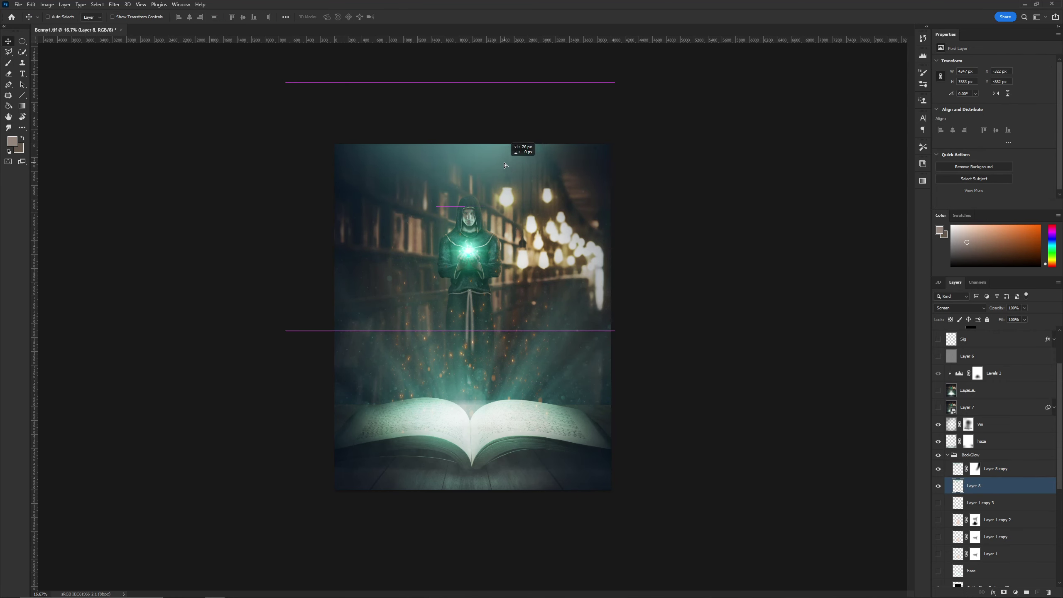
Move the Layer 8 glow near the top and brighten it with Hue/Saturation.
{"action": "left_click_drag", "start_coordinate": [504, 165], "coordinate": [482, 197]}
{"action": "left_click", "coordinate": [940, 500]}
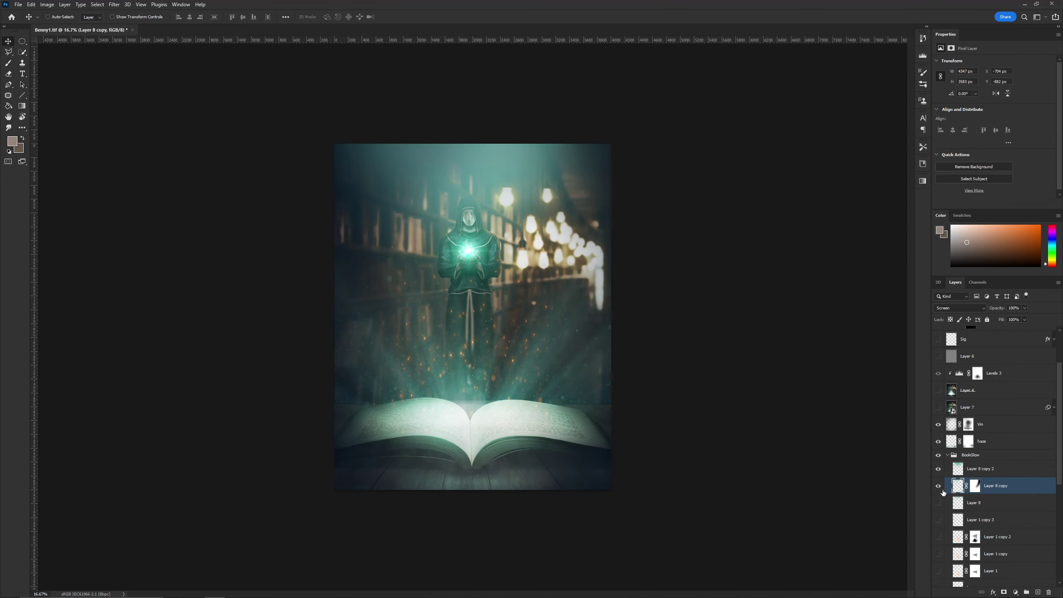
{"action": "key", "text": "ctrl+u"}
{"action": "key", "text": "Return"}
{"action": "left_click", "coordinate": [974, 468]}
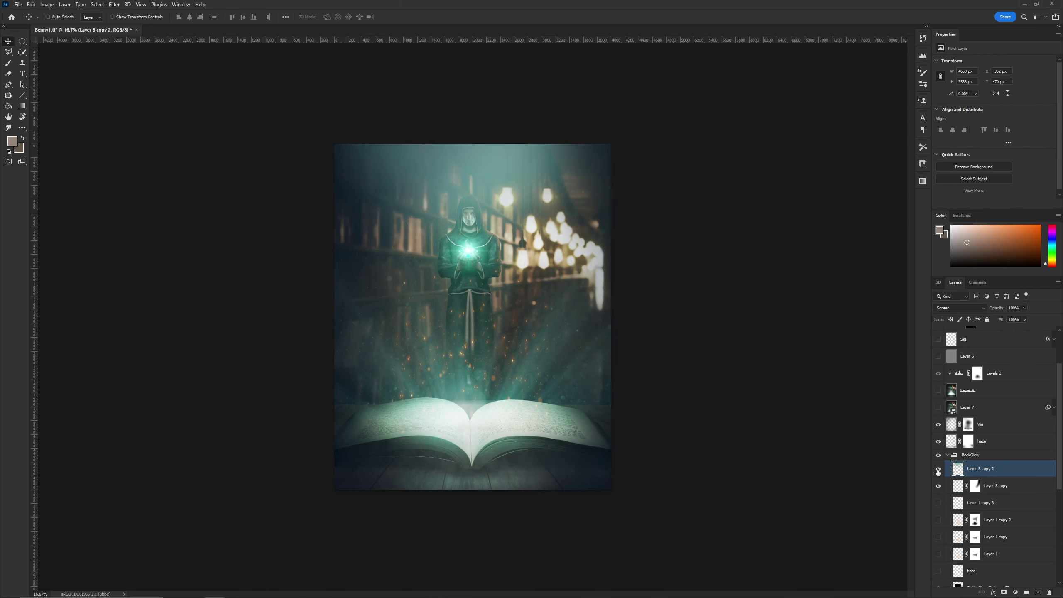
Make Layer 8 copy 3 glow, shrink it from the bottom, lower opacity to 30%, and mask it.
{"action": "key", "text": "ctrl+j"}
{"action": "left_click_drag", "start_coordinate": [1024, 308], "coordinate": [998, 321]}
{"action": "key", "text": "ctrl+t"}
{"action": "left_click_drag", "start_coordinate": [472, 334], "coordinate": [472, 300]}
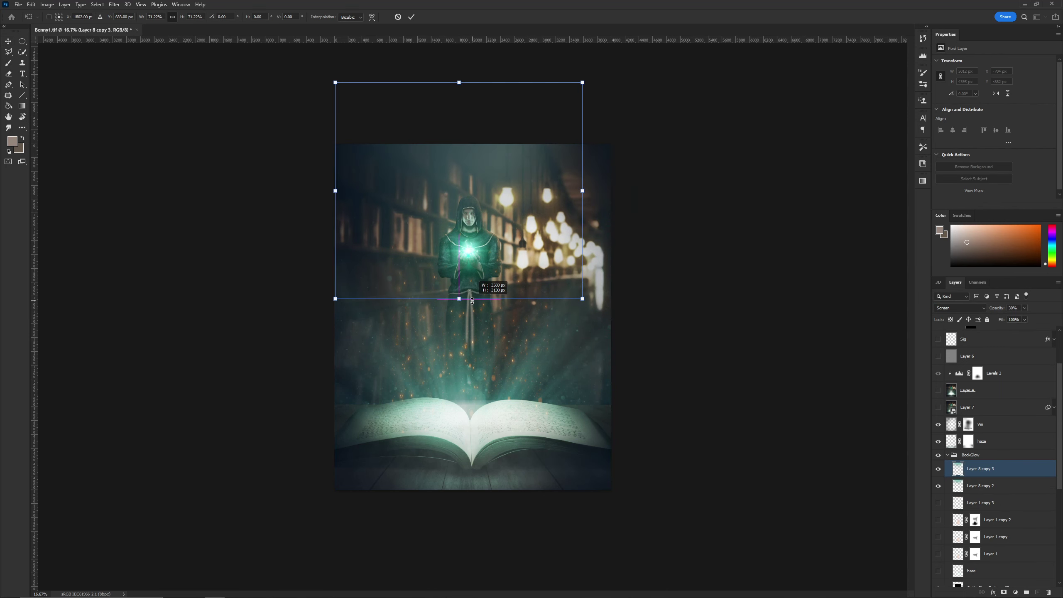
{"action": "key", "text": "Return"}
{"action": "left_click", "coordinate": [1003, 593]}
{"action": "key", "text": "b"}
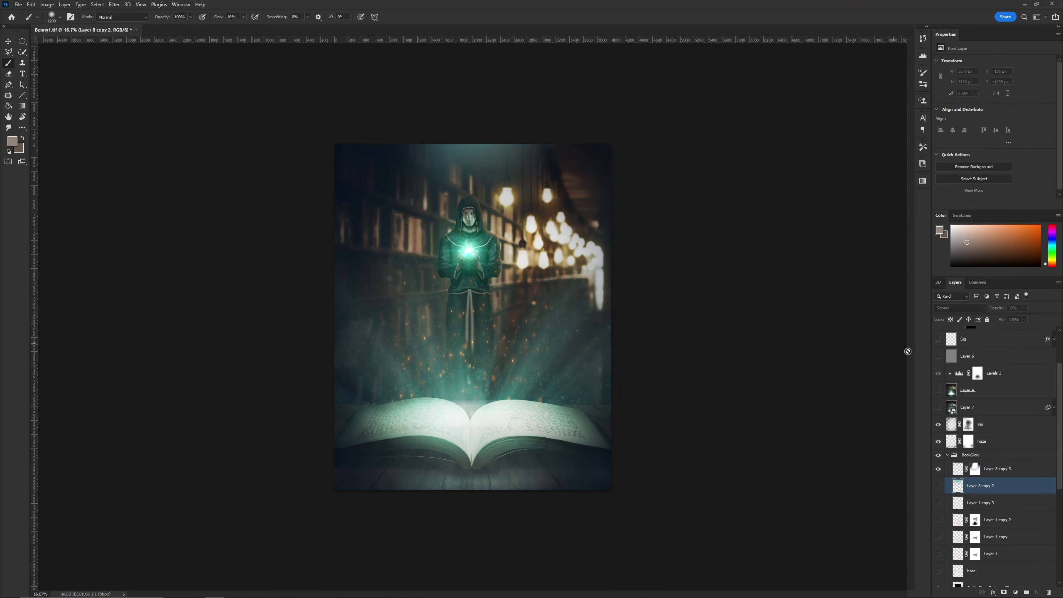
{"action": "left_click", "coordinate": [958, 469]}
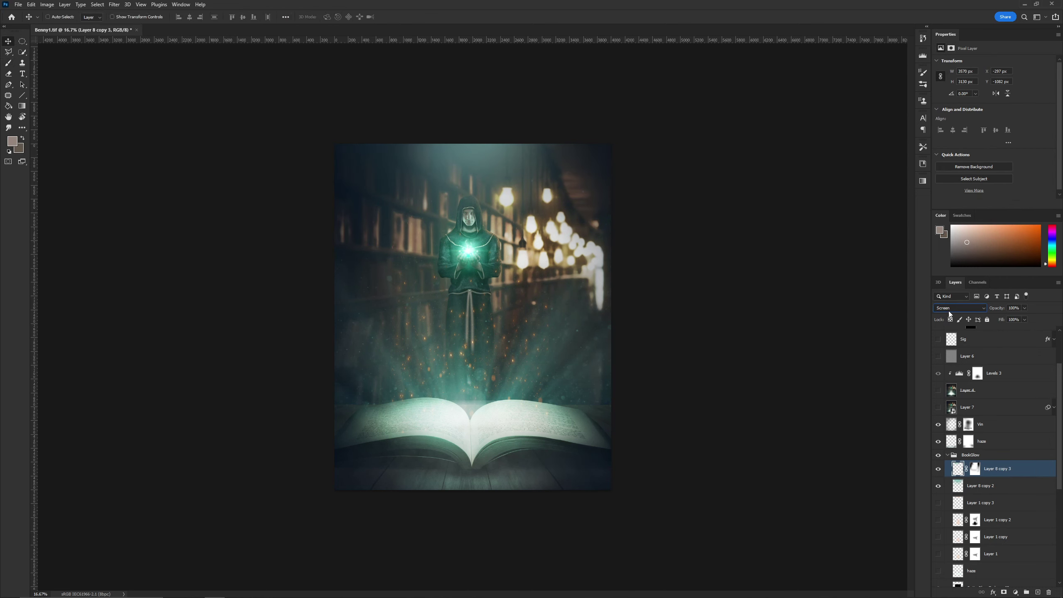
Paint a teal light beam from the top down onto the book on a new layer.
{"action": "scroll", "coordinate": [949, 313], "scroll_direction": "down", "scroll_amount": 2}
{"action": "scroll", "coordinate": [950, 313], "scroll_direction": "up", "scroll_amount": 2}
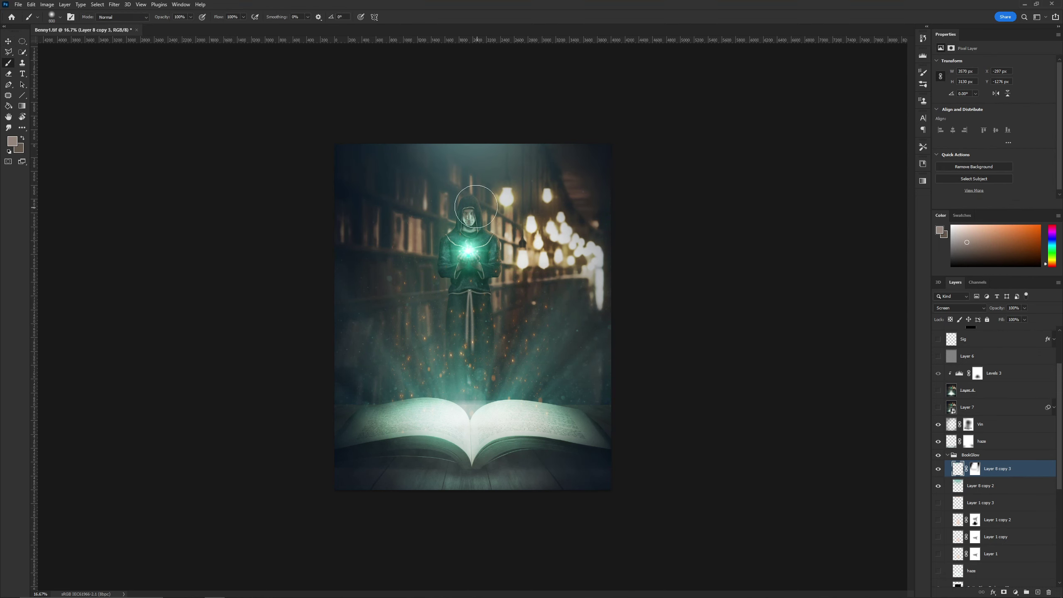
{"action": "left_click", "coordinate": [940, 230]}
{"action": "left_click", "coordinate": [1028, 237]}
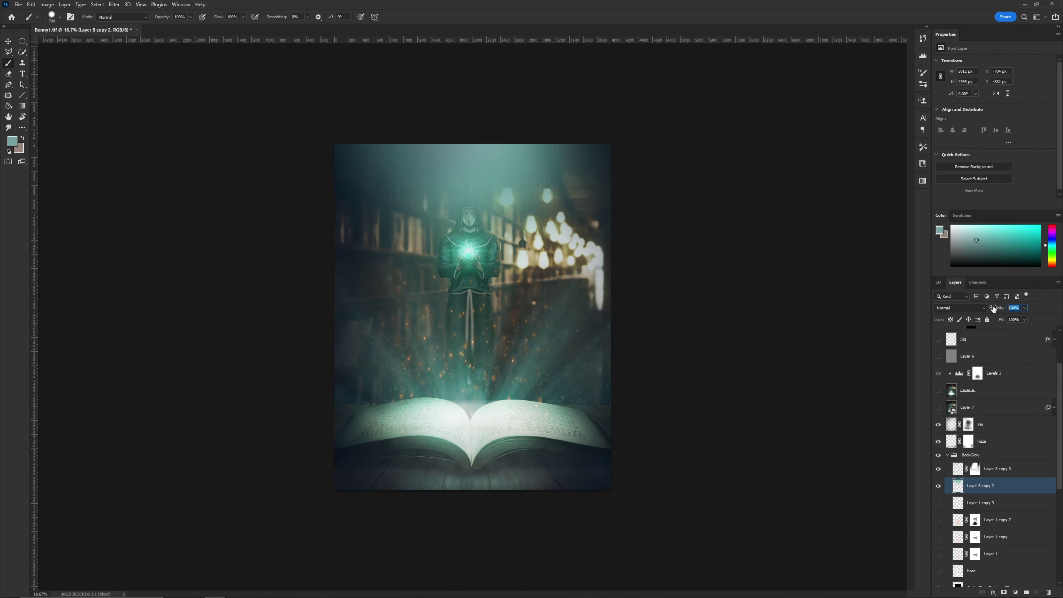
{"action": "left_click", "coordinate": [1038, 592]}
{"action": "mouse_move", "coordinate": [430, 409]}
{"action": "left_mouse_down"}
{"action": "mouse_move", "coordinate": [466, 144]}
{"action": "mouse_move", "coordinate": [525, 405]}
{"action": "left_mouse_up"}
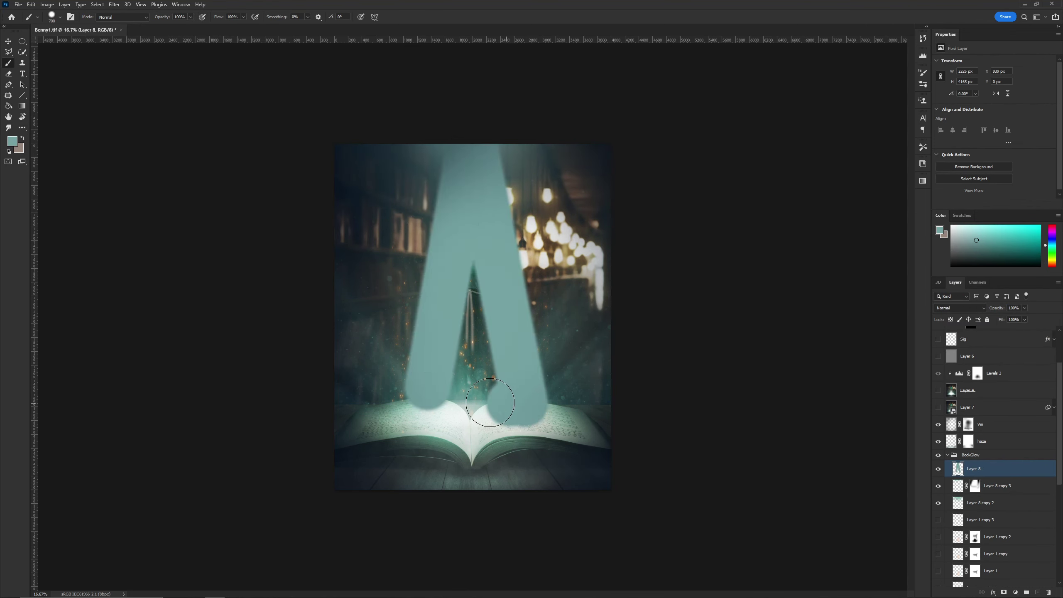
{"action": "left_click_drag", "start_coordinate": [452, 284], "coordinate": [523, 406]}
{"action": "key", "text": "ctrl+t"}
Soften the teal beam with Gaussian Blur and lower its opacity to 60%.
{"action": "left_click", "coordinate": [114, 4]}
{"action": "left_click", "coordinate": [126, 100]}
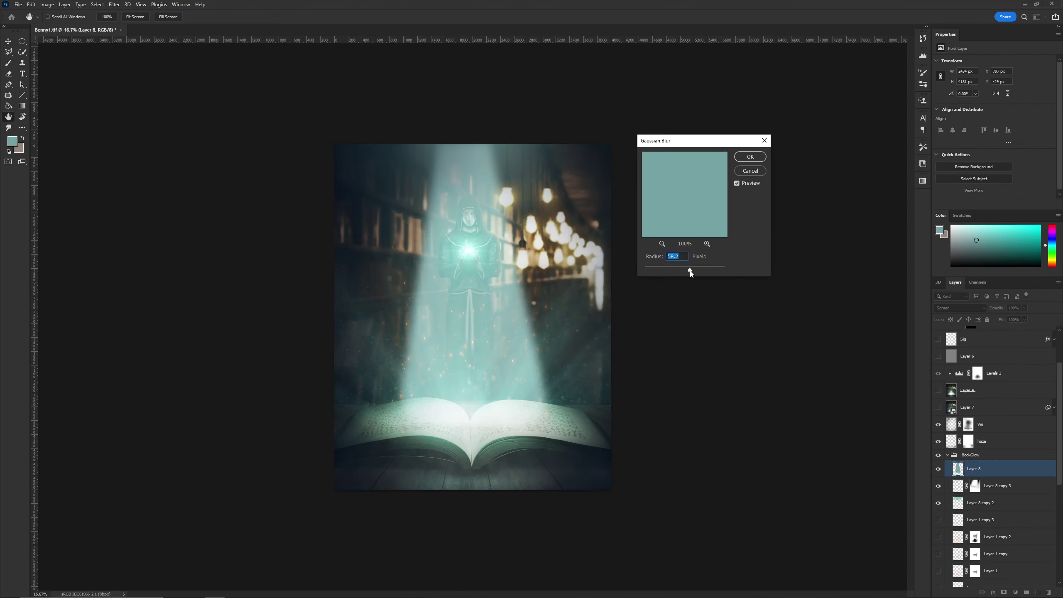
{"action": "left_click", "coordinate": [749, 156]}
{"action": "left_click", "coordinate": [1004, 592]}
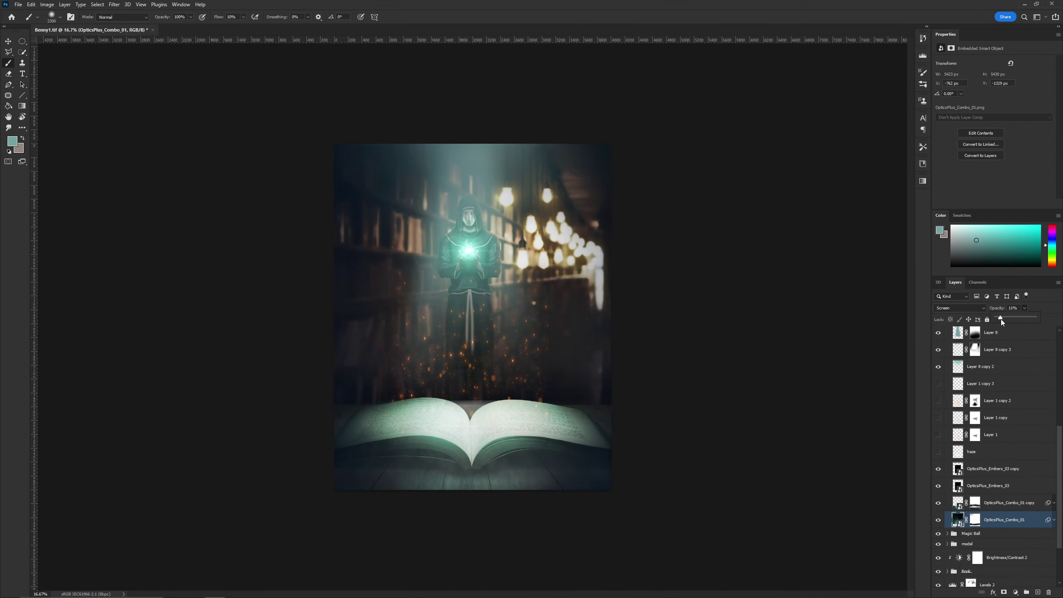
{"action": "left_click_drag", "start_coordinate": [1001, 319], "coordinate": [1014, 319]}
Mask the OpticsPlus_Embers_03 layer and adjust glow layer visibility in the BookGlow group.
{"action": "left_click", "coordinate": [1004, 485]}
{"action": "left_click", "coordinate": [1004, 592]}
{"action": "key", "text": "d"}
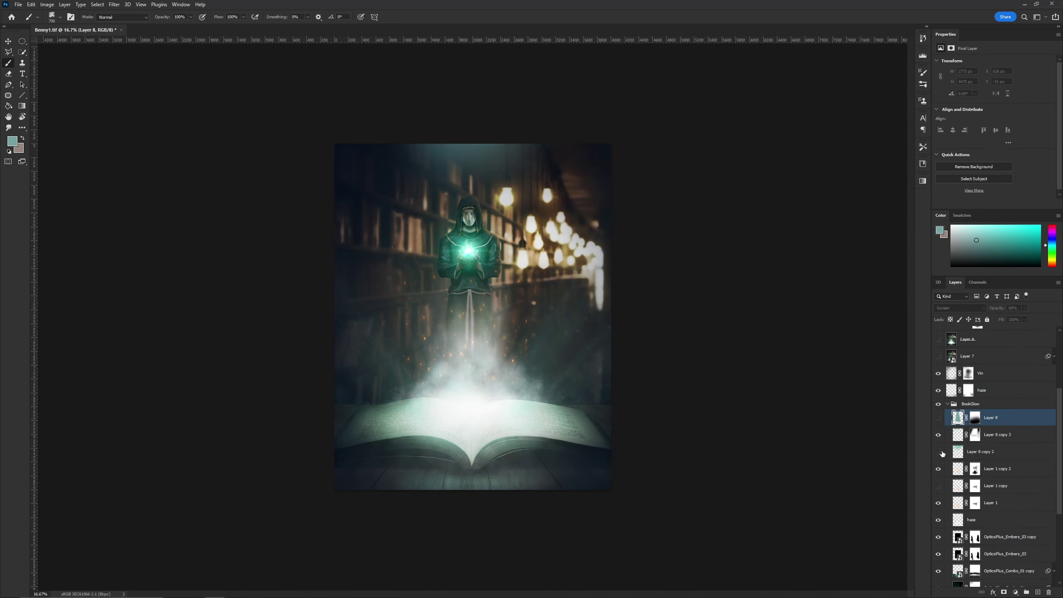
{"action": "left_click", "coordinate": [966, 476], "text": "shift"}
{"action": "left_click", "coordinate": [966, 503], "text": "ctrl"}
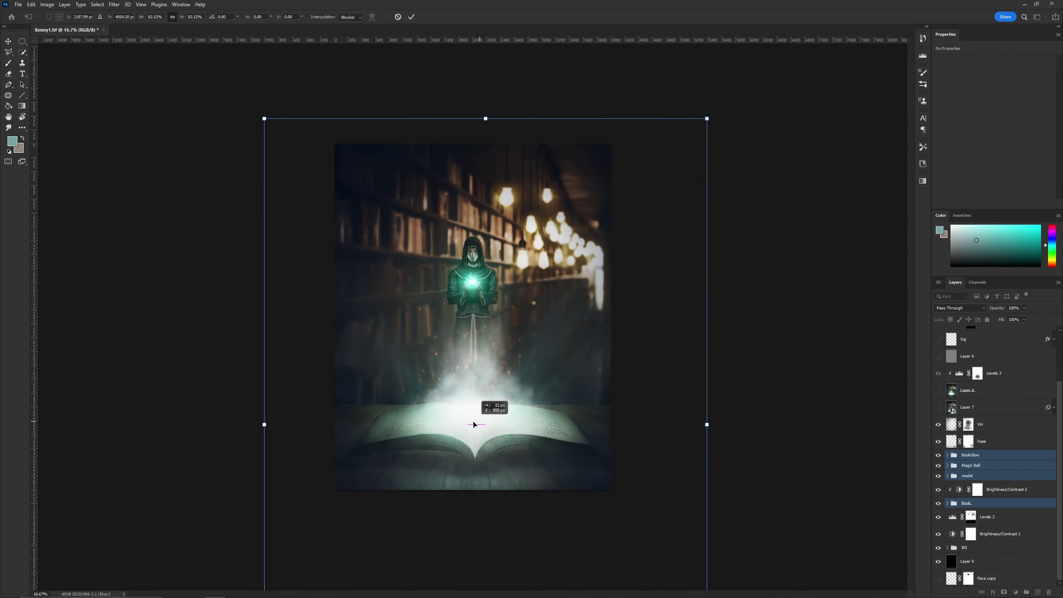
{"action": "left_click", "coordinate": [970, 455]}
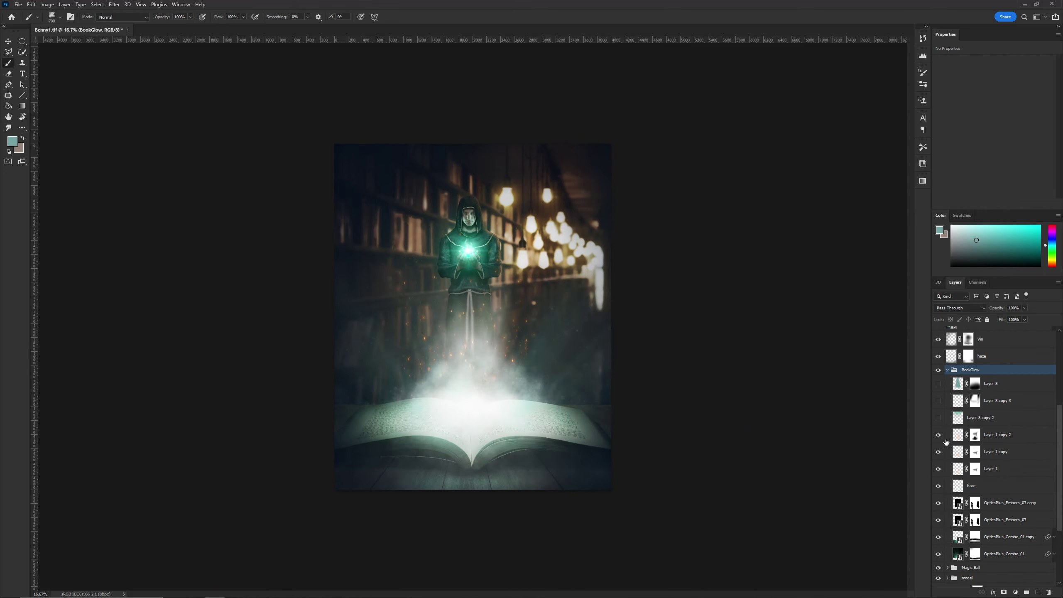
{"action": "left_click", "coordinate": [938, 417]}
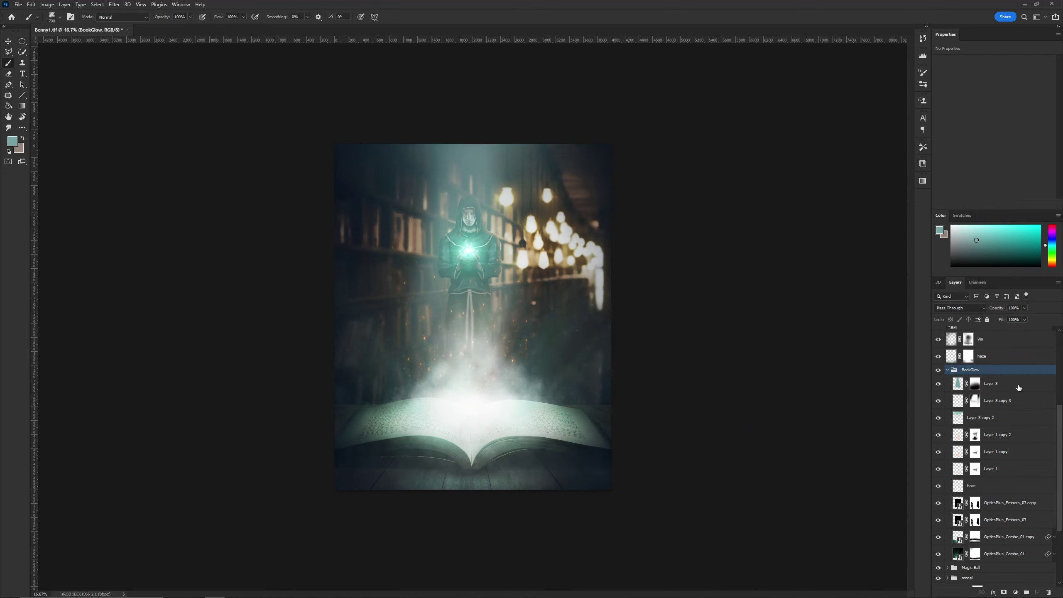
{"action": "left_click", "coordinate": [939, 384]}
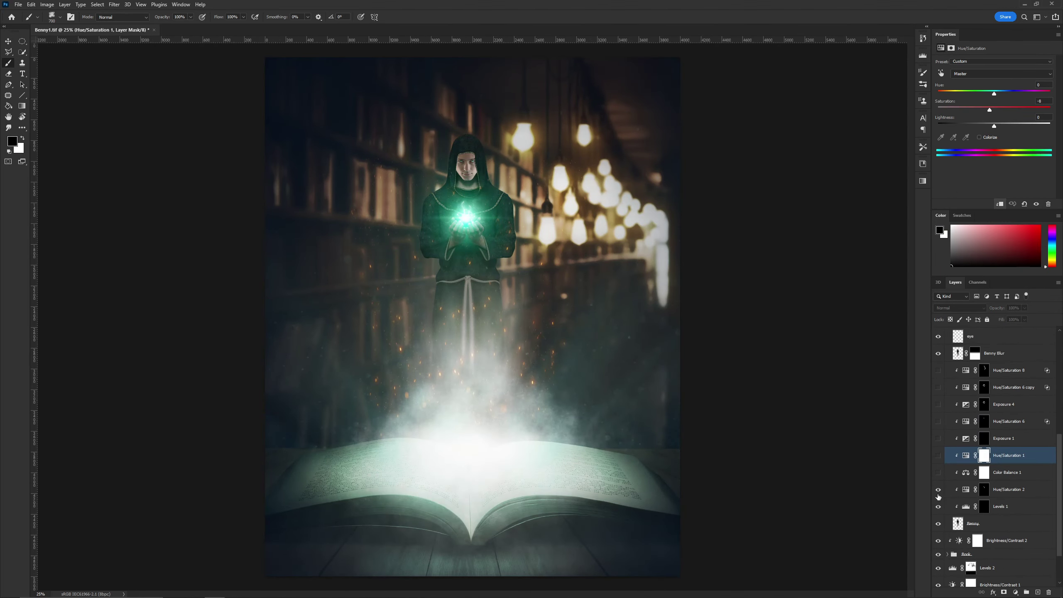
Hide Hue/Saturation 2 and show the Exposure 4 and Hue/Saturation 6 copy adjustments.
{"action": "left_click", "coordinate": [939, 490]}
{"action": "key", "text": "ctrl+plus"}
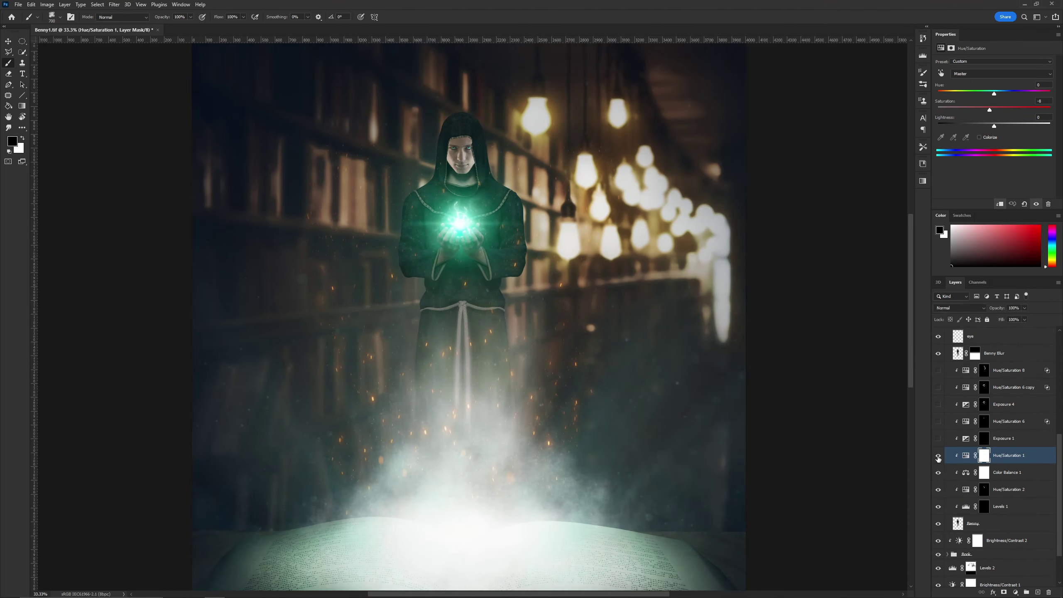
{"action": "left_click_drag", "start_coordinate": [938, 405], "coordinate": [939, 388]}
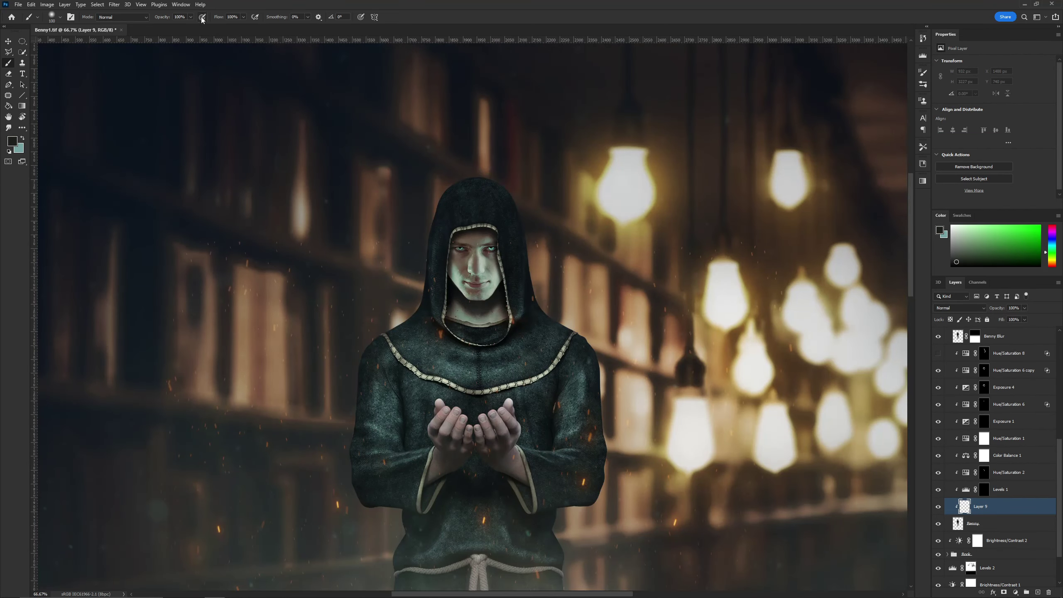
Set Layer 9 to Hard Light, add a white layer mask and shrink the brush.
{"action": "left_click", "coordinate": [959, 307]}
{"action": "left_click", "coordinate": [962, 420]}
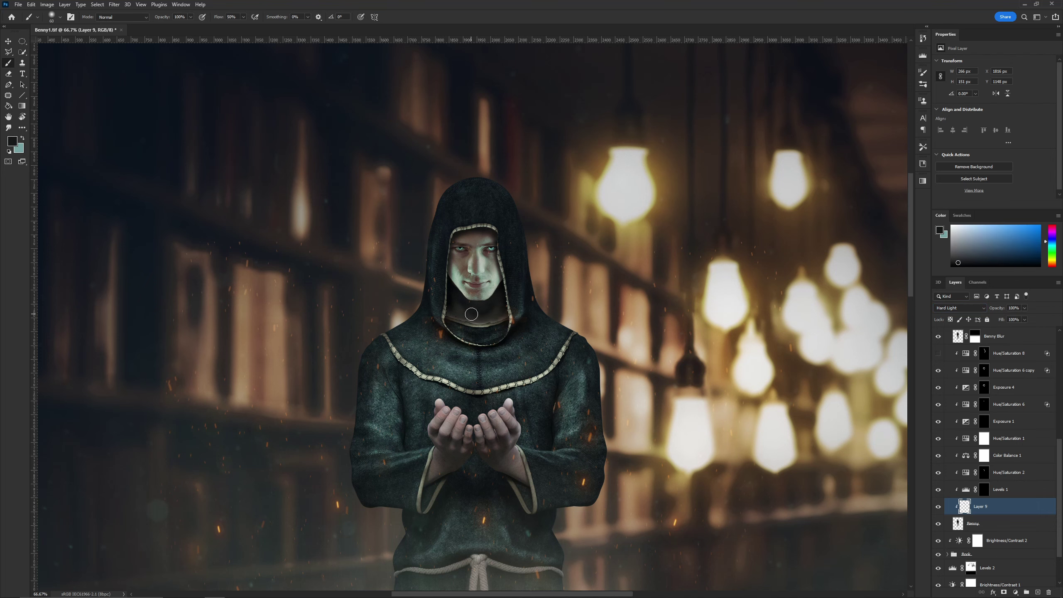
{"action": "left_click", "coordinate": [1004, 592]}
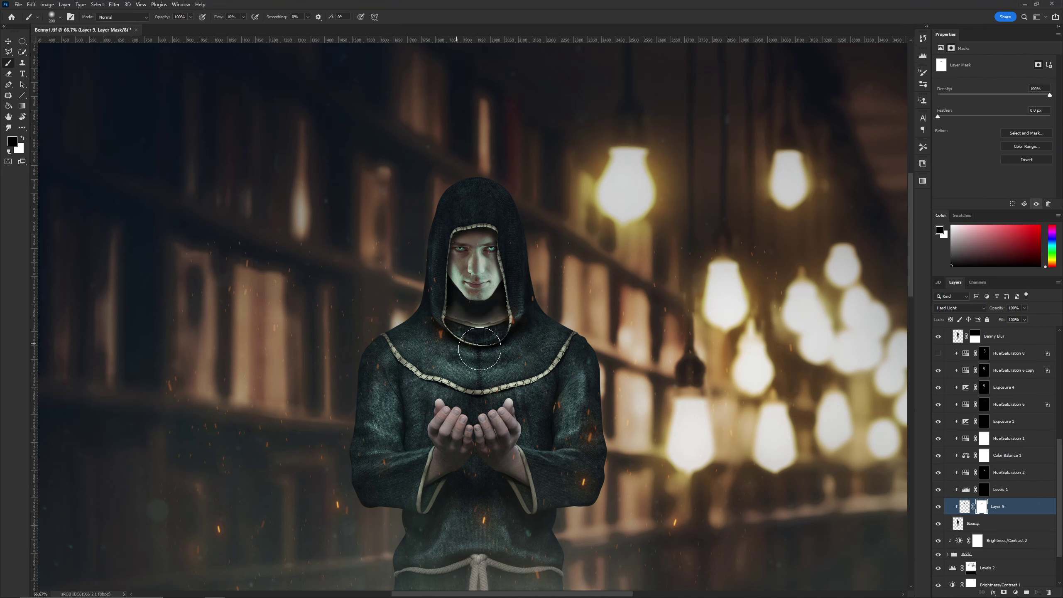
{"action": "key", "text": "bracketleft"}
{"action": "key", "text": "bracketleft"}
{"action": "key", "text": "bracketleft"}
{"action": "key", "text": "ctrl+1"}
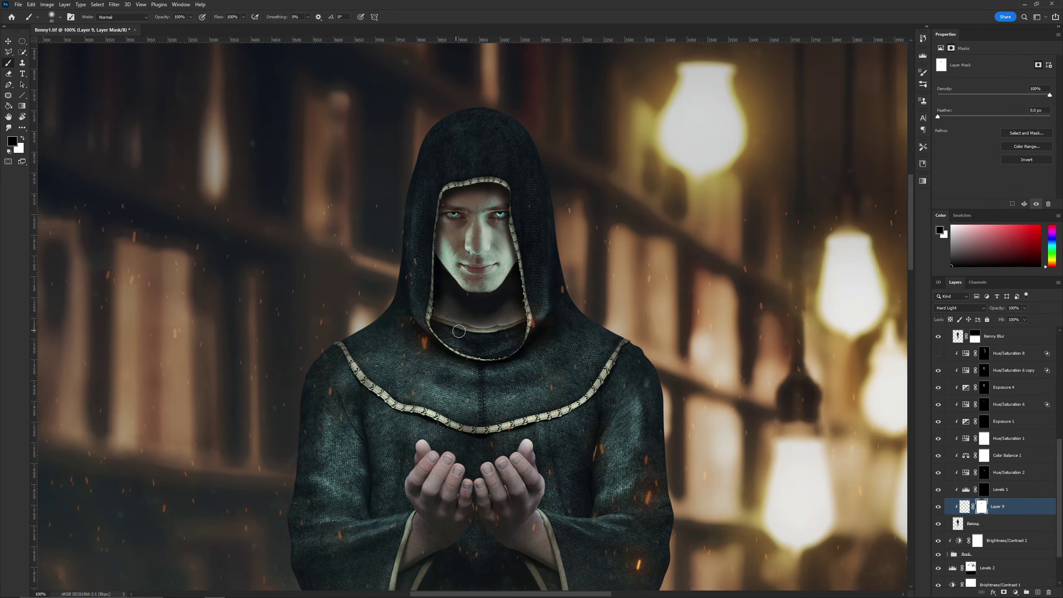
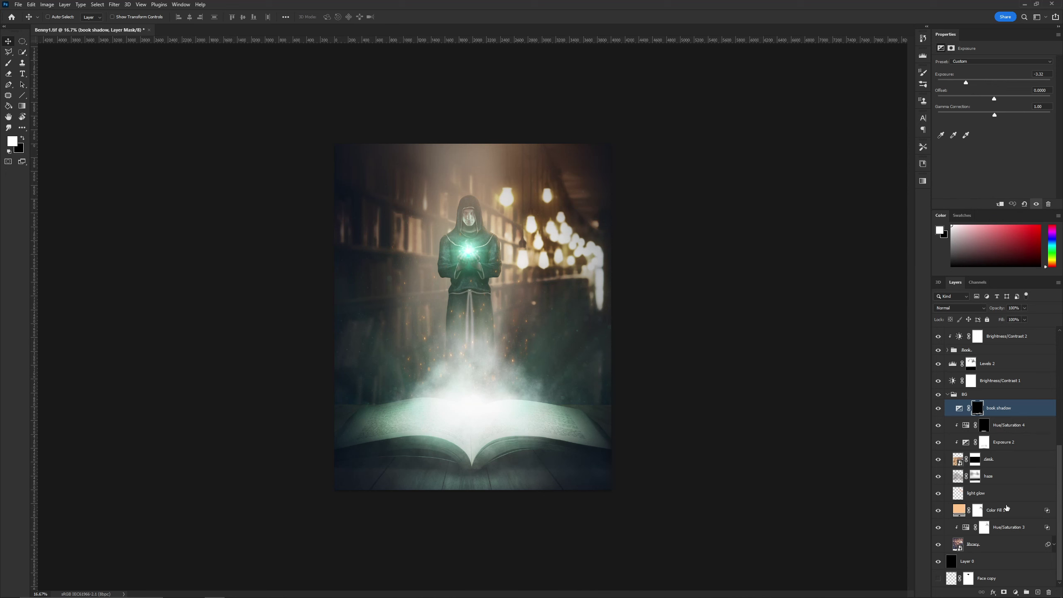
Try a clipped Exposure adjustment at -1.94 above Hue/Saturation 3, then discard it.
{"action": "left_click", "coordinate": [1008, 527]}
{"action": "left_click", "coordinate": [1015, 592]}
{"action": "left_click", "coordinate": [1021, 504]}
{"action": "left_click_drag", "start_coordinate": [994, 82], "coordinate": [978, 85]}
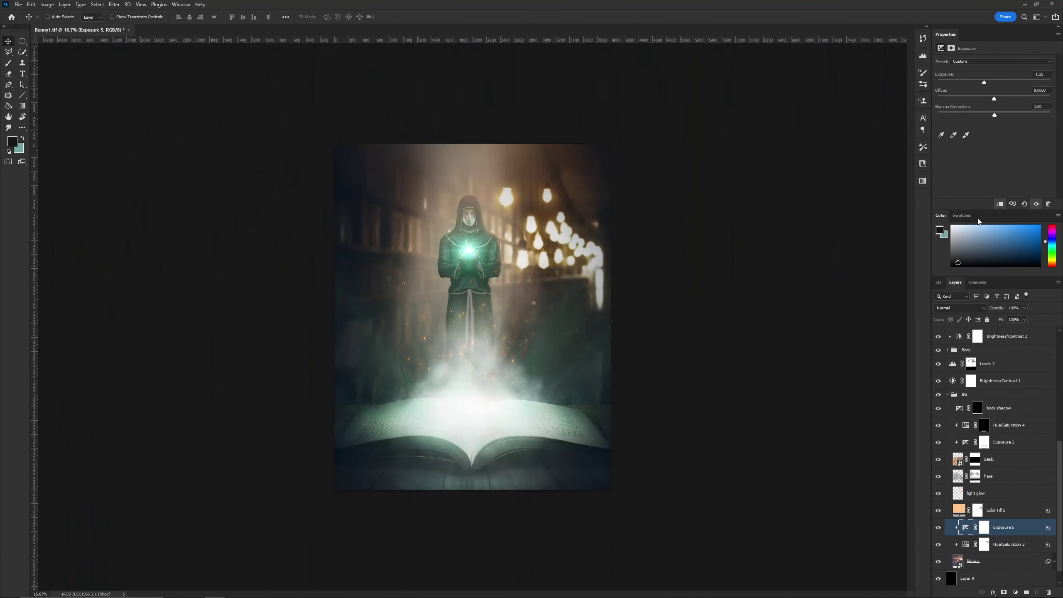
{"action": "key", "text": "Delete"}
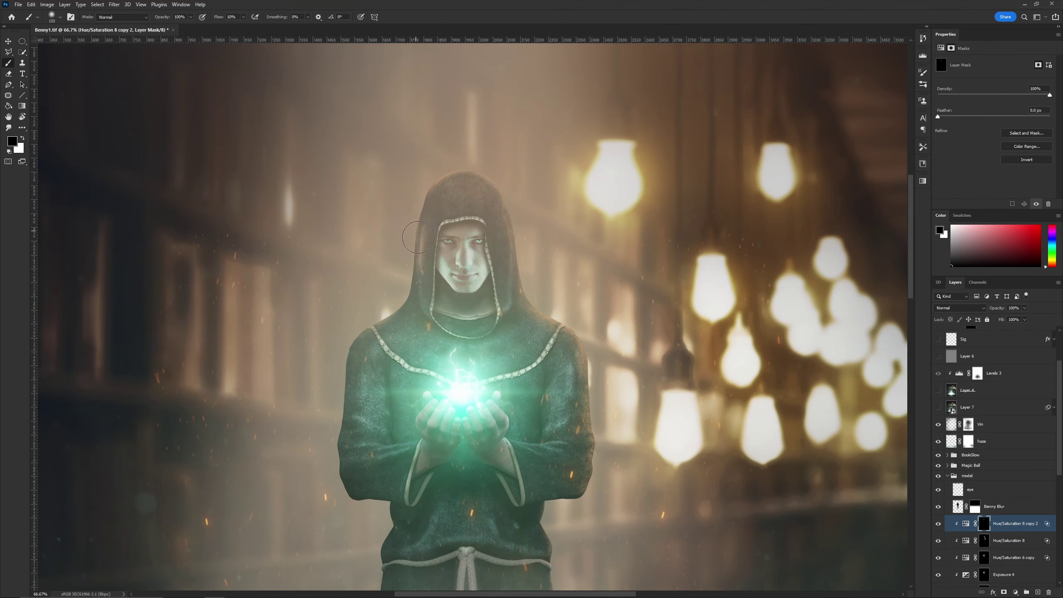
Set Blend If on Hue/Saturation 8 copy 2 so it fades softly over dark underlying areas.
{"action": "key", "text": "bracketleft"}
{"action": "key", "text": "bracketleft"}
{"action": "key", "text": "bracketleft"}
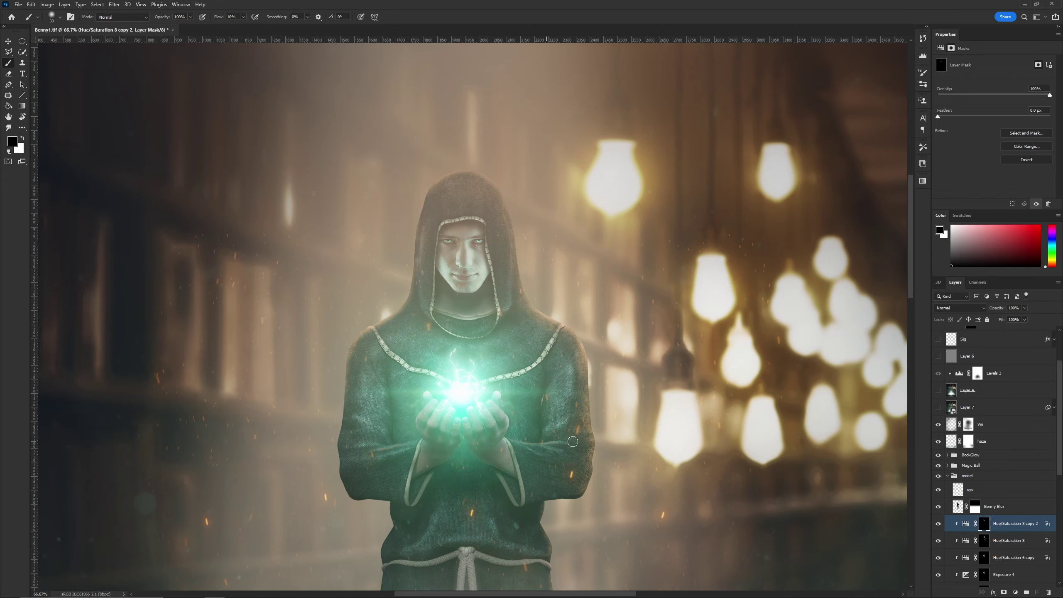
{"action": "scroll", "coordinate": [572, 441], "scroll_direction": "up", "scroll_amount": 1}
{"action": "scroll", "coordinate": [502, 377], "scroll_direction": "down", "scroll_amount": 1}
{"action": "scroll", "coordinate": [397, 332], "scroll_direction": "up", "scroll_amount": 1}
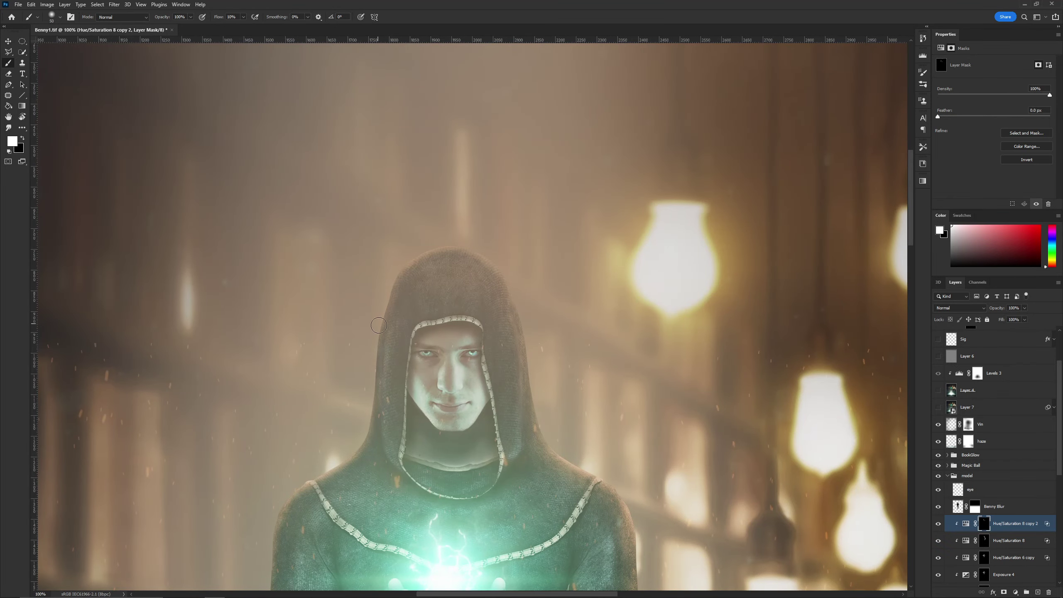
{"action": "scroll", "coordinate": [414, 344], "scroll_direction": "down", "scroll_amount": 3}
{"action": "scroll", "coordinate": [485, 279], "scroll_direction": "up", "scroll_amount": 1}
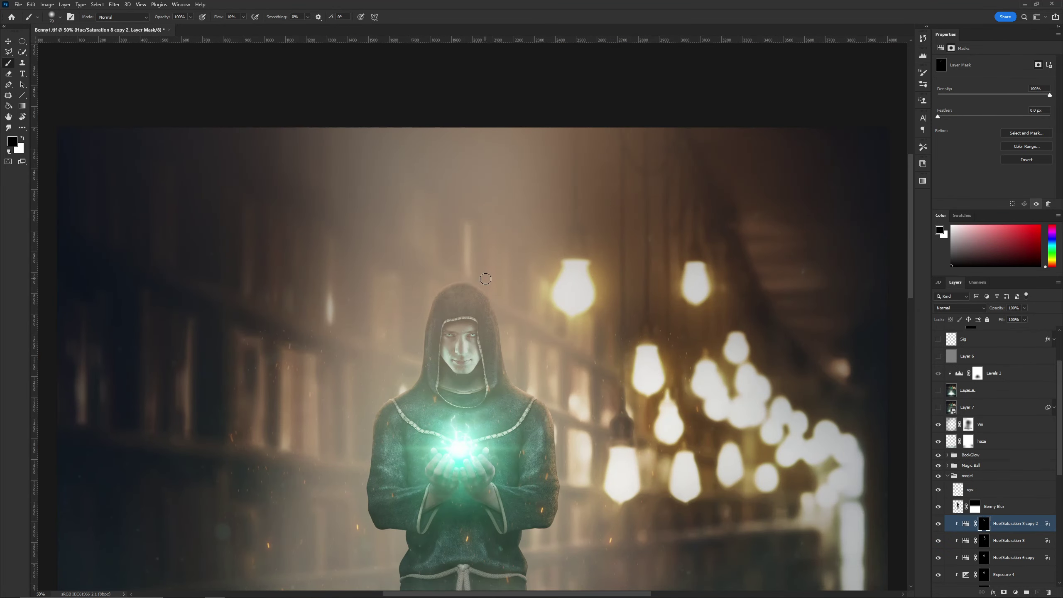
{"action": "double_click", "coordinate": [1046, 525]}
{"action": "left_click_drag", "start_coordinate": [851, 338], "coordinate": [865, 339]}
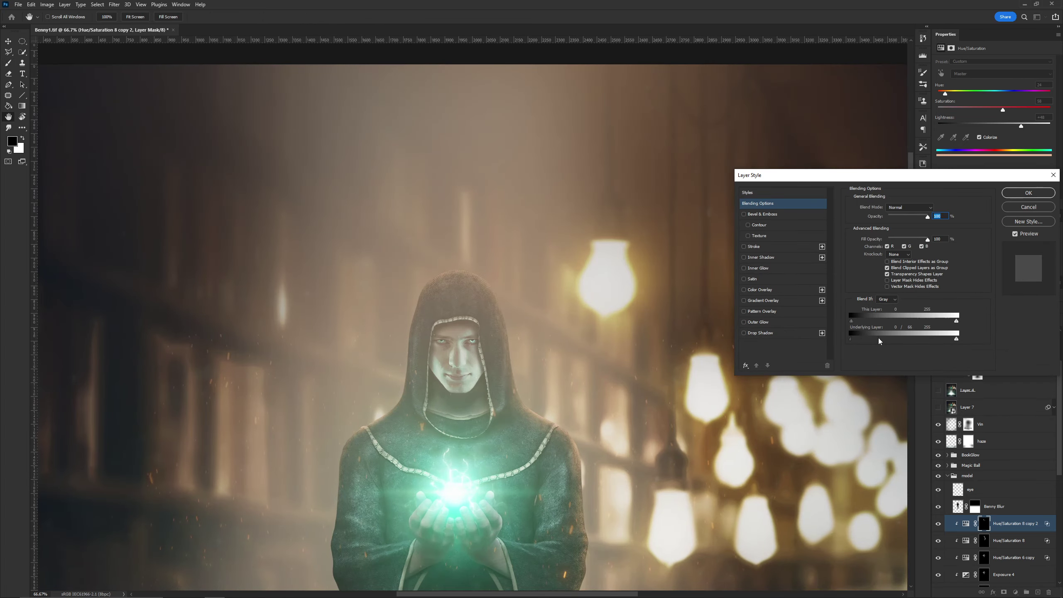
{"action": "left_click", "coordinate": [1028, 193]}
Select the Hue/Saturation 6 copy mask with a size-30 white brush, toggling the layer to compare.
{"action": "scroll", "coordinate": [461, 294], "scroll_direction": "down", "scroll_amount": 5}
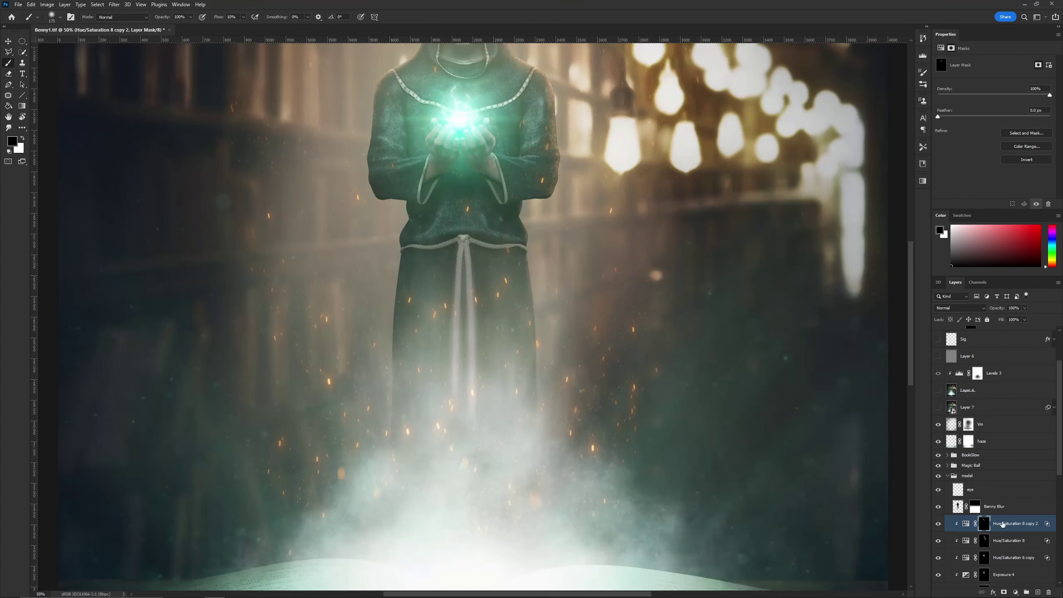
{"action": "left_click", "coordinate": [967, 507]}
{"action": "key", "text": "x"}
{"action": "key", "text": "bracketleft"}
{"action": "key", "text": "bracketleft"}
{"action": "key", "text": "bracketleft"}
{"action": "scroll", "coordinate": [523, 309], "scroll_direction": "up", "scroll_amount": 2}
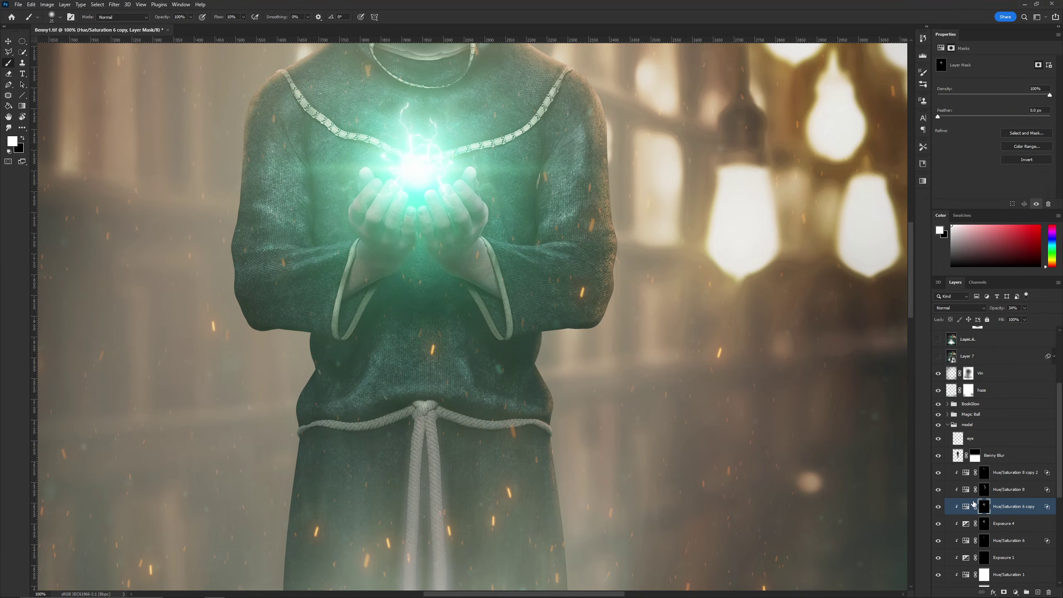
{"action": "key", "text": "ctrl+minus"}
{"action": "left_click", "coordinate": [965, 506]}
{"action": "key", "text": "ctrl+minus"}
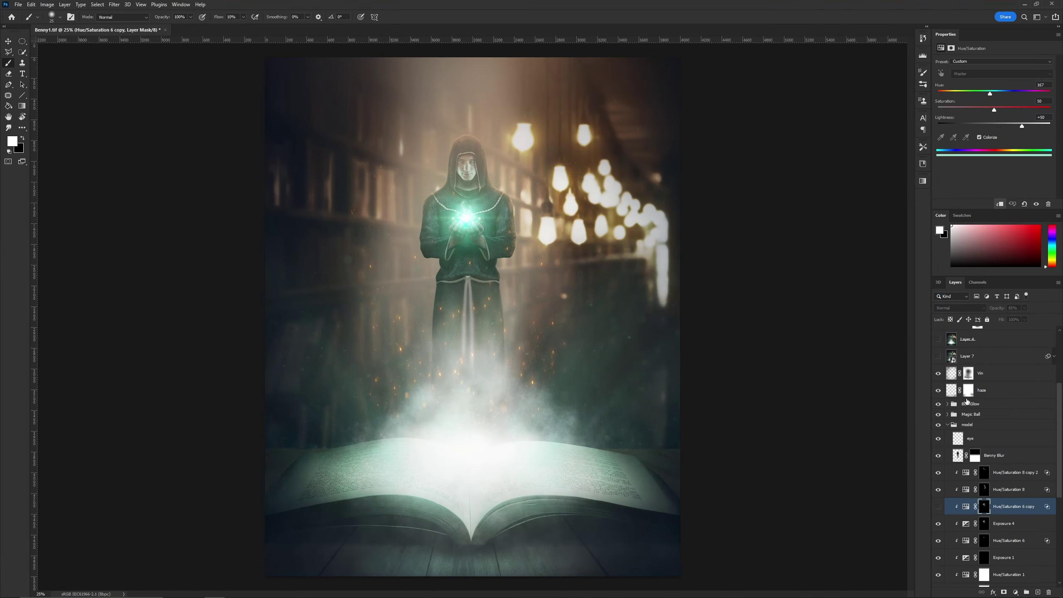
{"action": "key", "text": "ctrl+plus"}
{"action": "left_click", "coordinate": [939, 507]}
Set the Hue/Saturation 6 copy layer to Color Dodge blending.
{"action": "left_click", "coordinate": [960, 307]}
{"action": "left_click", "coordinate": [948, 382]}
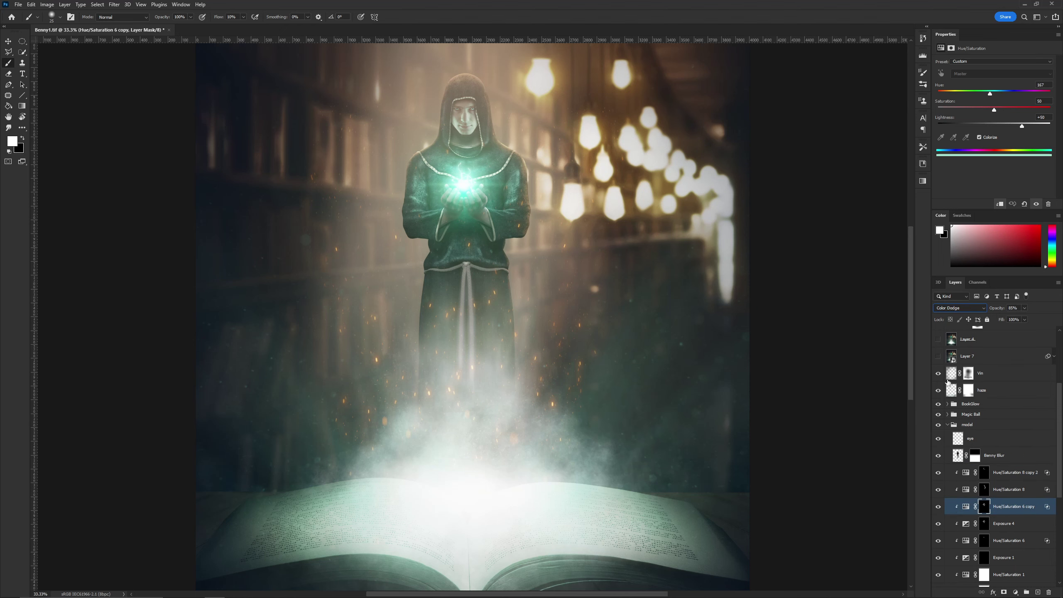
{"action": "key", "text": "ctrl+minus"}
{"action": "left_click", "coordinate": [959, 308]}
{"action": "left_click", "coordinate": [985, 473]}
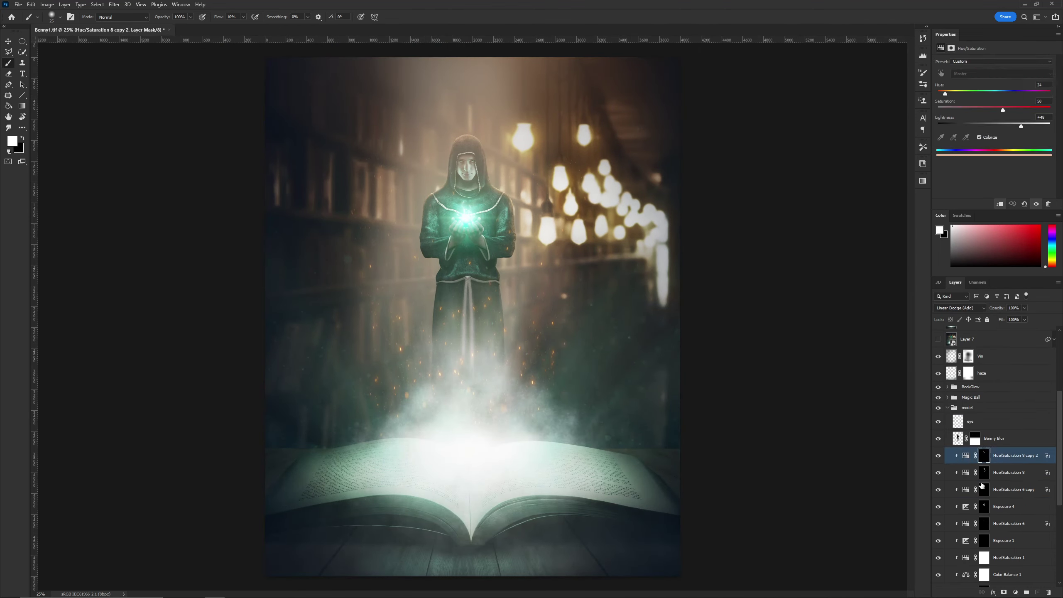
Duplicate Hue/Saturation 6 copy, fill the copy's mask with black, and ready white to paint the robe.
{"action": "left_click", "coordinate": [984, 489]}
{"action": "key", "text": "ctrl+j"}
{"action": "right_click", "coordinate": [985, 490]}
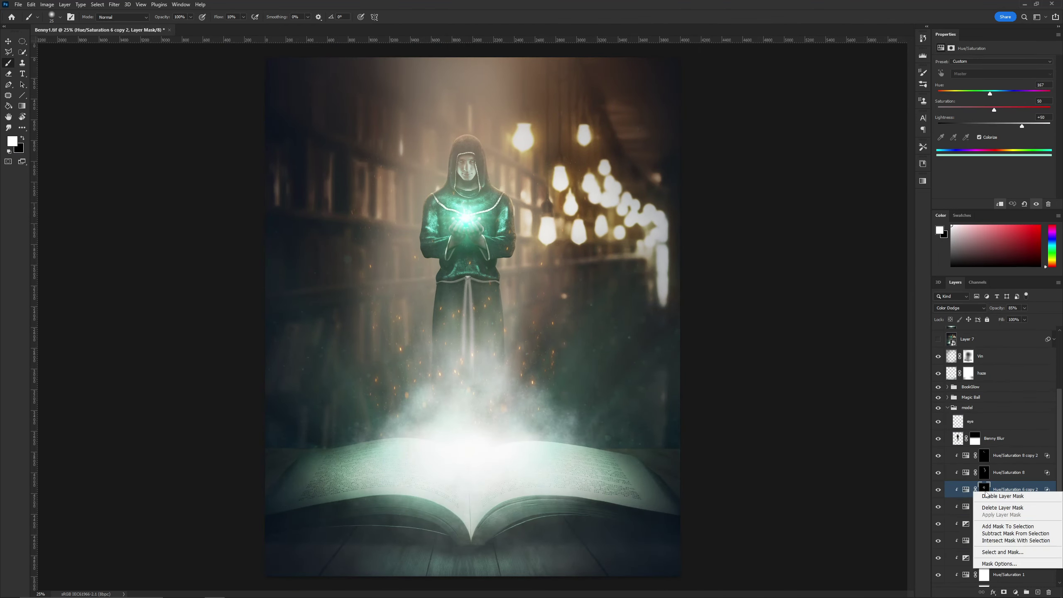
{"action": "key", "text": "Escape"}
{"action": "key", "text": "ctrl+plus"}
{"action": "key", "text": "ctrl+plus"}
{"action": "key", "text": "ctrl+plus"}
{"action": "key", "text": "ctrl+plus"}
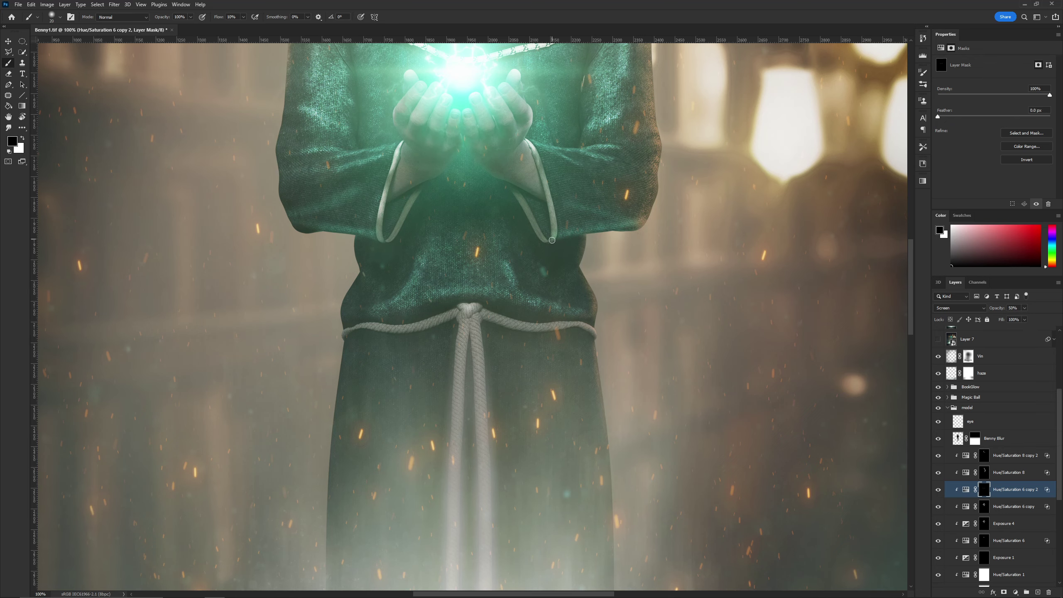
{"action": "key", "text": "ctrl+minus"}
{"action": "key", "text": "x"}
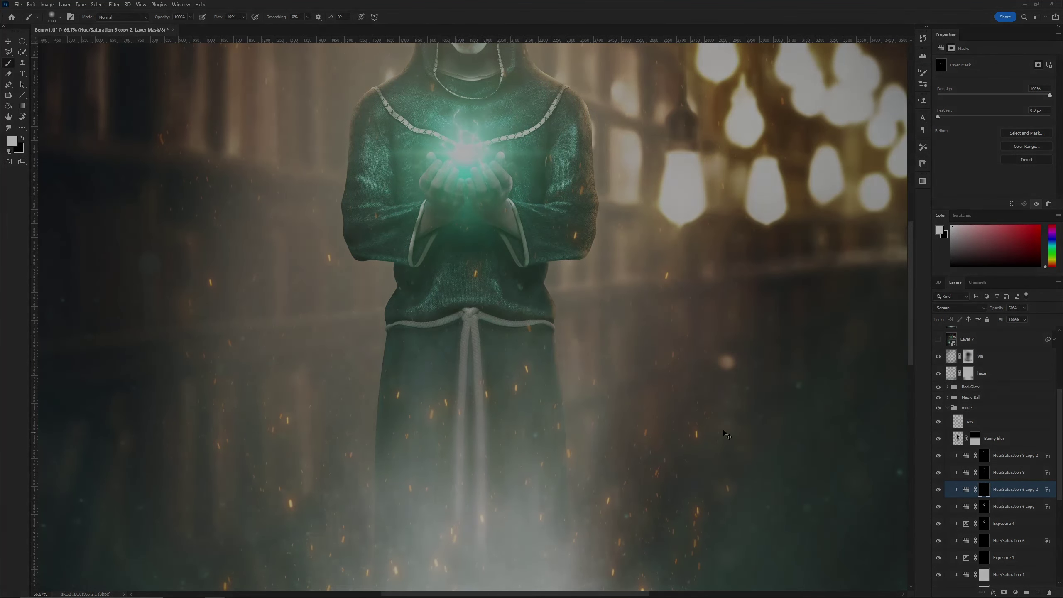